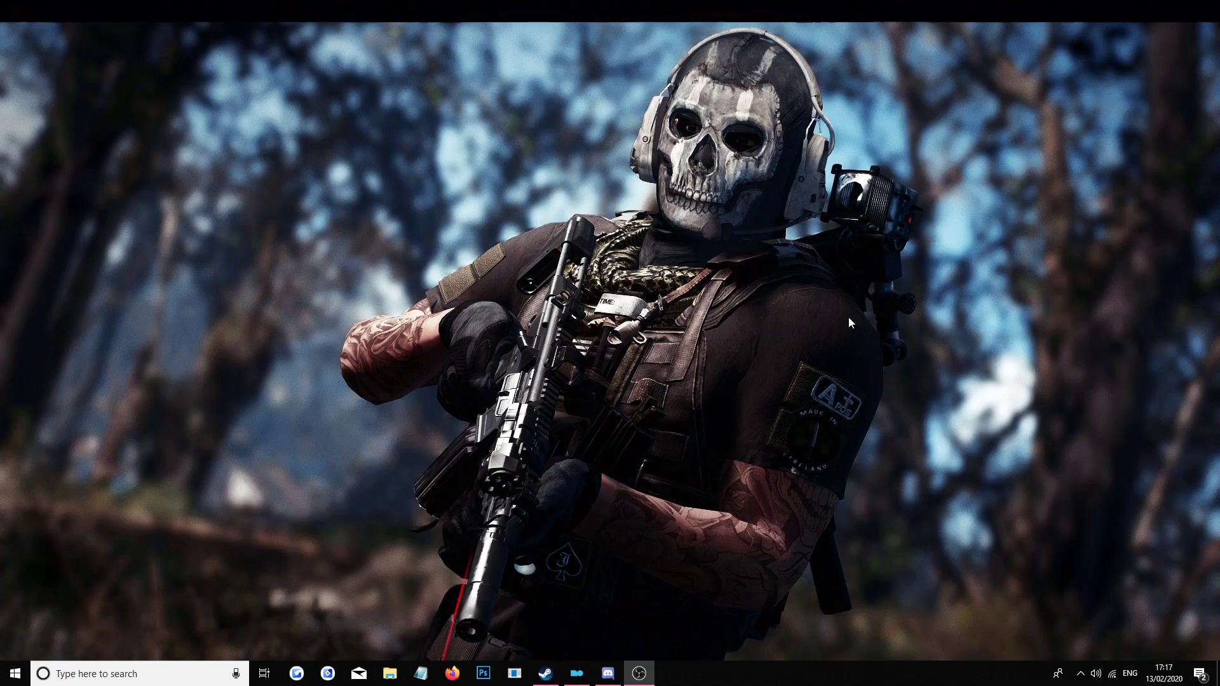
Step: Open Fallout 4 Mod Organizer and run FO4Edit 4.0.3 from its list of executables
left_click(577, 673)
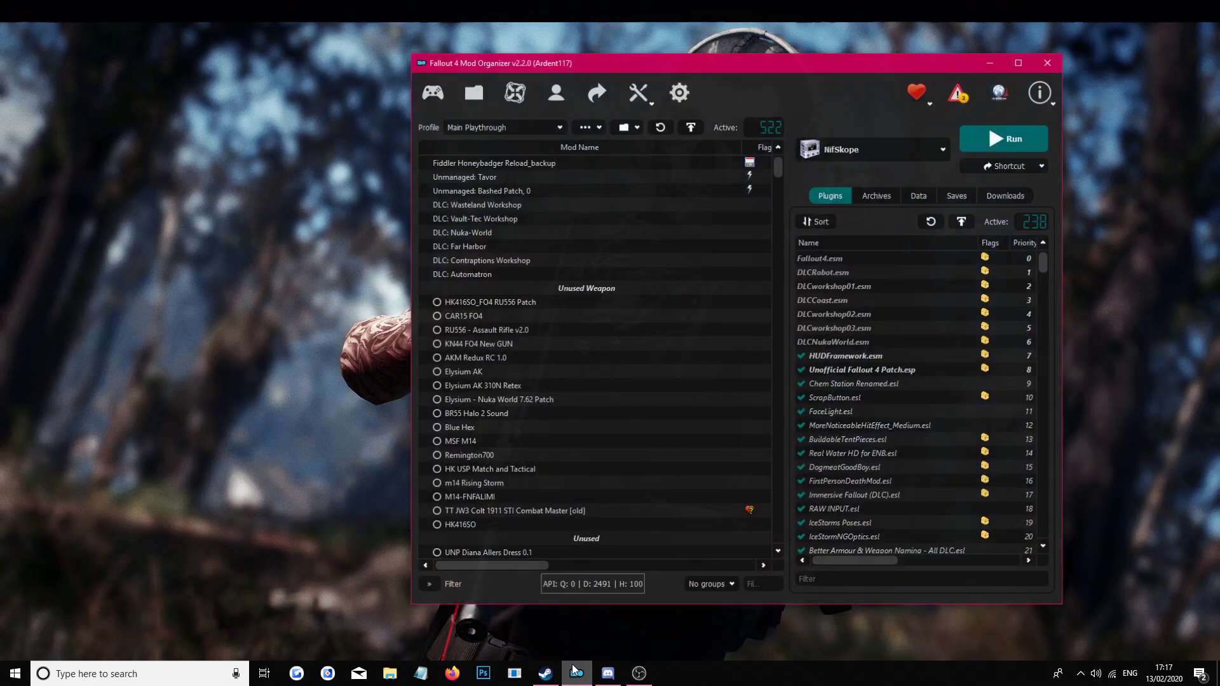
left_click(989, 58)
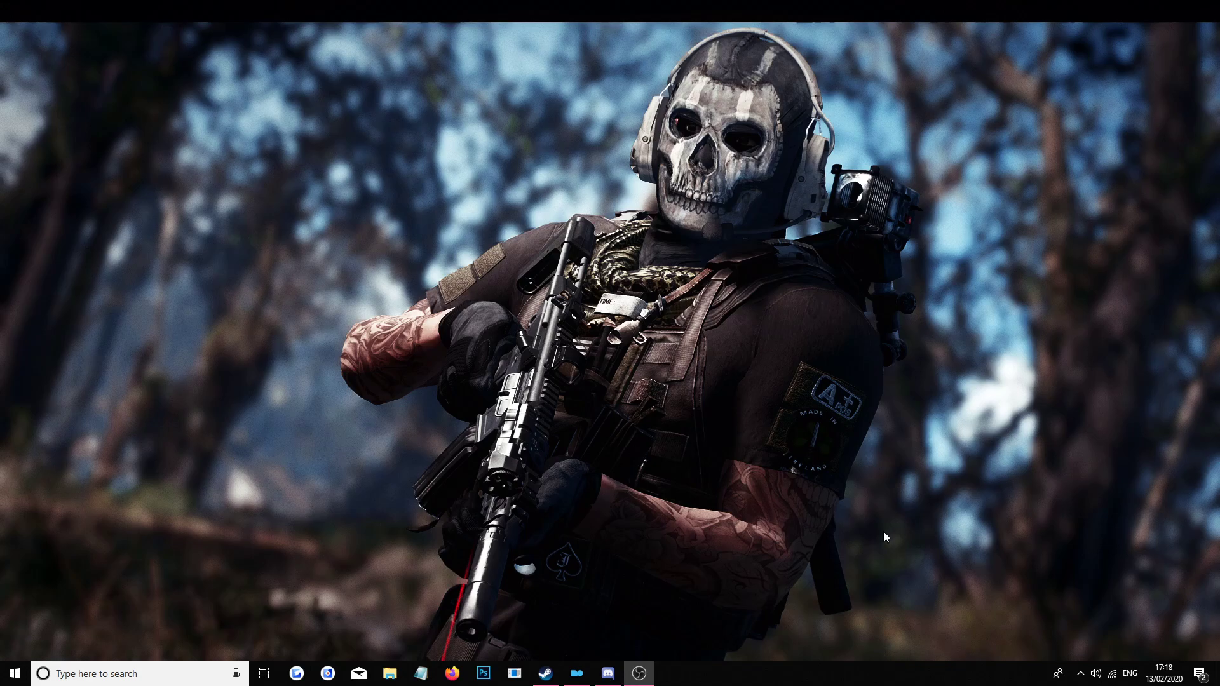
left_click(577, 672)
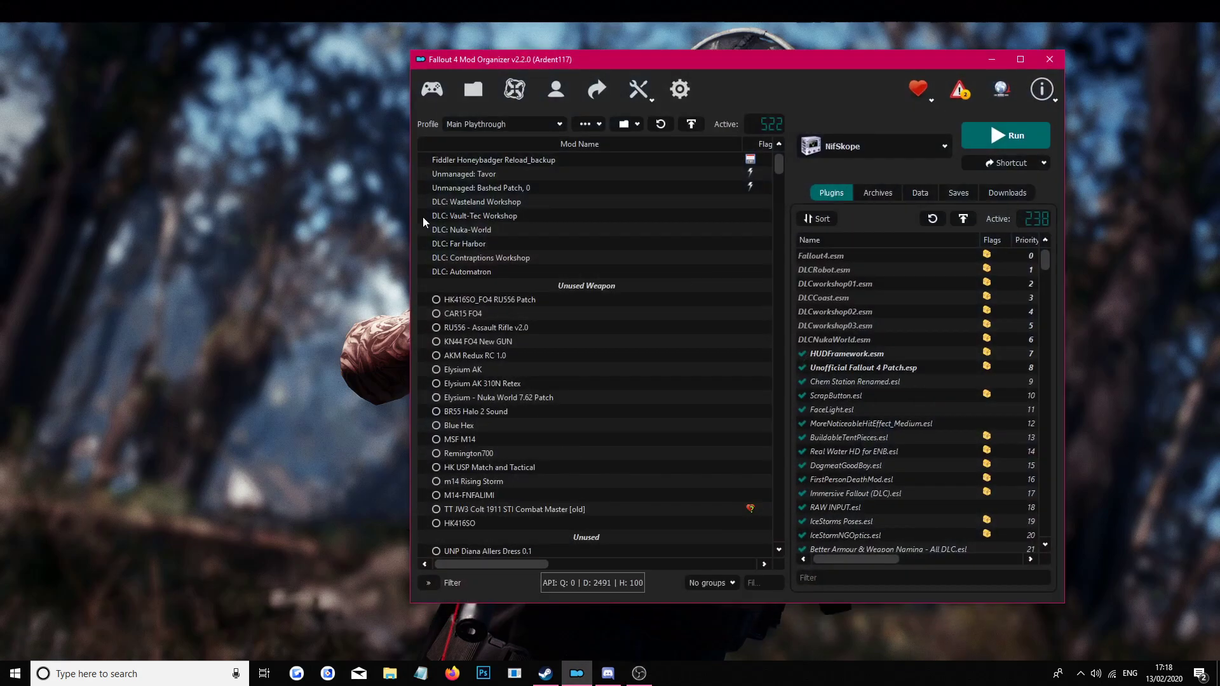
left_click(829, 146)
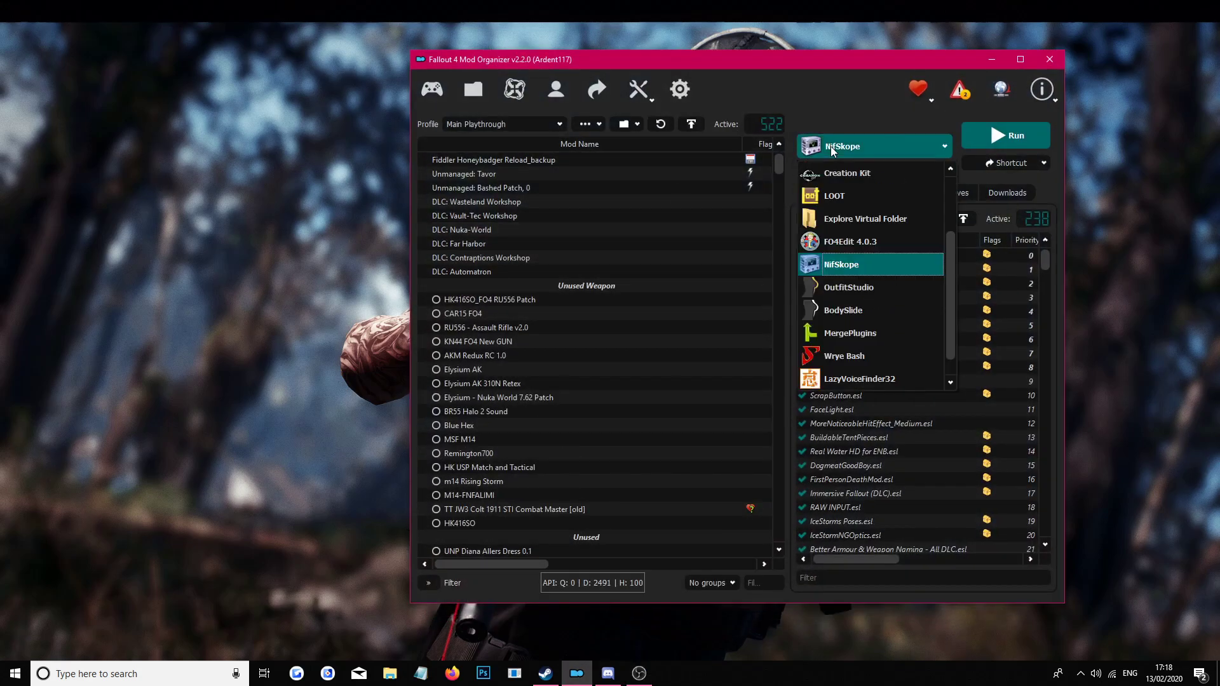
left_click(857, 240)
left_click(982, 138)
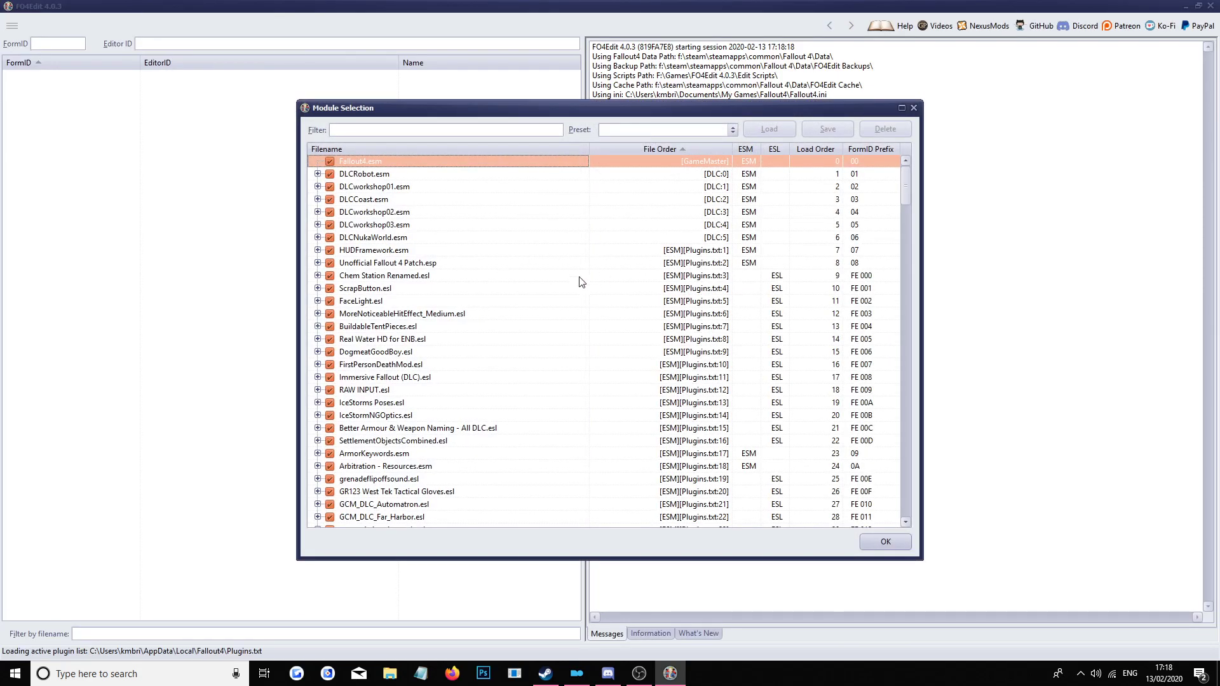
Step: Deselect all plugins in the module selection and enable RU556.esp
right_click(579, 280)
left_click(627, 295)
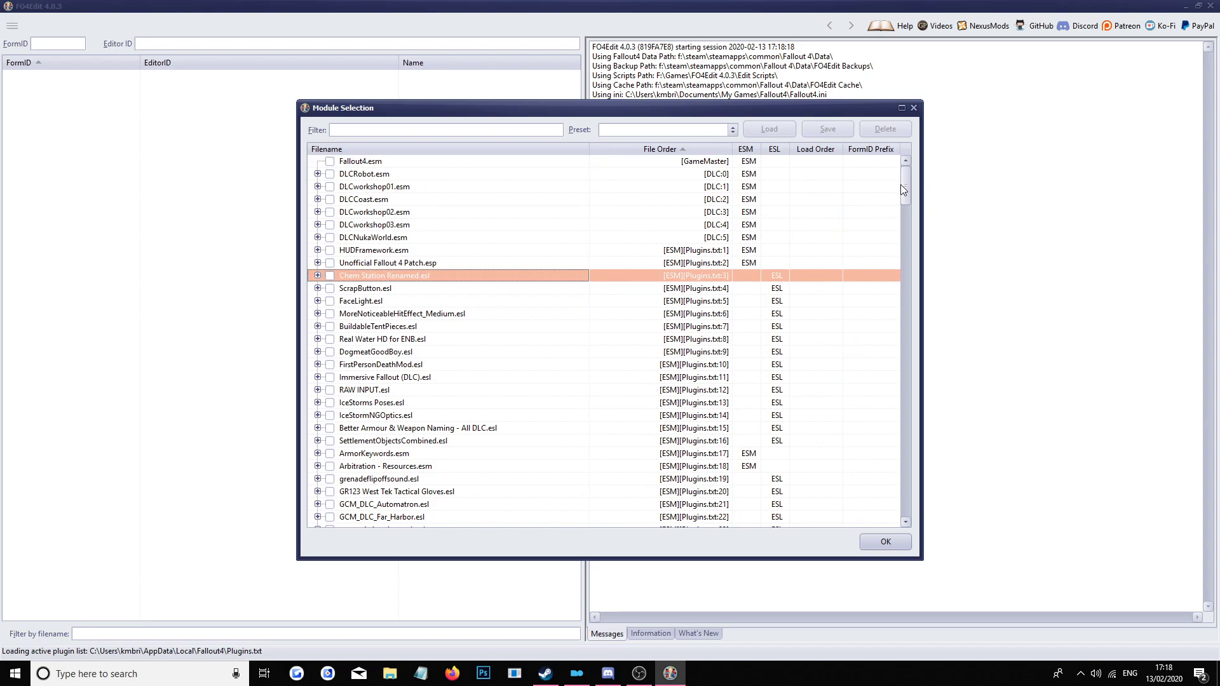
left_click_drag(906, 188, 918, 166)
left_click_drag(903, 189, 908, 501)
scroll(450, 395, "up", 6)
scroll(449, 395, "down", 4)
scroll(329, 348, "up", 8)
scroll(349, 416, "up", 14)
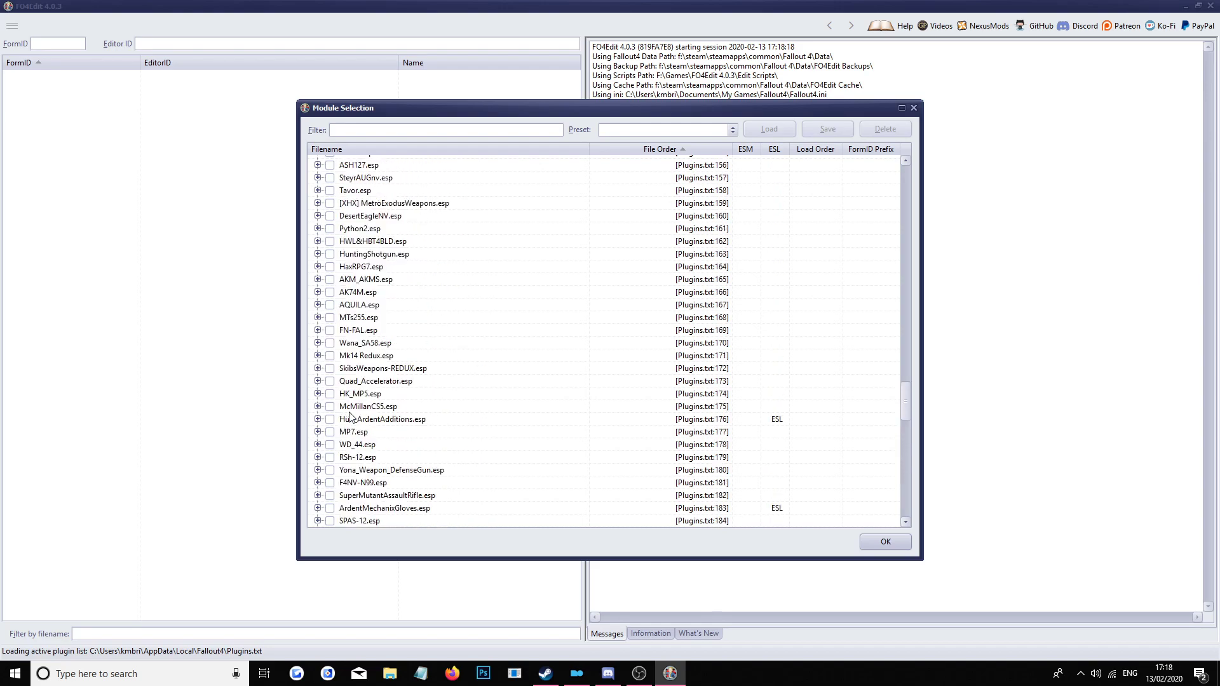
scroll(349, 416, "down", 3)
scroll(349, 416, "up", 5)
scroll(349, 416, "up", 4)
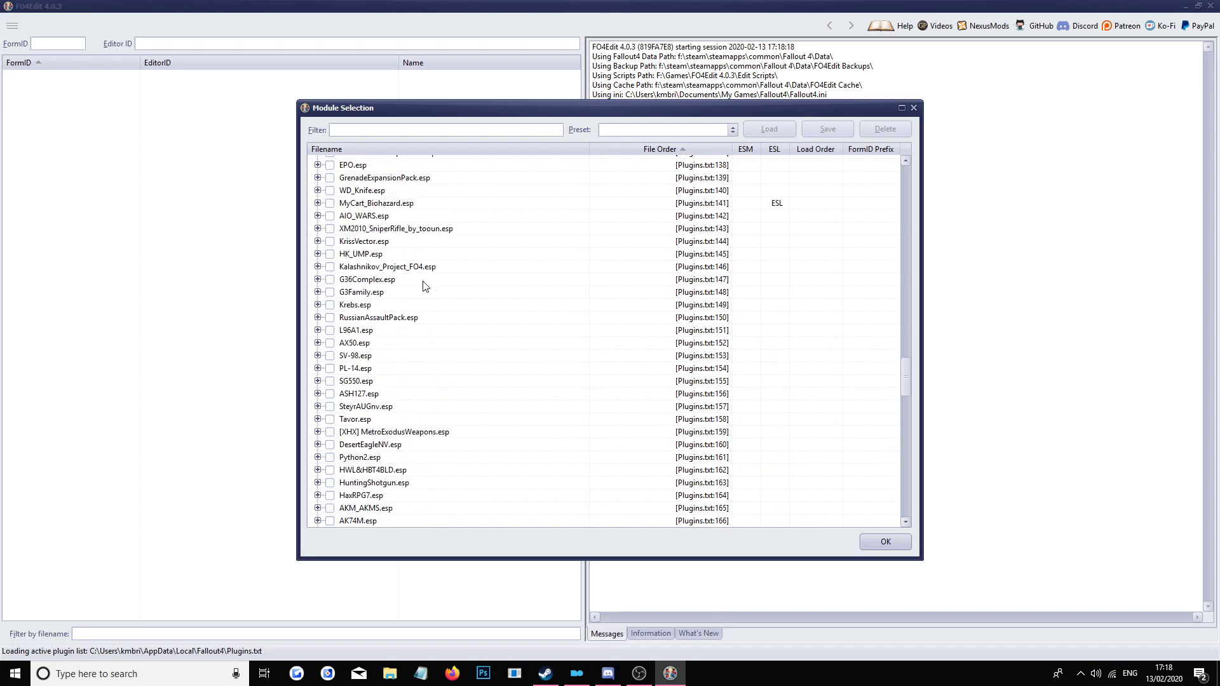
scroll(427, 309, "down", 2)
scroll(427, 308, "up", 5)
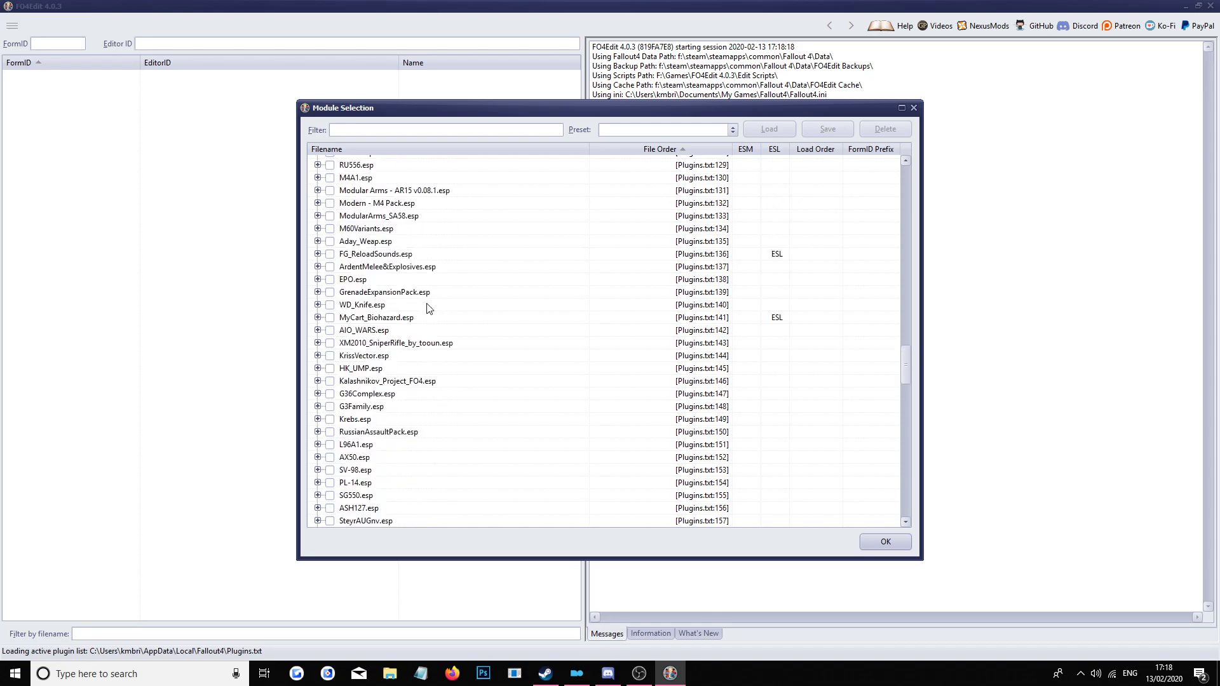
scroll(427, 308, "up", 2)
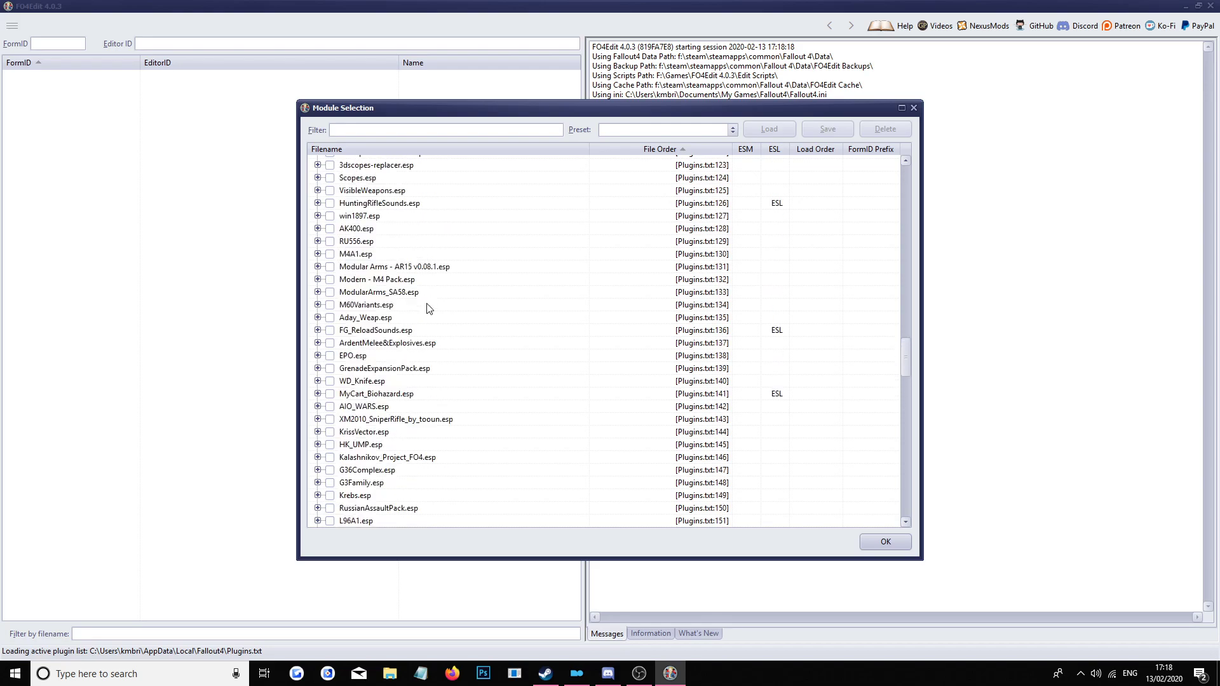
left_click(331, 242)
Step: Enable SG550.esp as well and load the selected modules
scroll(419, 349, "down", 3)
scroll(435, 328, "up", 1)
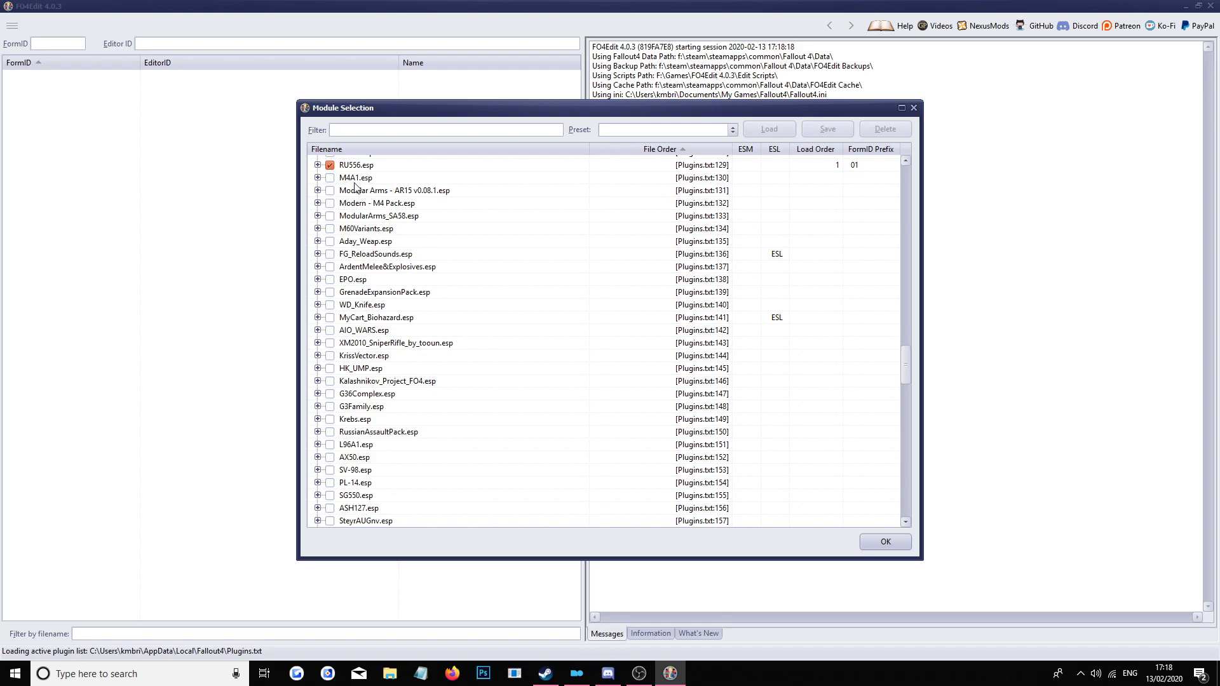
scroll(387, 336, "down", 4)
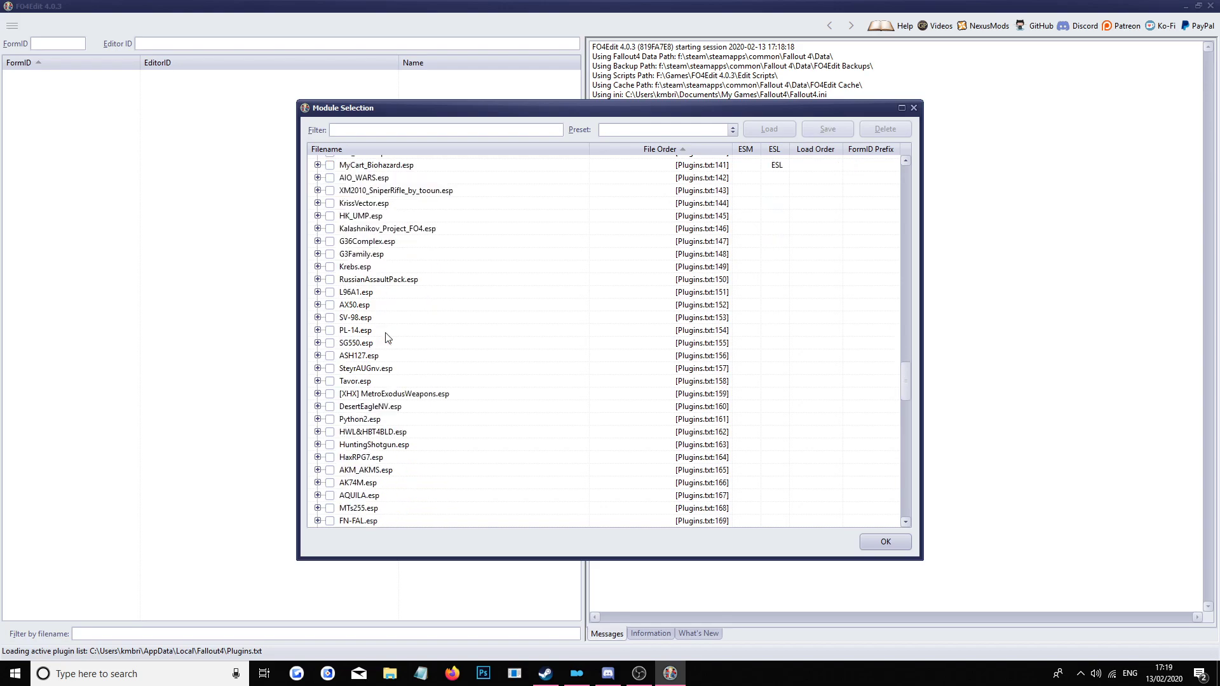
scroll(388, 337, "down", 3)
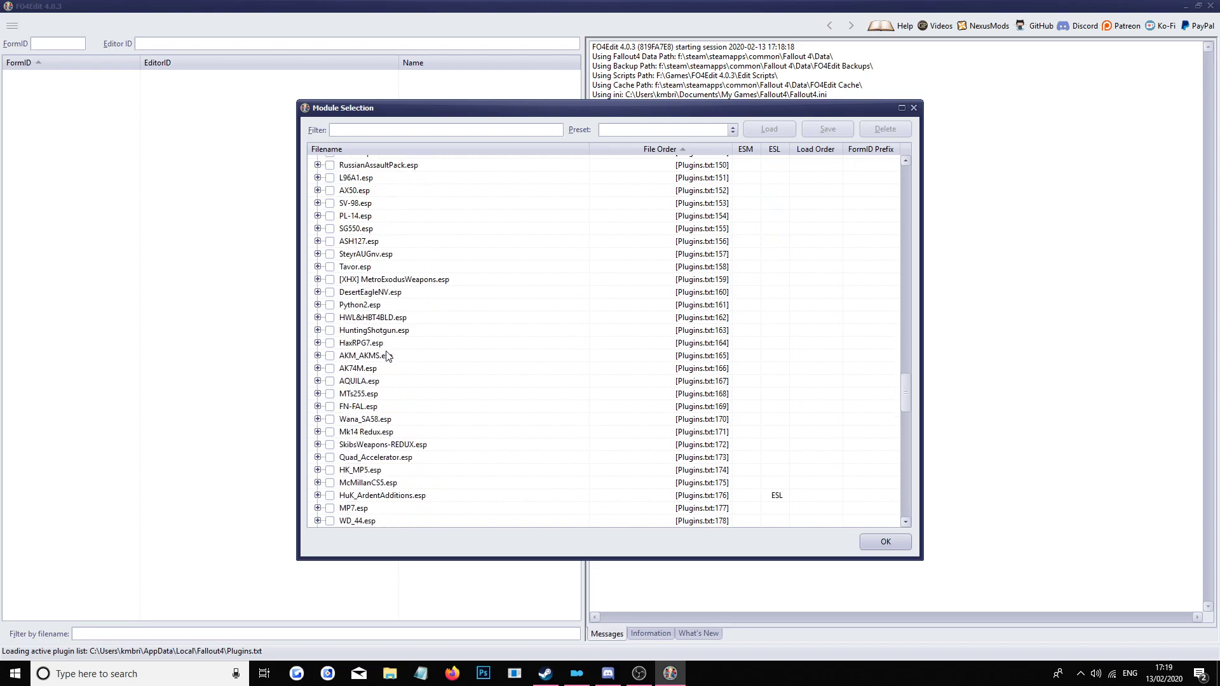
left_click(329, 229)
left_click(862, 544)
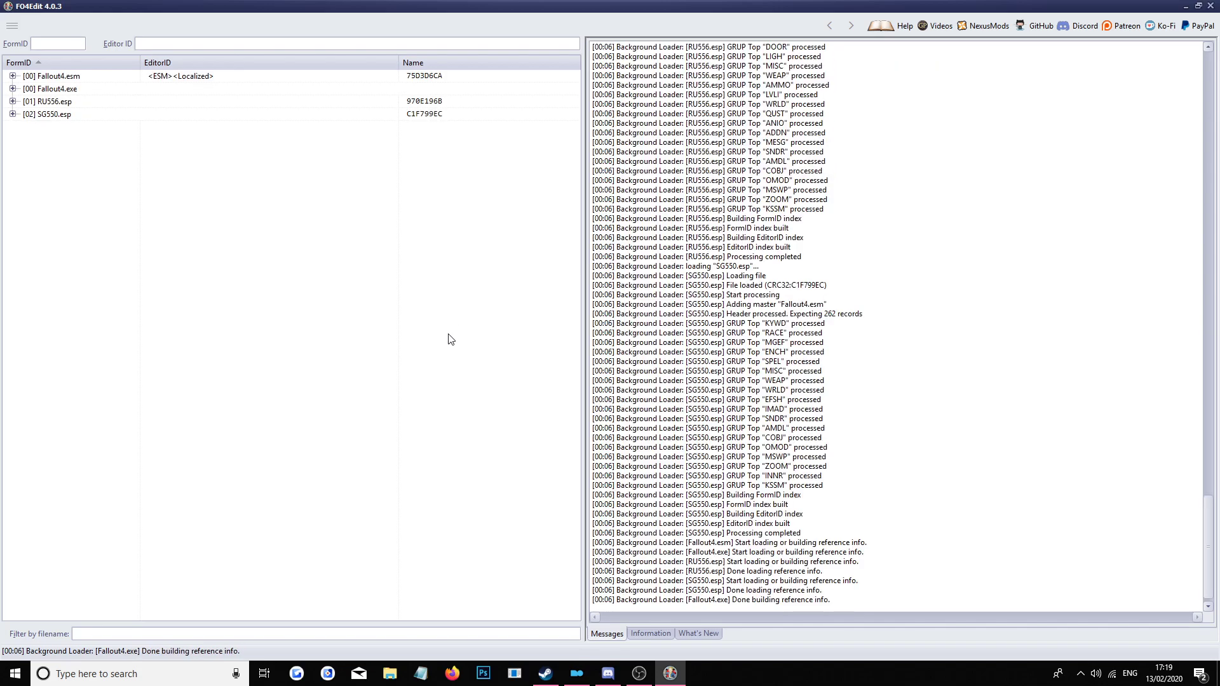
Step: Add RU556.esp as a master to SG550.esp and accept editing the module file
left_click(35, 115)
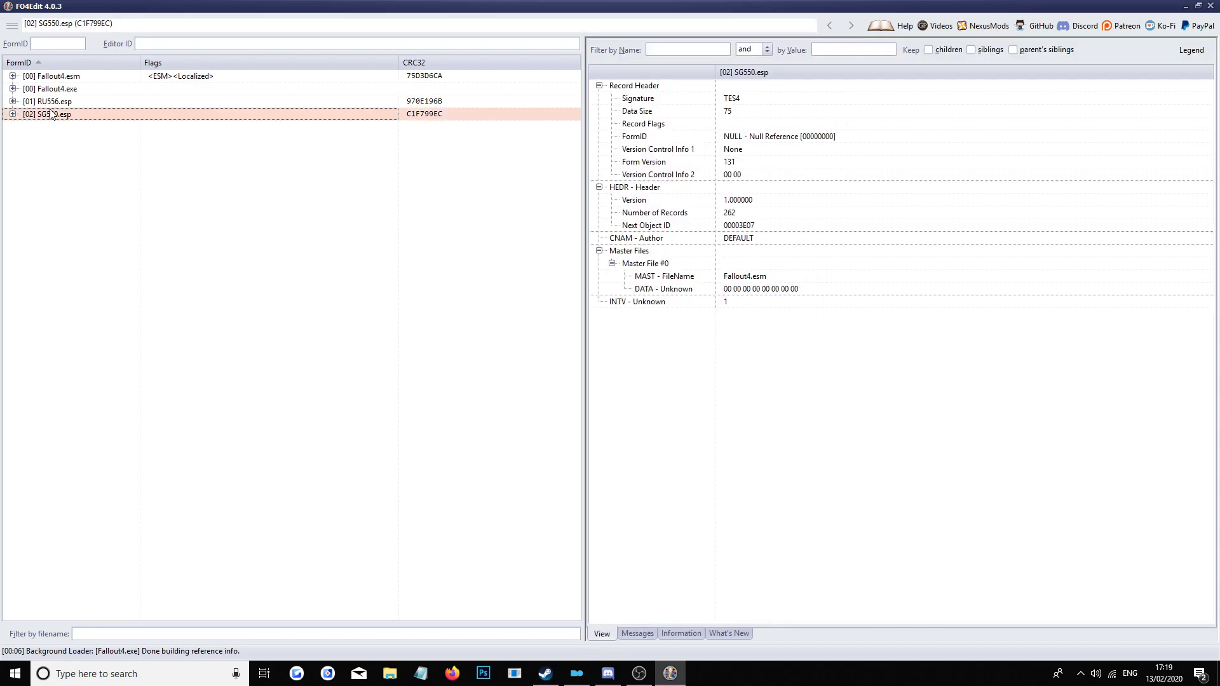
left_click(59, 104)
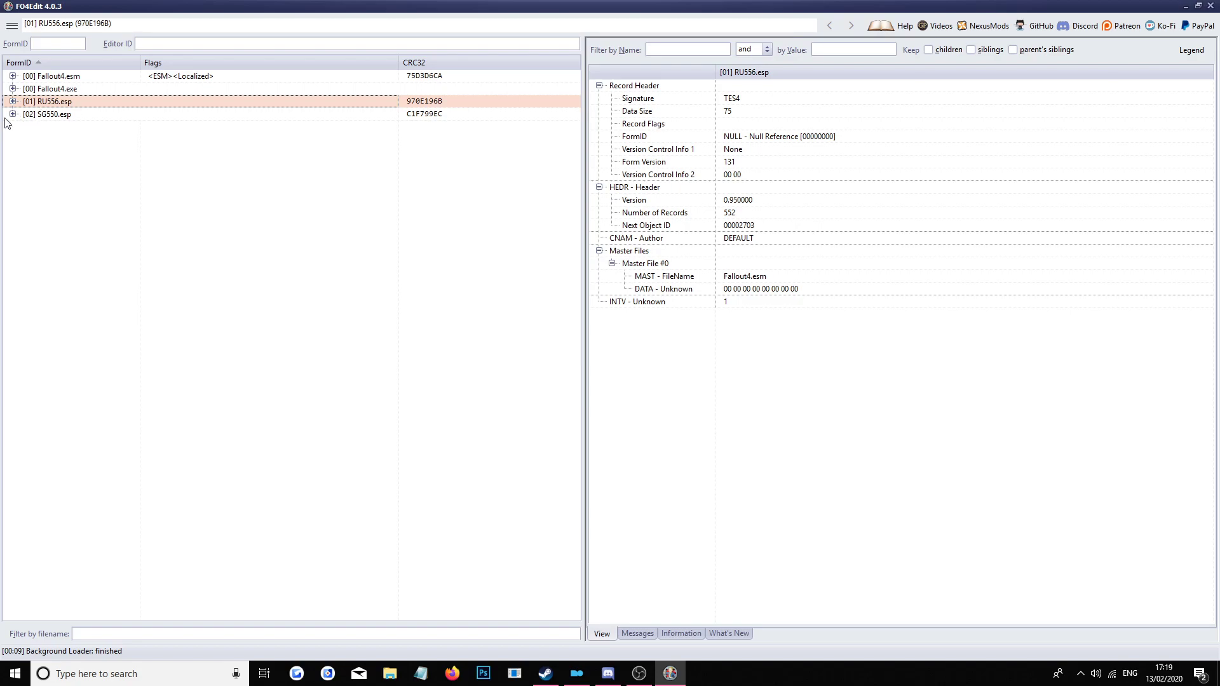
right_click(76, 117)
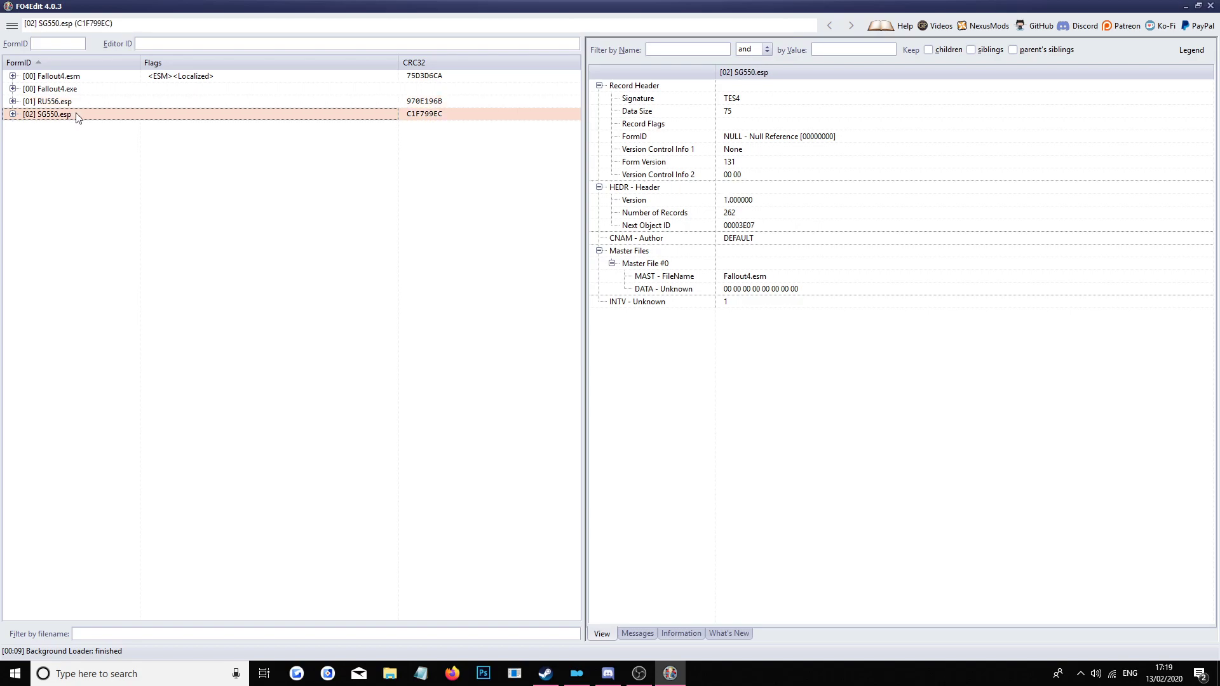
left_click(12, 115)
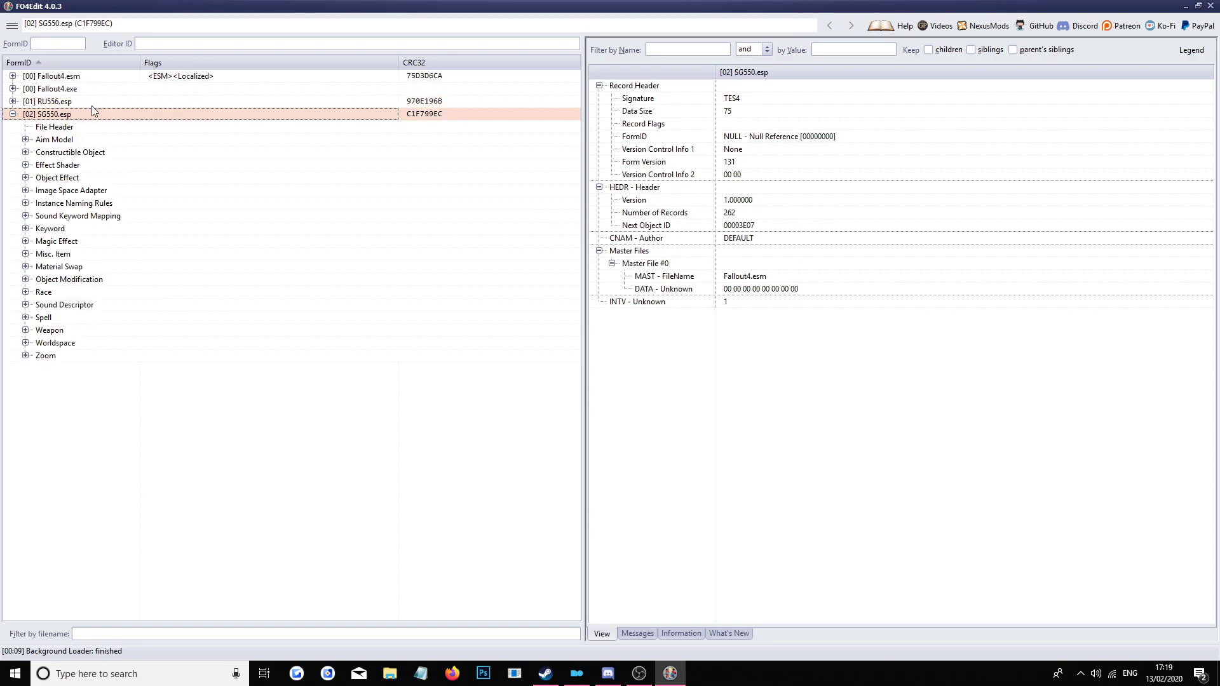
right_click(57, 117)
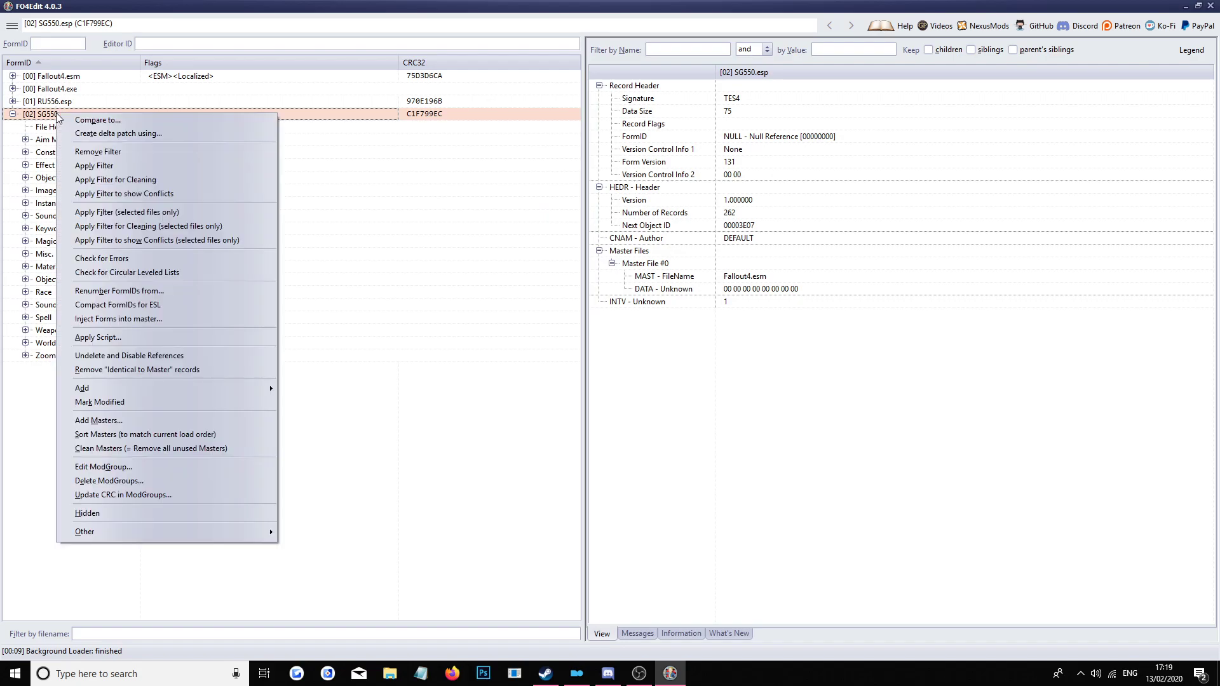
left_click(176, 420)
left_click(329, 162)
left_click(824, 544)
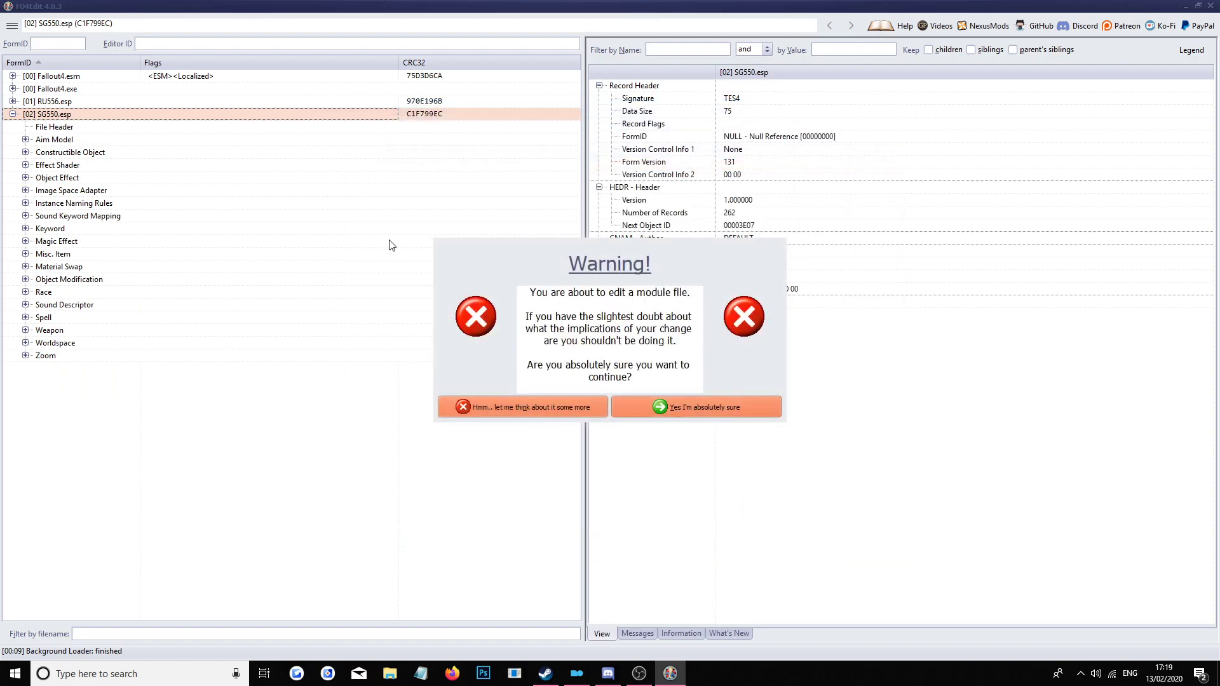
left_click(681, 401)
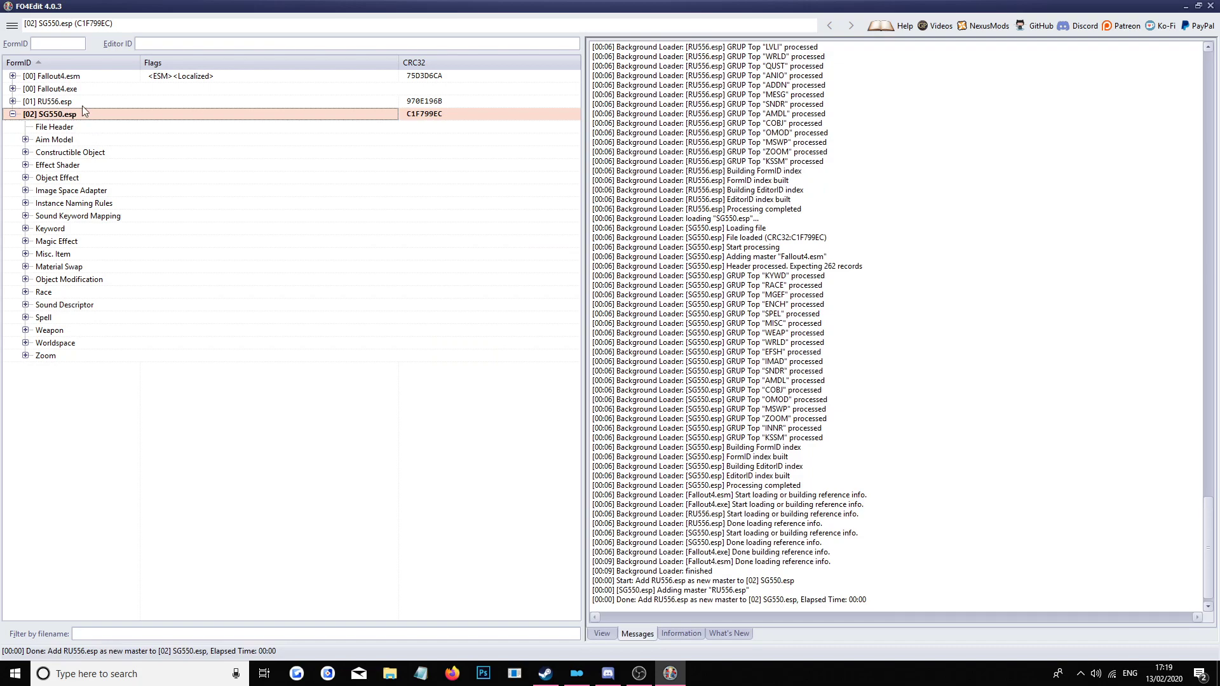
Step: Examine the record groups of RU556.esp and compare the master files listed in the RU556.esp and SG550.esp headers
left_click(13, 102)
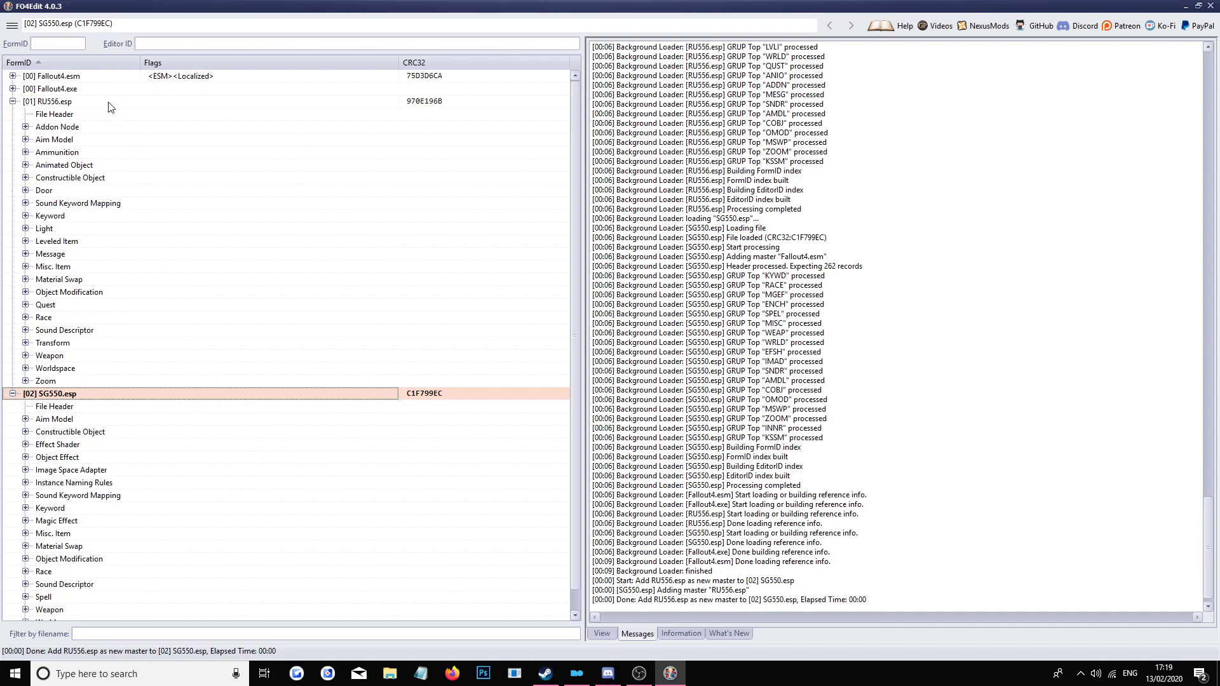
left_click(72, 102)
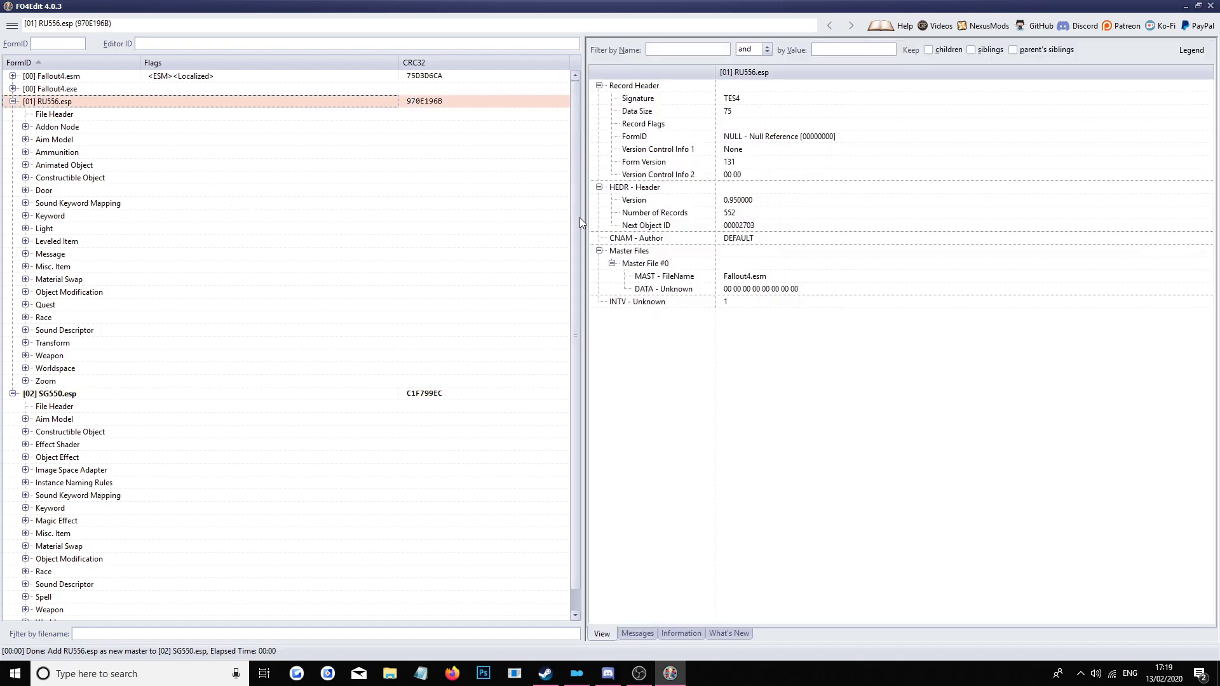
left_click_drag(578, 218, 578, 237)
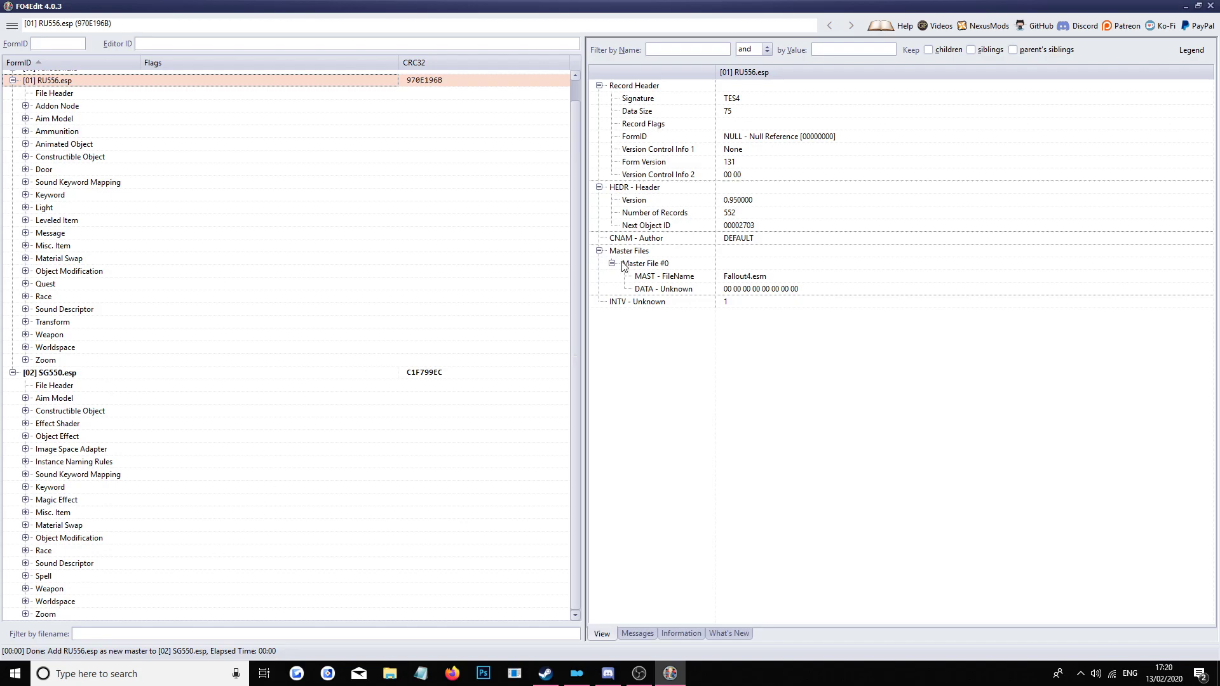
scroll(574, 277, "up", 1)
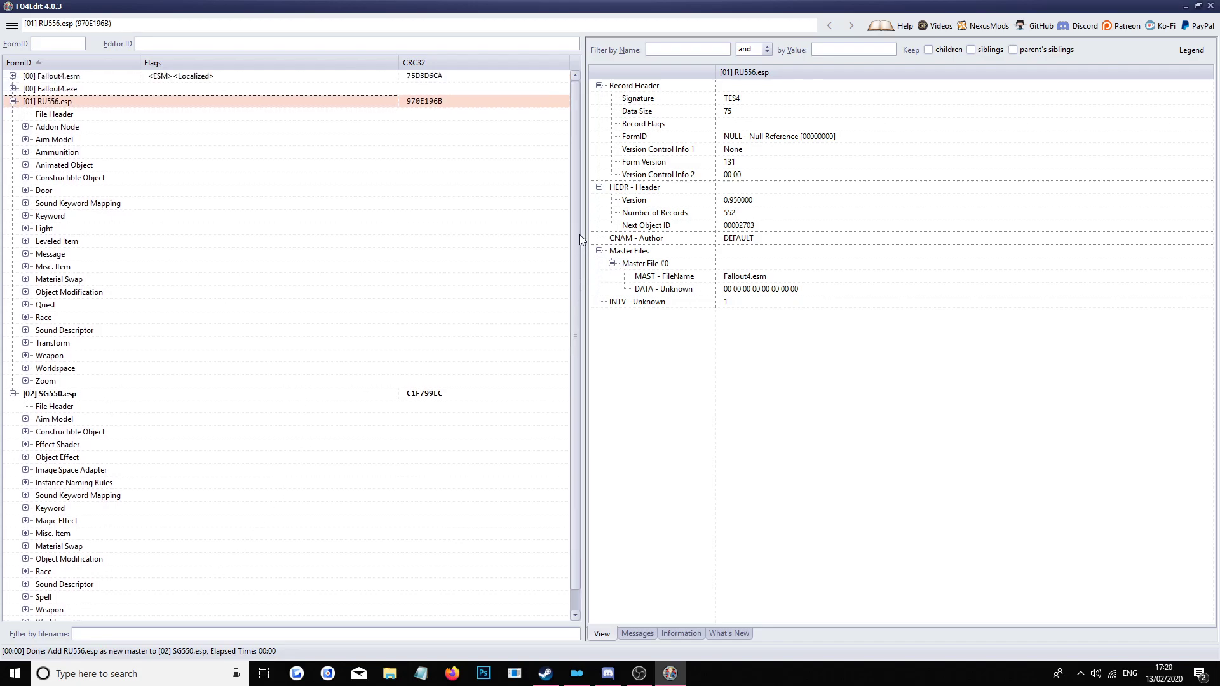
left_click(12, 101)
left_click(67, 115)
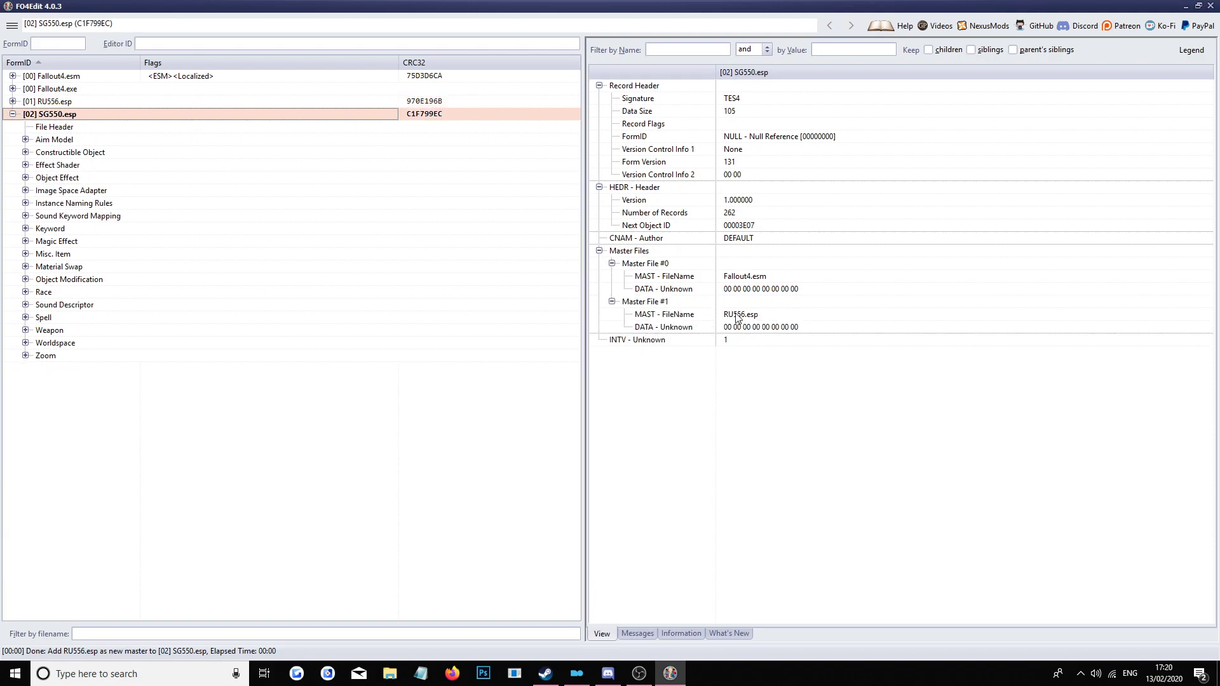
left_click(741, 279)
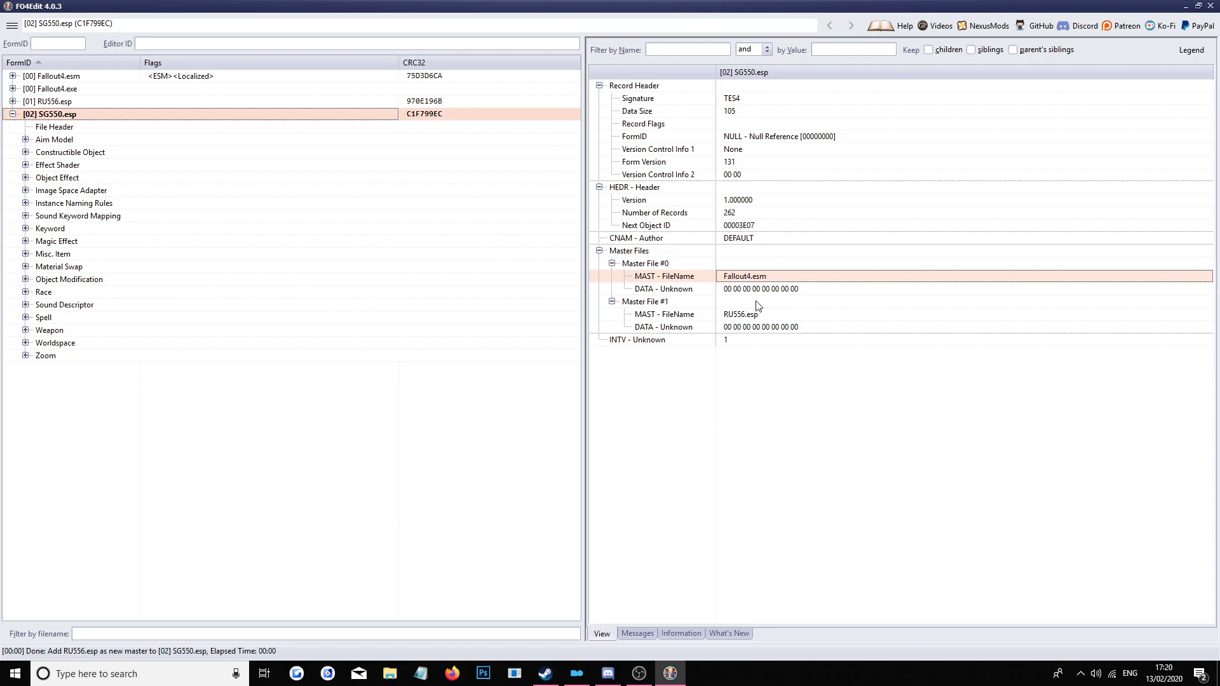
left_click(59, 103)
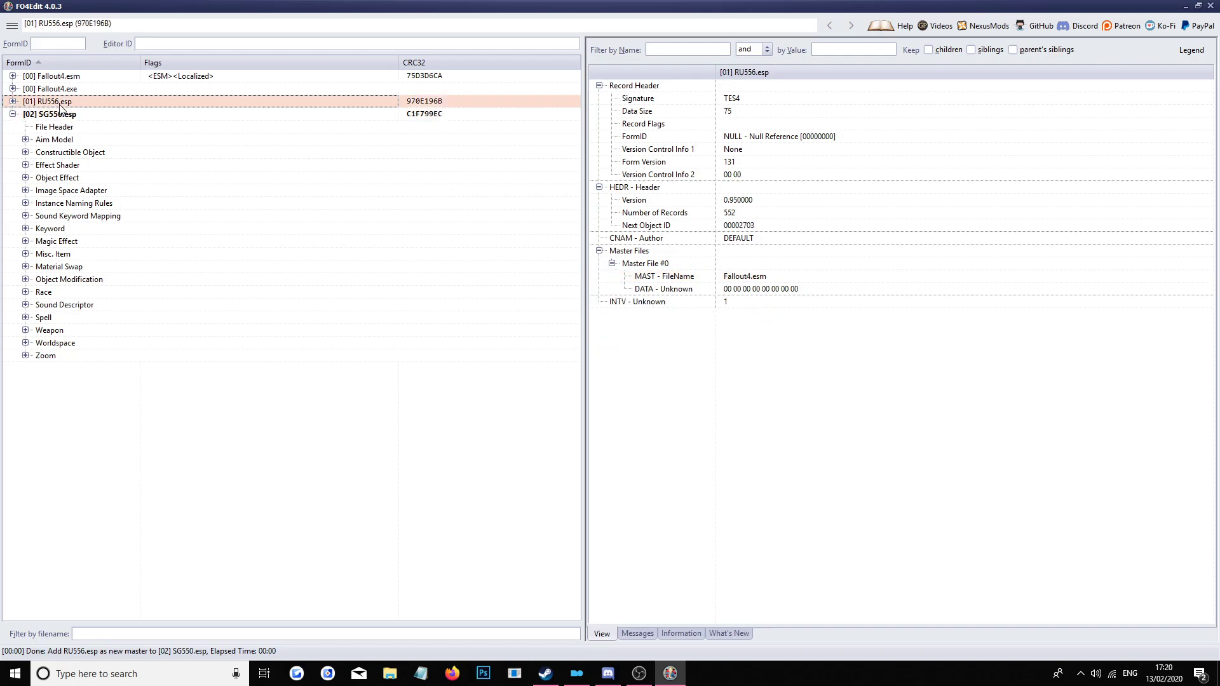
left_click(80, 116)
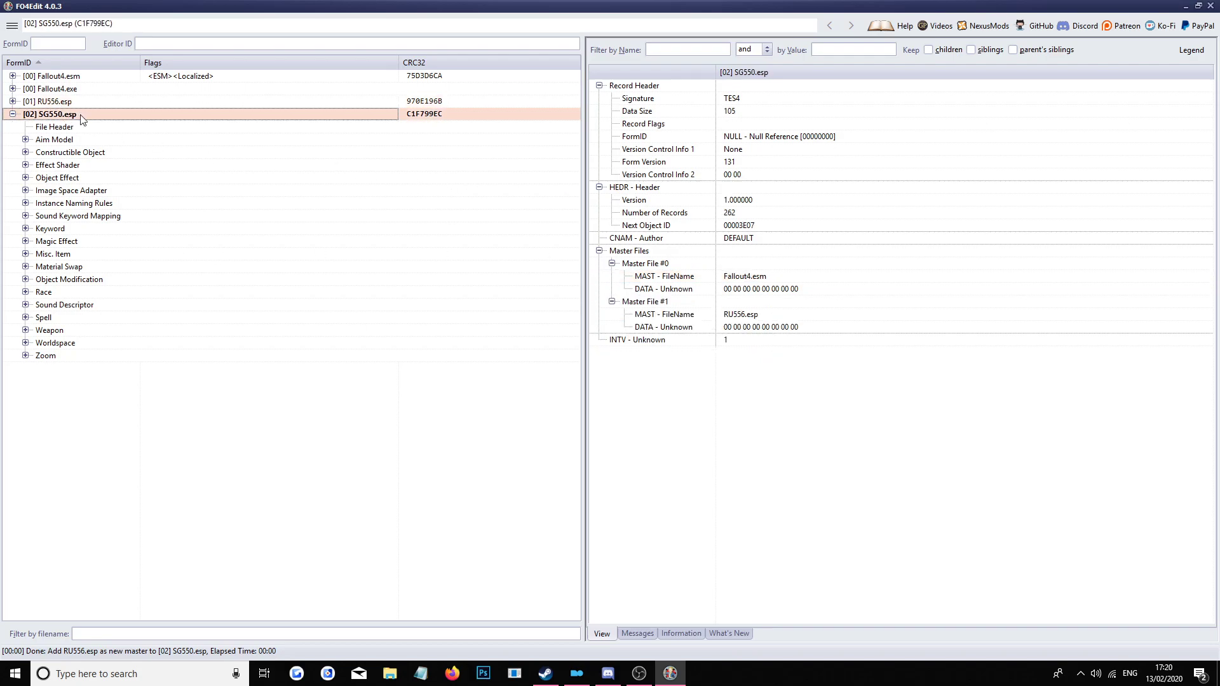
Step: In the SG550 weapon record of SG550.esp, replace the AnimsSG550 keyword with AnimsRU556 [KYWD:01001739]
left_click(26, 330)
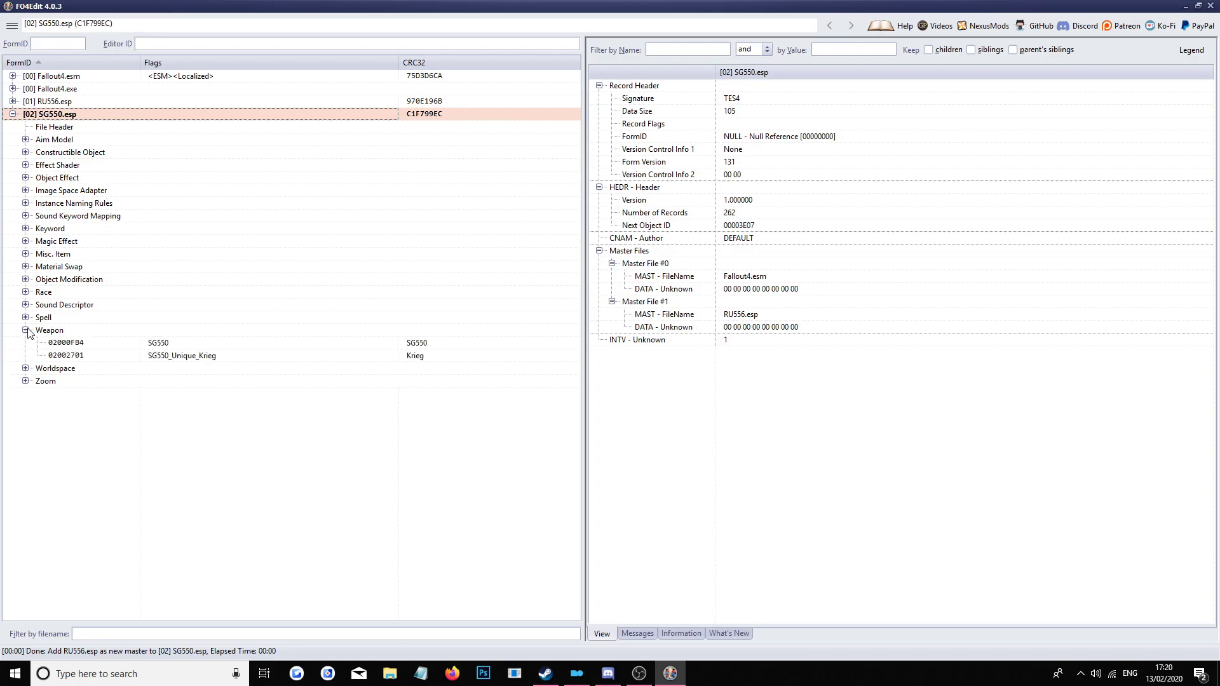
left_click(180, 347)
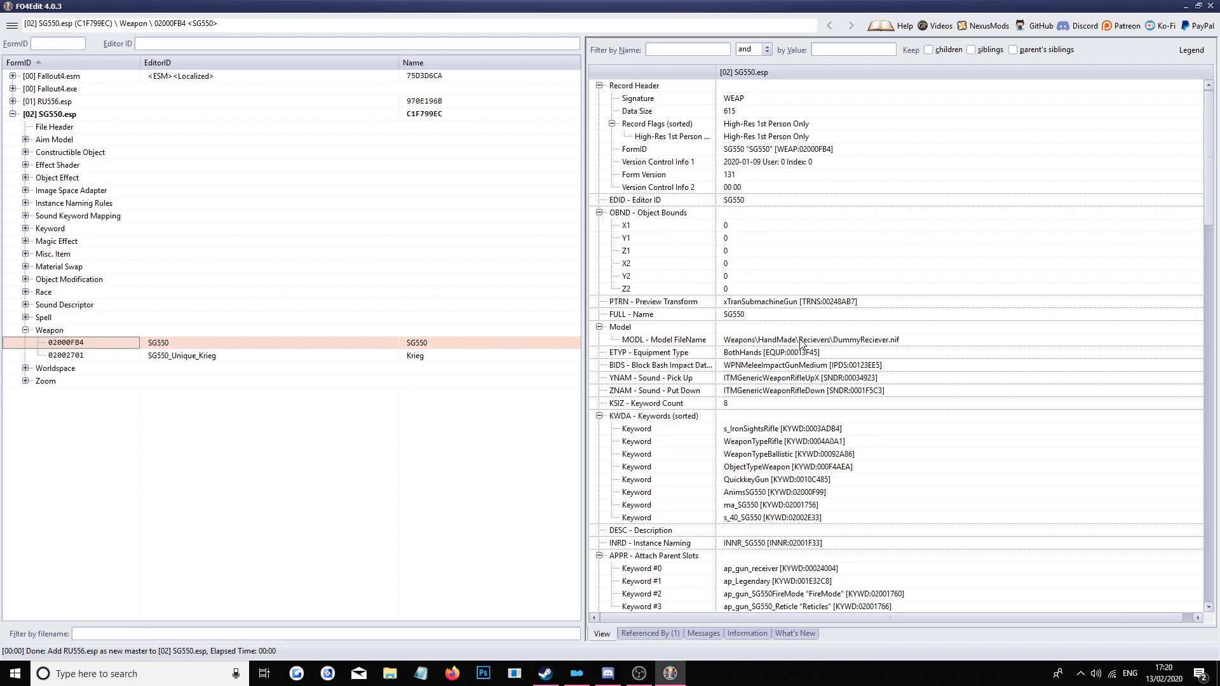
scroll(801, 344, "down", 4)
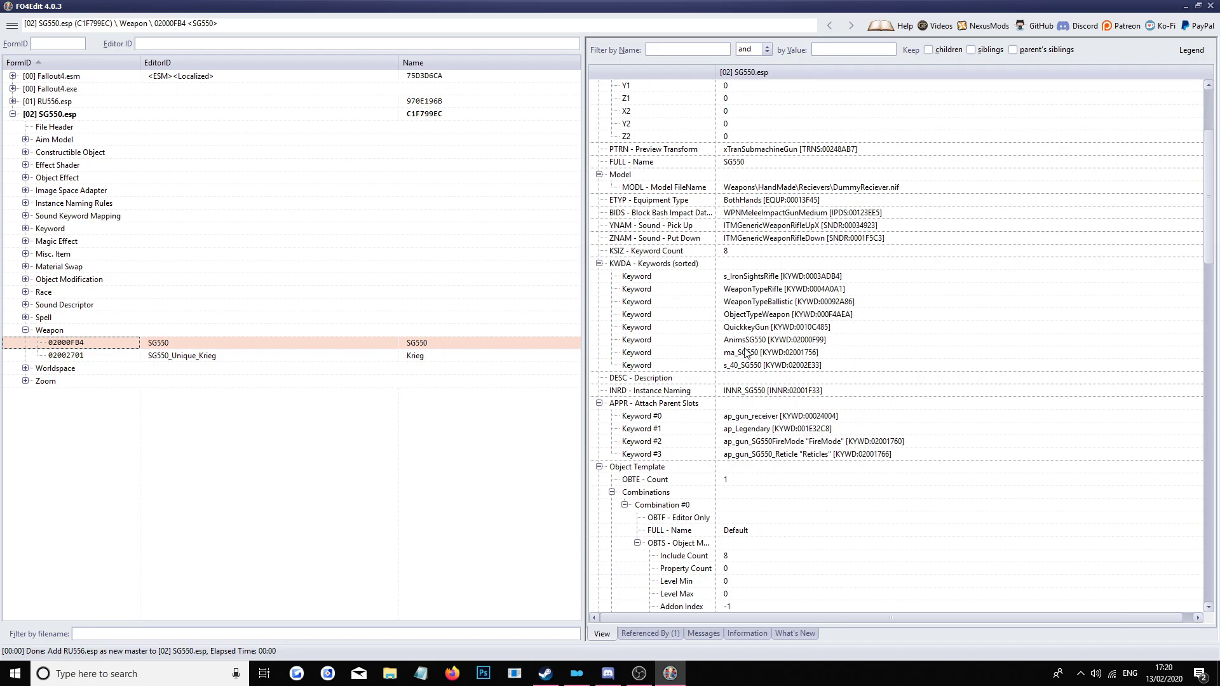
left_click(780, 343)
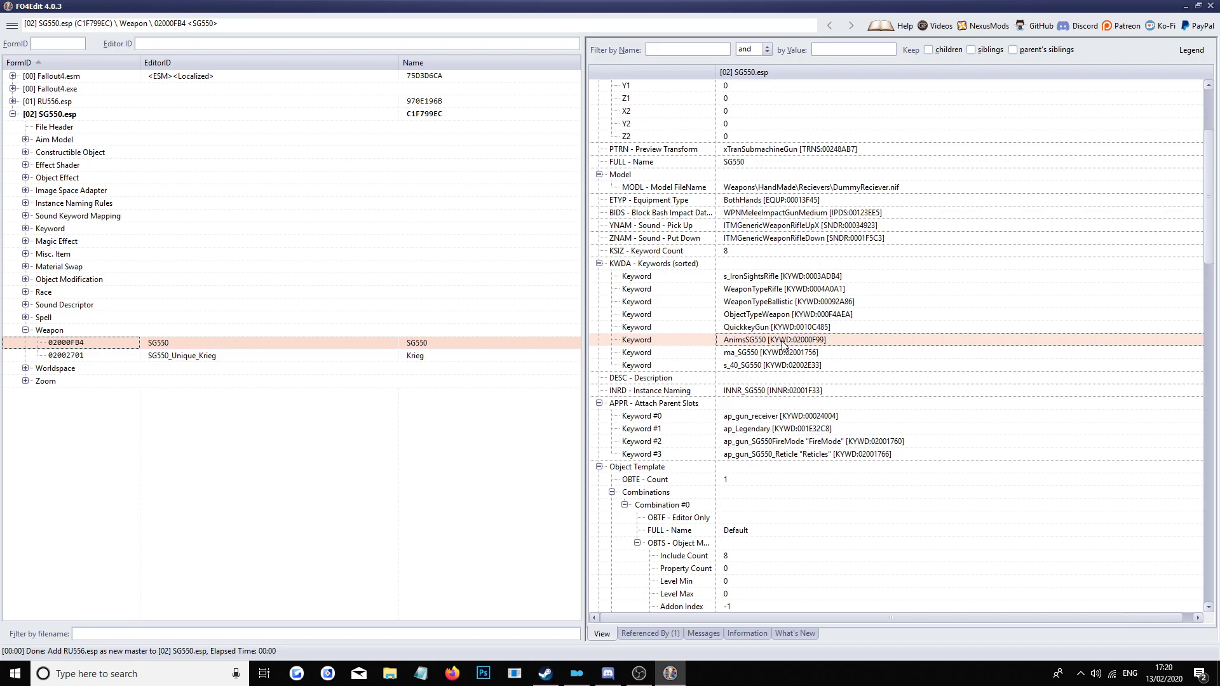
double_click(764, 342)
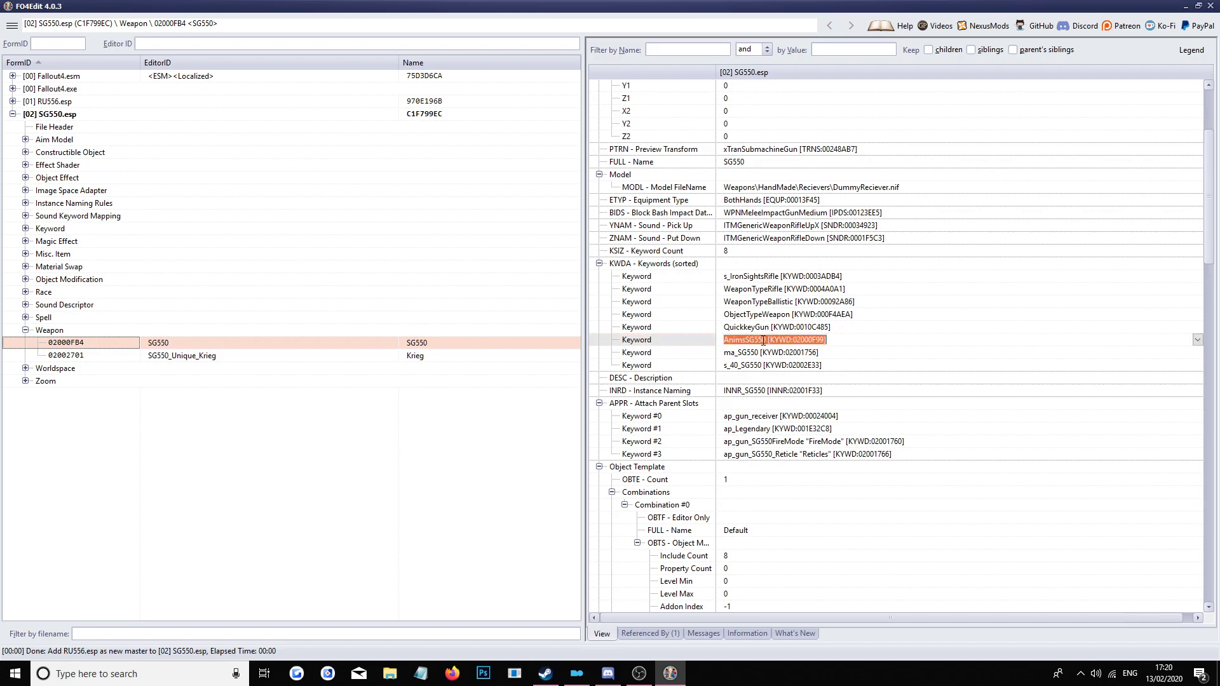
left_click_drag(745, 340, 925, 337)
type("Ru556")
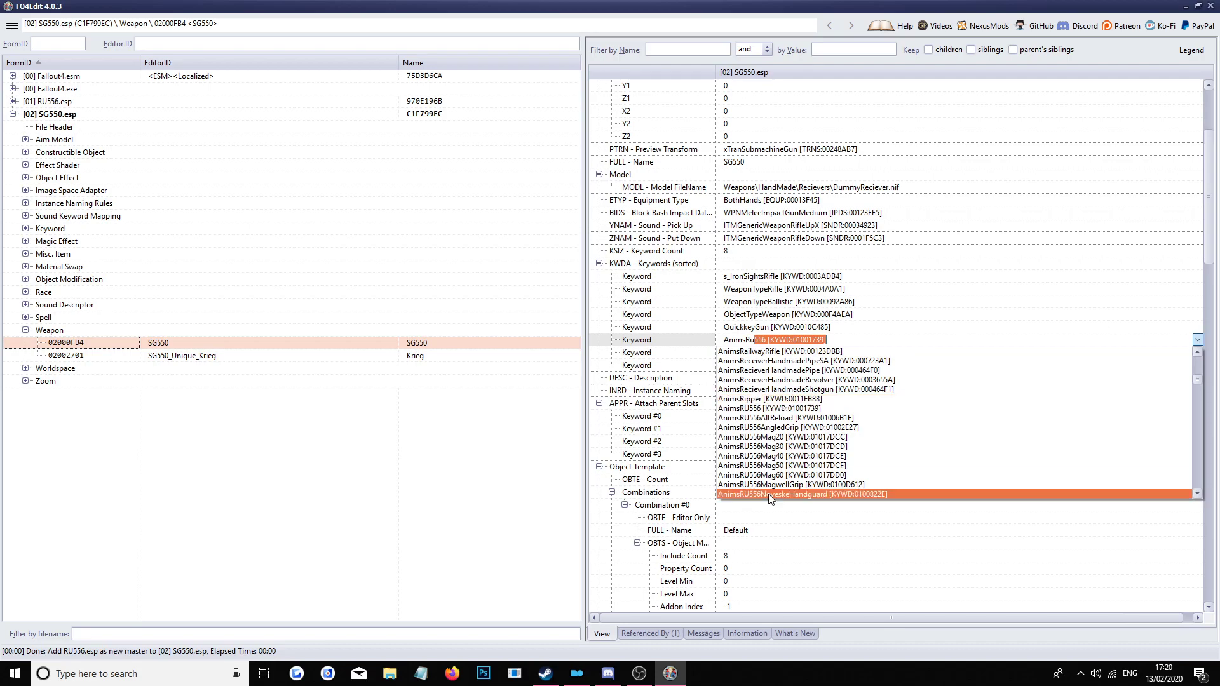
left_click(789, 410)
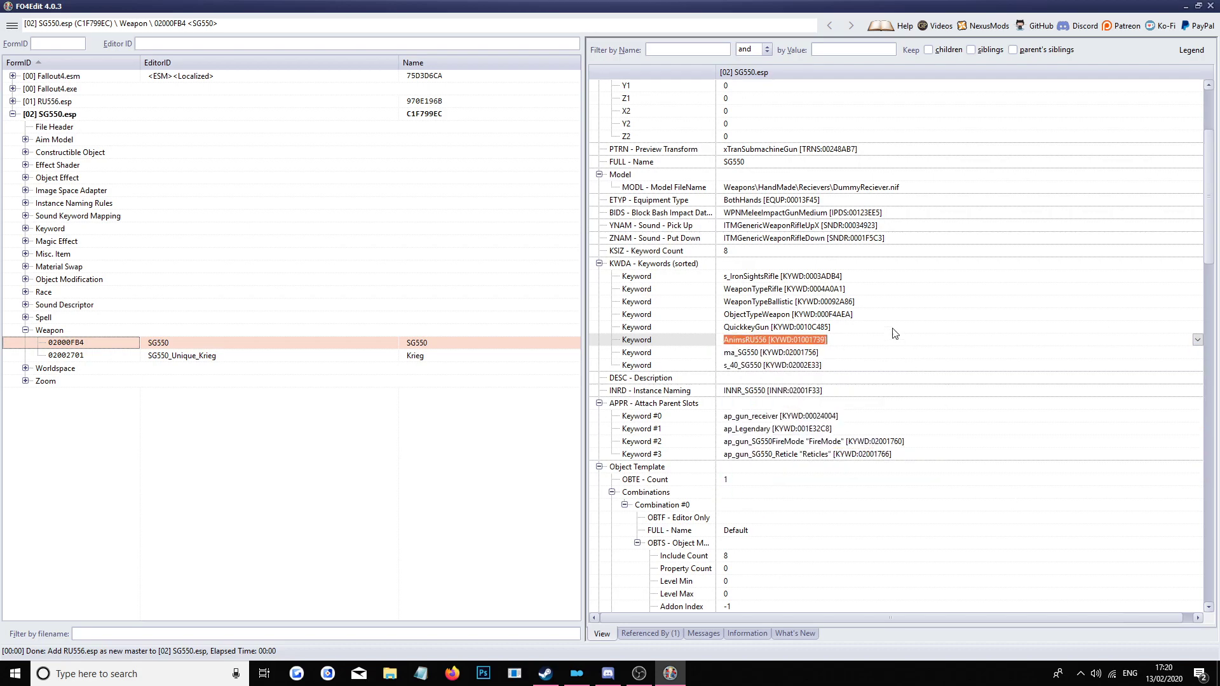
key("Return")
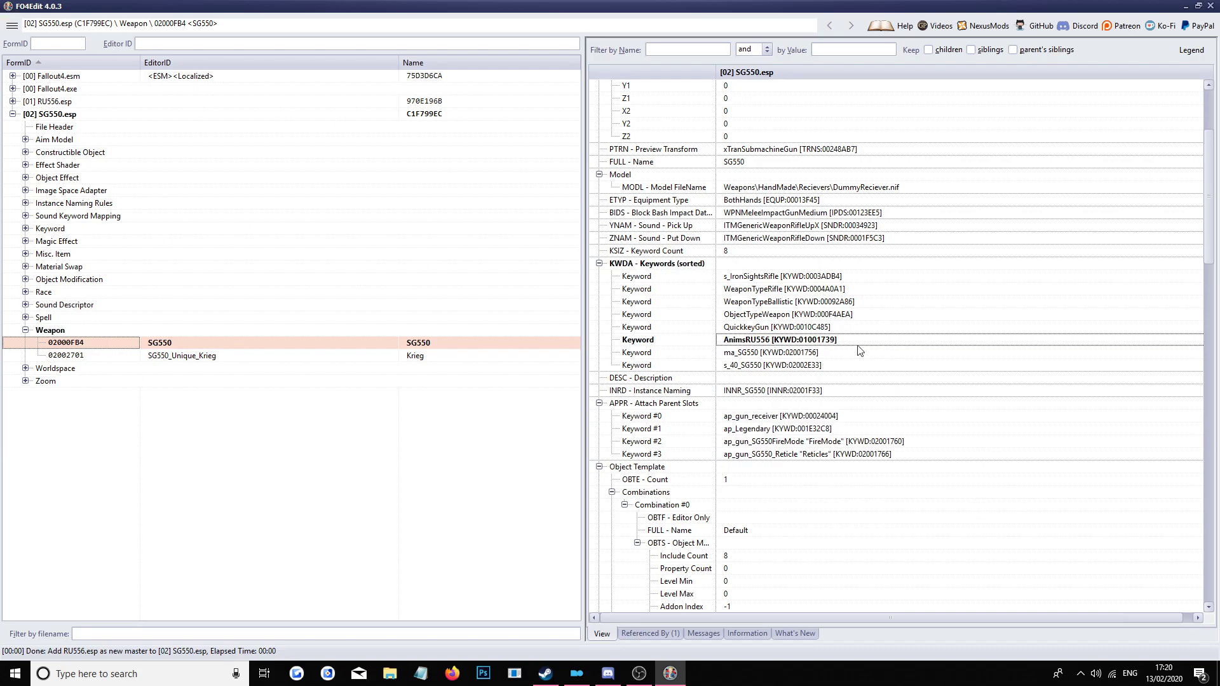
Step: Check which RU556 animation keywords are available for the SG550 weapon's animation keyword entry, leaving the entry as it is
left_click(797, 343)
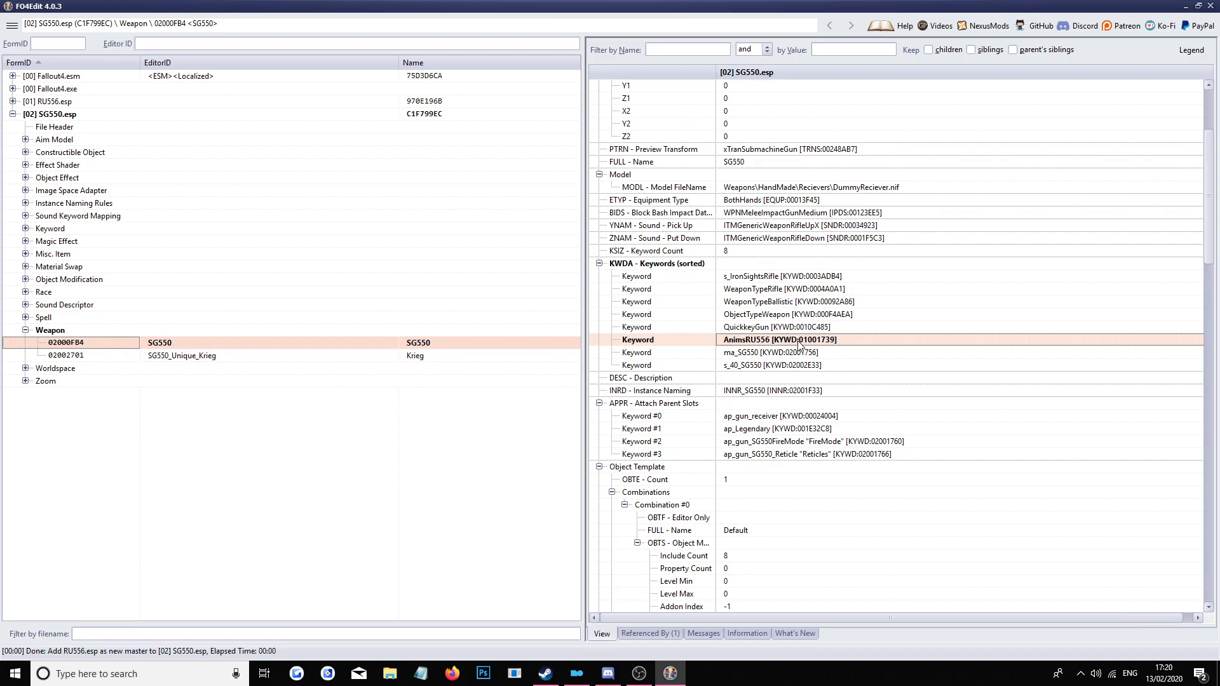
left_click(799, 343)
left_click(1196, 340)
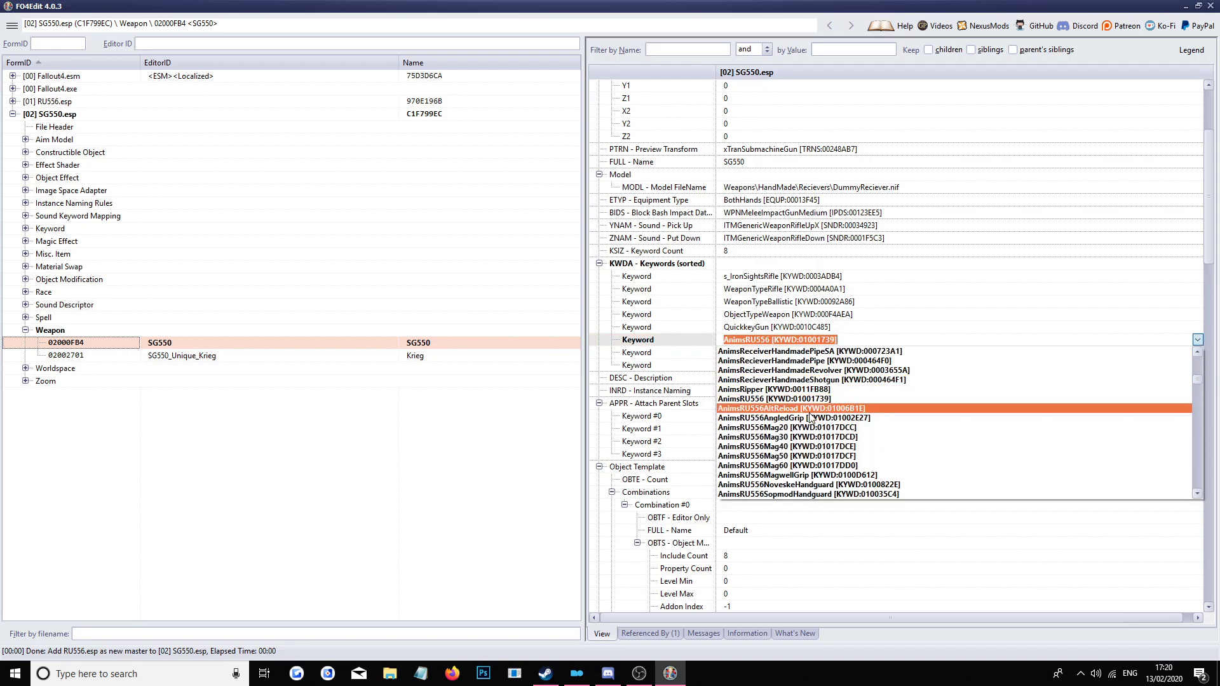
left_click(723, 187)
Step: Sort SG550.esp's Object Modification records by name and look through them for attachments that may use animation keywords
left_click(25, 280)
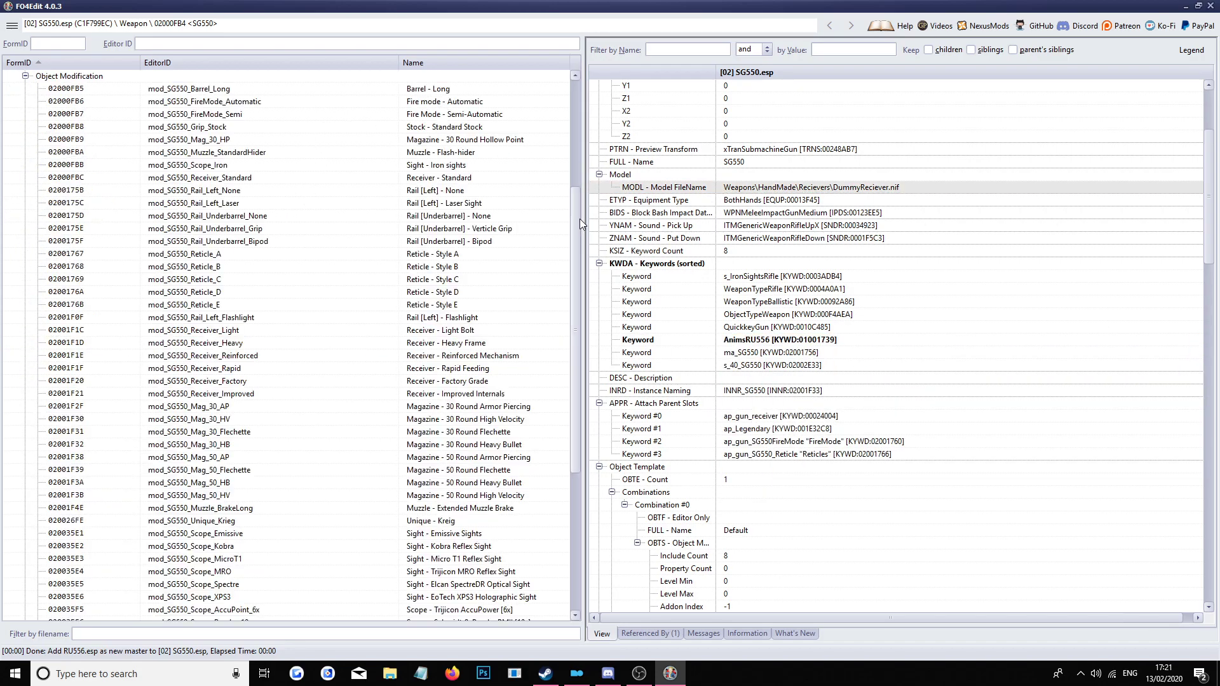
left_click(441, 62)
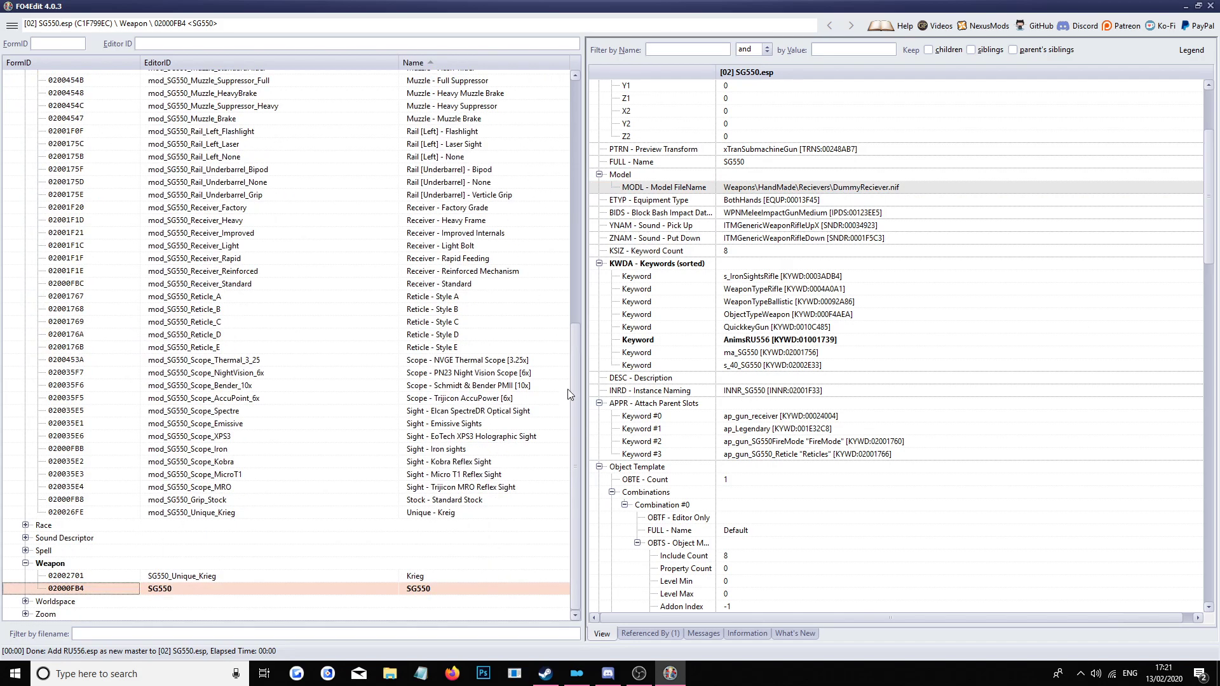
left_click_drag(569, 390, 568, 301)
left_click_drag(577, 346, 577, 170)
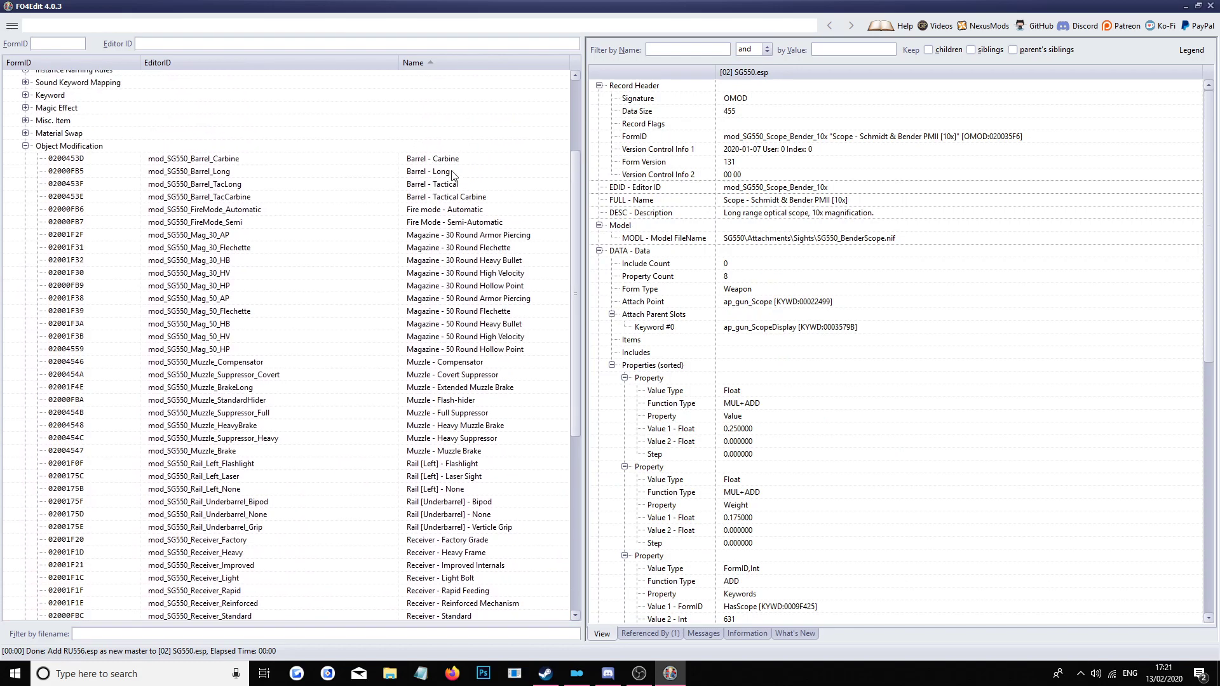
scroll(509, 252, "down", 5)
scroll(493, 291, "up", 2)
scroll(493, 292, "down", 7)
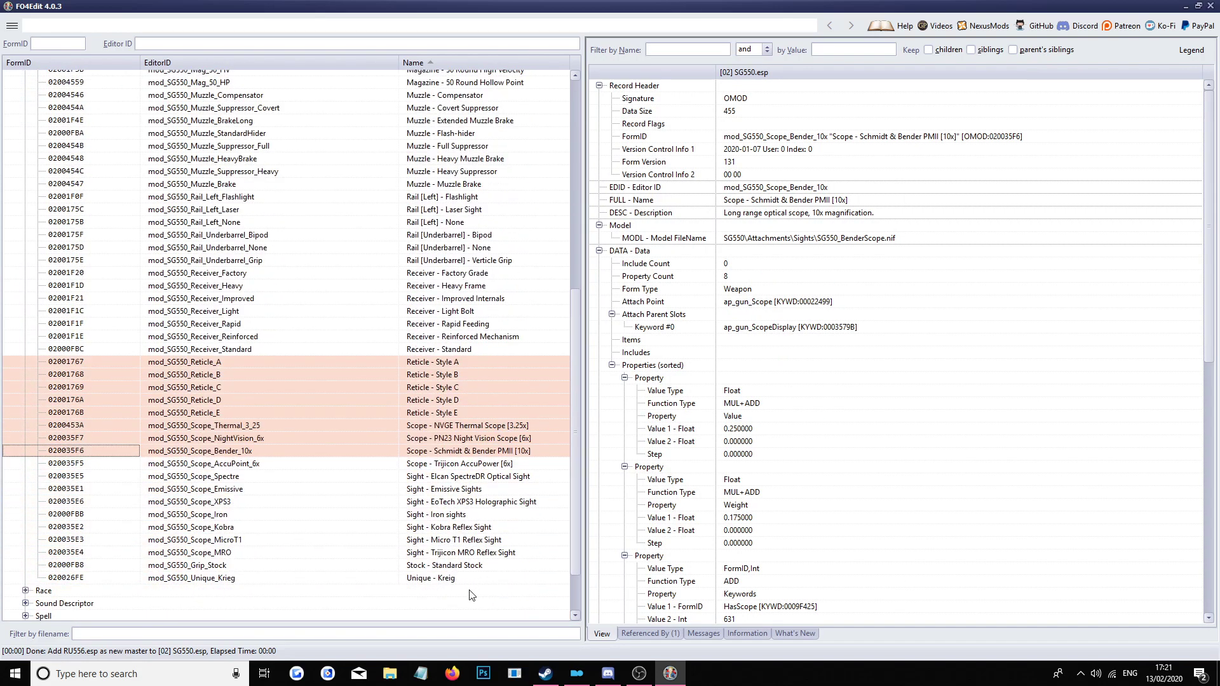
left_click(458, 554)
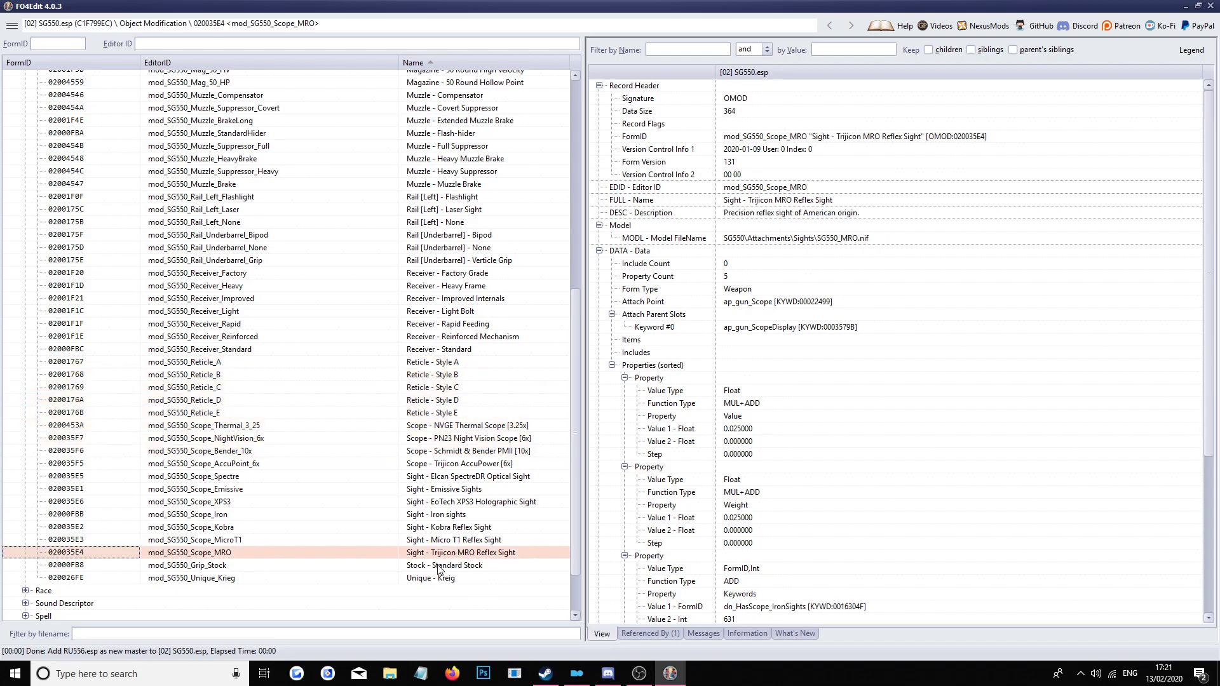
left_click(437, 567)
scroll(473, 498, "up", 6)
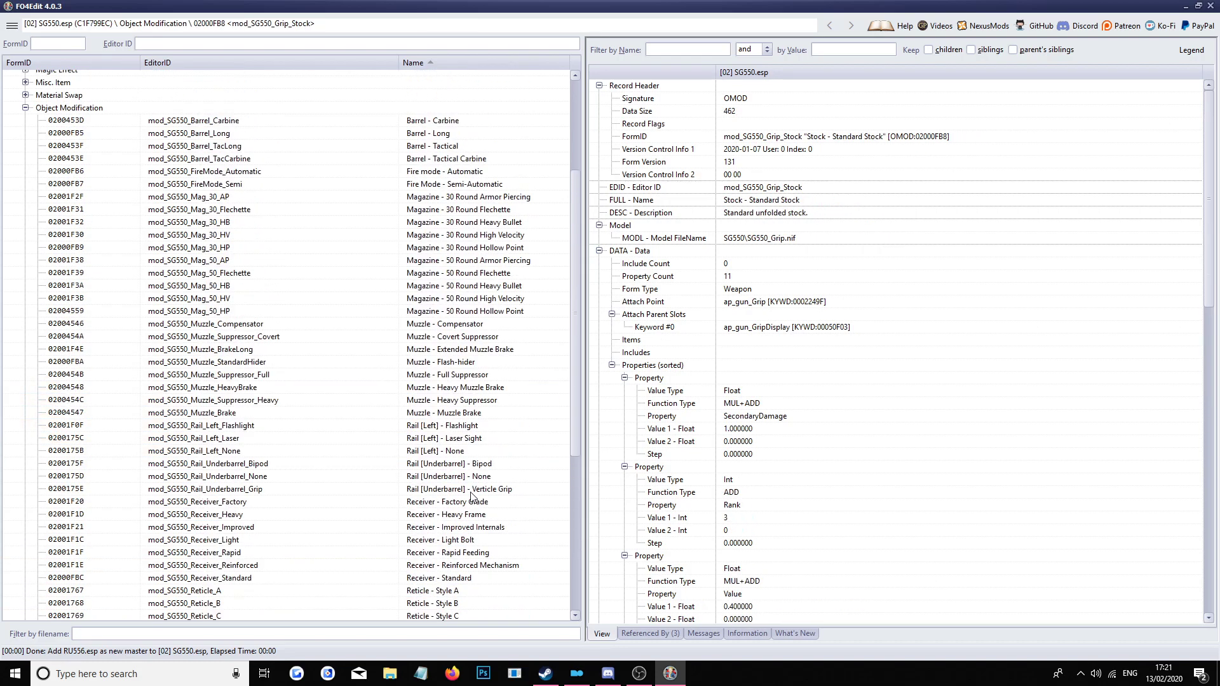
scroll(472, 498, "up", 1)
scroll(471, 497, "down", 3)
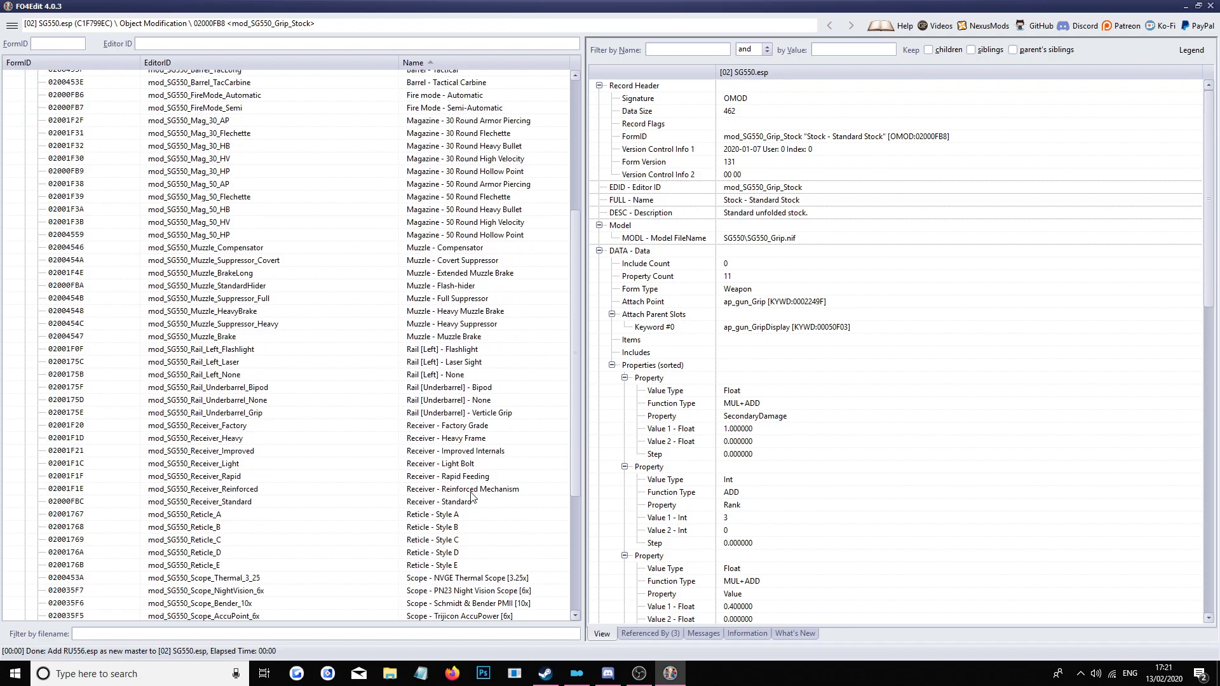
Step: In mod_SG550_Rail_Underbarrel_Grip, set the keyword property's Value 1 - FormID to AnimsRU556VerticalGrip [KYWD:0100B756]
left_click(279, 389)
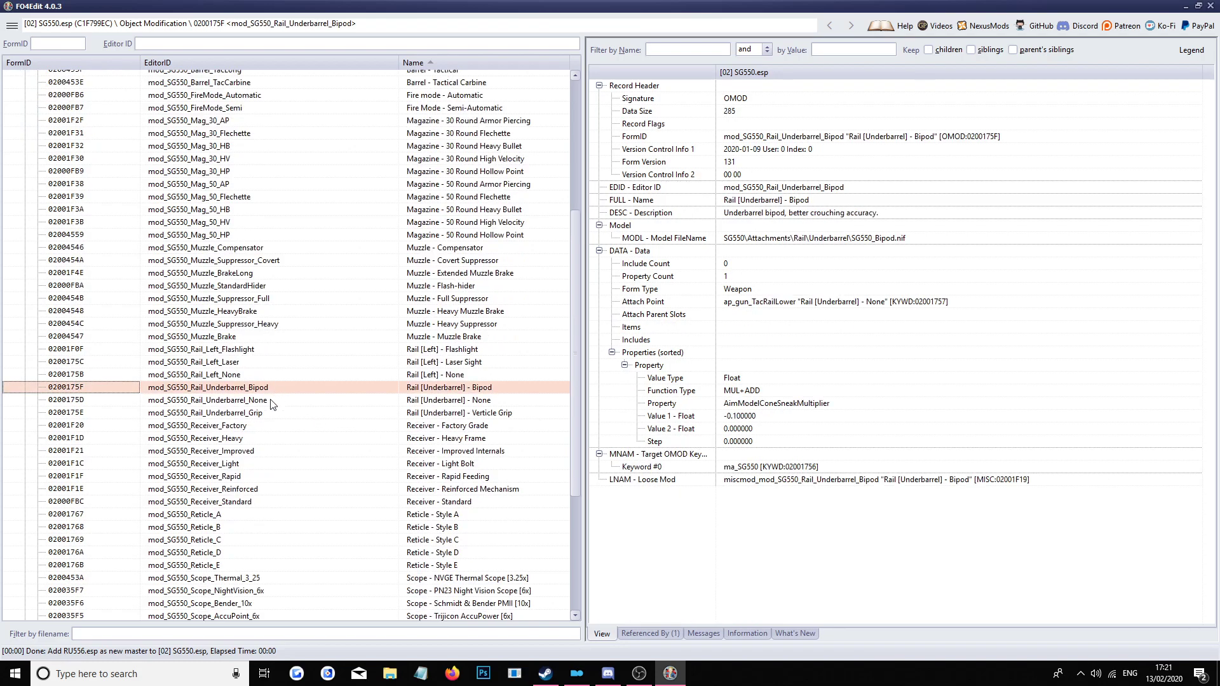
left_click(488, 414)
scroll(770, 437, "down", 5)
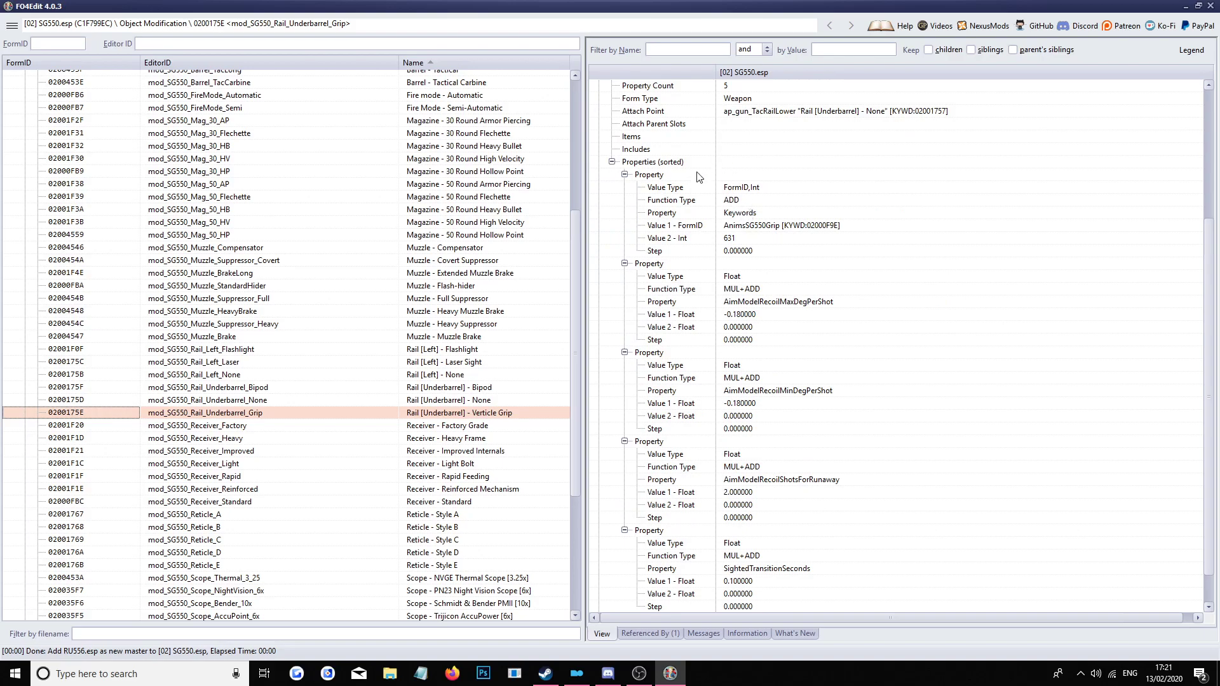
scroll(809, 184, "up", 3)
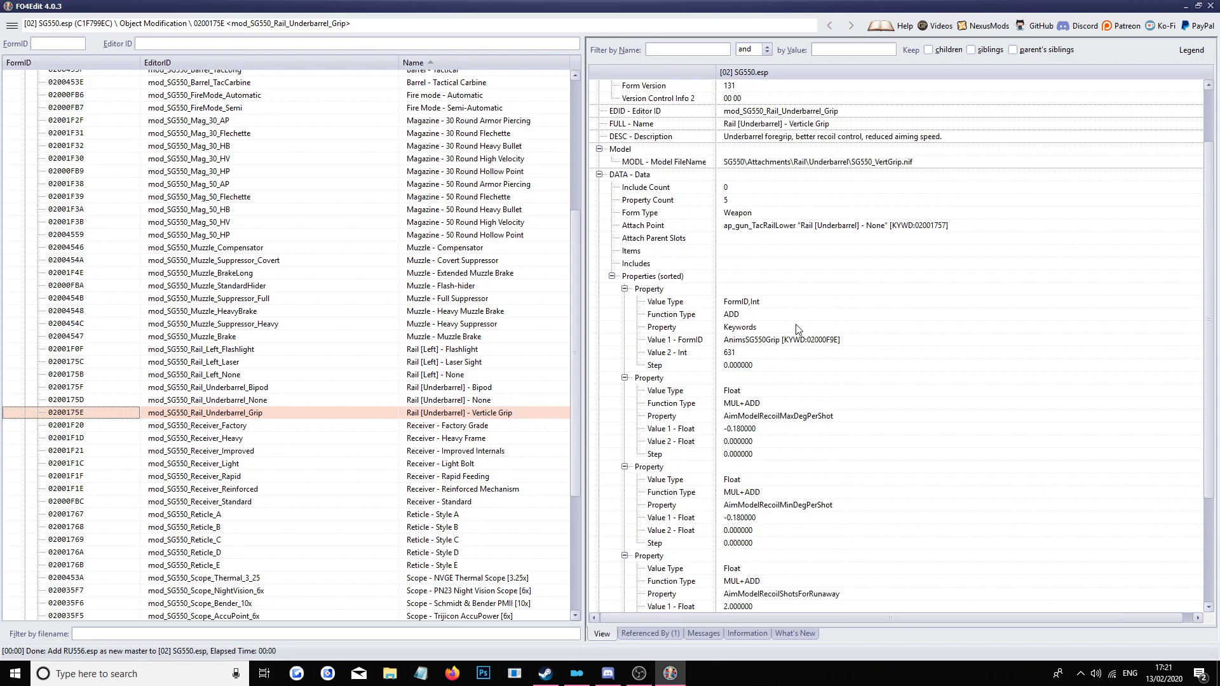
left_click(755, 343)
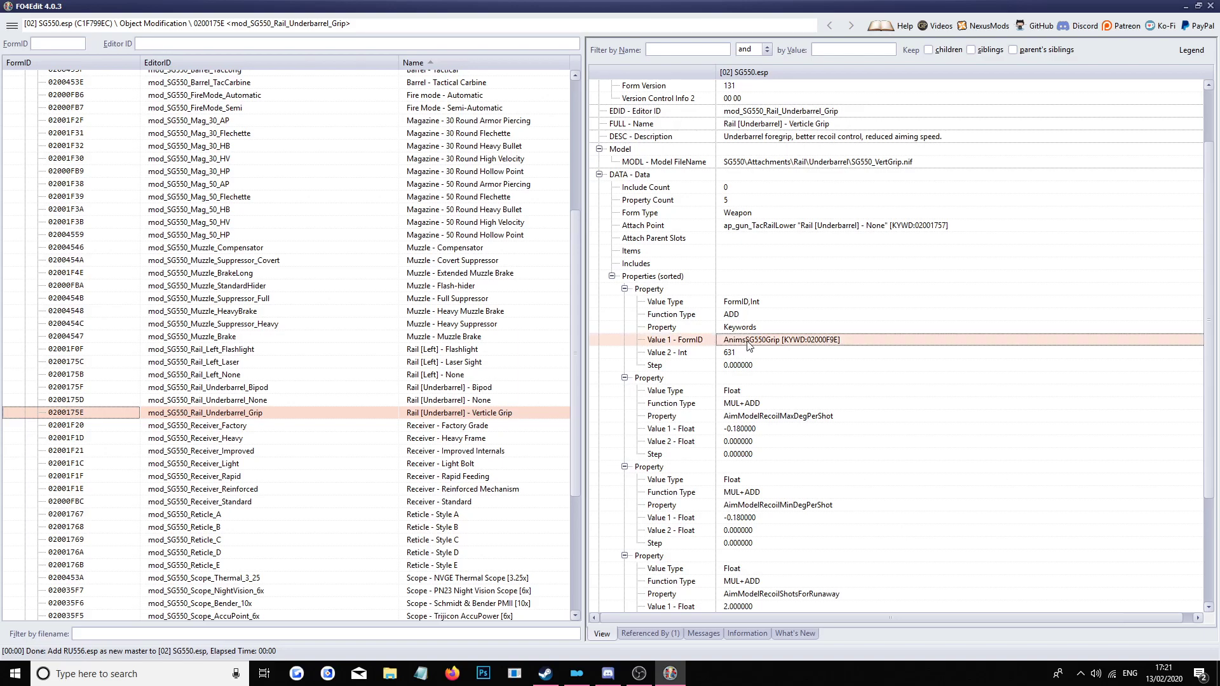
double_click(753, 343)
left_click_drag(749, 343, 1041, 356)
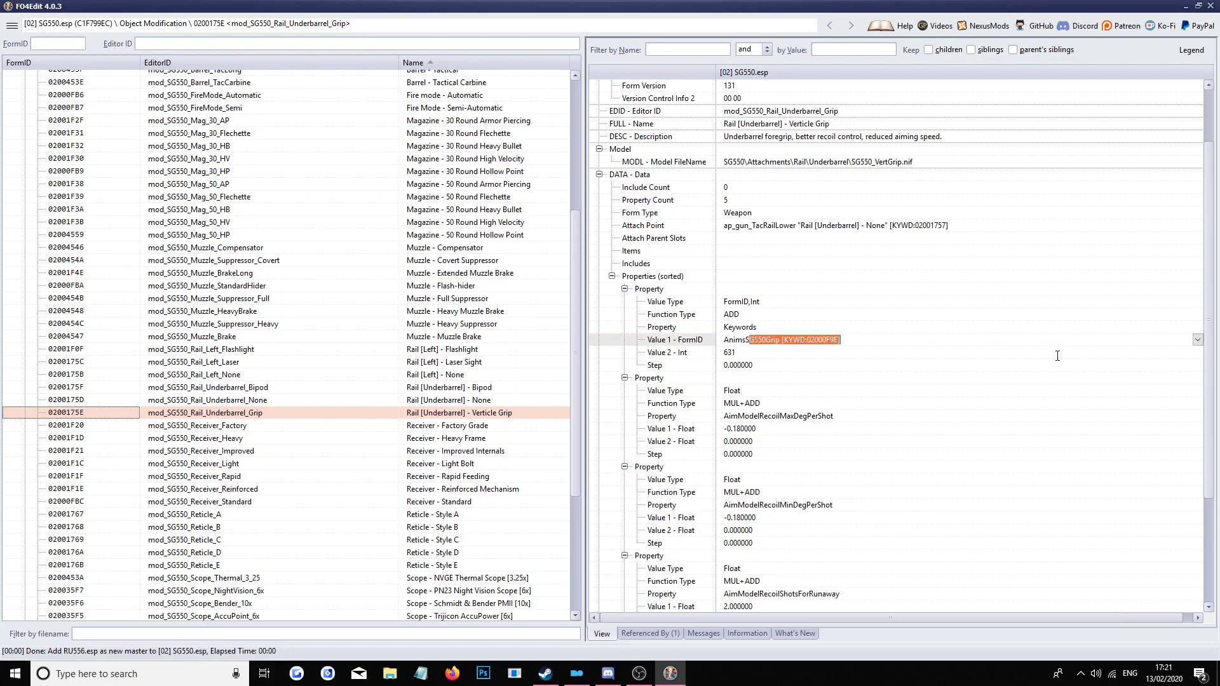
key("BackSpace")
key("BackSpace")
type("ru556")
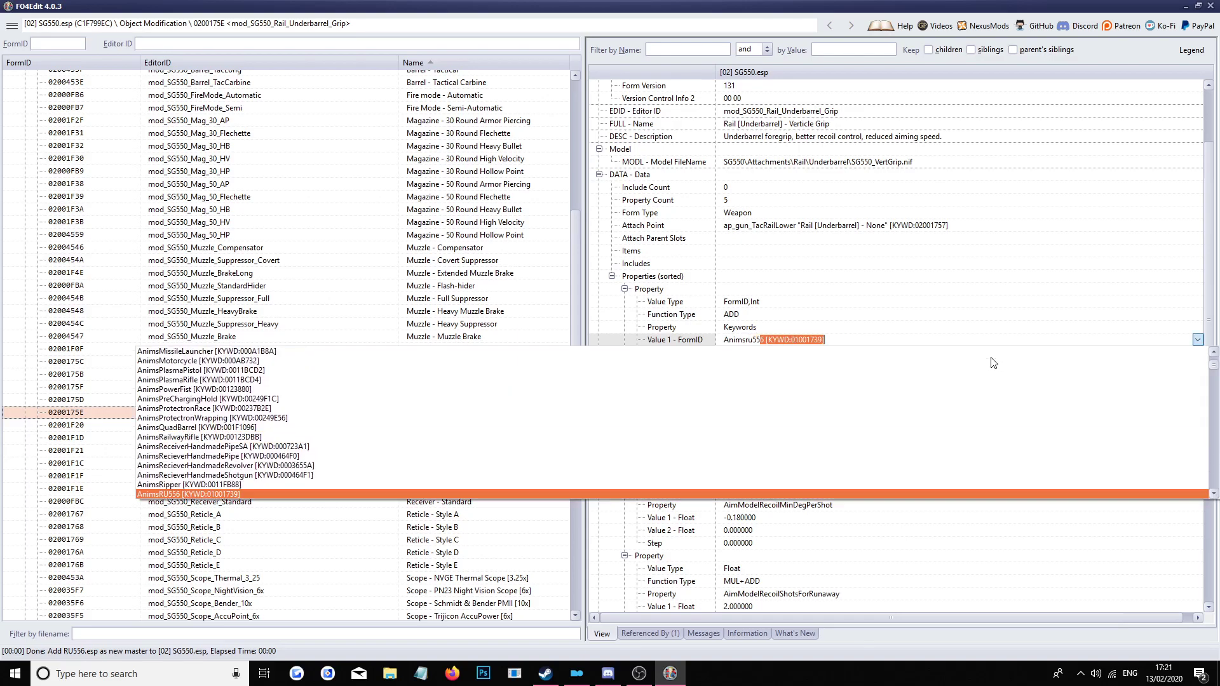
scroll(270, 429, "down", 3)
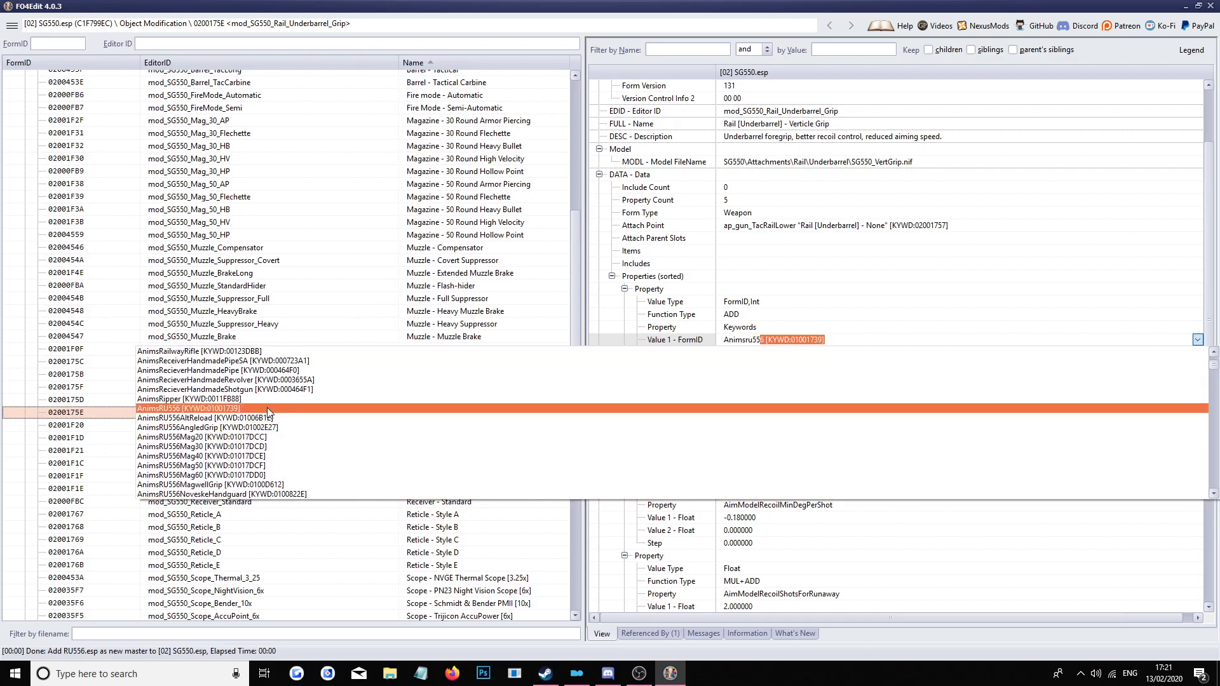
scroll(276, 439, "down", 2)
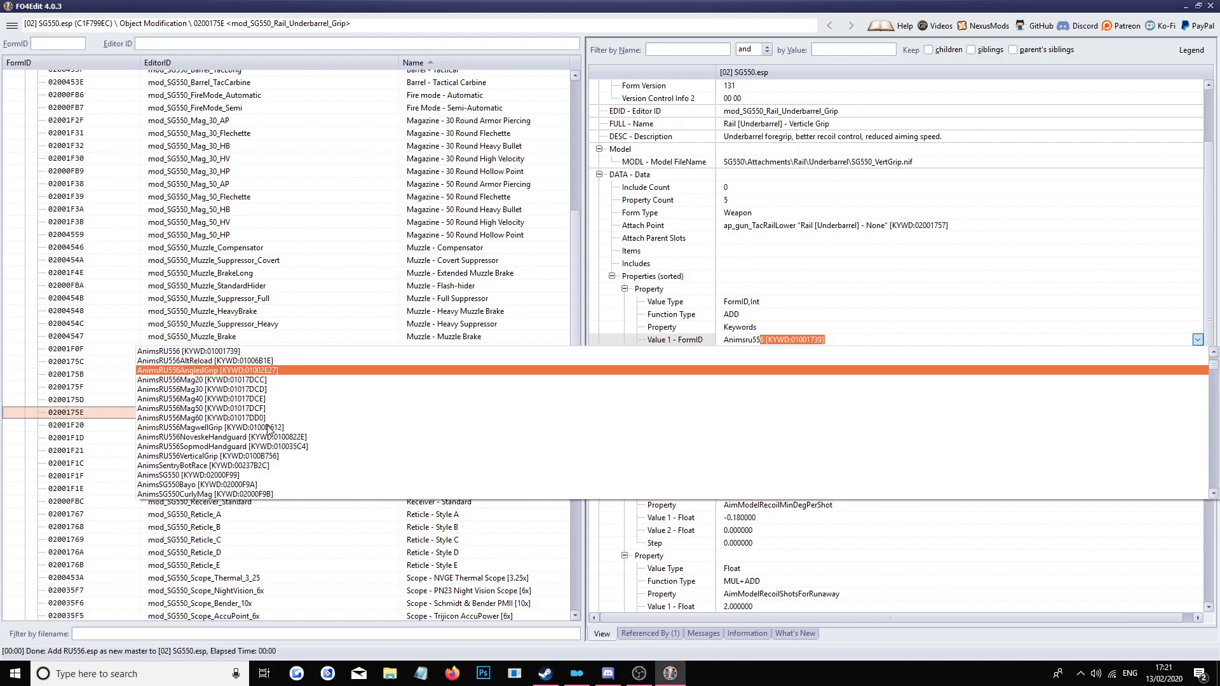
left_click(282, 455)
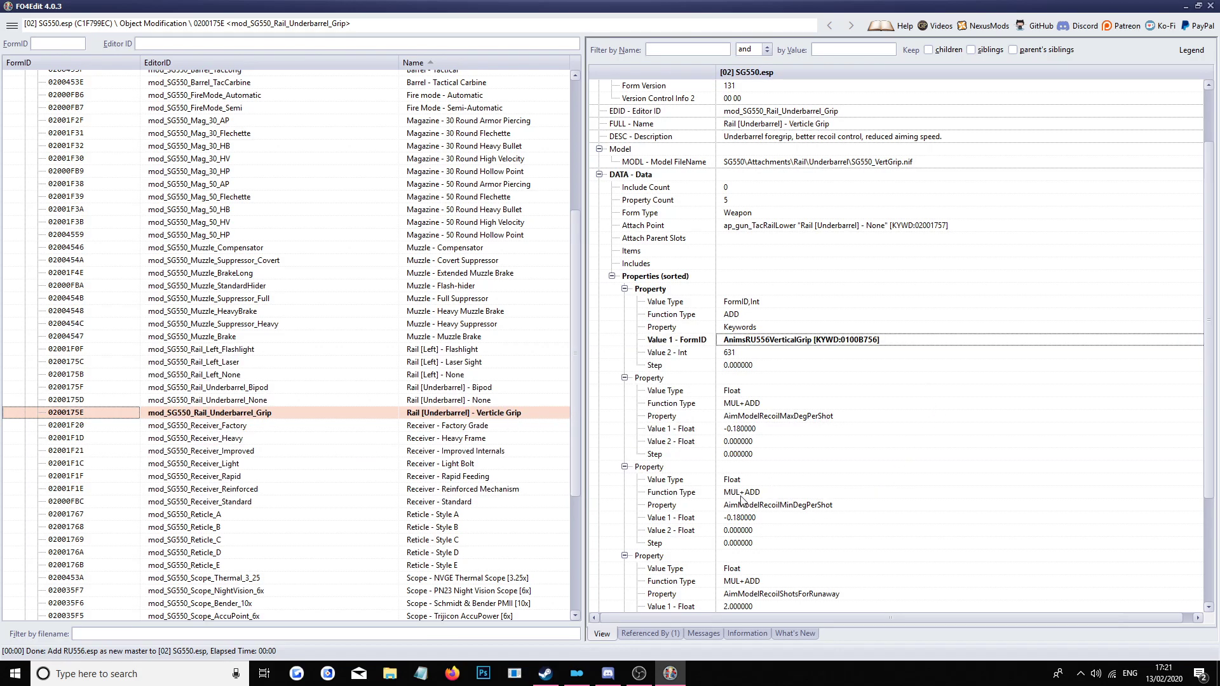
Step: Collapse the Object Modification group and close FO4Edit with SG550.esp excluded from the files to save
scroll(563, 307, "up", 15)
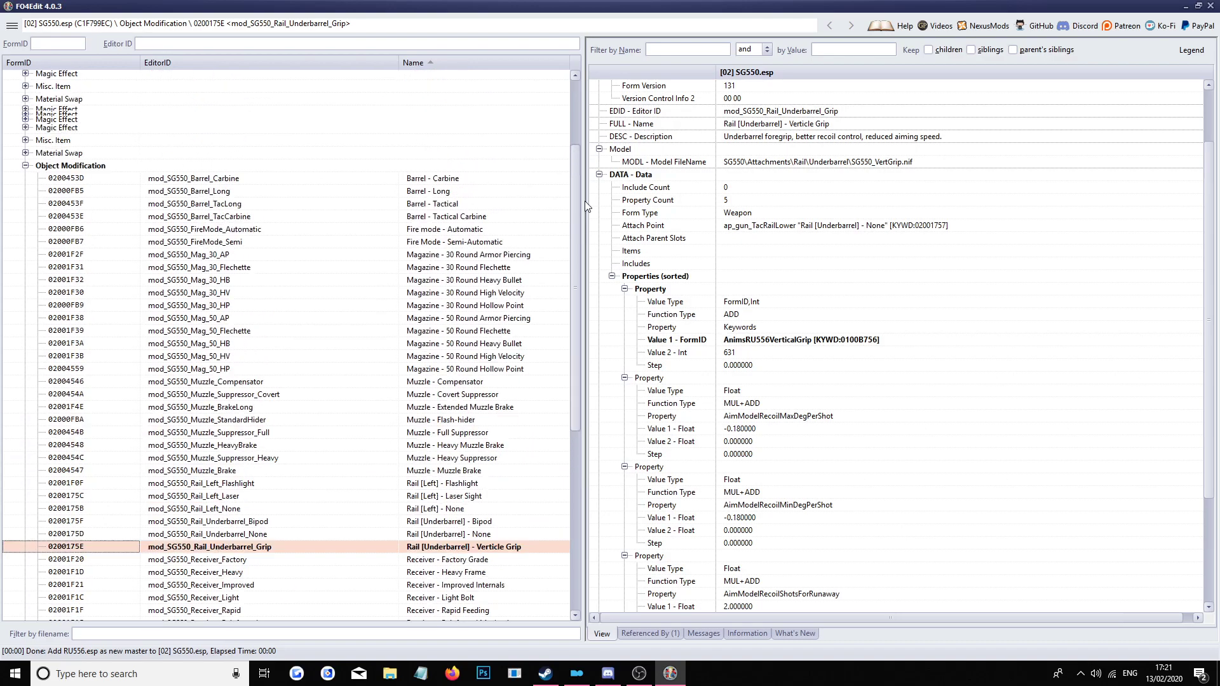
left_click(25, 280)
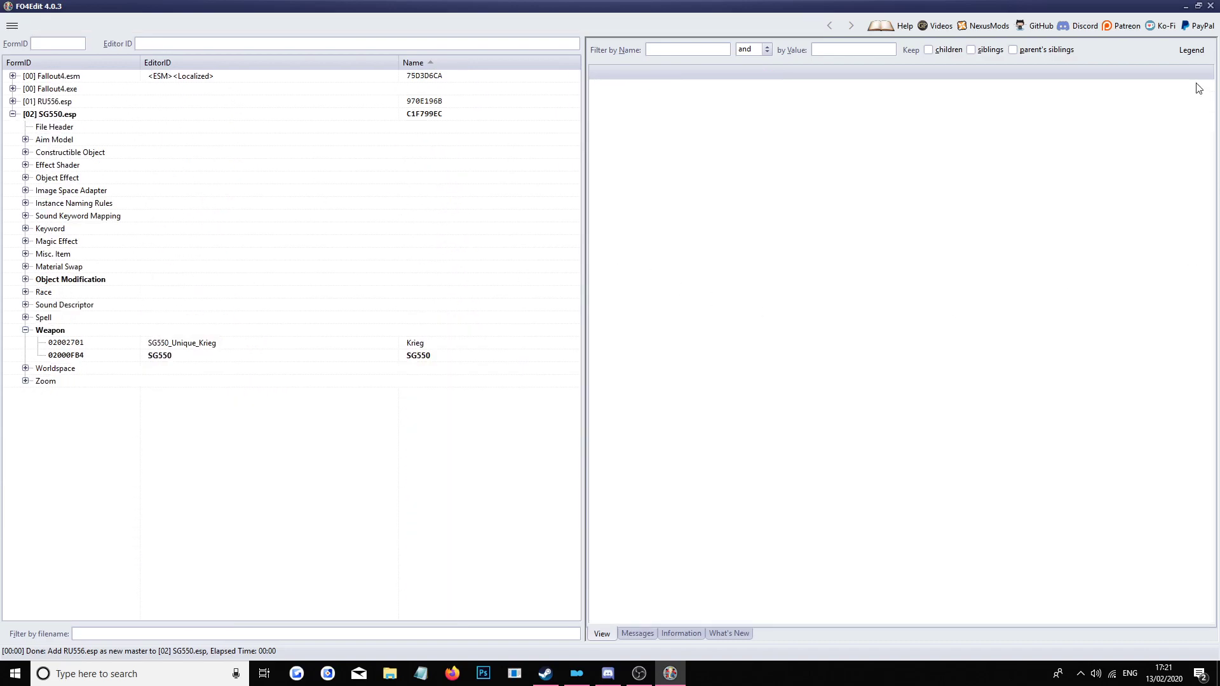
left_click(1211, 5)
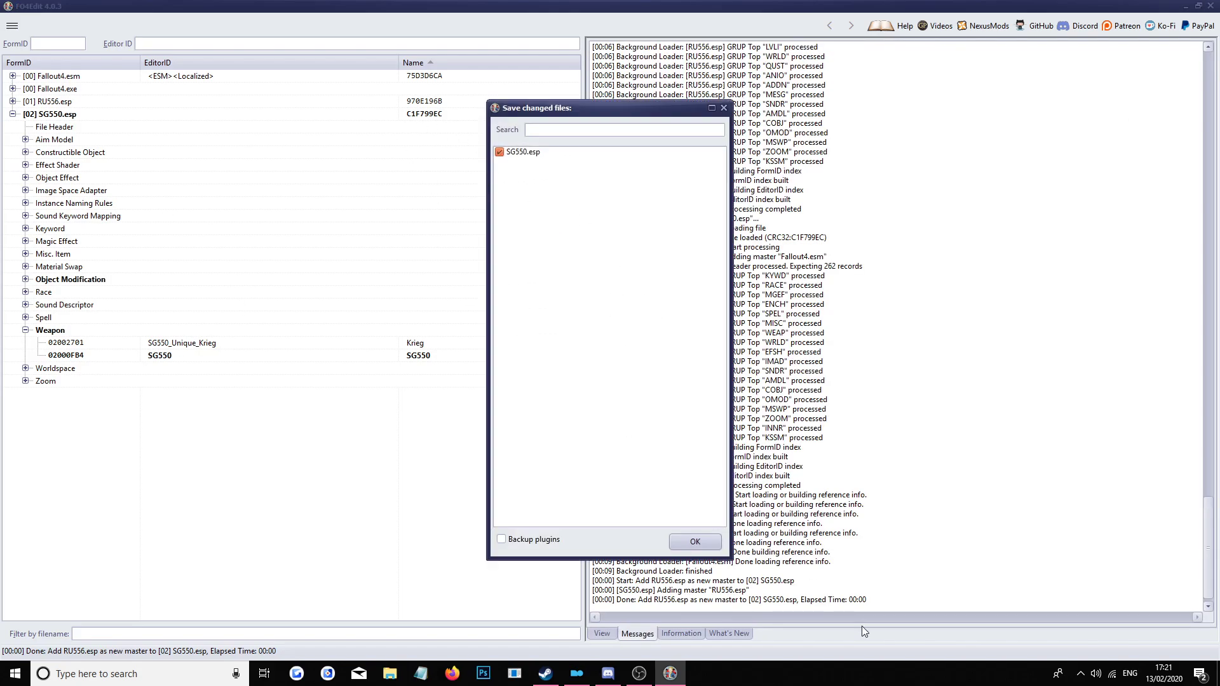
left_click(500, 152)
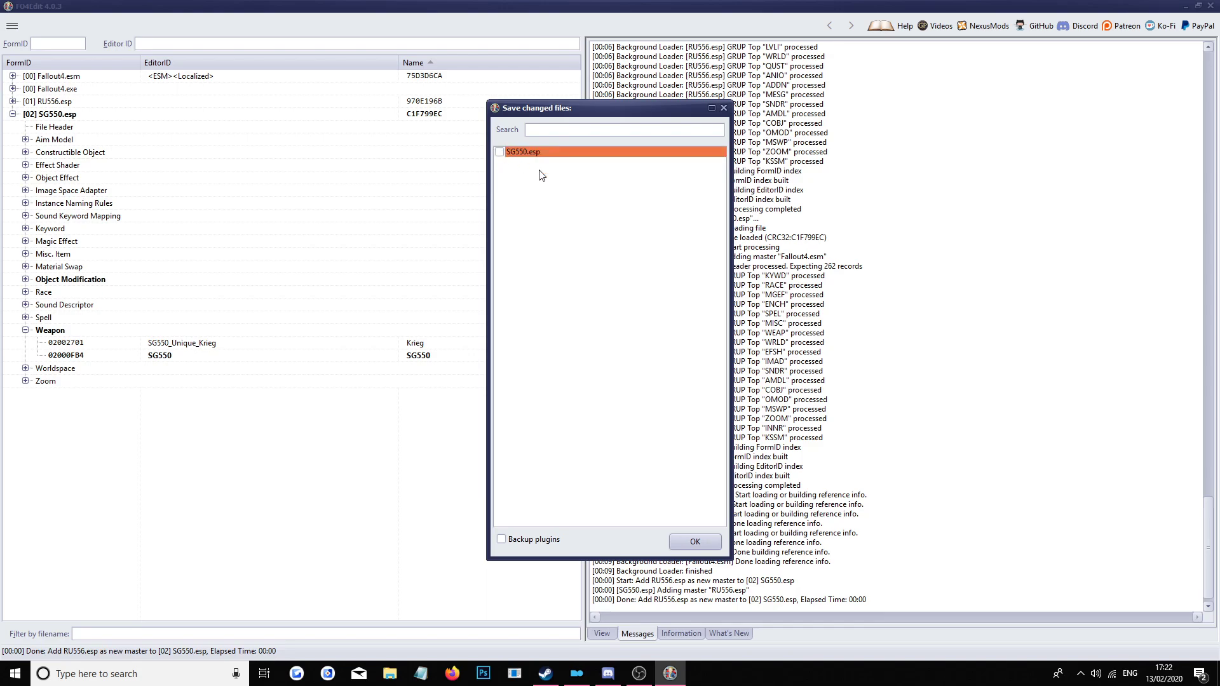
left_click(690, 541)
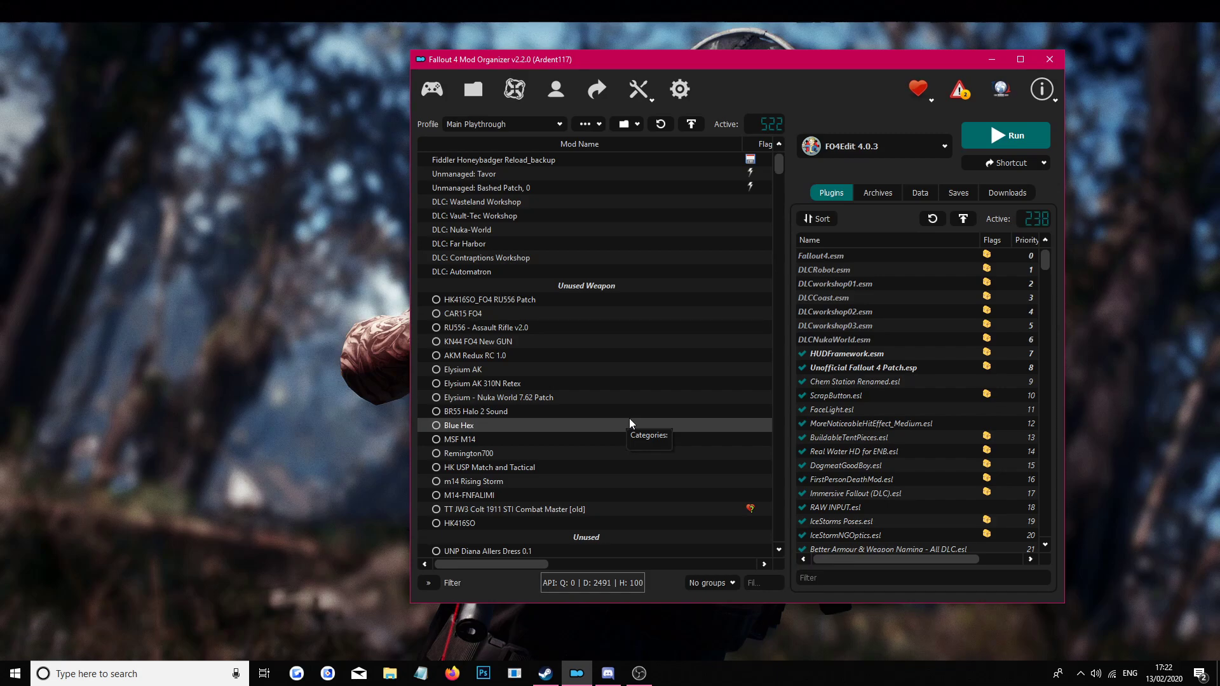
Step: Bring Mod Organizer back up and select NifSkope as the program to run
left_click(994, 59)
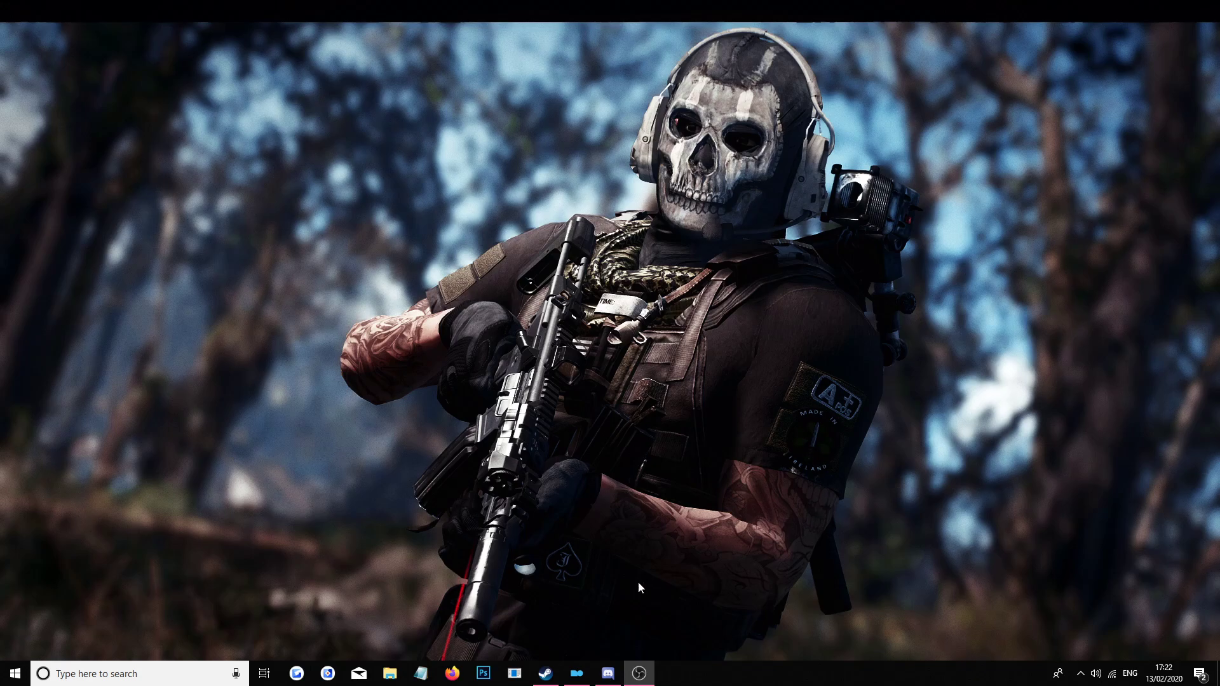
left_click(576, 673)
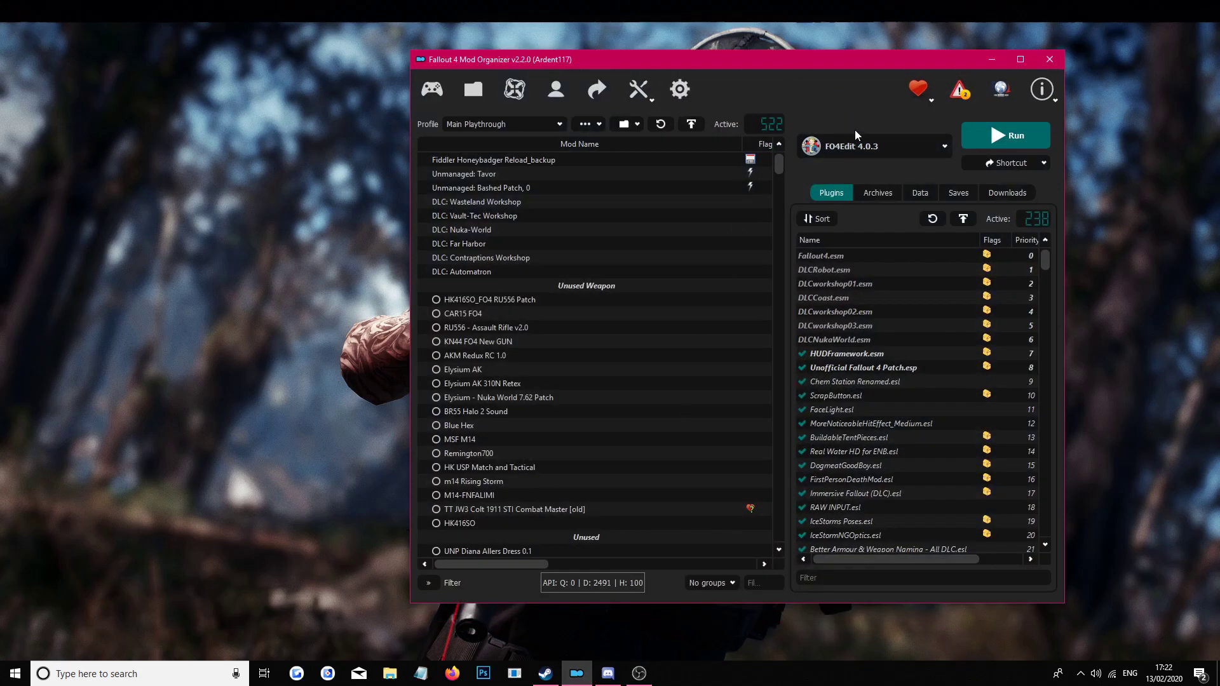
left_click(845, 265)
Step: Filter the mod list for ru556 and open the RU556 Ardent Edit mod's folder in Explorer
left_click(759, 582)
type("ru556")
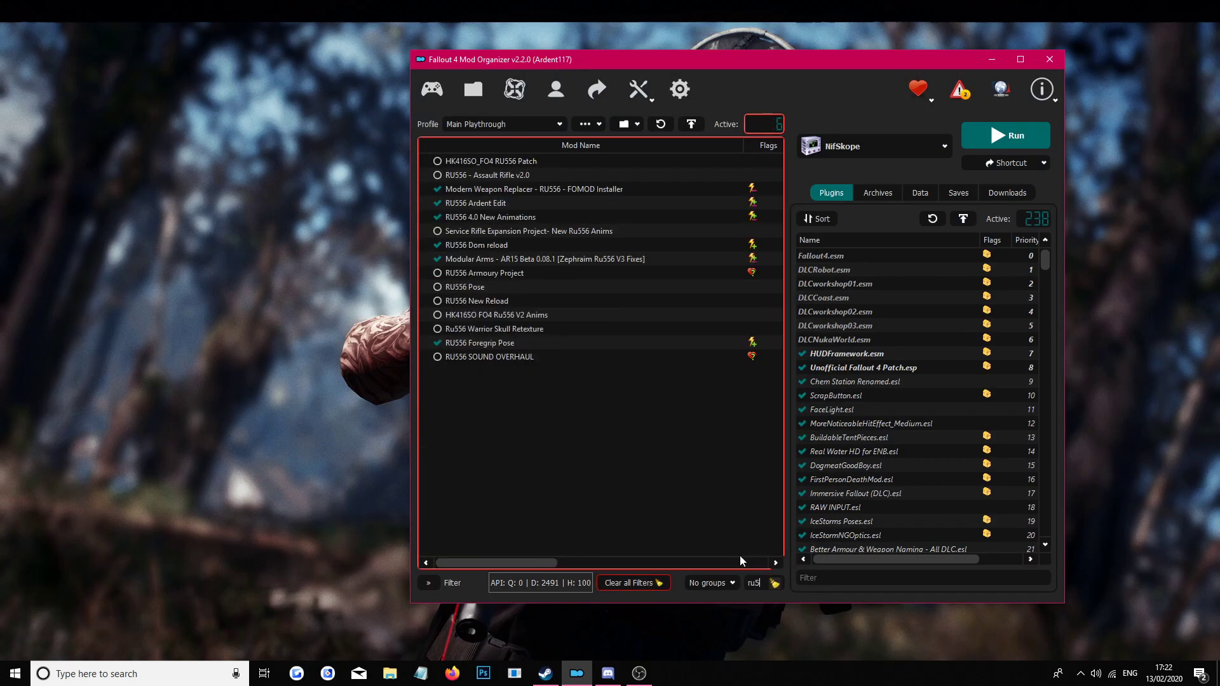
right_click(467, 202)
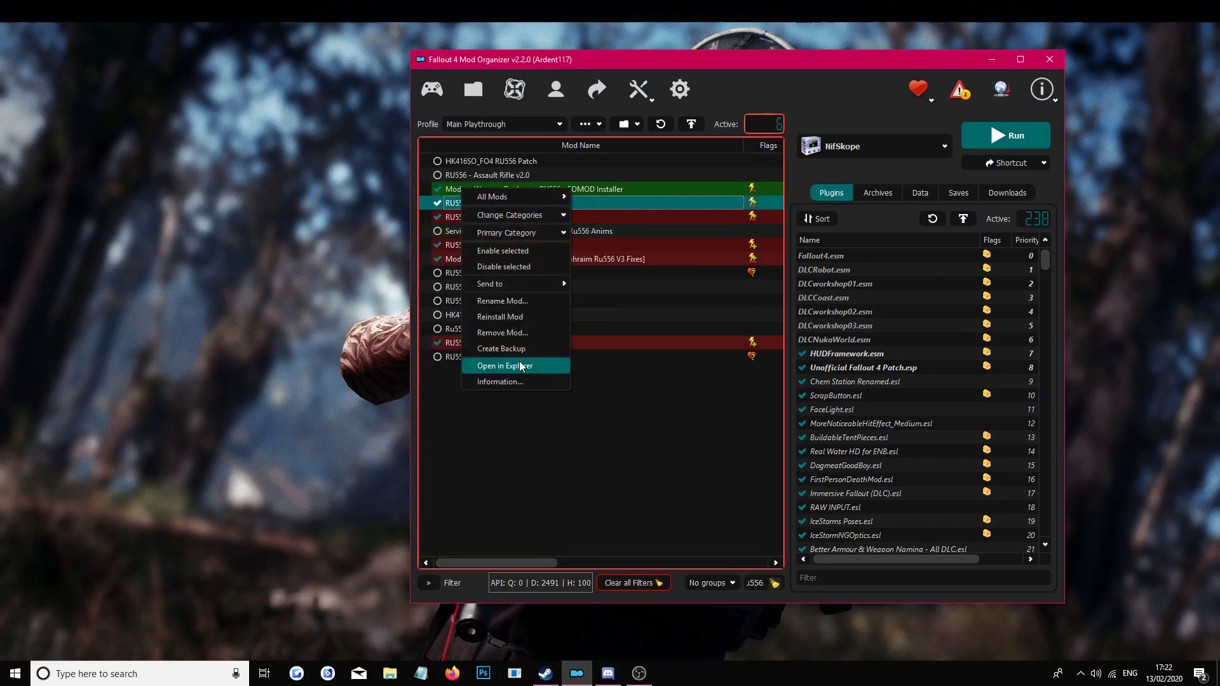
left_click(519, 361)
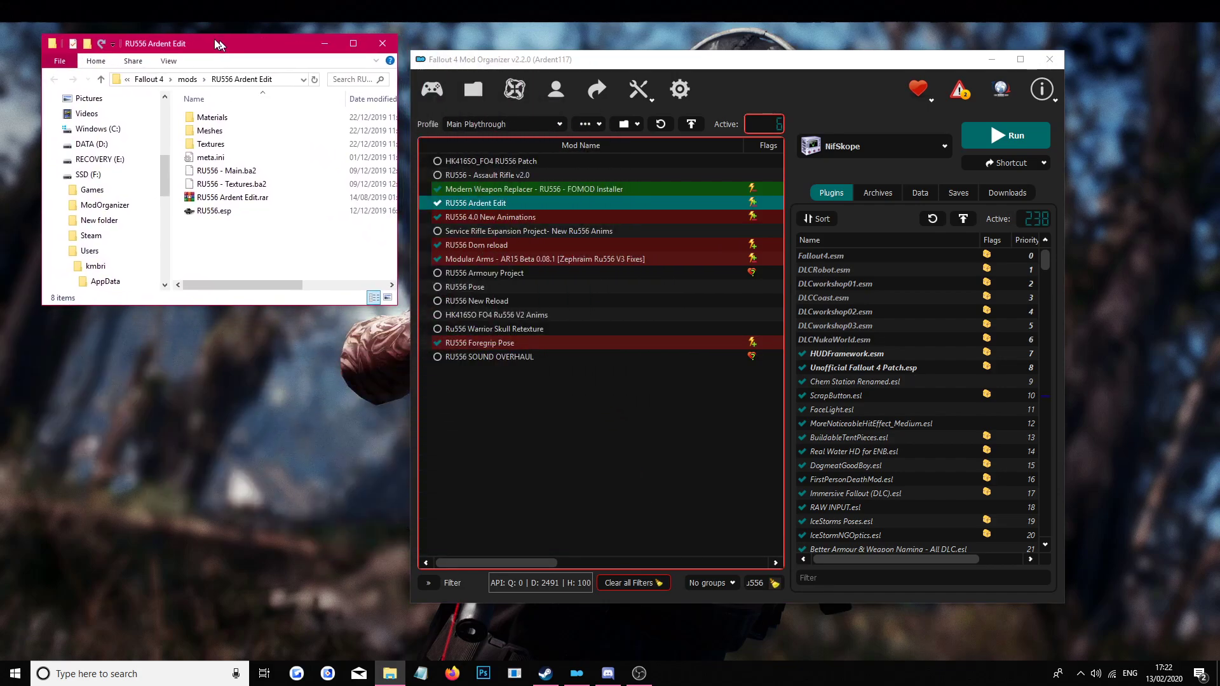
Step: Filter the mod list for m4, view the M4A1 Carbine mod's folder below the RU556 folder, and close it
left_click(605, 494)
left_click(774, 582)
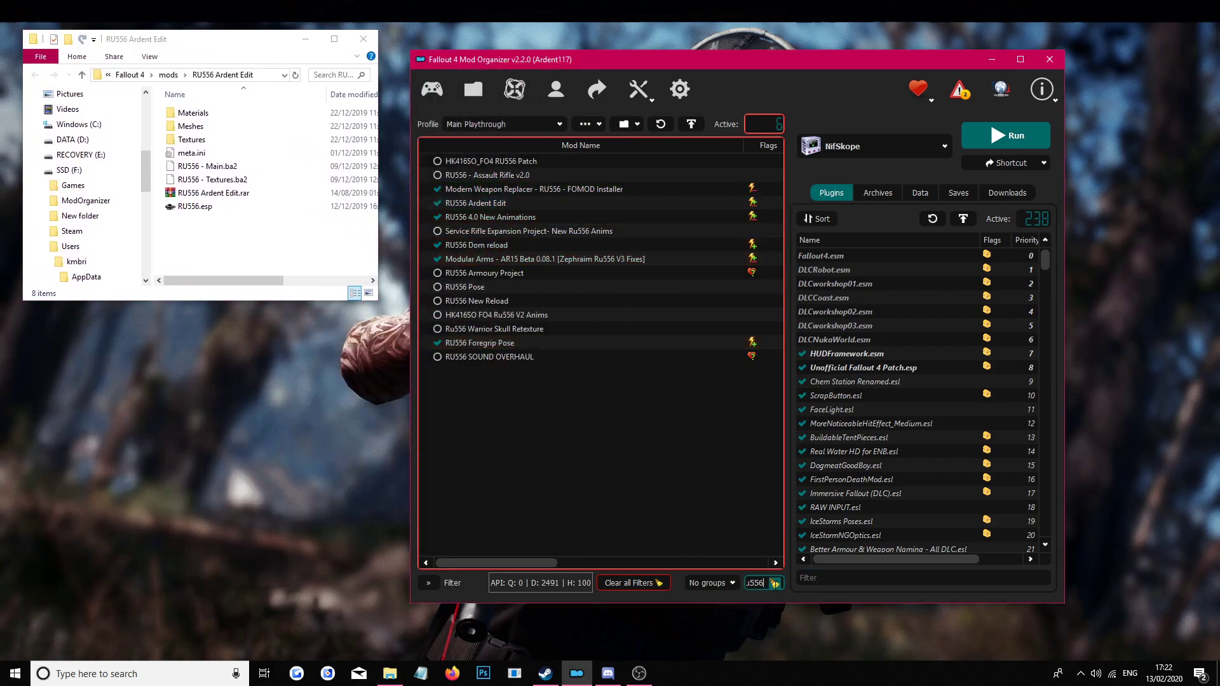
type("m4")
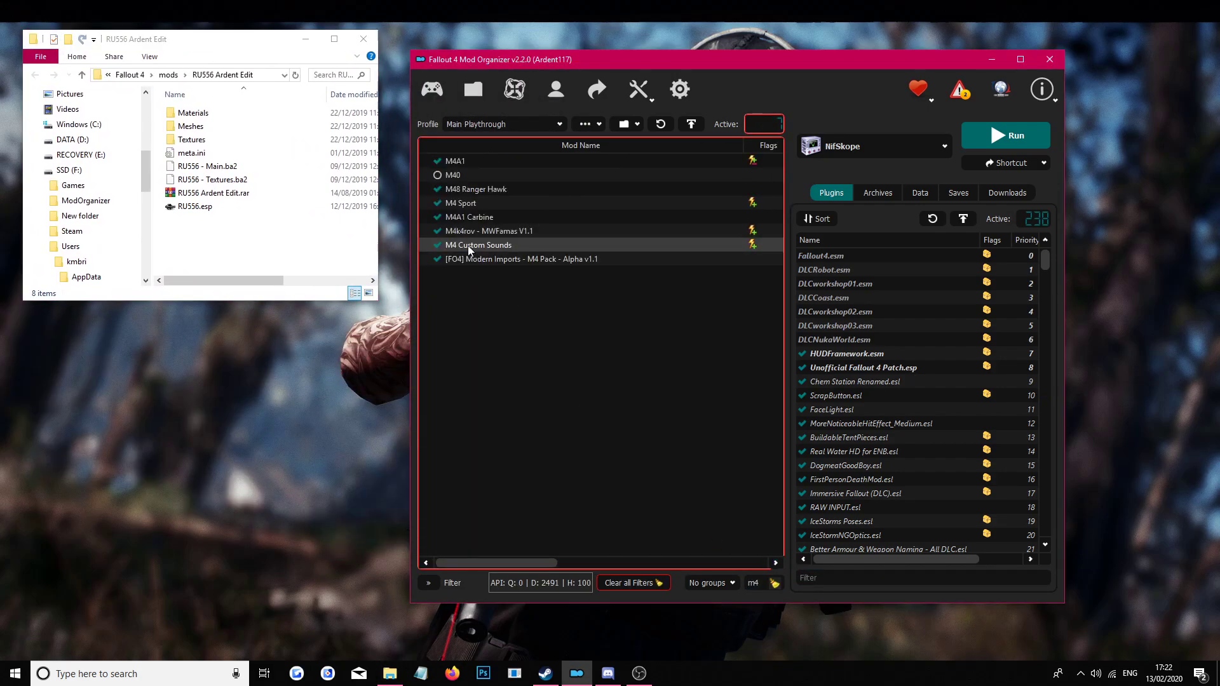
right_click(467, 216)
left_click(506, 373)
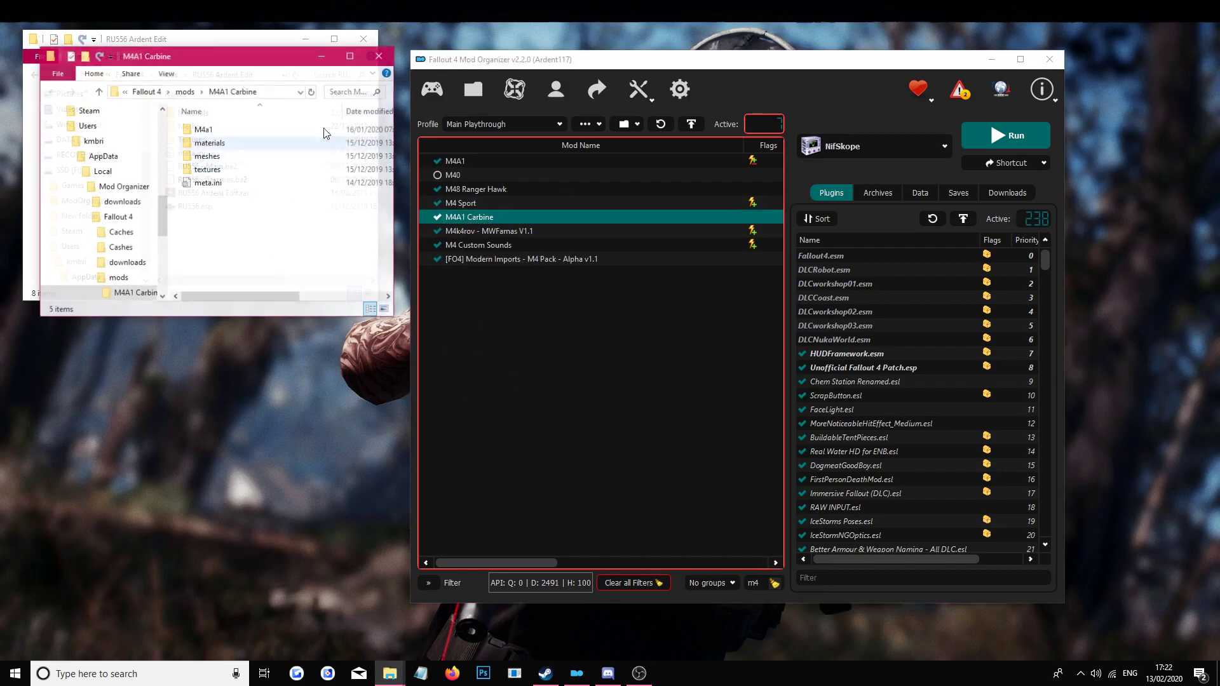
left_click_drag(226, 45, 211, 339)
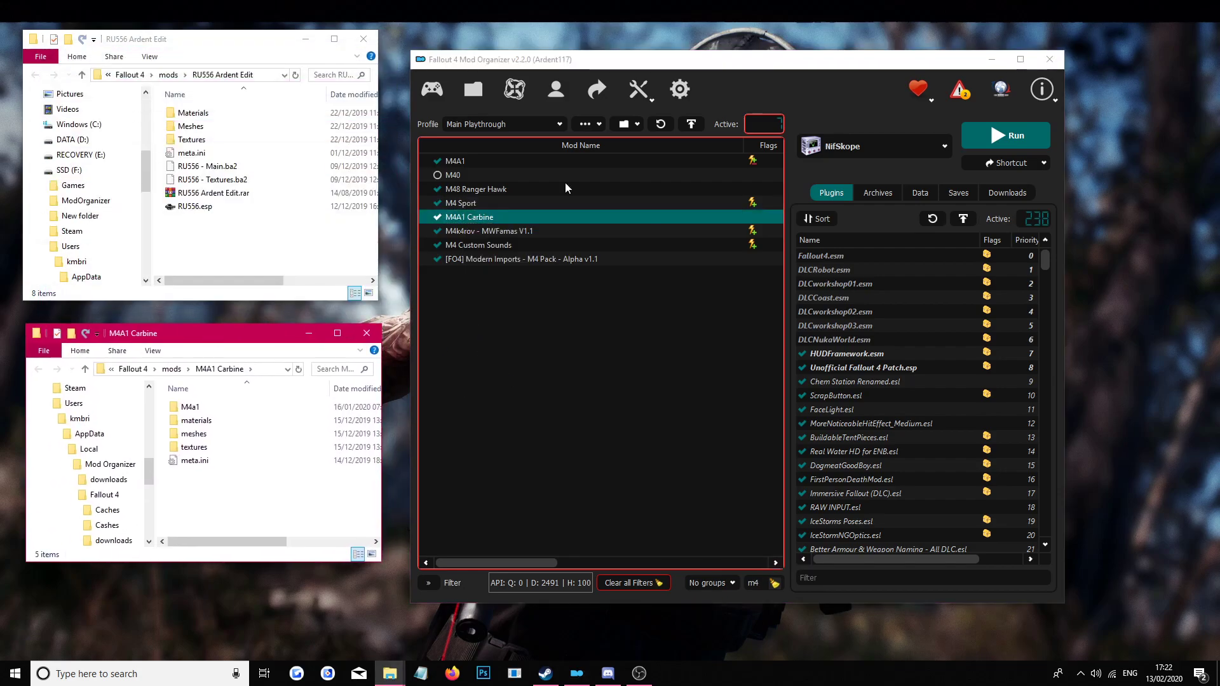
left_click(367, 334)
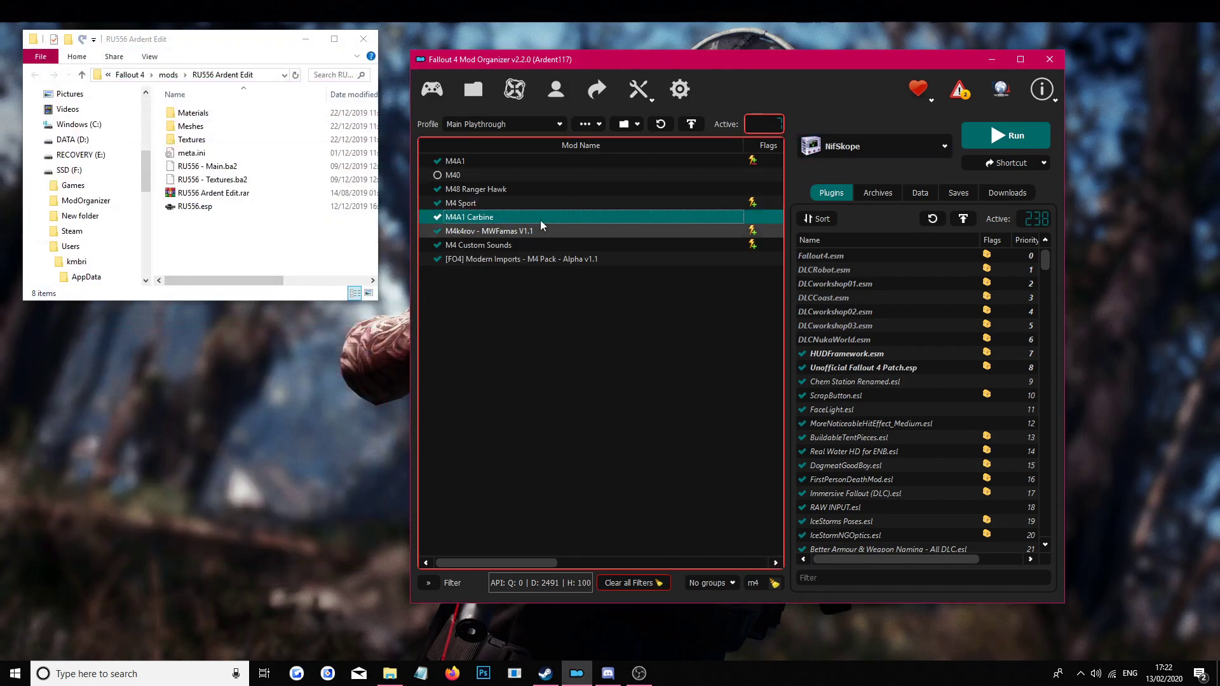
Step: View the contents of the [FO4] Modern Imports - M4 Pack - Alpha v1.1 mod folder and close it
right_click(492, 258)
left_click(505, 416)
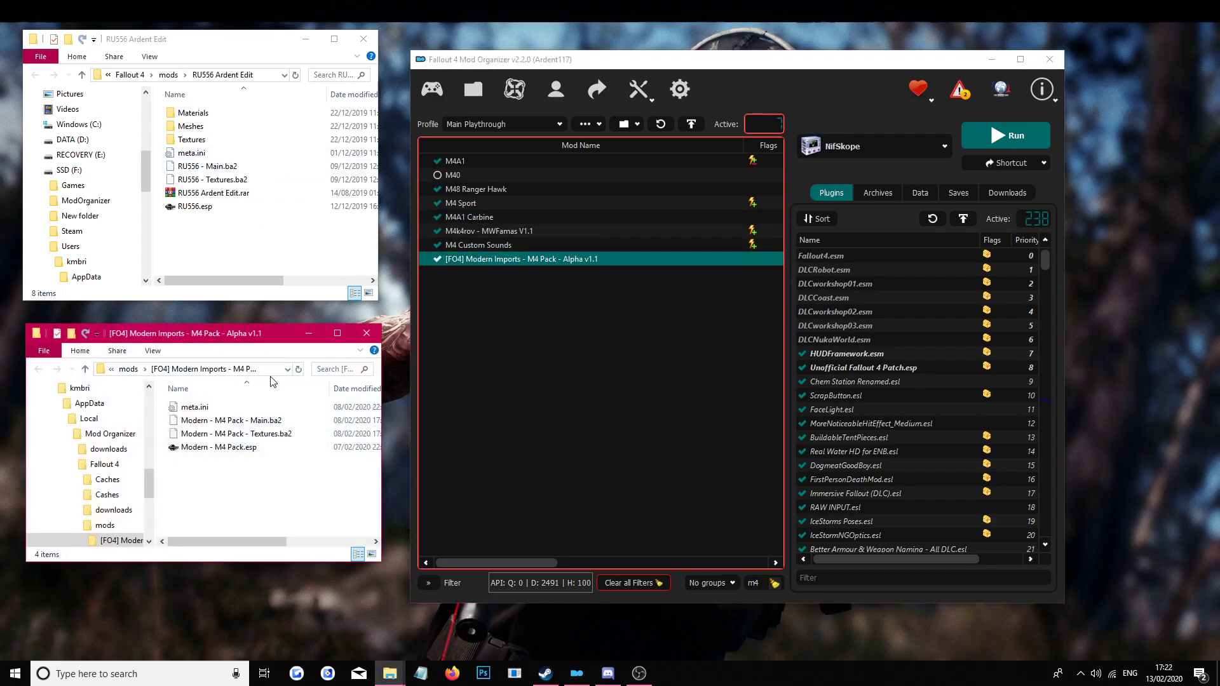
left_click_drag(249, 337, 256, 337)
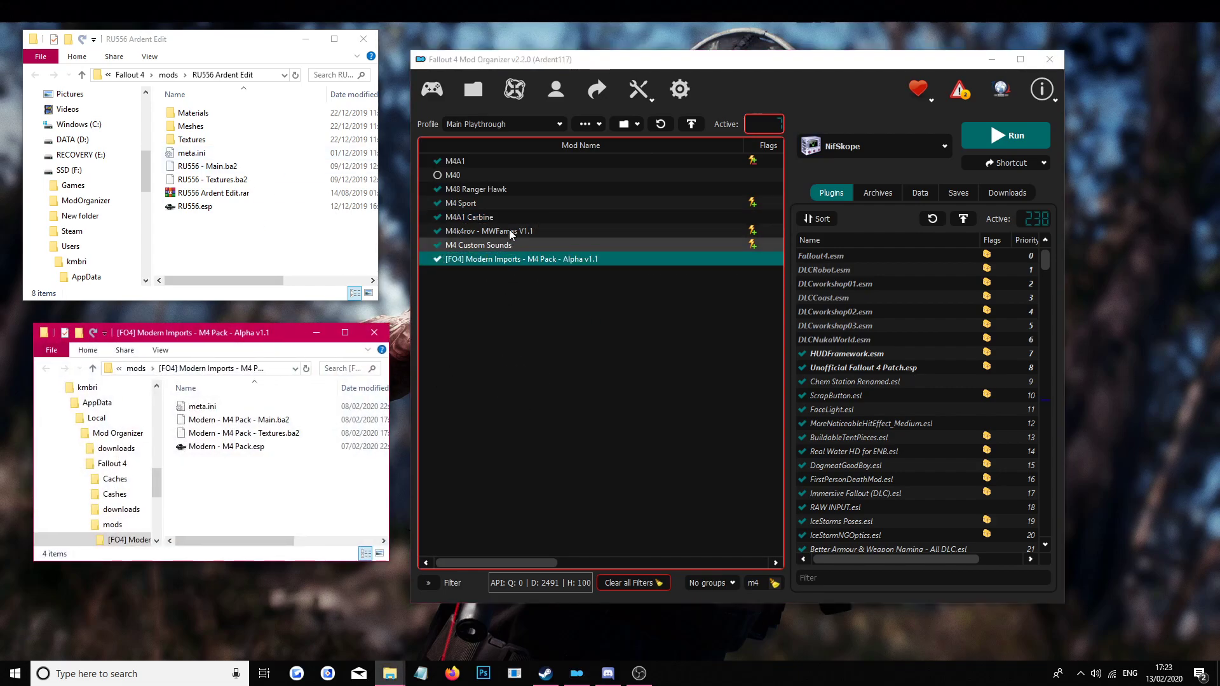
left_click(374, 332)
Step: Look through the M4 Sport mod's meshes\Ardent\Arms folder for animation files and close it
right_click(464, 204)
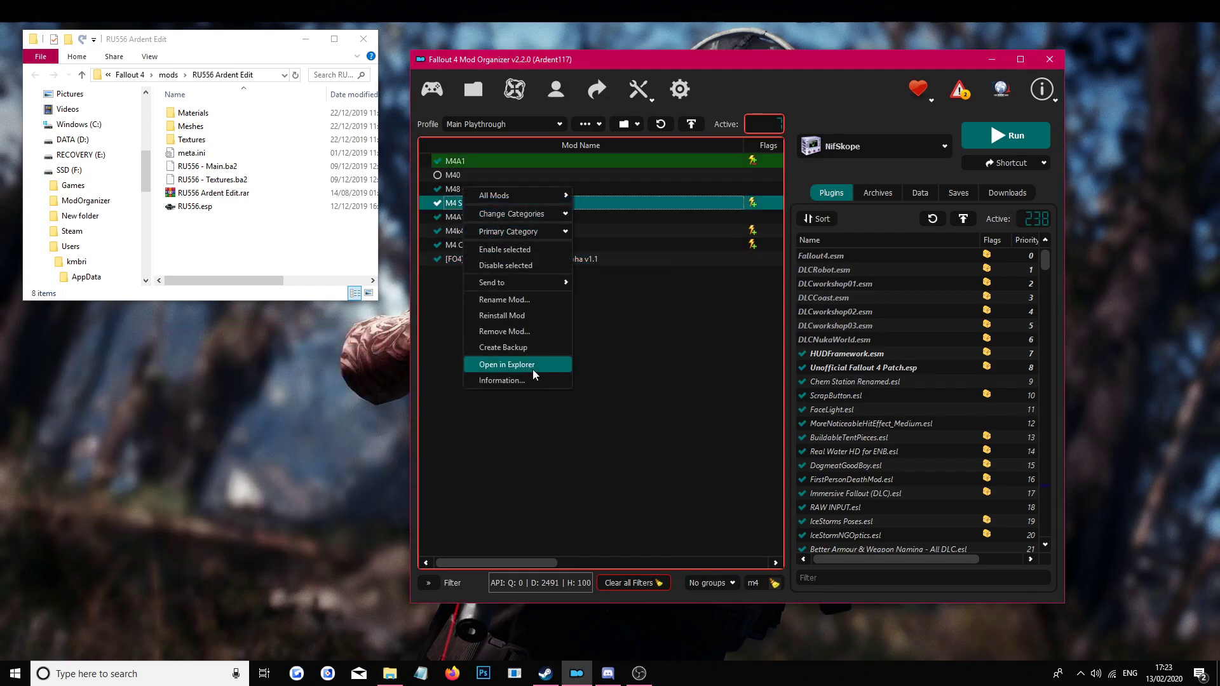
left_click(527, 373)
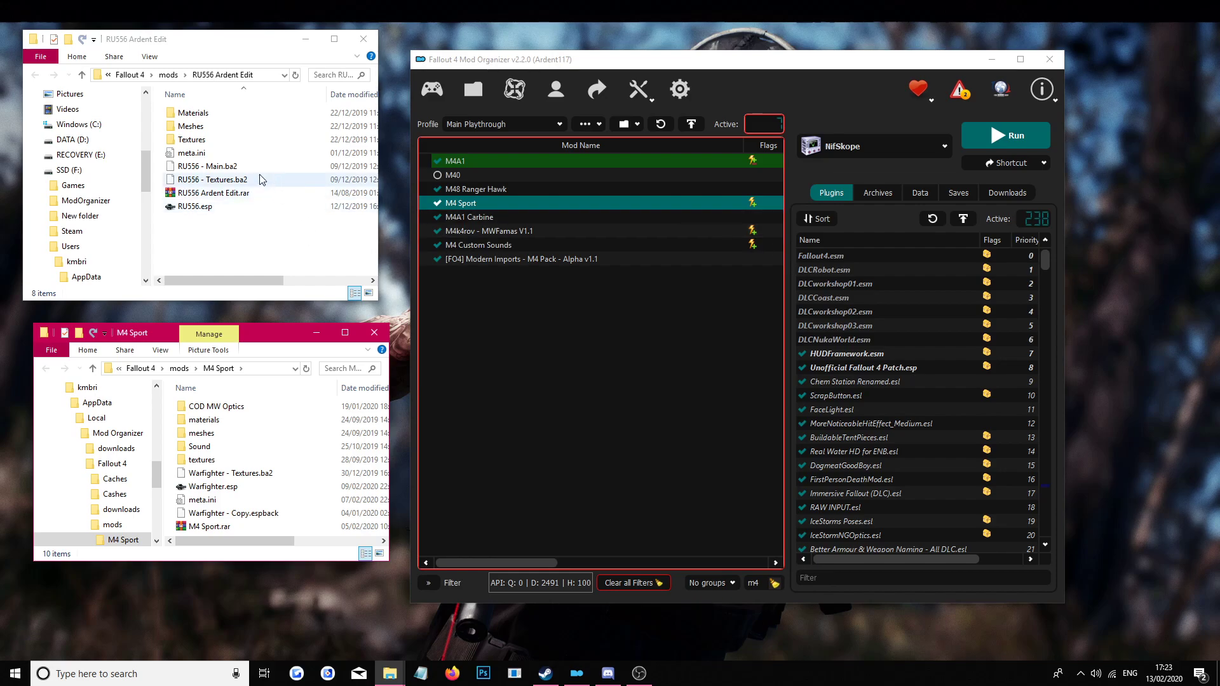
double_click(203, 433)
left_click(216, 409)
double_click(216, 411)
double_click(222, 407)
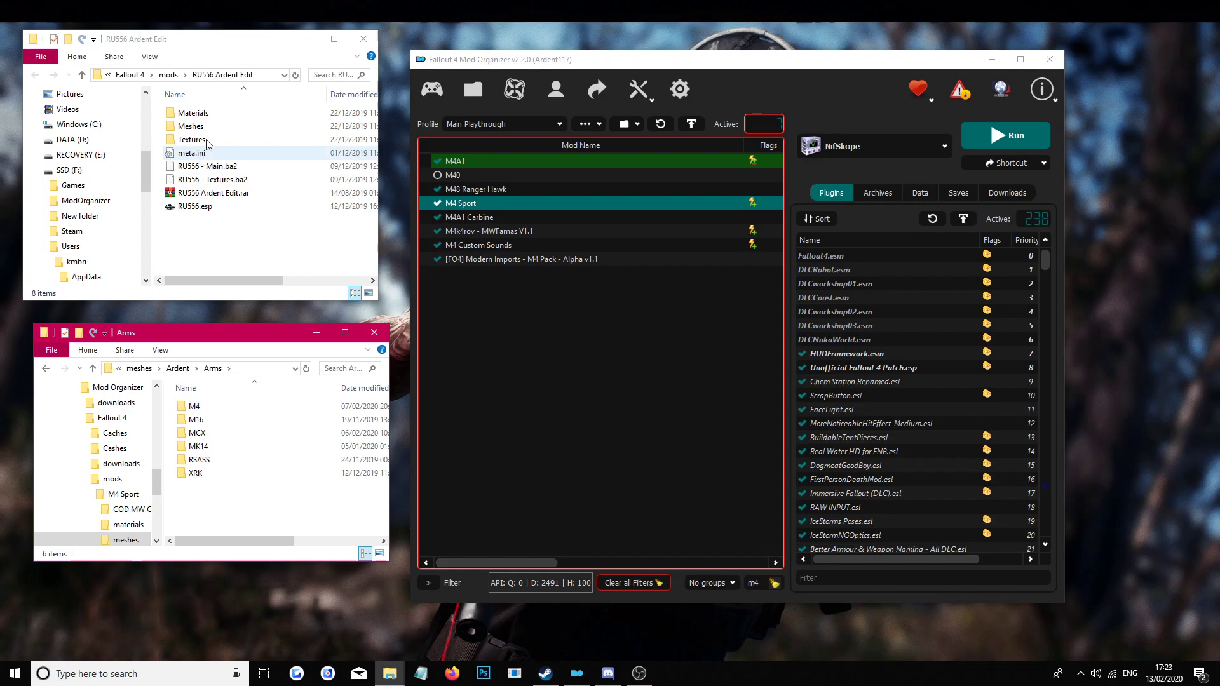
left_click(374, 332)
Step: Filter the mod list for mp5, check the Huk MP5Ardent Additions mod's Meshes folder for animations, and close it
left_click_drag(764, 582, 745, 583)
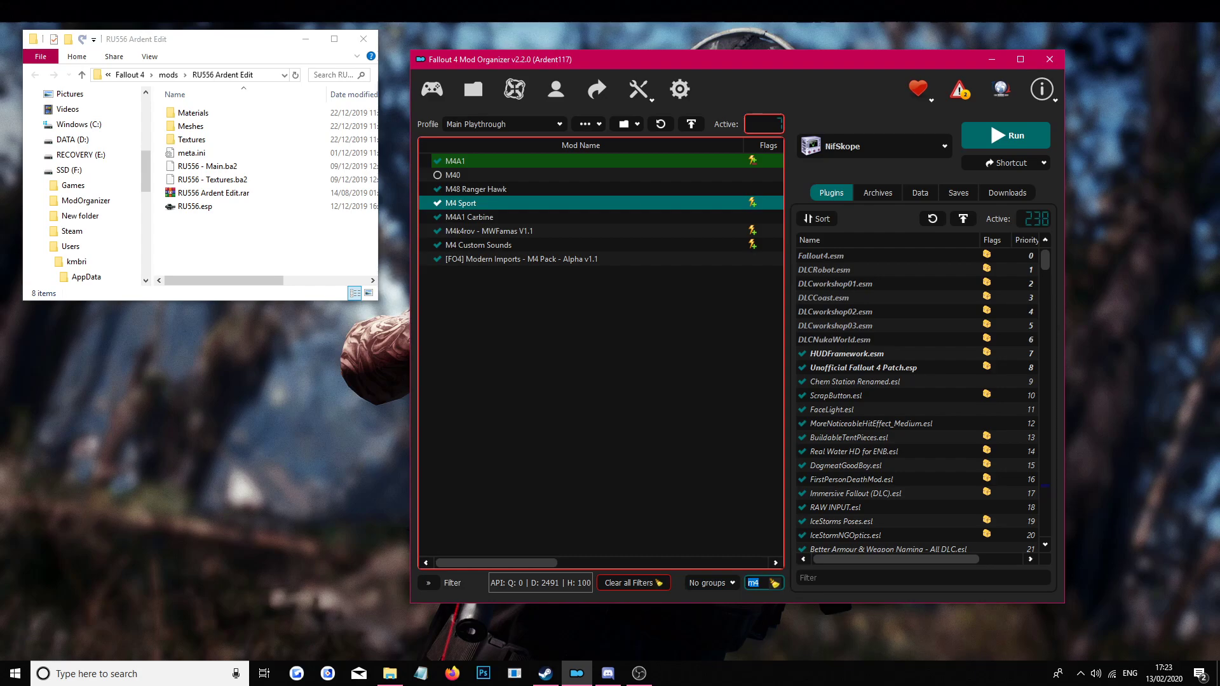
type("mp5")
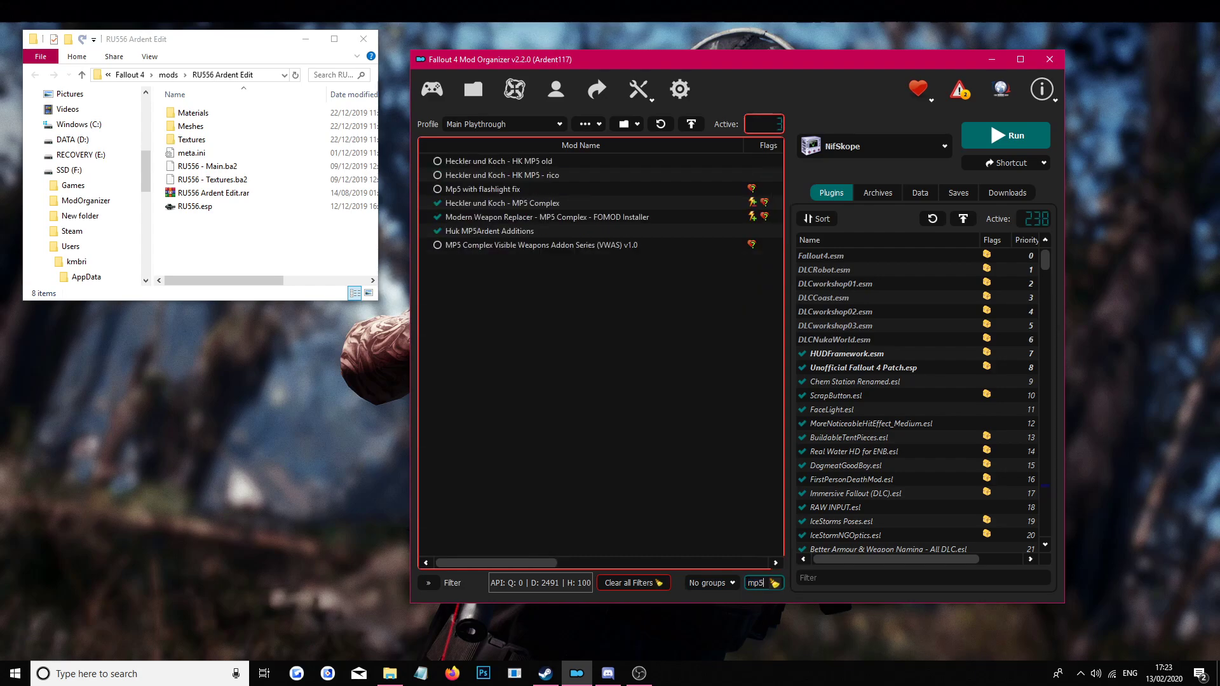
right_click(489, 231)
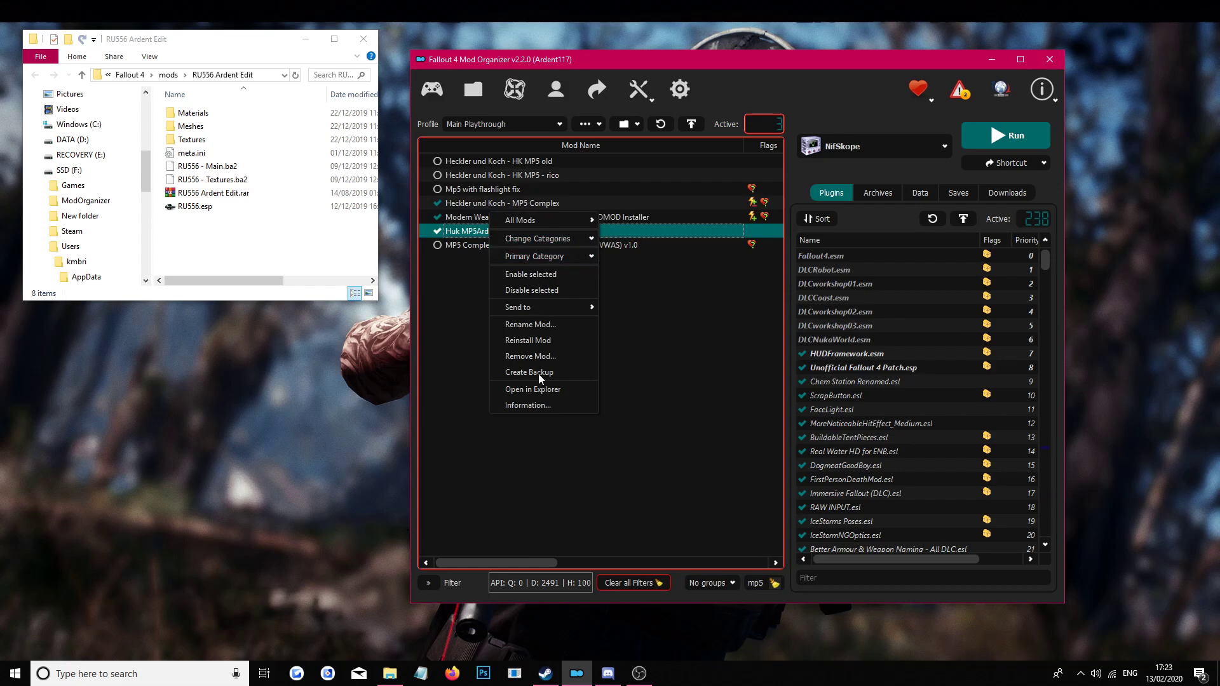
left_click(536, 390)
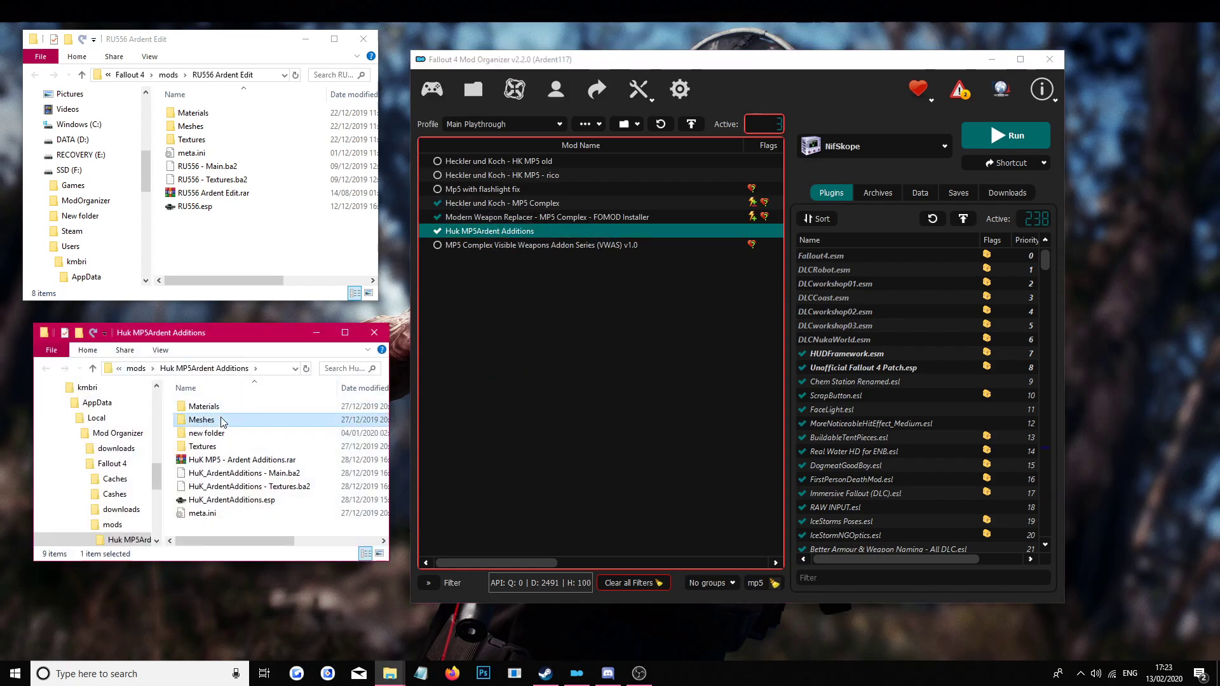
double_click(209, 419)
double_click(240, 407)
left_click(374, 332)
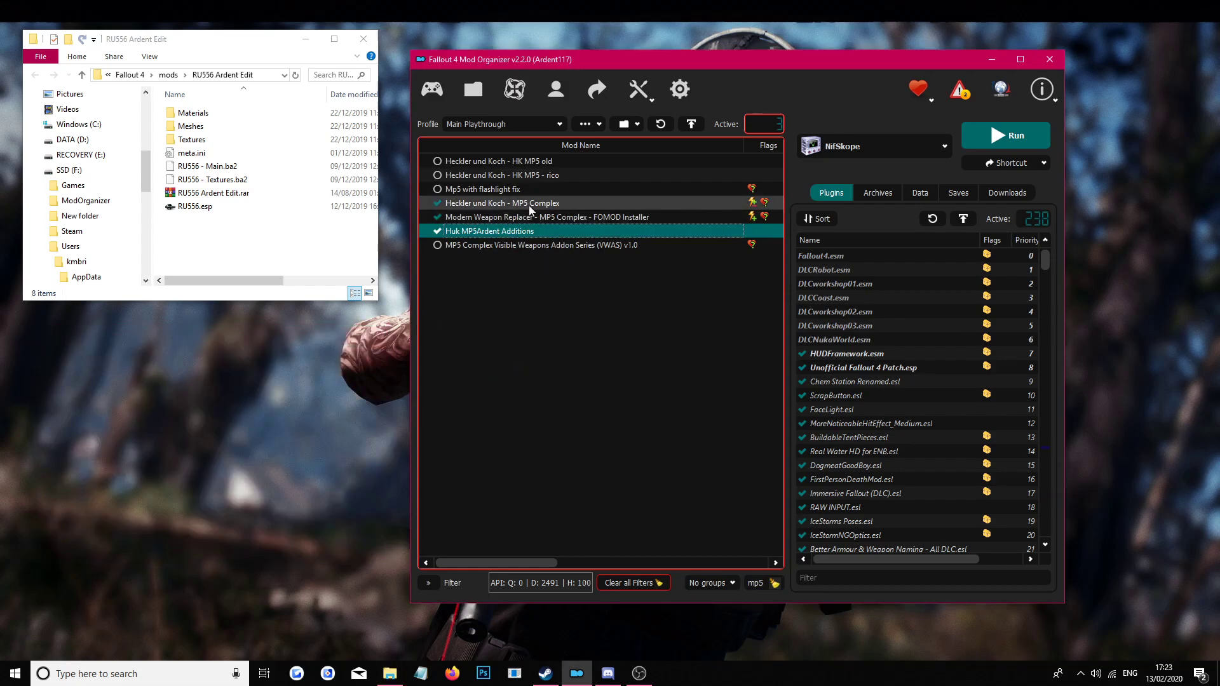
Step: In the Heckler und Koch - MP5 Complex mod folder, open New folder\Meshes\Actors\Character\_1stPerson\Animations\HuK_MP5Anims
right_click(517, 203)
left_click(558, 444)
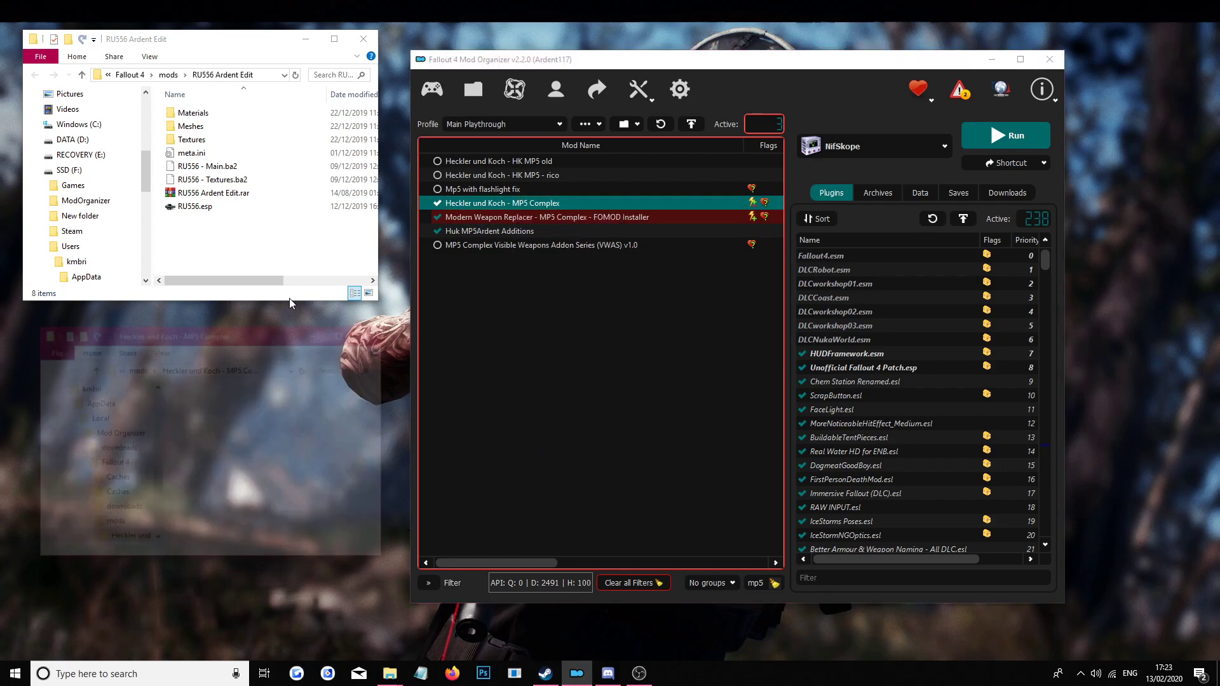
left_click(222, 407)
double_click(223, 407)
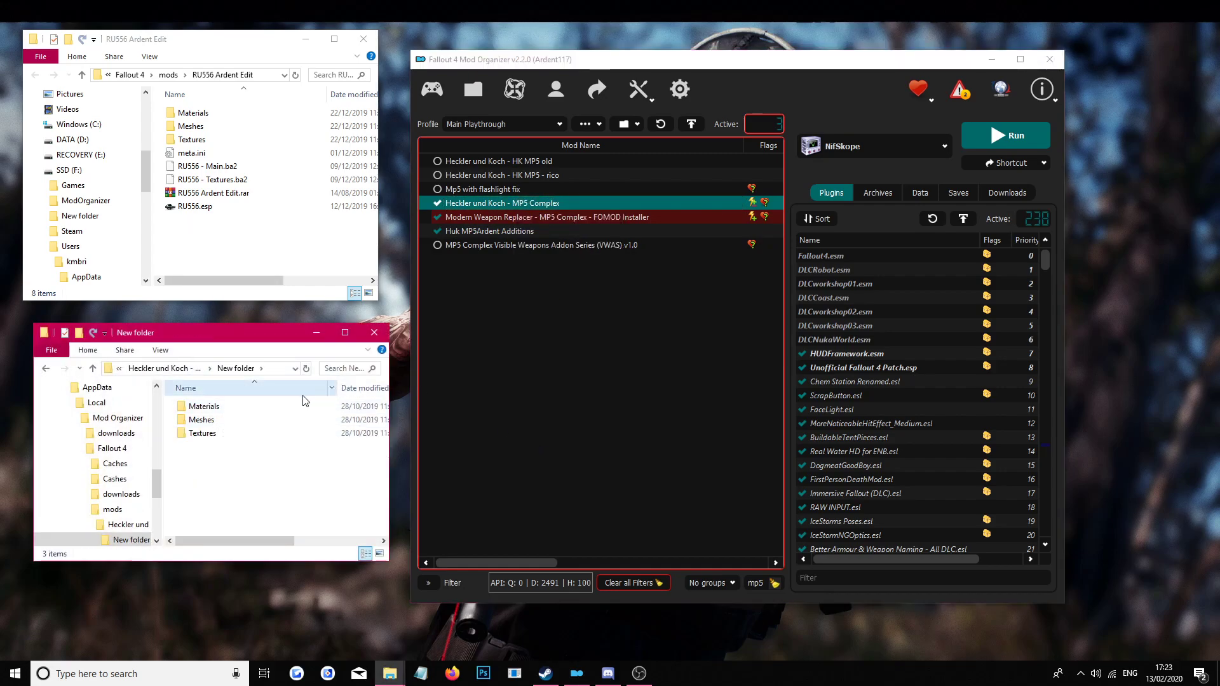
double_click(220, 419)
double_click(219, 408)
double_click(222, 408)
left_click(228, 407)
double_click(228, 407)
double_click(228, 407)
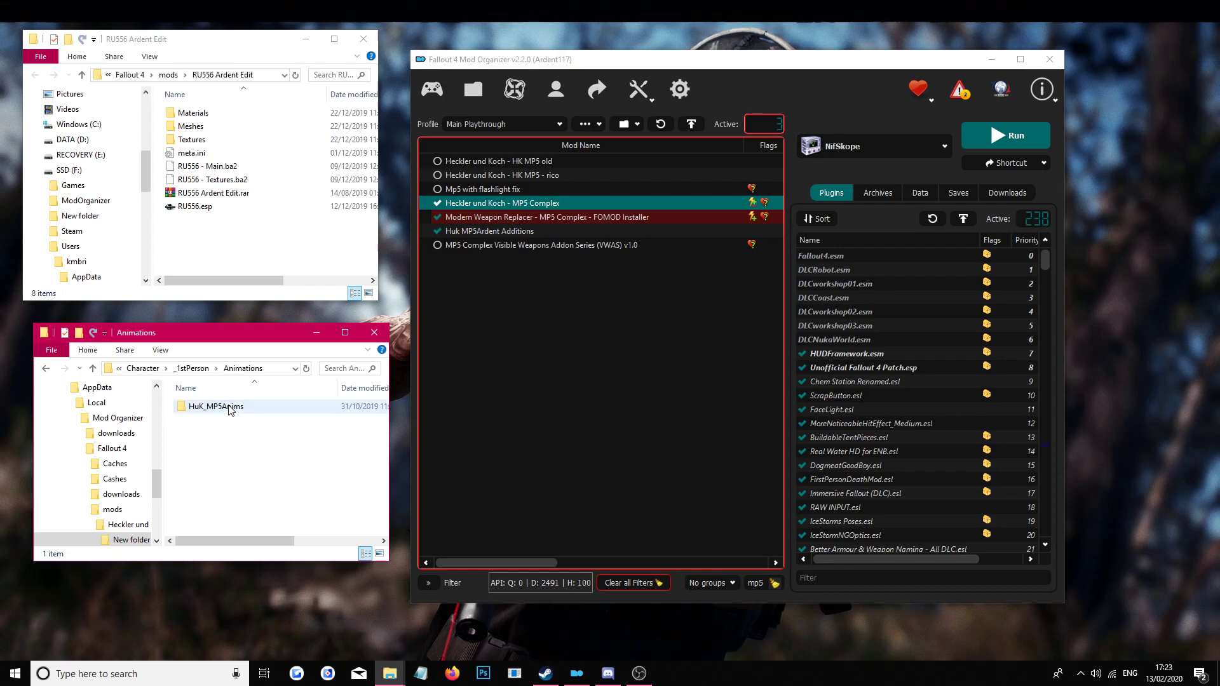
double_click(232, 407)
Step: Maximize the HuK_MP5Anims folder and look through its animation files, such as WPNMelee, WPNEquip and WPNEquipFast
scroll(243, 426, "down", 5)
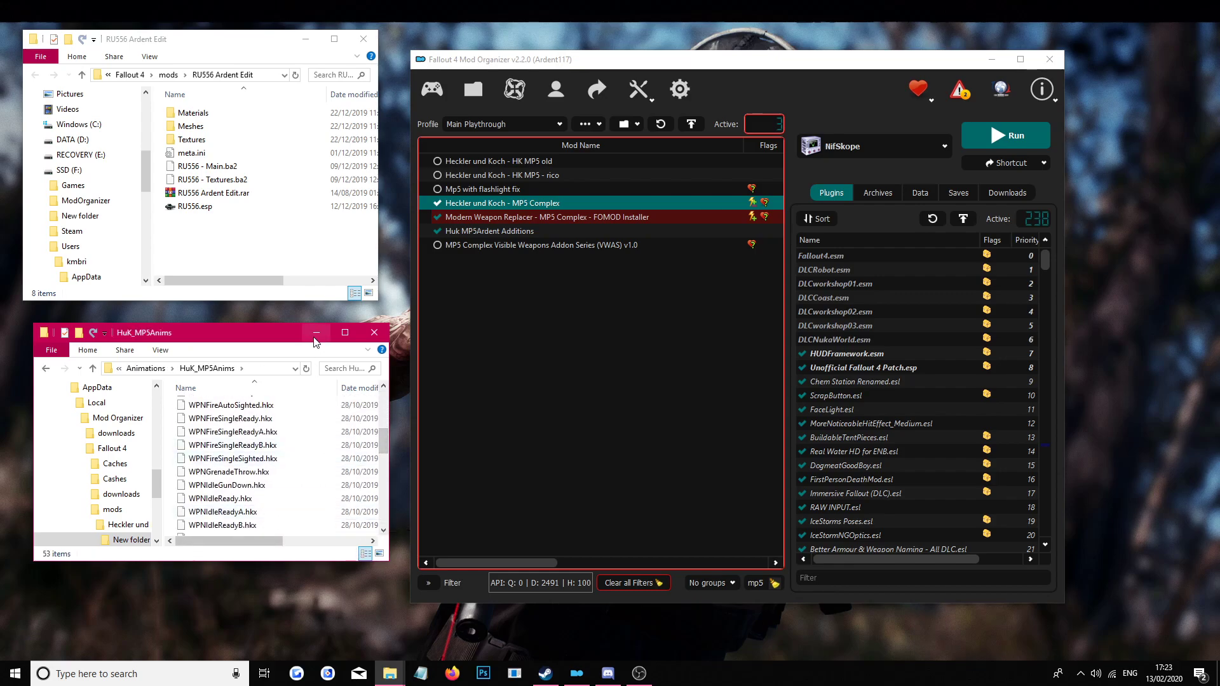
left_click(345, 332)
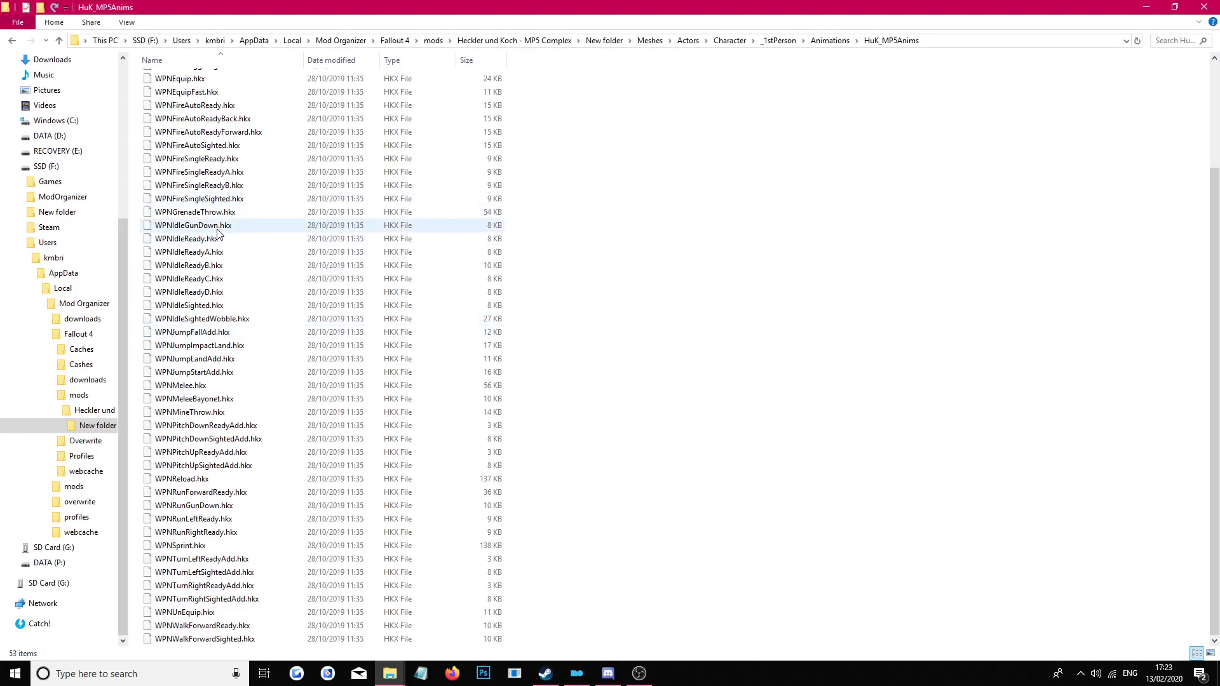
left_click(224, 388)
scroll(242, 298, "up", 2)
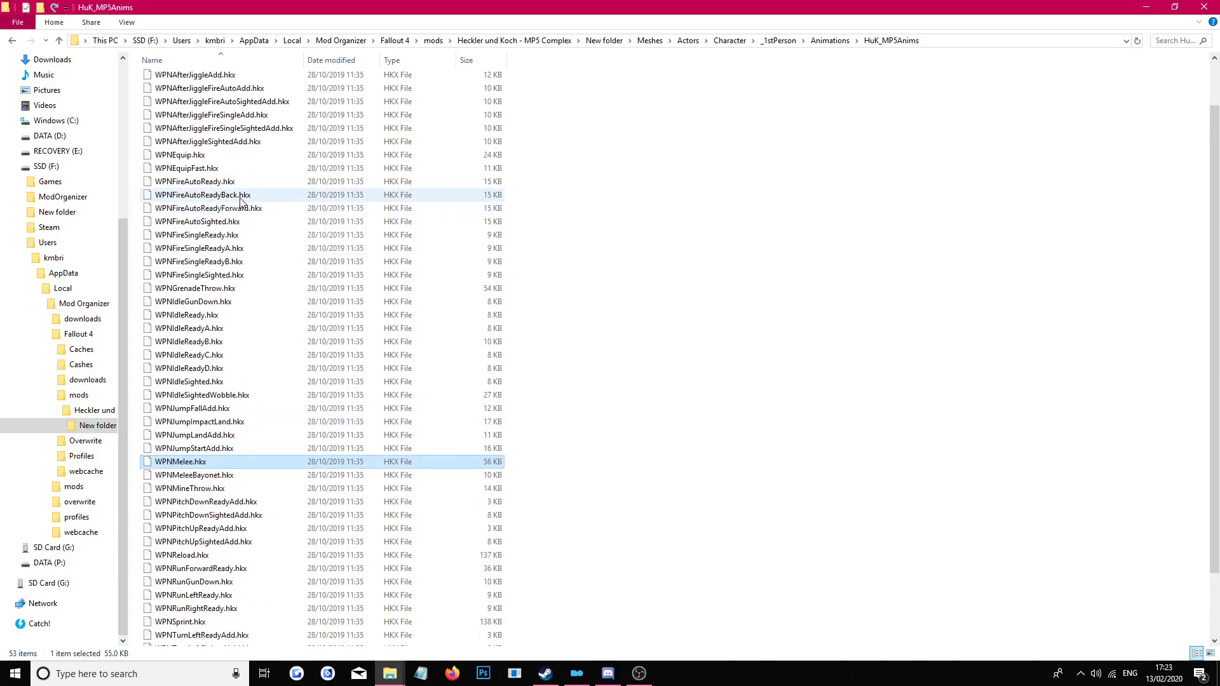
left_click(210, 155)
left_click(217, 169)
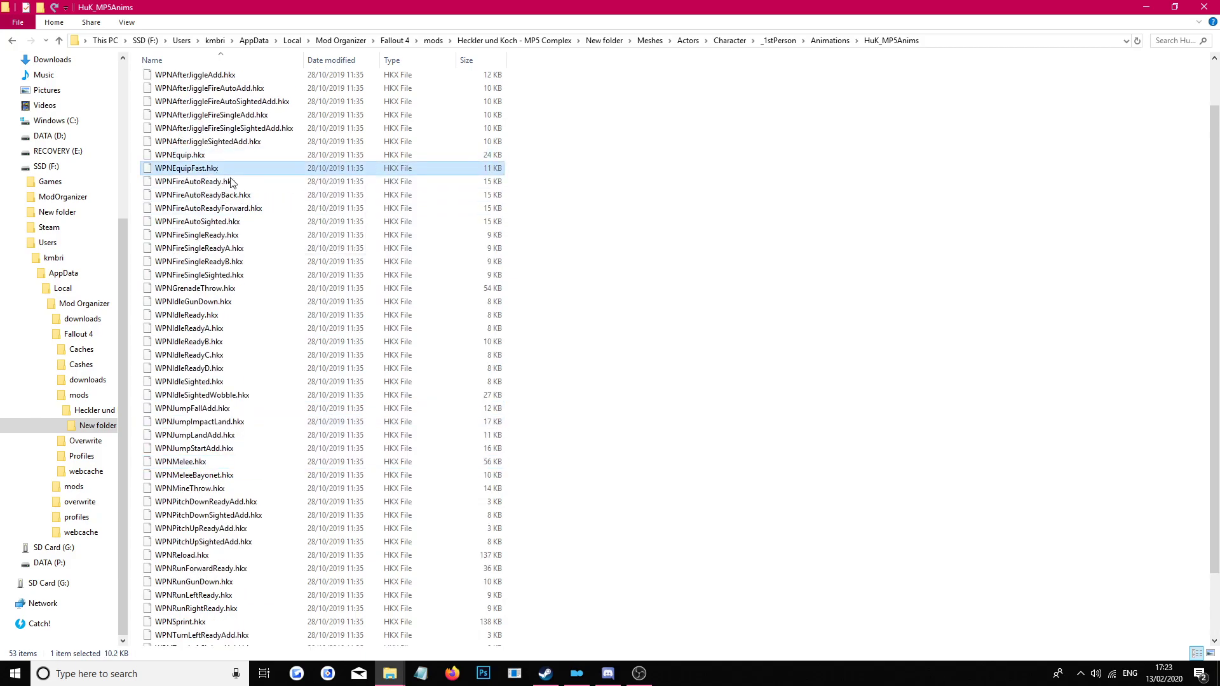
scroll(219, 191, "down", 2)
scroll(316, 440, "up", 4)
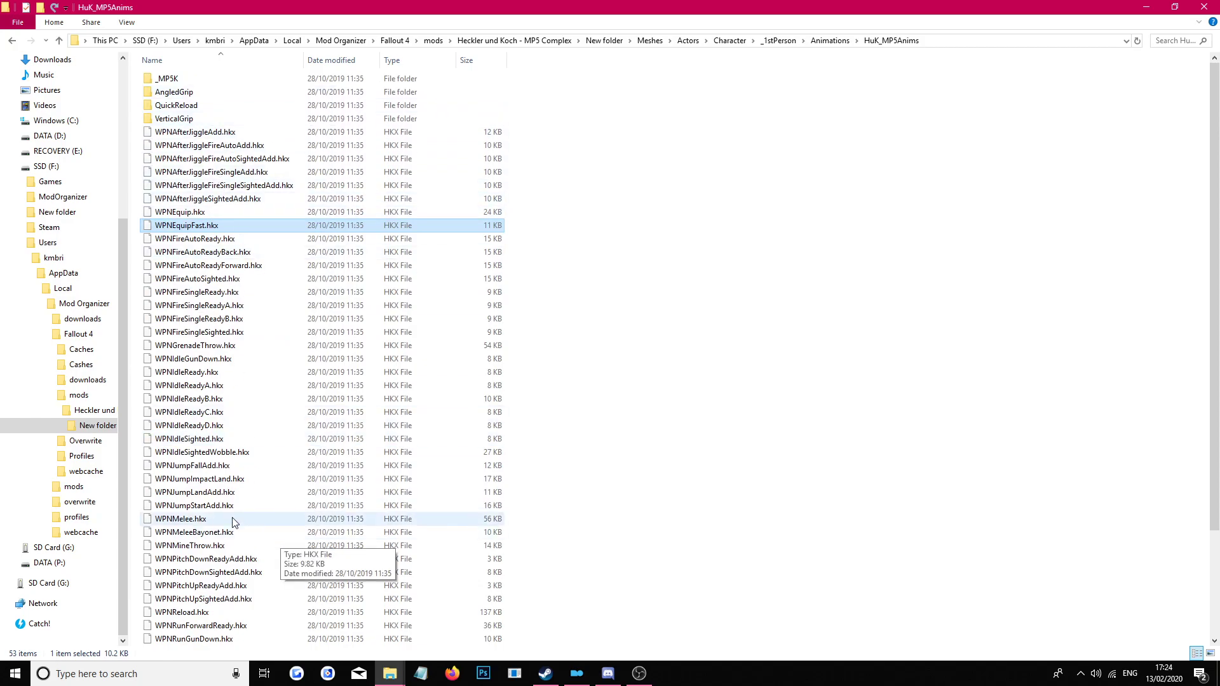
Step: Examine the HKX files inside the VerticalGrip subfolder and return to HuK_MP5Anims
double_click(173, 118)
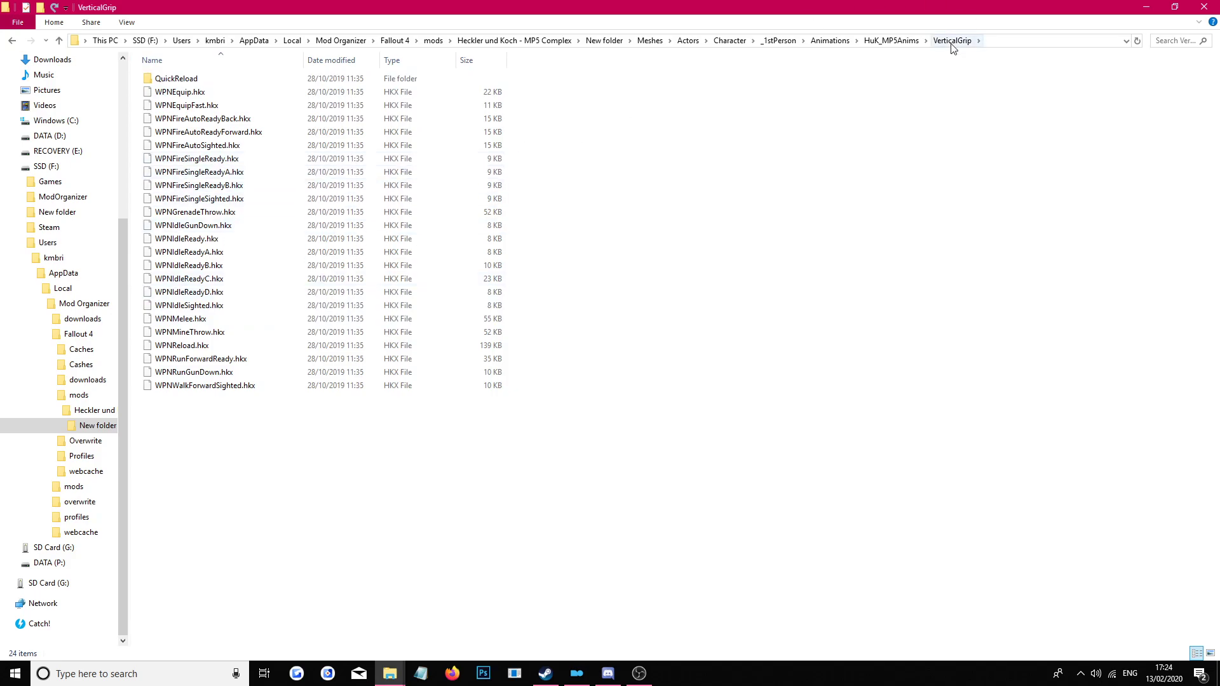
left_click_drag(295, 500, 216, 96)
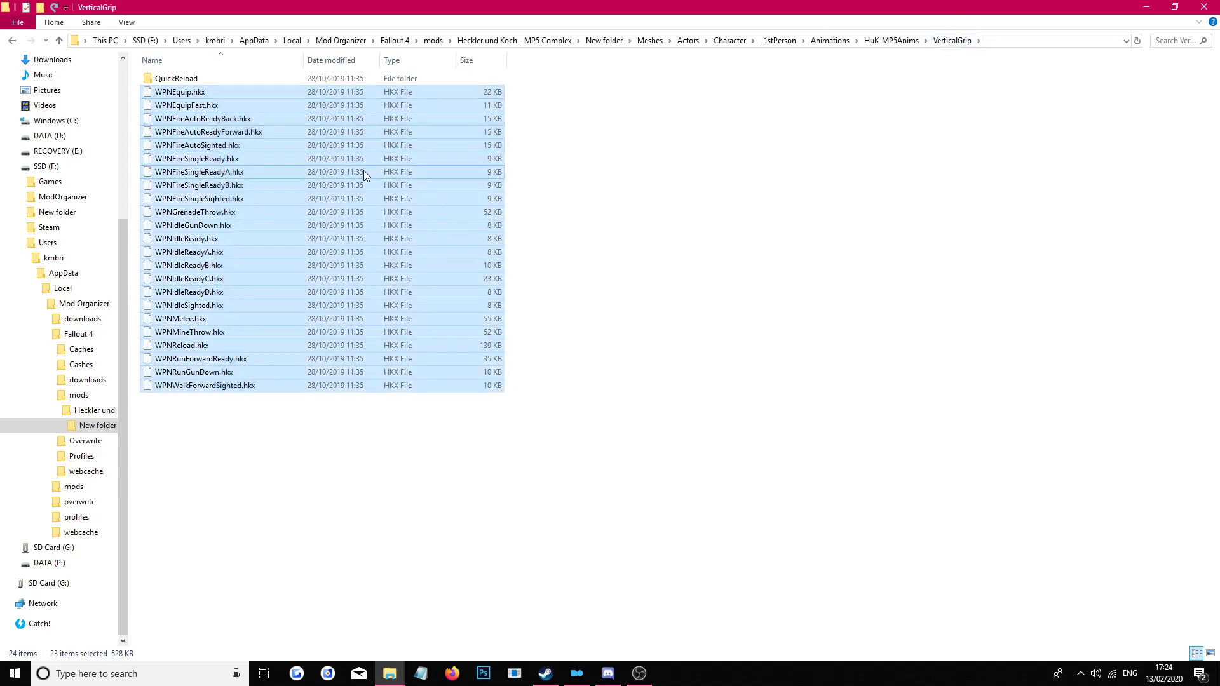
key("BackSpace")
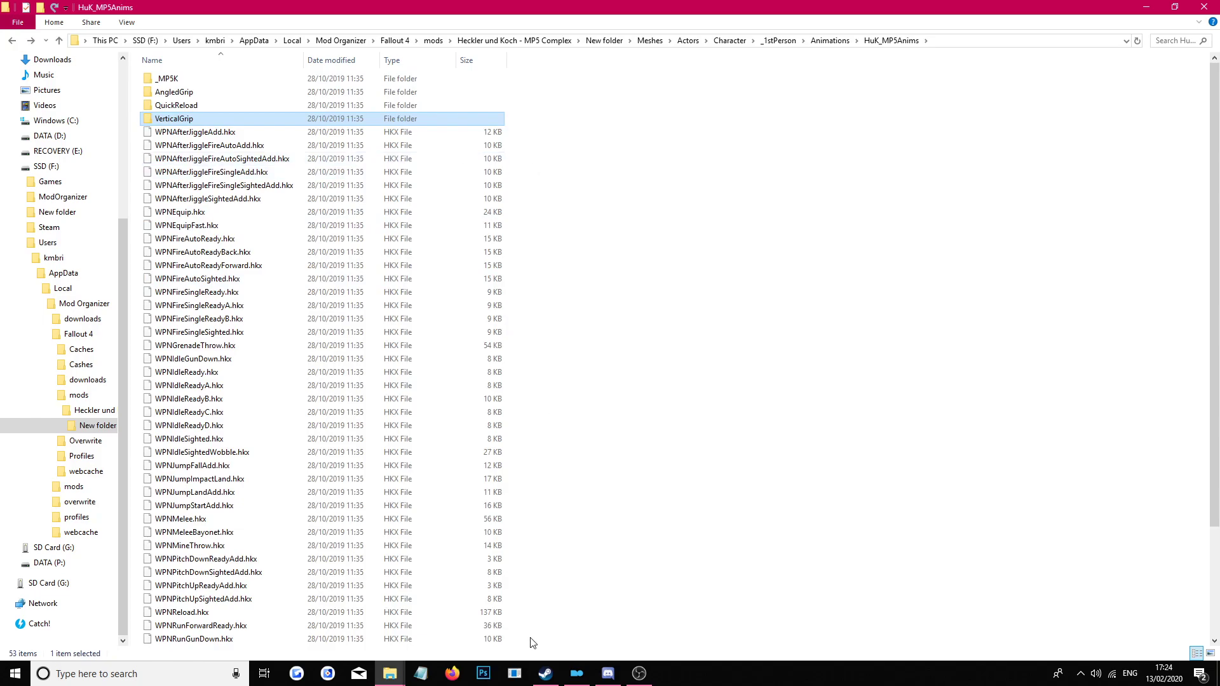
Step: Arrange the HuK_MP5Anims and RU556 Ardent Edit folder windows side by side, each filling half the screen
left_click_drag(607, 7, 1217, 136)
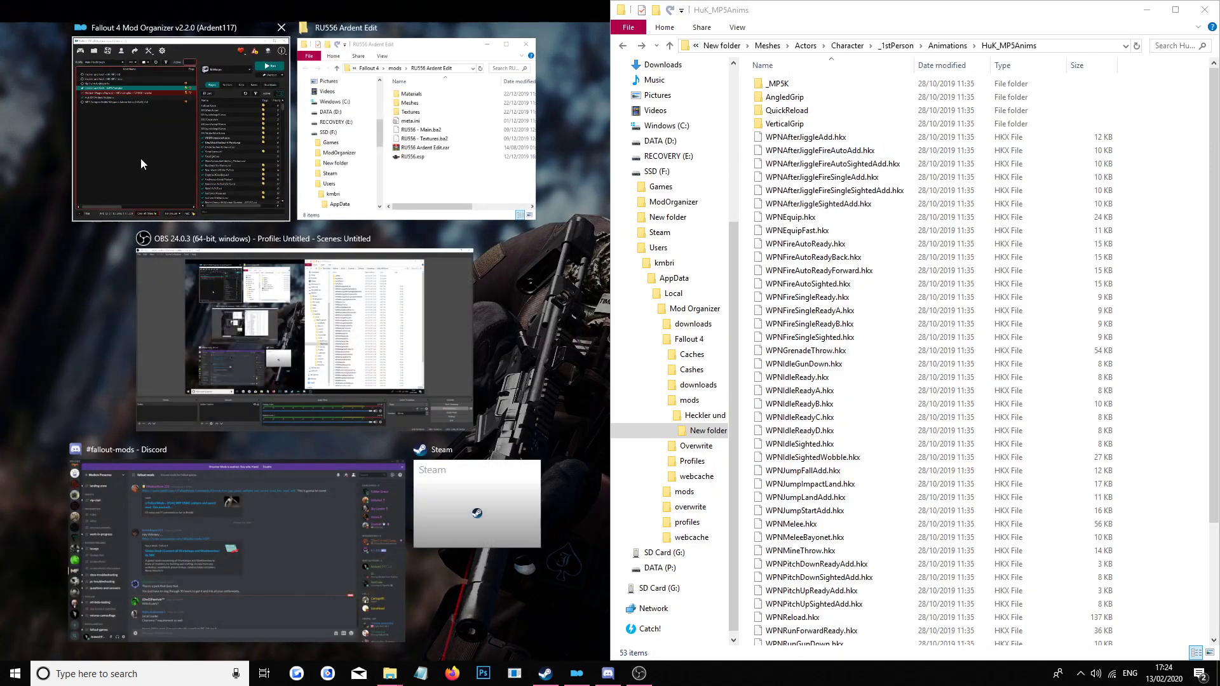
left_click(360, 113)
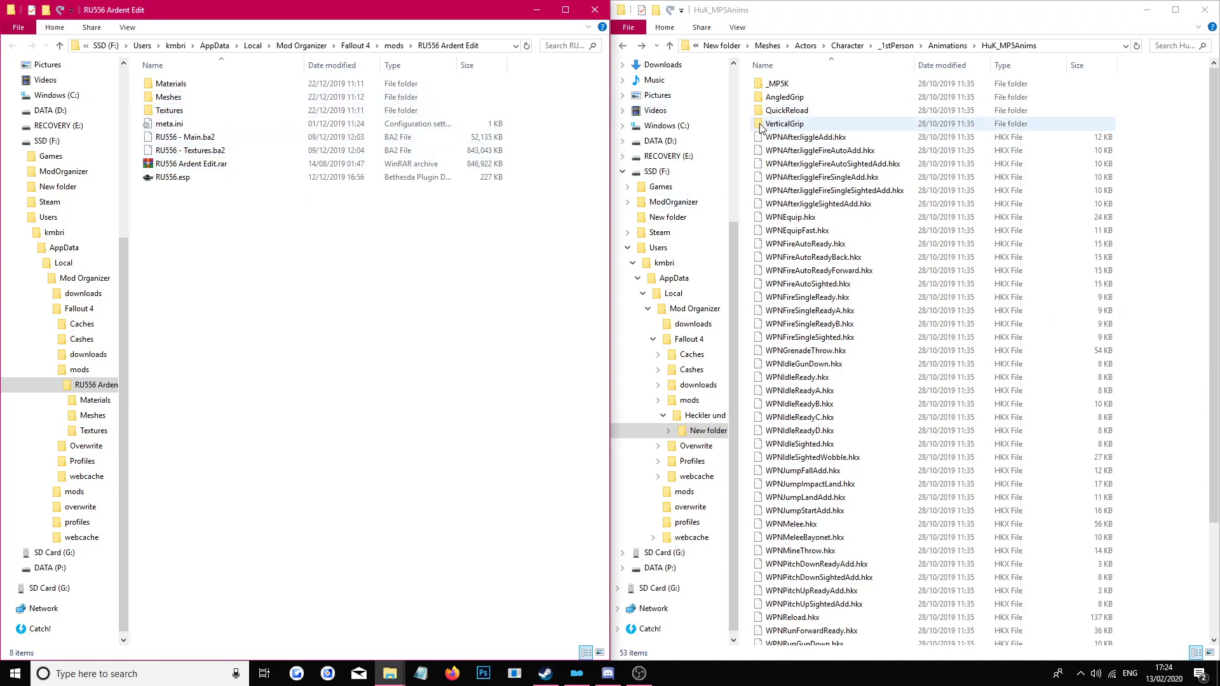
Step: View the NIF files in the RU556 Ardent Edit mod's Meshes\Weapons\RU556\RU556 folder
double_click(169, 97)
double_click(170, 109)
double_click(191, 85)
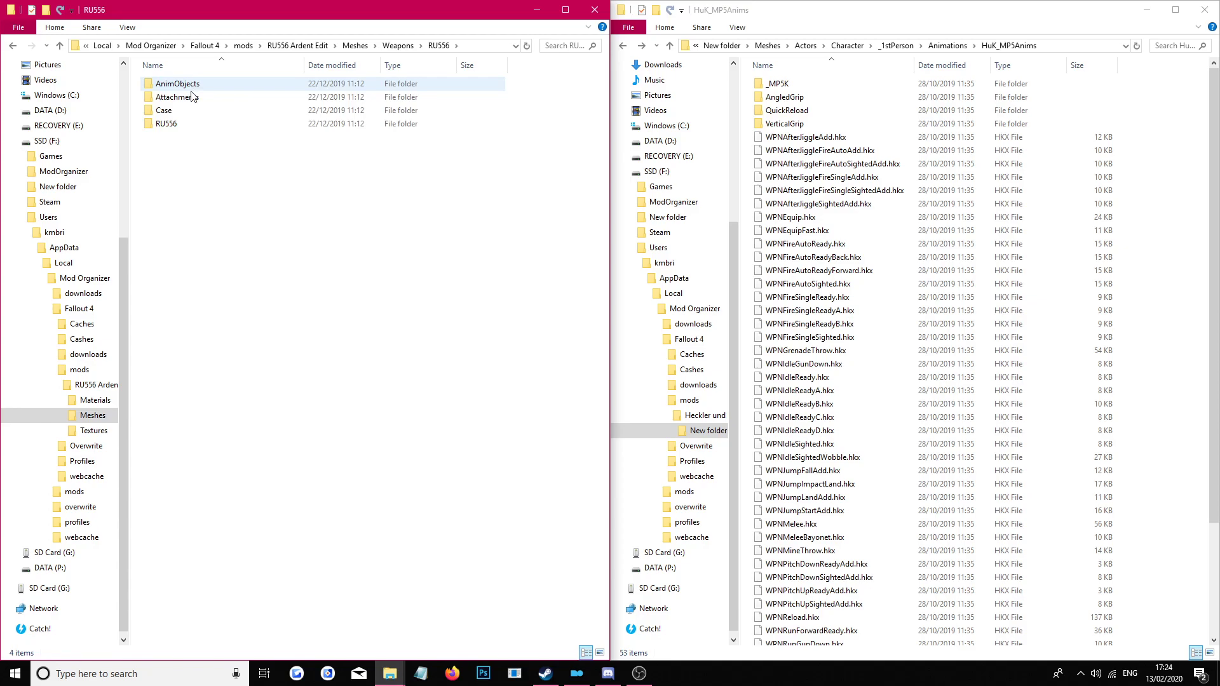
double_click(192, 125)
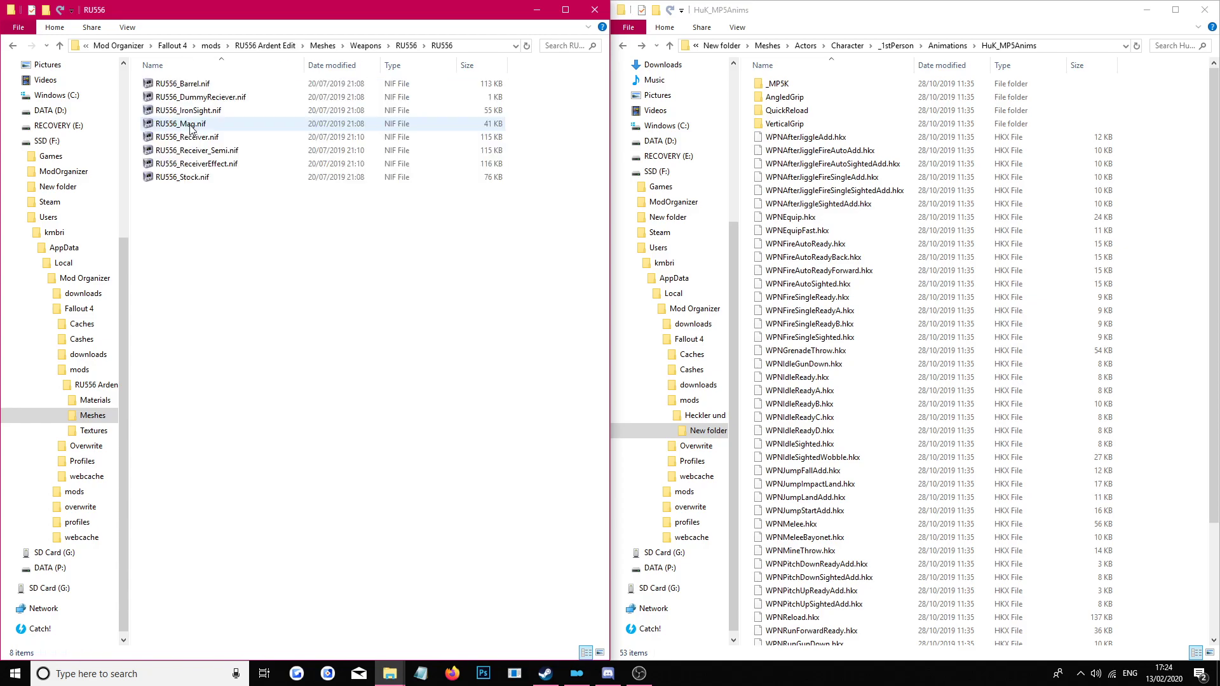
Step: Browse the RU556 Ardent Edit mod to its first-person animations folder, Meshes\Actors\Character\_1stPerson\Animations\RU556Anims
key("BackSpace")
key("BackSpace")
key("BackSpace")
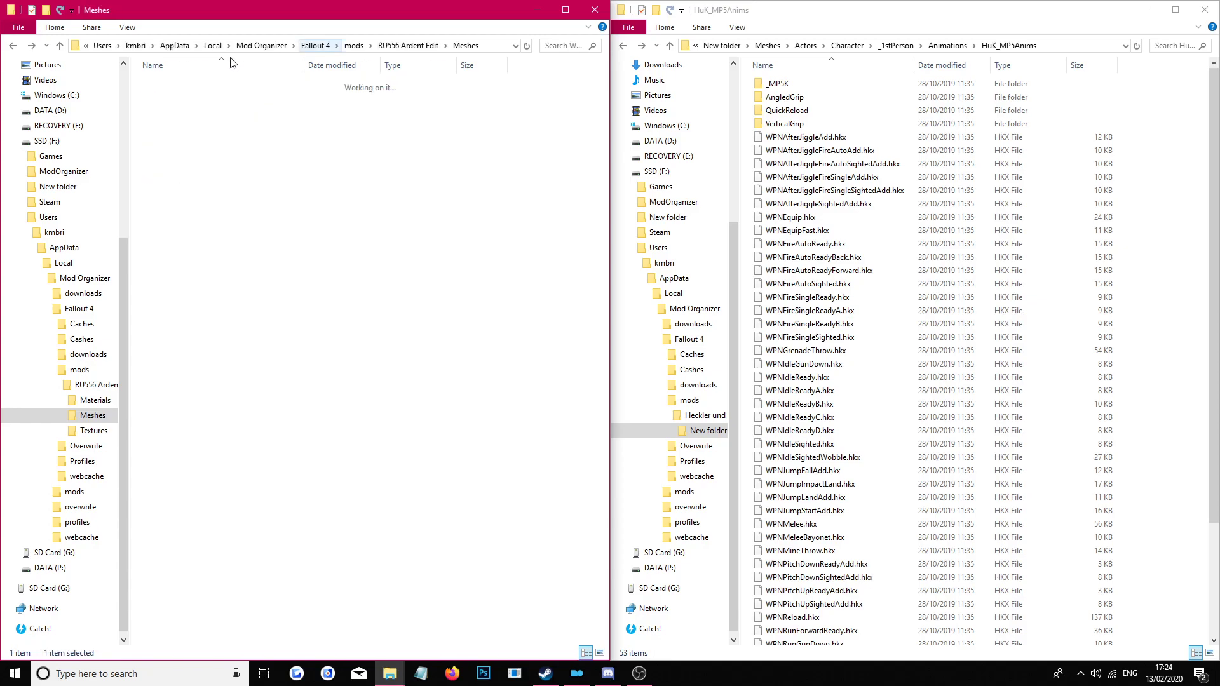
double_click(198, 85)
double_click(198, 85)
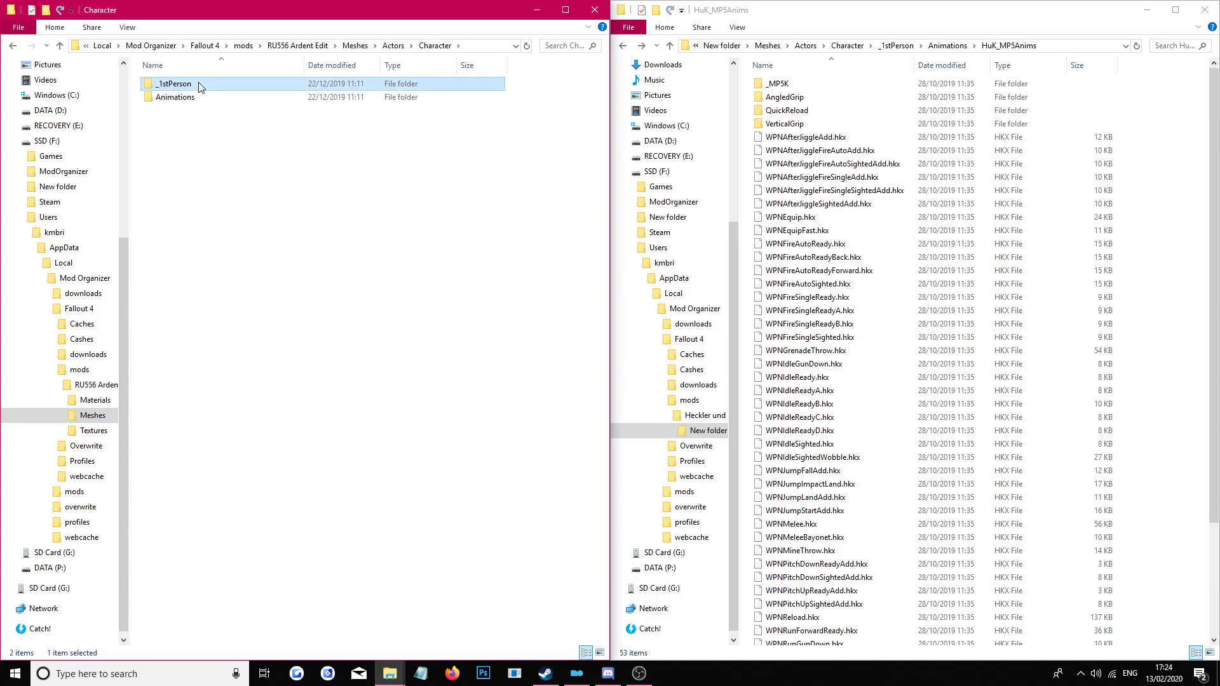
double_click(198, 85)
double_click(199, 85)
double_click(198, 85)
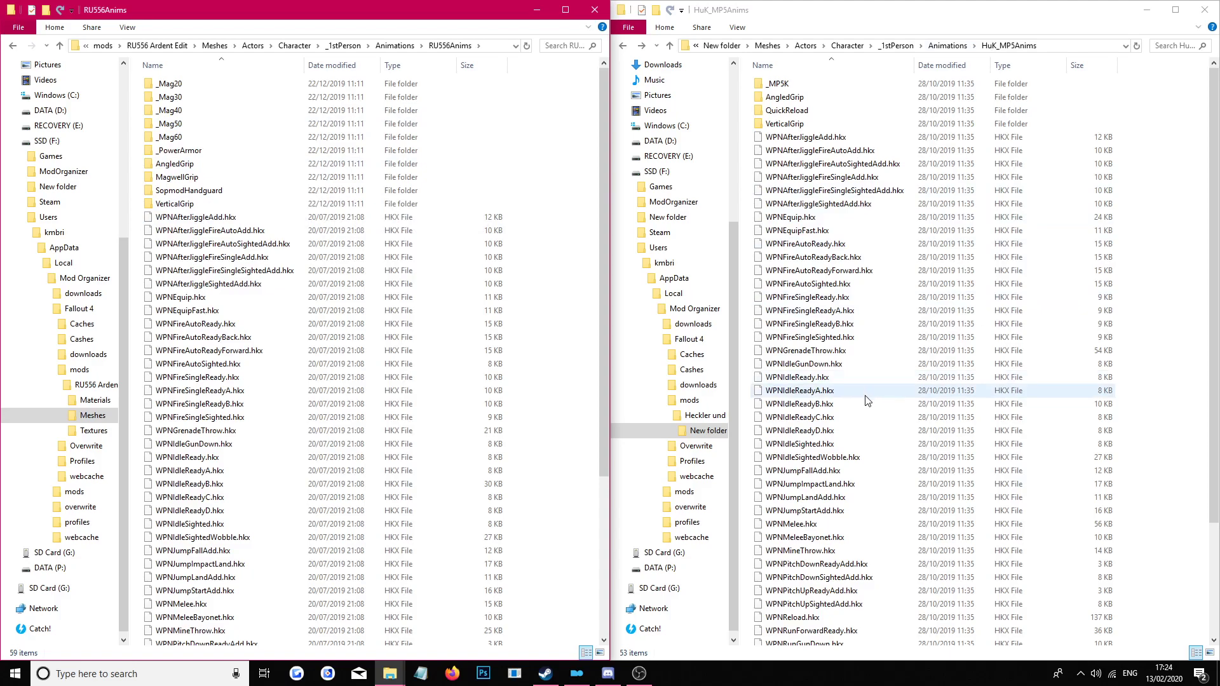
Step: Try to copy WPNSprint.hkx from HuK_MP5Anims into the RU556Anims folder
scroll(810, 547, "down", 2)
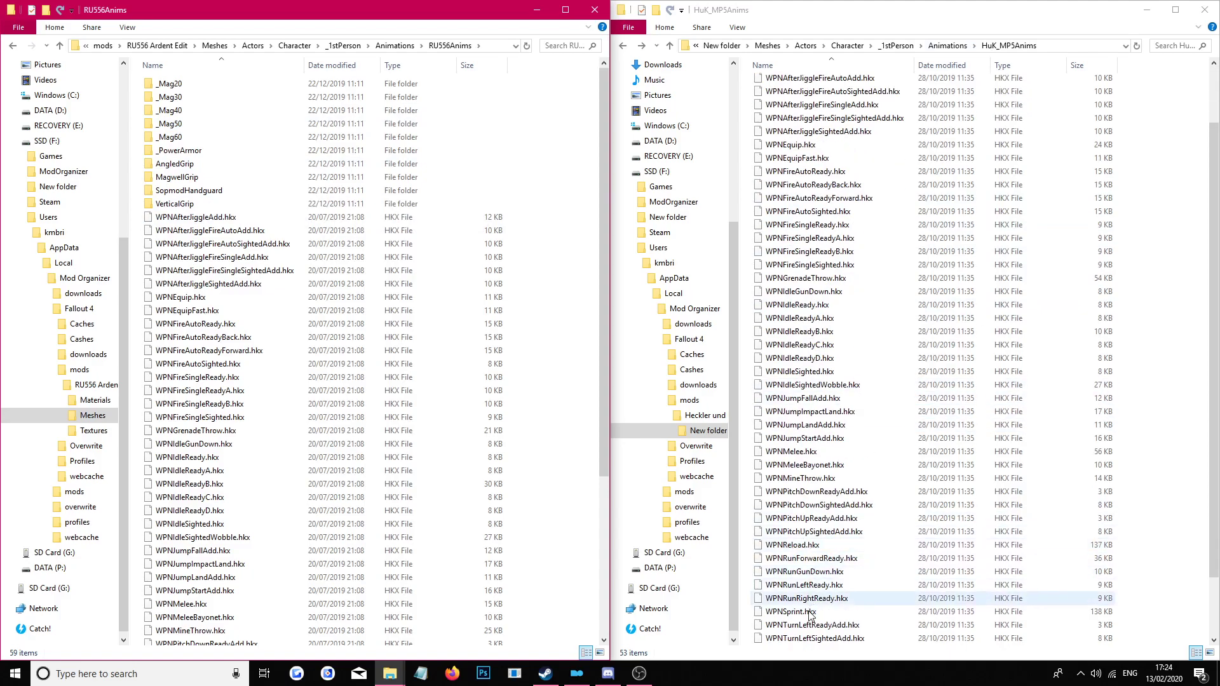
left_click(808, 611)
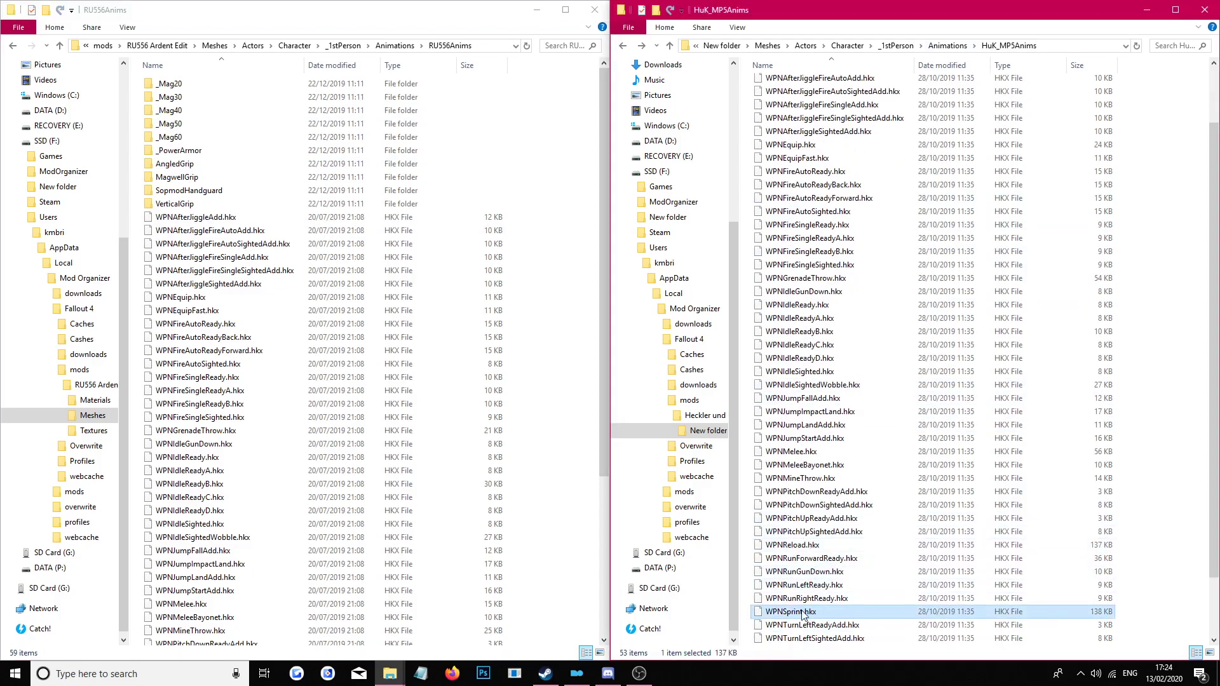
left_click(313, 18)
key("ctrl+v")
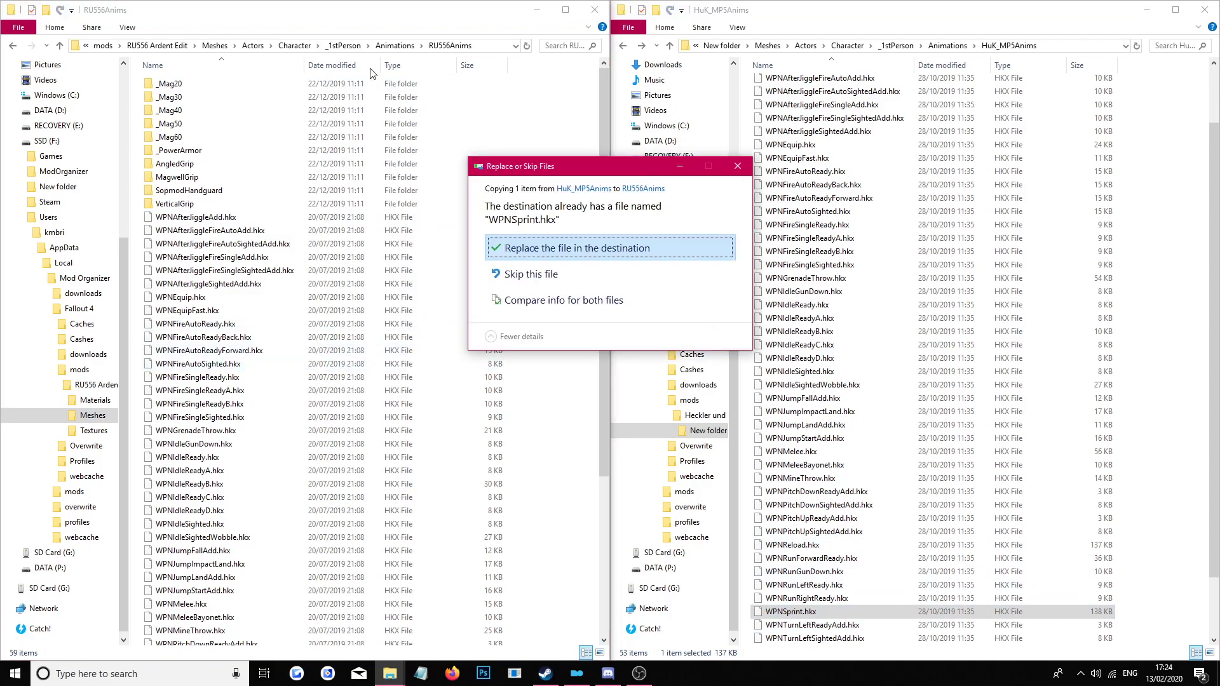
left_click(738, 167)
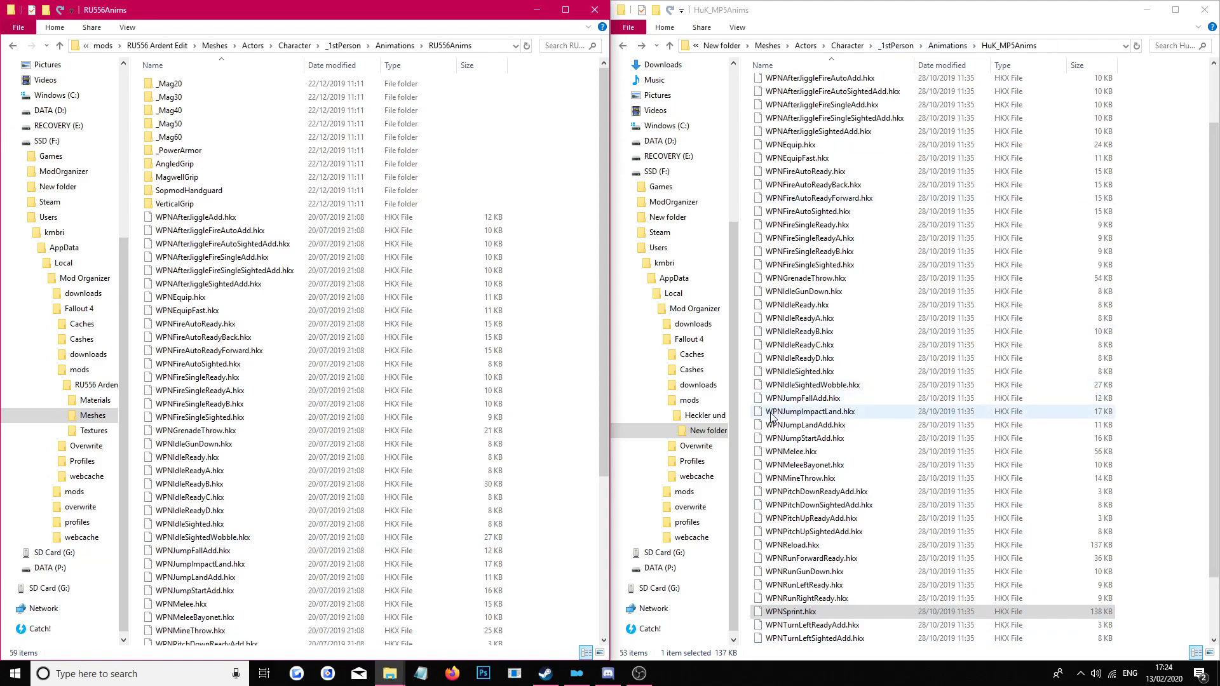
Step: Point out WPNSprint.hkx and WPNReload.hkx in HuK_MP5Anims, and close the RU556Anims and HuK_MP5Anims folder windows
left_click(817, 613)
left_click(835, 545)
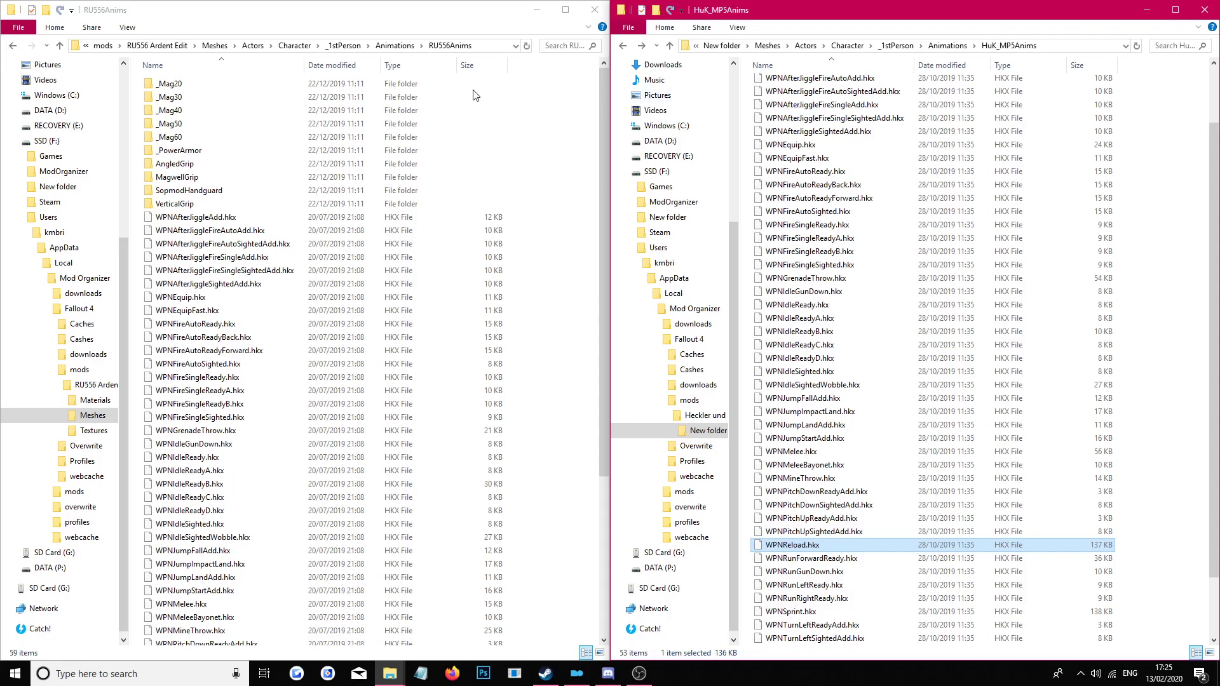
left_click(593, 10)
left_click(1203, 10)
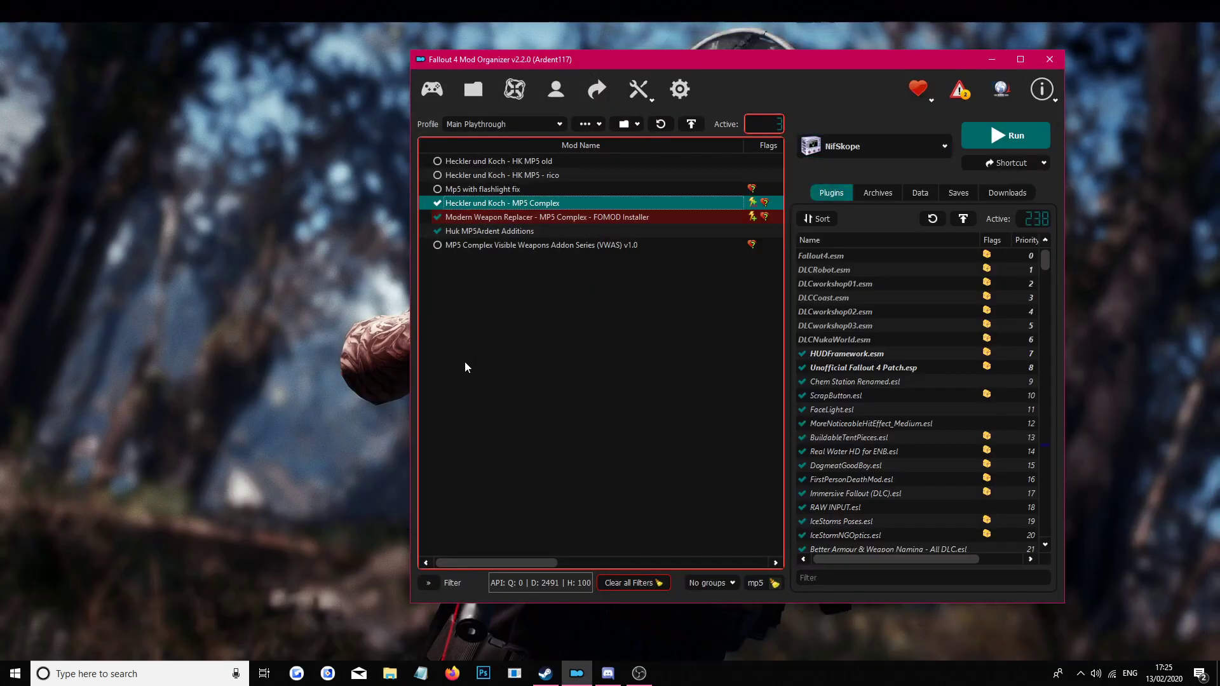
right_click(505, 205)
left_click(599, 443)
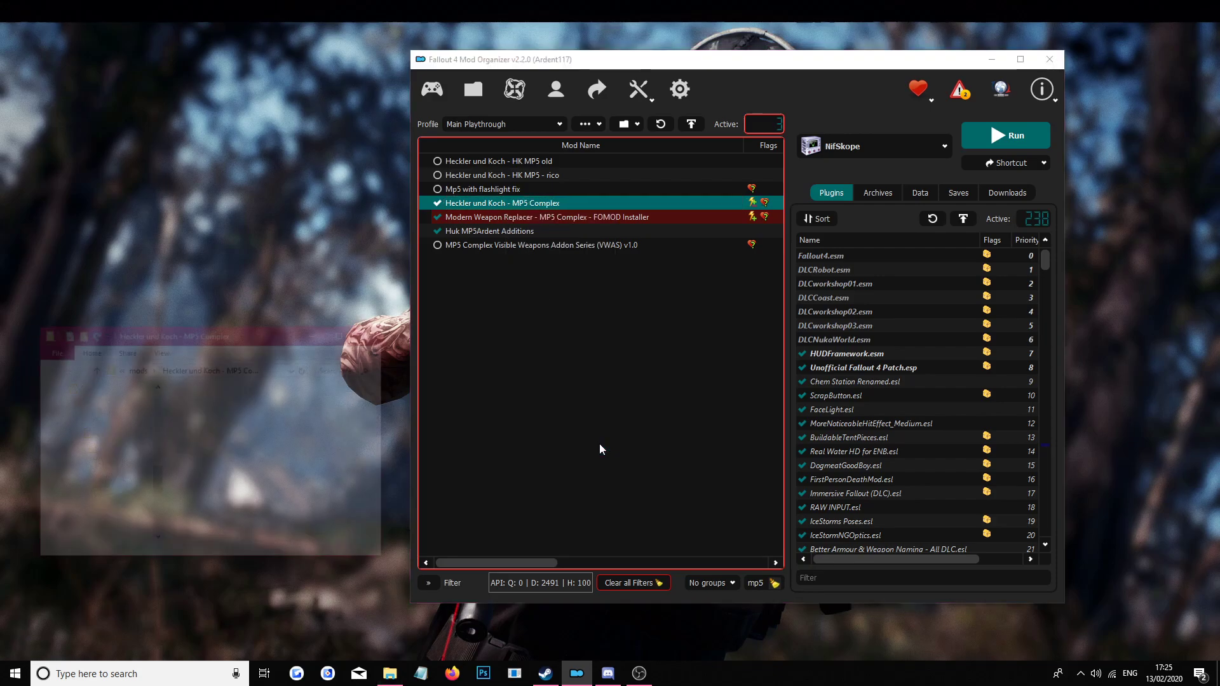
left_click(381, 331)
Step: Filter the mod list by "ru556" and open the RU556 Ardent Edit mod's folder beside Mod Organizer
double_click(754, 583)
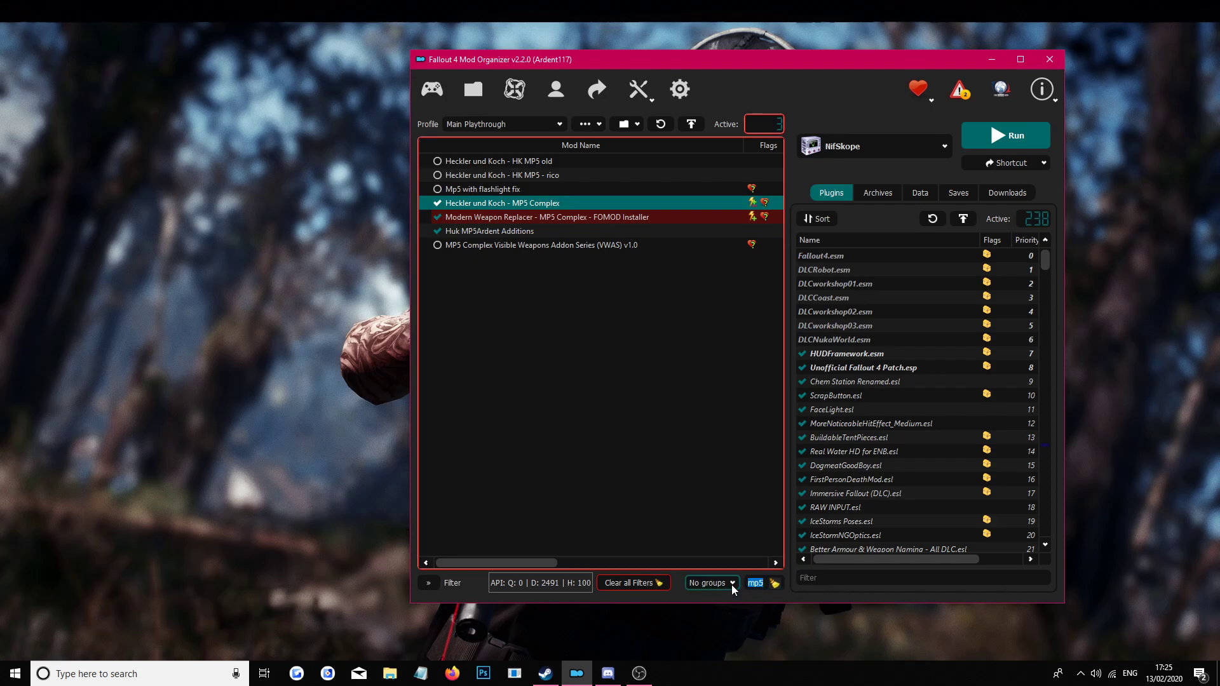
key("BackSpace")
type("455")
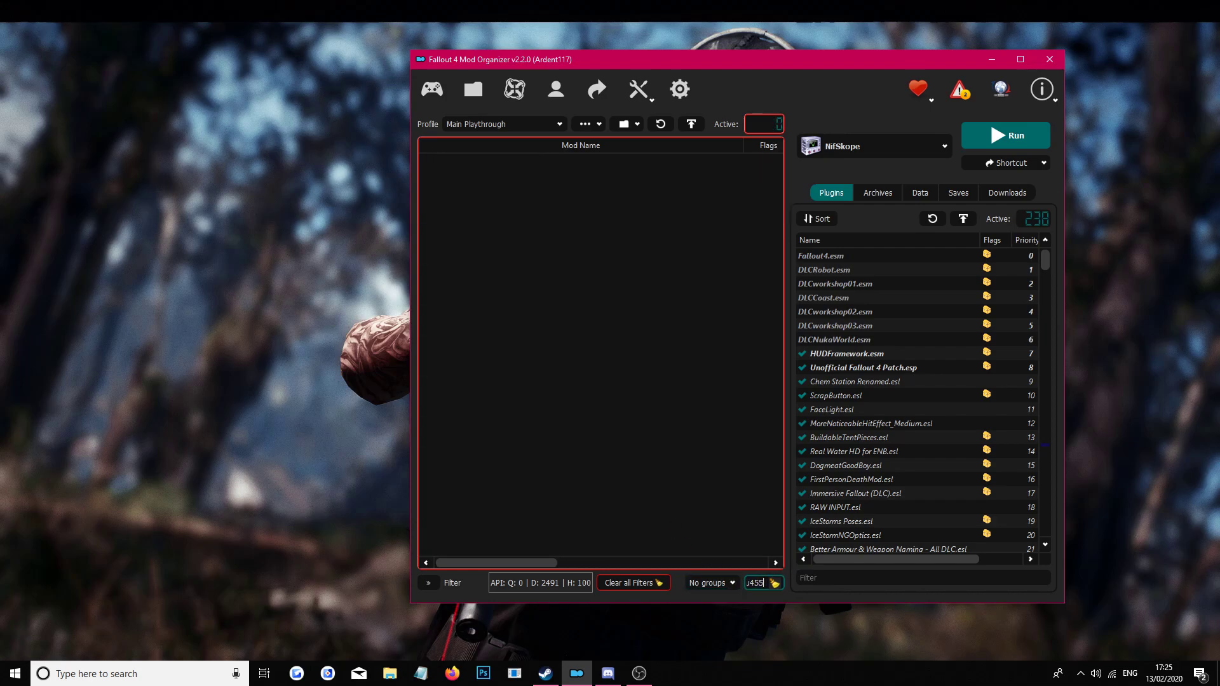
left_click(773, 583)
type("ru556")
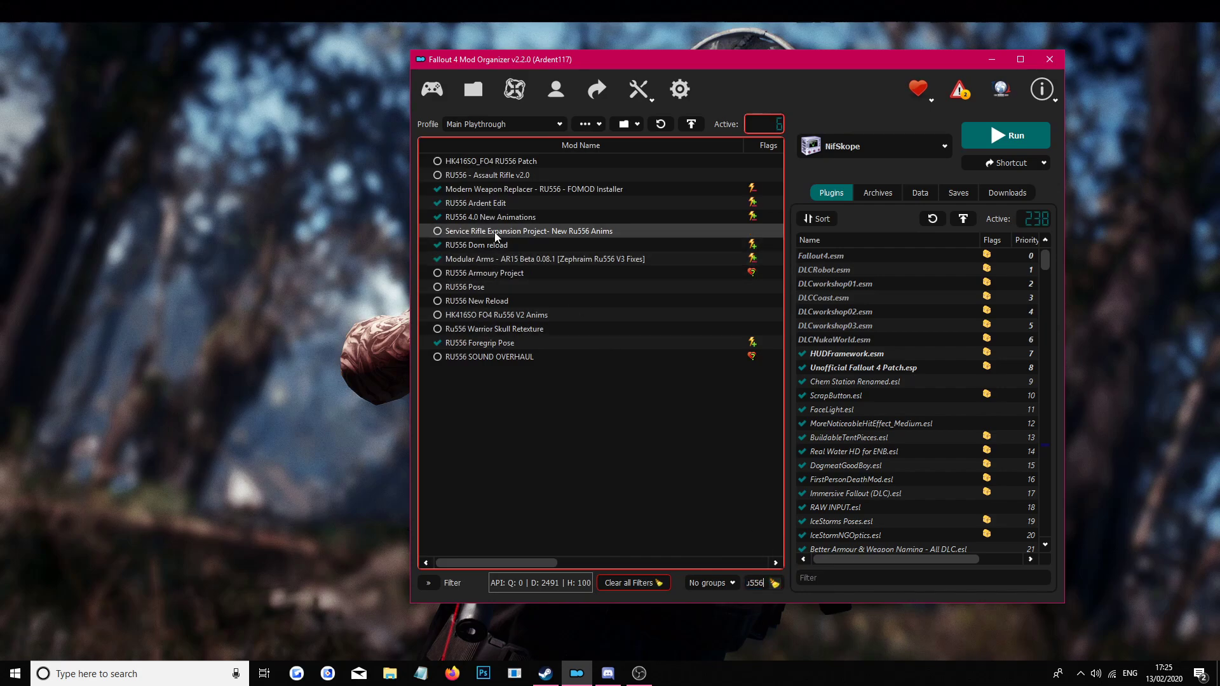
right_click(481, 204)
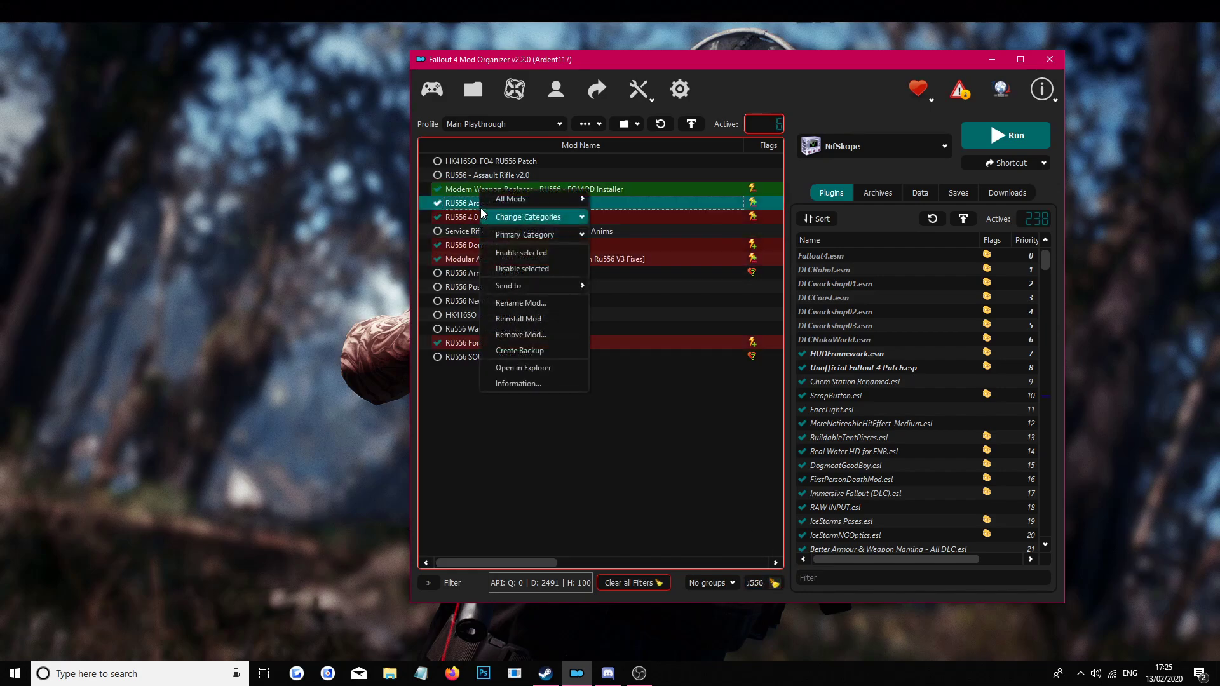
left_click(518, 367)
left_click_drag(250, 338, 230, 62)
Step: Filter the mod list by "m4" and open the M4 Sport mod's folder below the RU556 Ardent Edit window
left_click(774, 582)
type("m4")
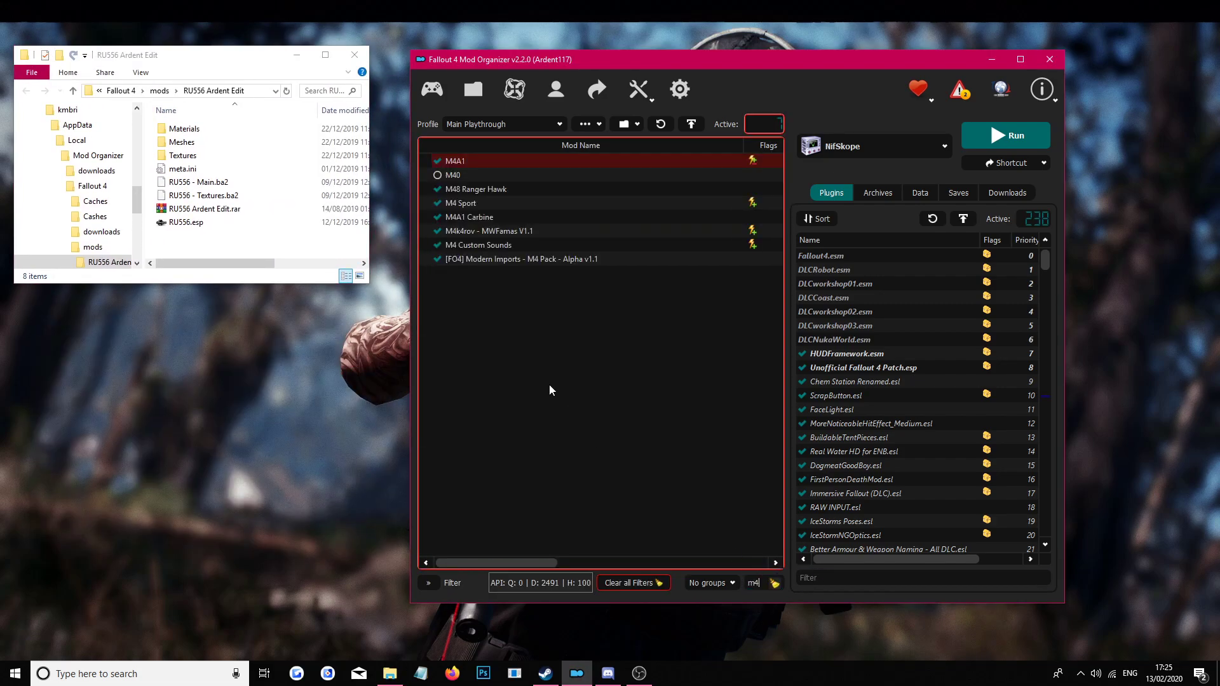
right_click(470, 218)
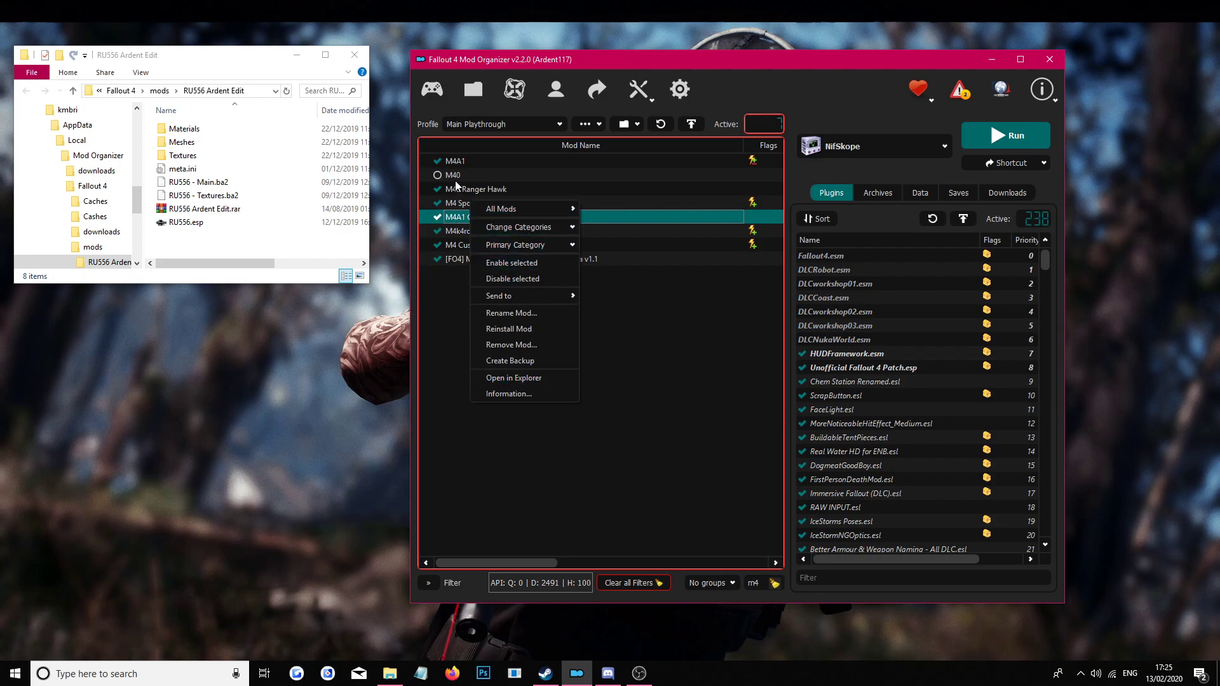
left_click(452, 203)
right_click(453, 202)
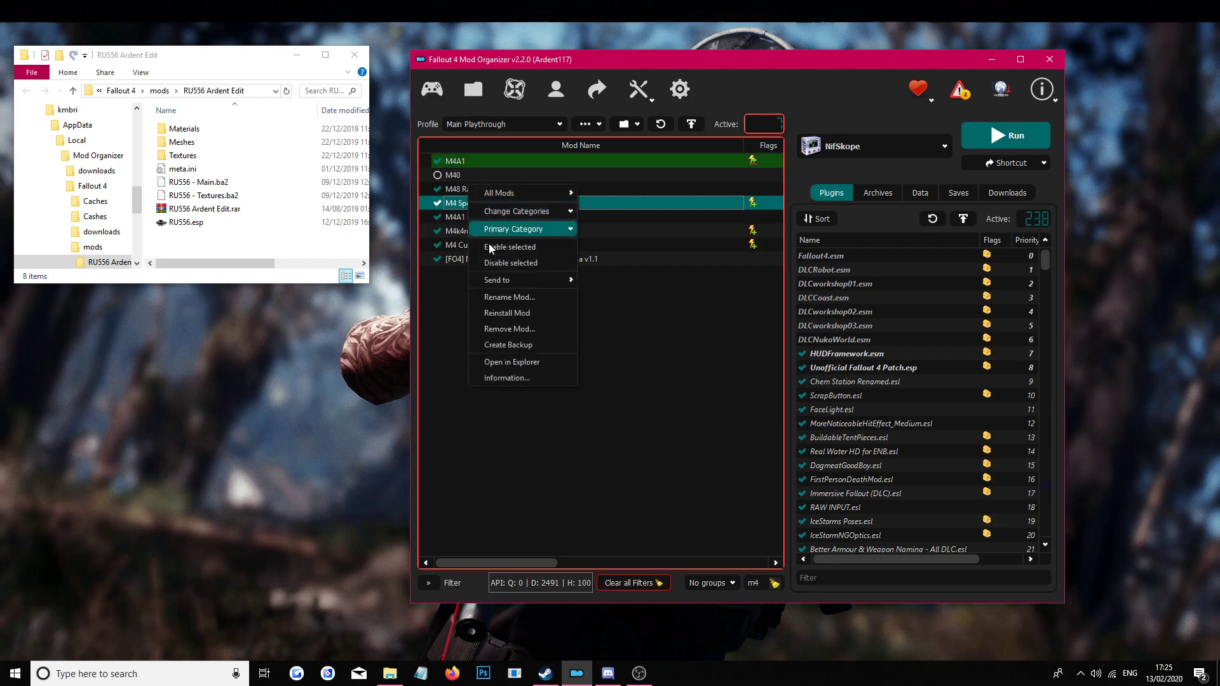
left_click(531, 368)
left_click_drag(292, 75, 292, 335)
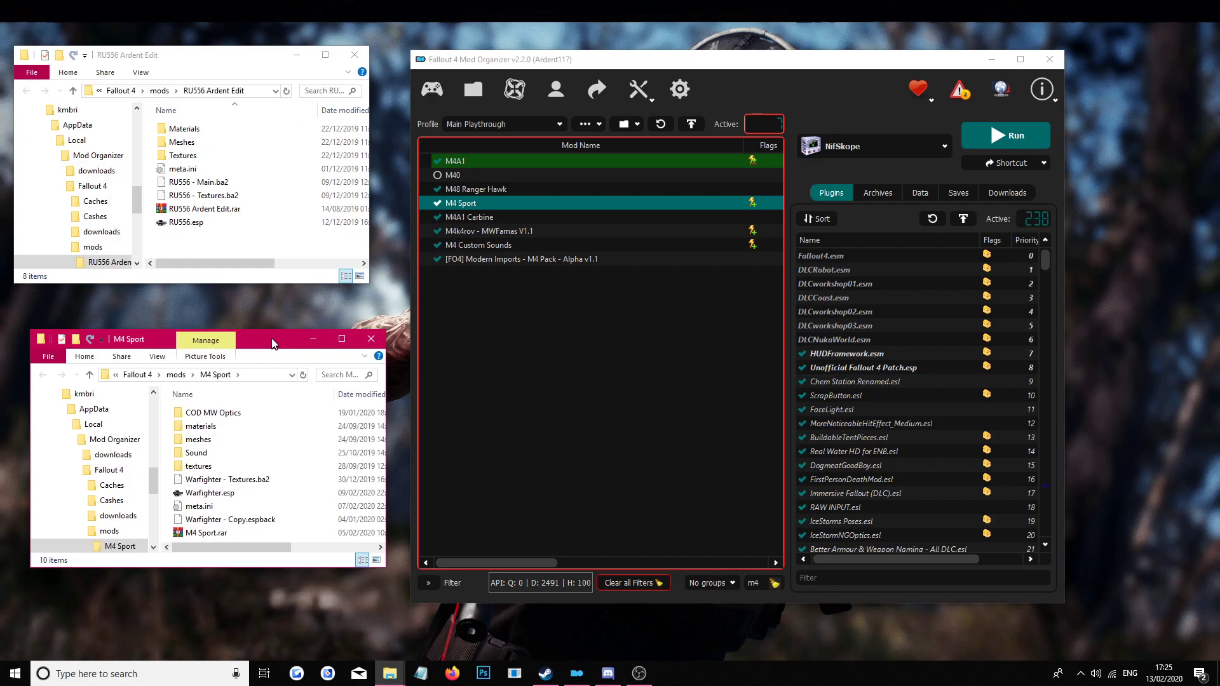
Step: Launch NifSkope and browse the RU556 Ardent Edit folder to Meshes\Weapons\RU556\RU556
left_click(1006, 136)
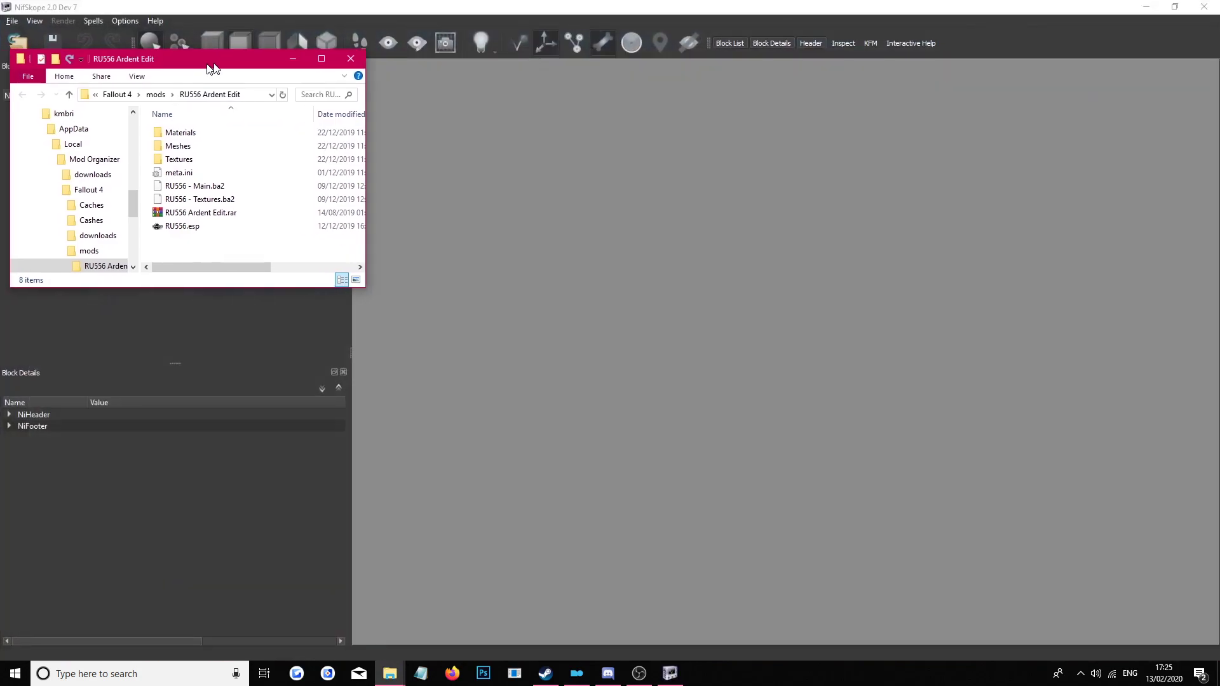
left_click_drag(213, 64, 233, 69)
left_click(219, 152)
double_click(219, 149)
double_click(220, 161)
double_click(239, 133)
double_click(228, 148)
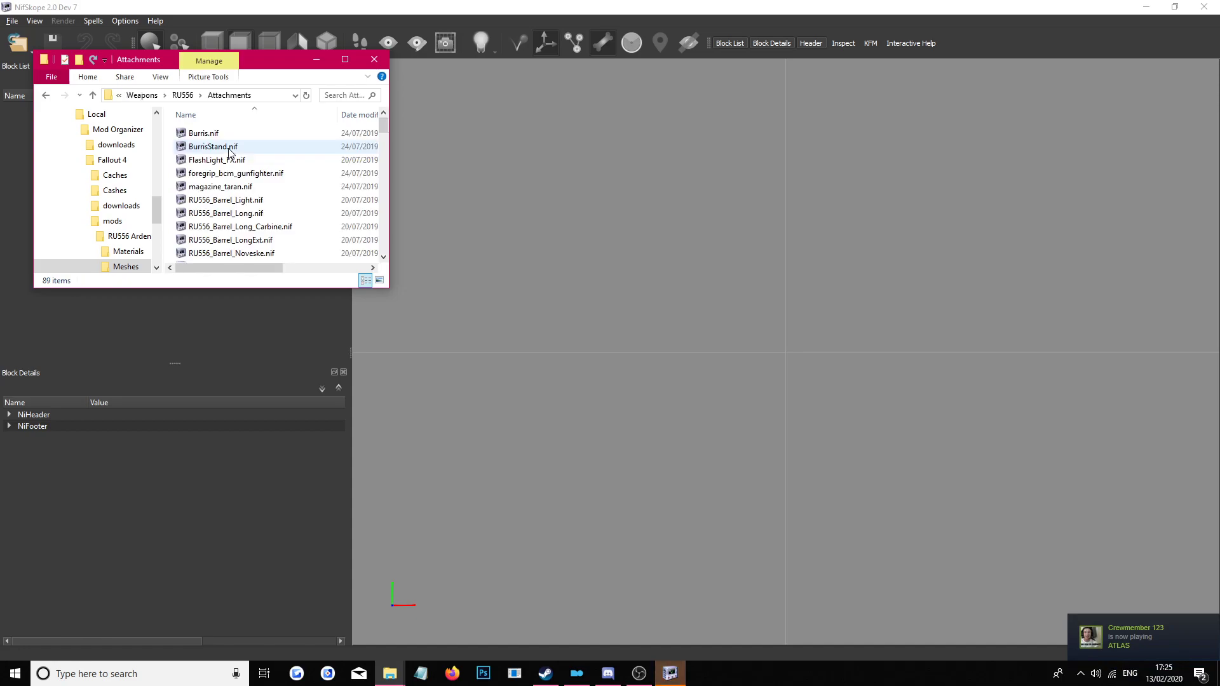
key("alt+Left")
double_click(226, 173)
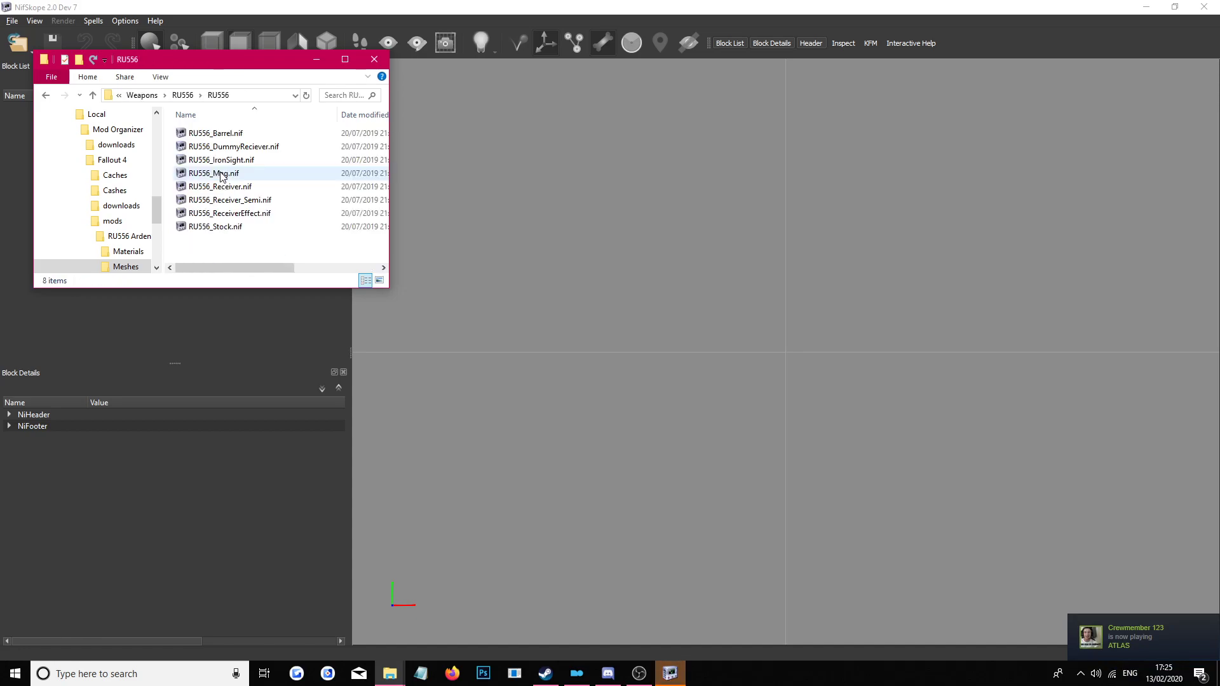
Step: Load RU556_Receiver.nif in NifSkope and show the receiver from the side
left_click(243, 200)
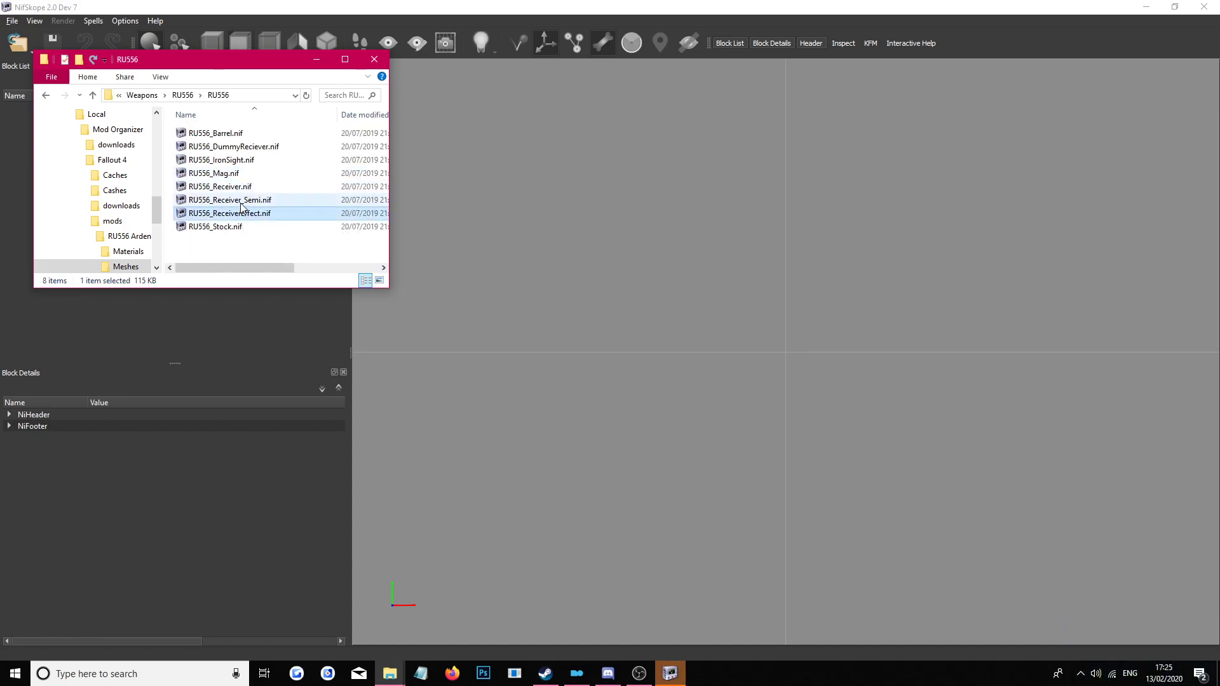
double_click(259, 185)
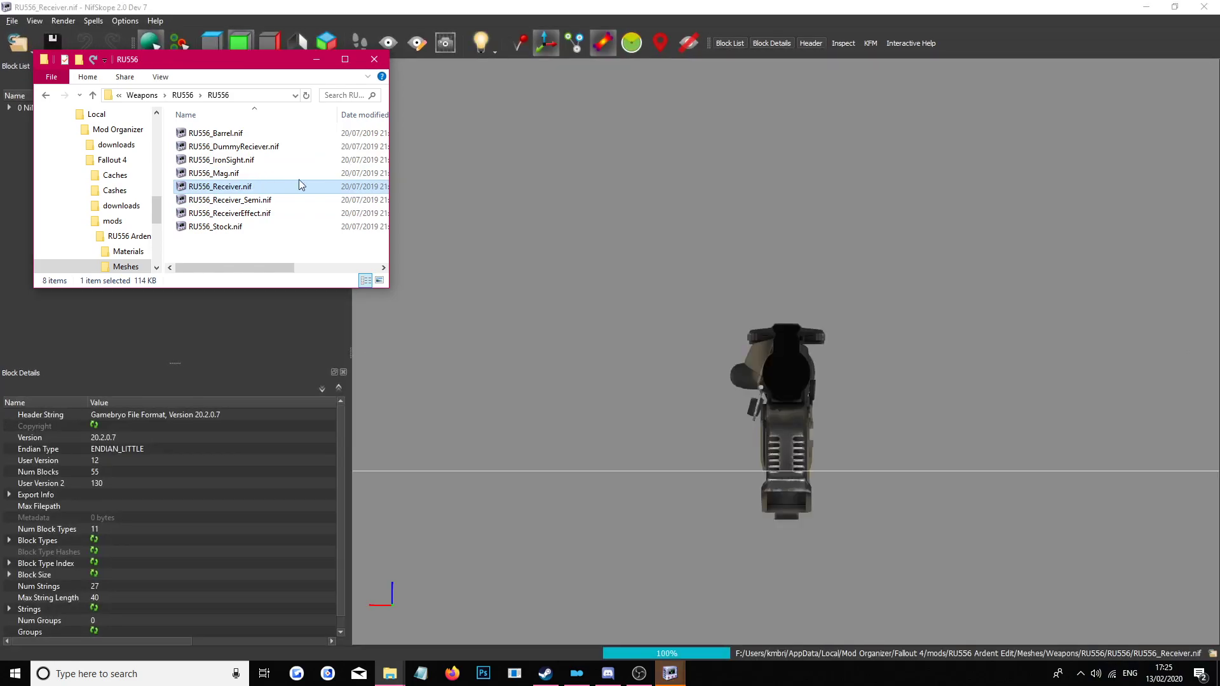
left_click(514, 277)
left_click_drag(515, 277, 664, 260)
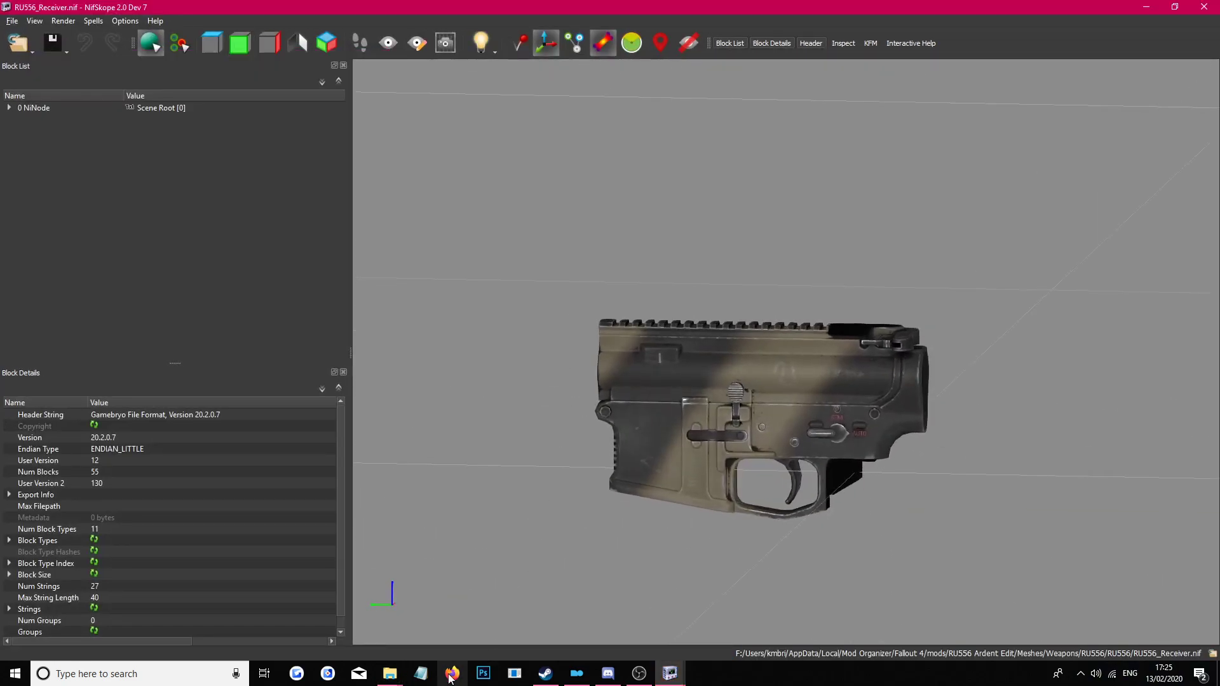
Step: Bring both mod folder windows over NifSkope and browse M4 Sport to meshes\Ardent\Arms\M4
left_click(390, 677)
left_click(348, 614)
left_click(390, 675)
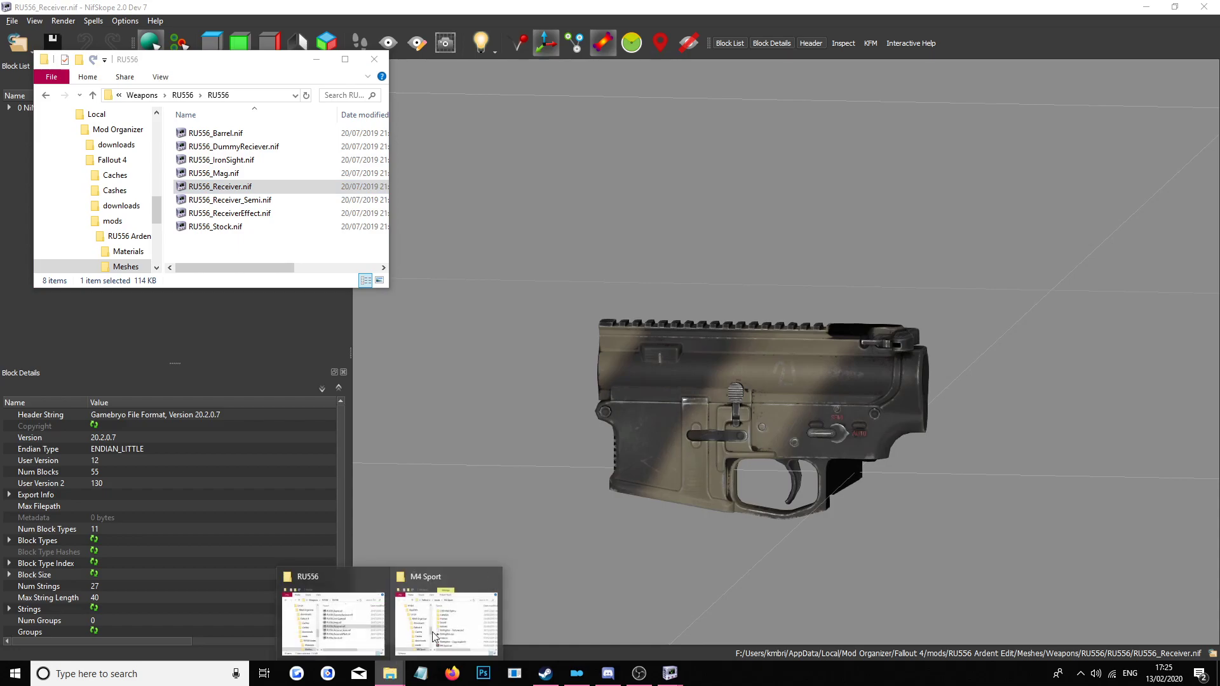
left_click(458, 611)
double_click(203, 436)
double_click(210, 410)
double_click(238, 413)
double_click(237, 412)
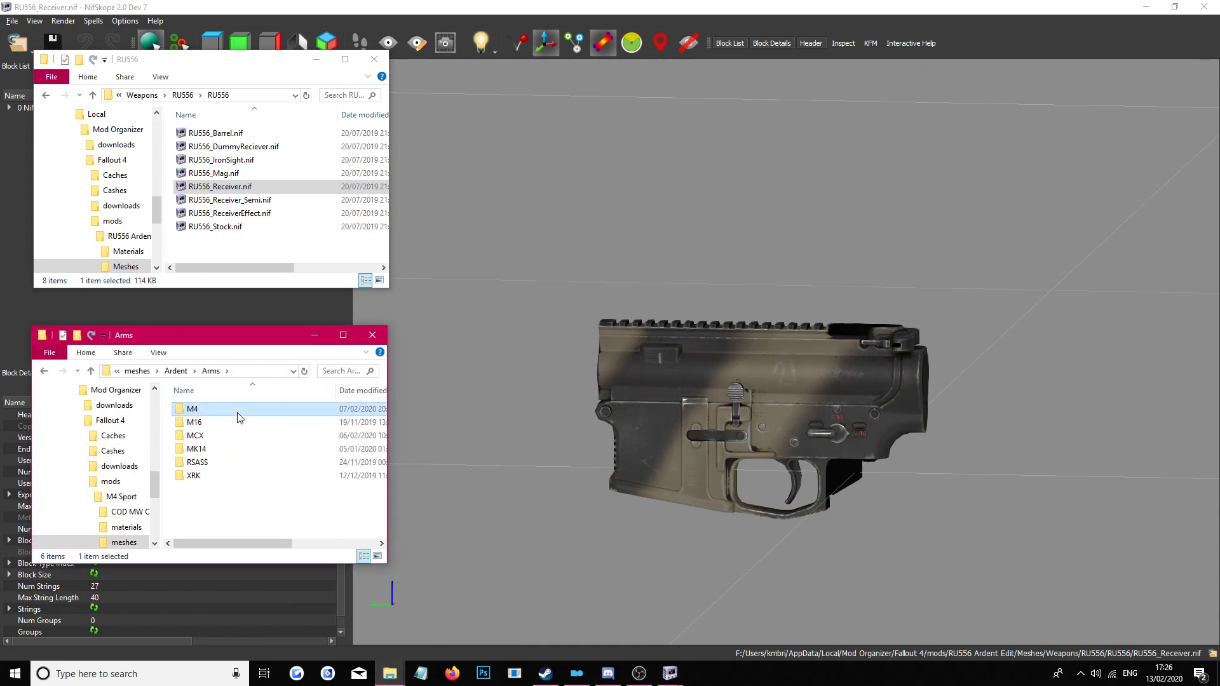
Step: Load Receiver_Noveske.nif from the M4 folder in a separate NifSkope window
scroll(240, 423, "down", 4)
scroll(241, 470, "up", 1)
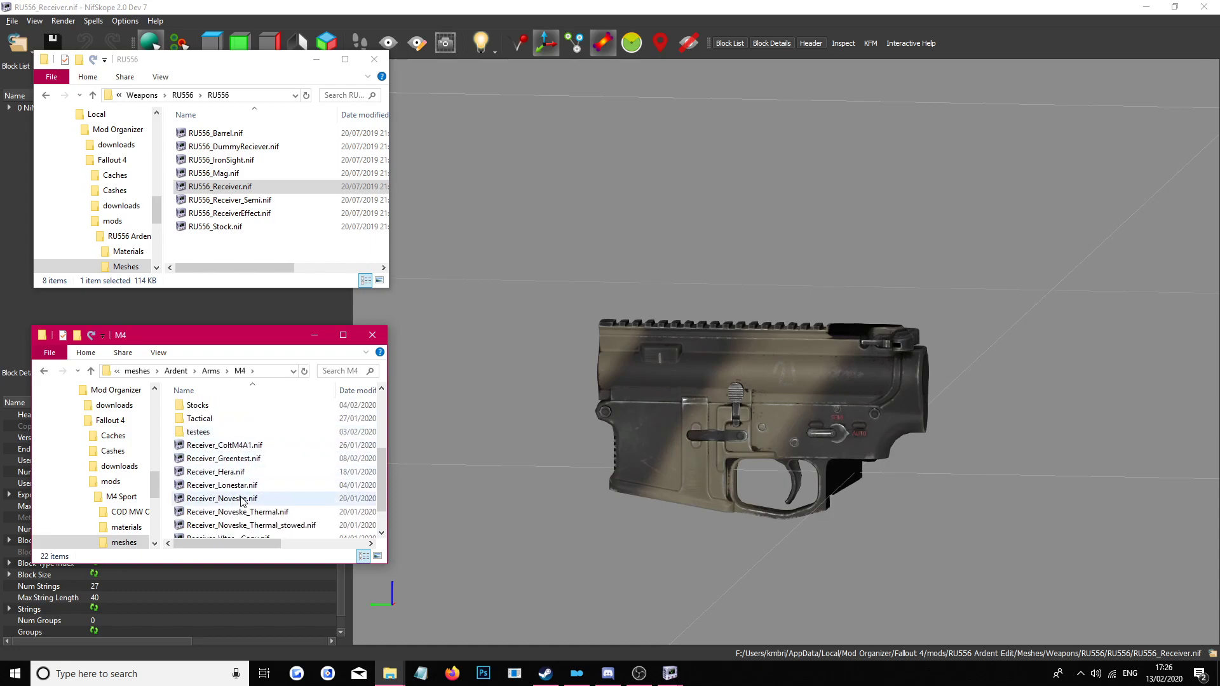
left_click(247, 499)
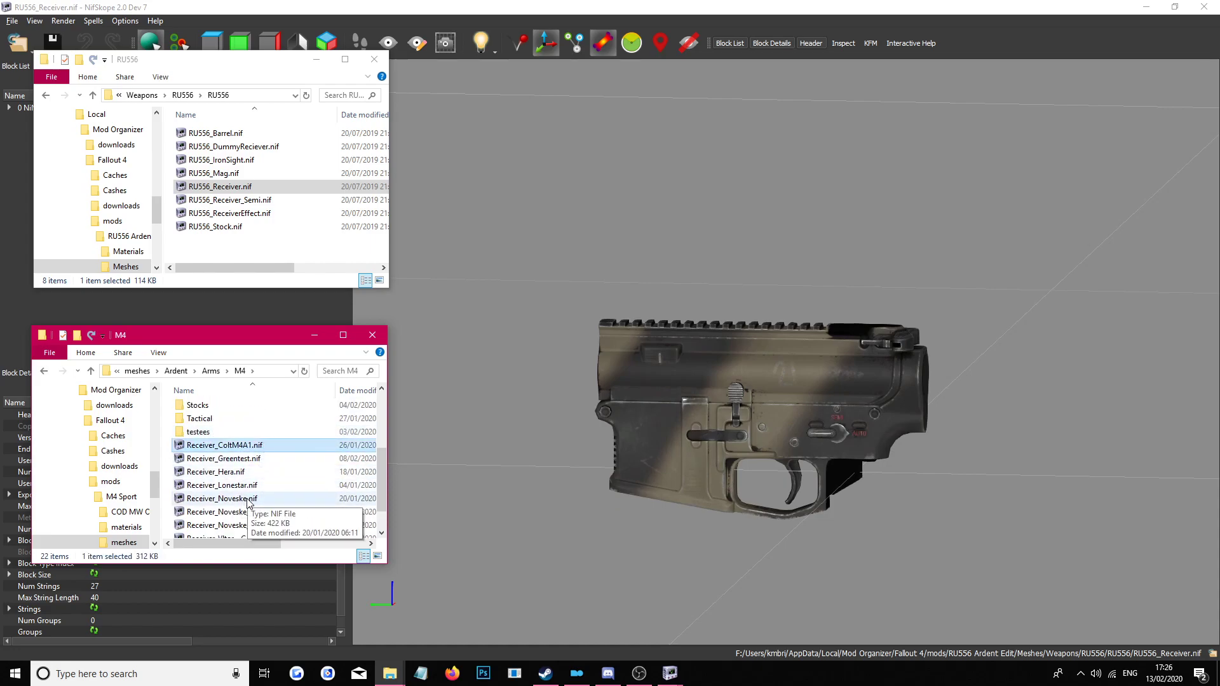
left_click_drag(248, 499, 728, 330)
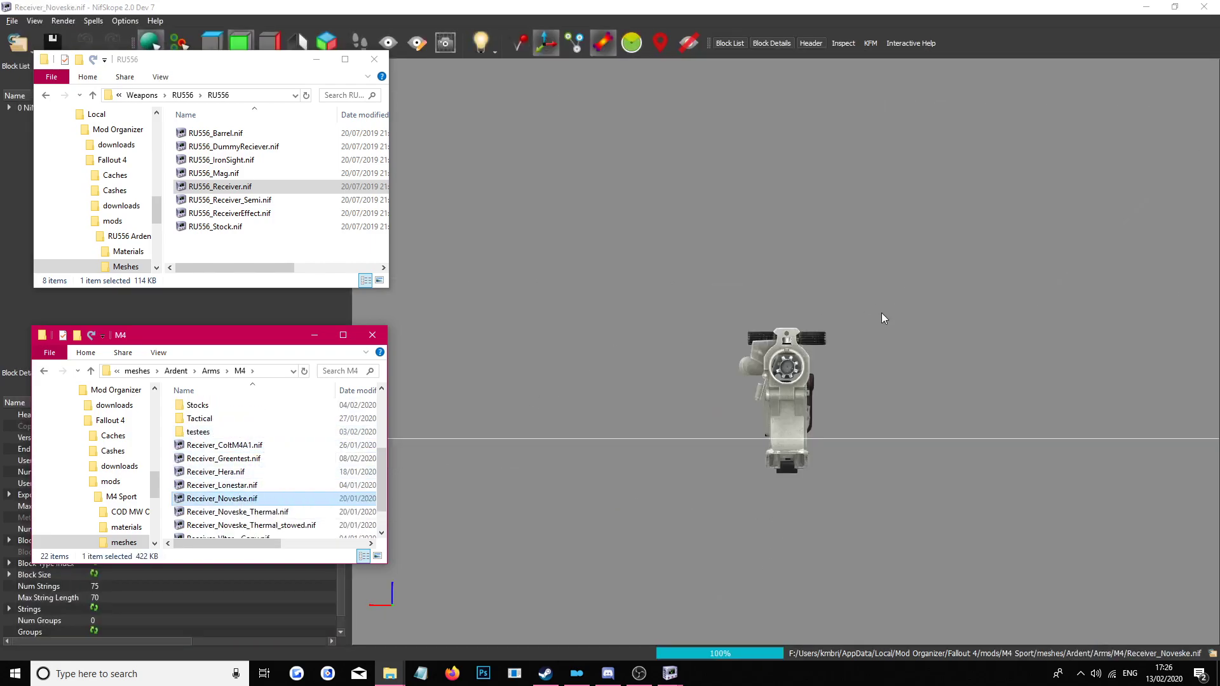
Step: Arrange the two receiver NifSkope windows side by side and widen the 3D view of RU556_Receiver.nif
key("super+Right")
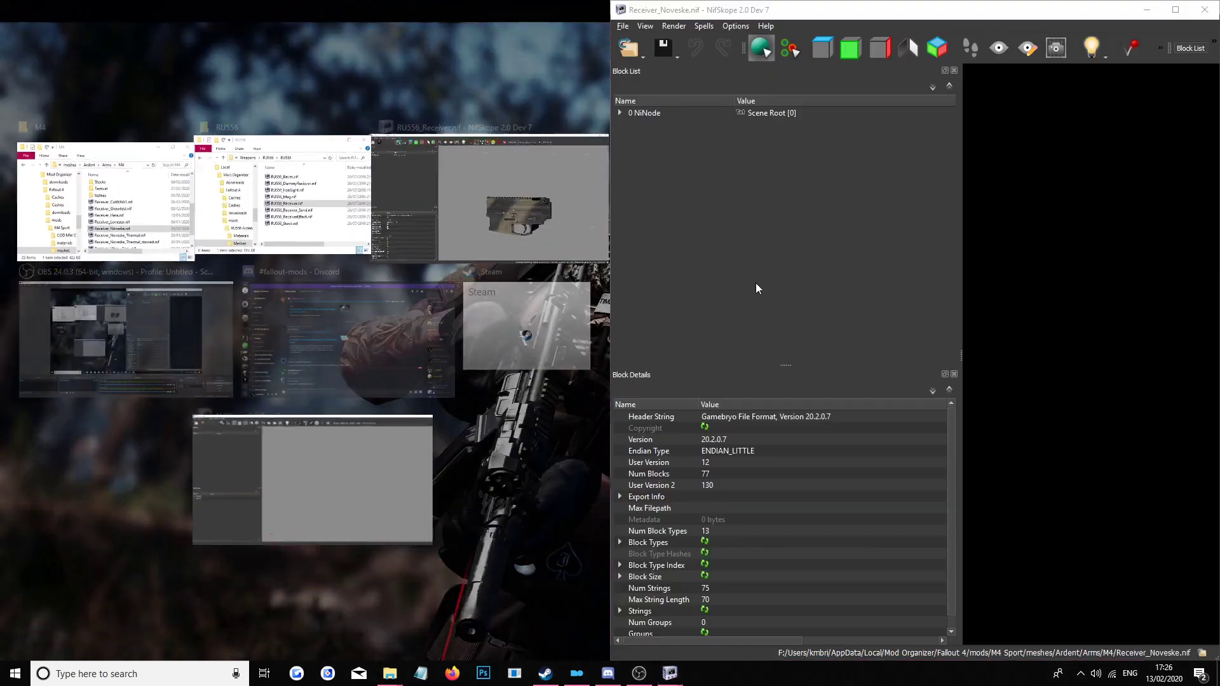
left_click(437, 210)
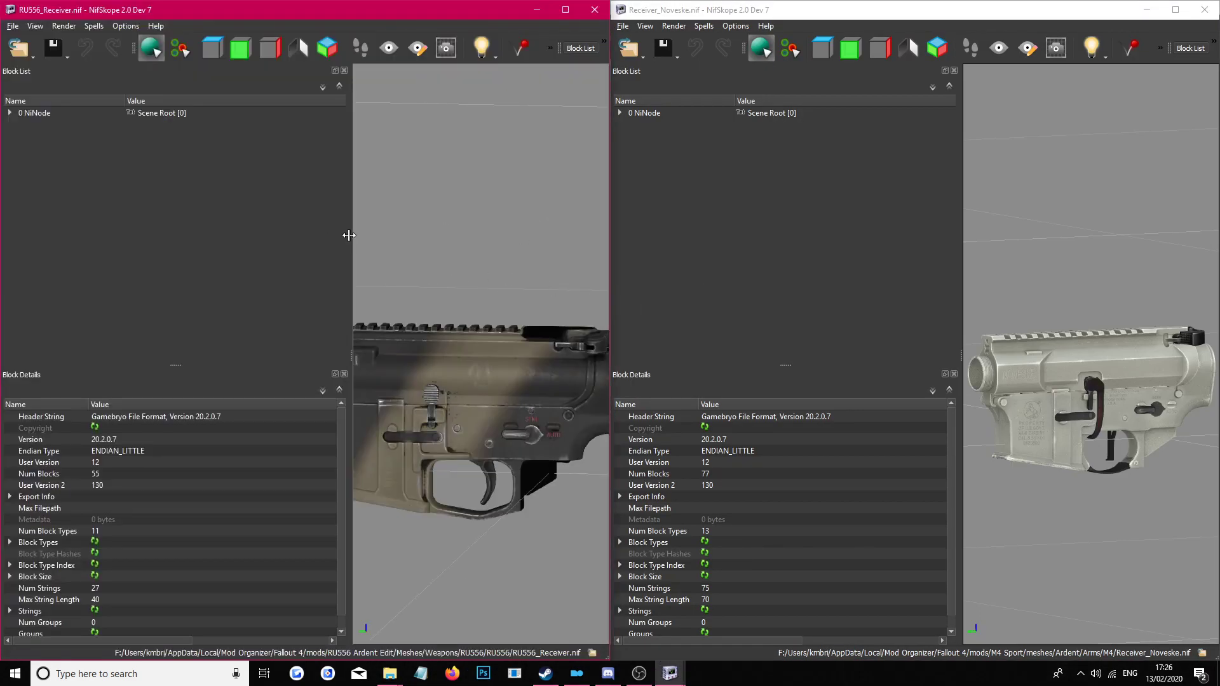
left_click_drag(348, 235, 190, 231)
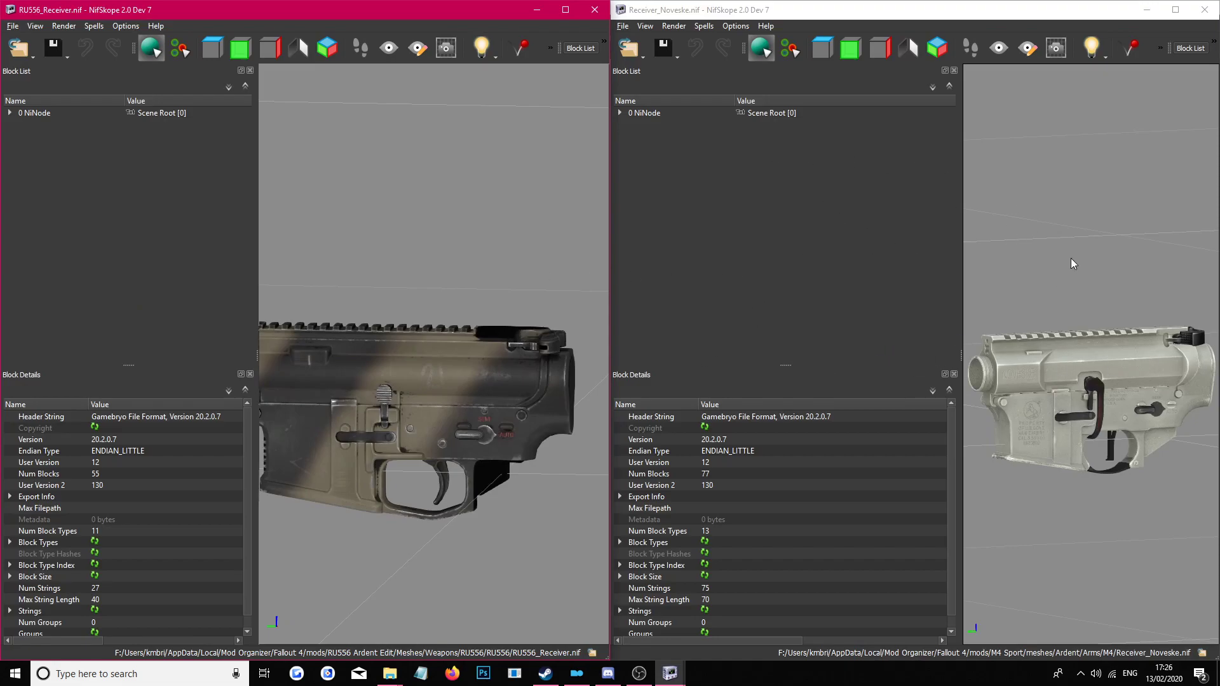
Step: Copy the branch of the reciever_ar15_noveske_gen3_LOD0 shape in Receiver_Noveske.nif
left_click(1092, 351)
right_click(1094, 348)
mouse_move(1106, 351)
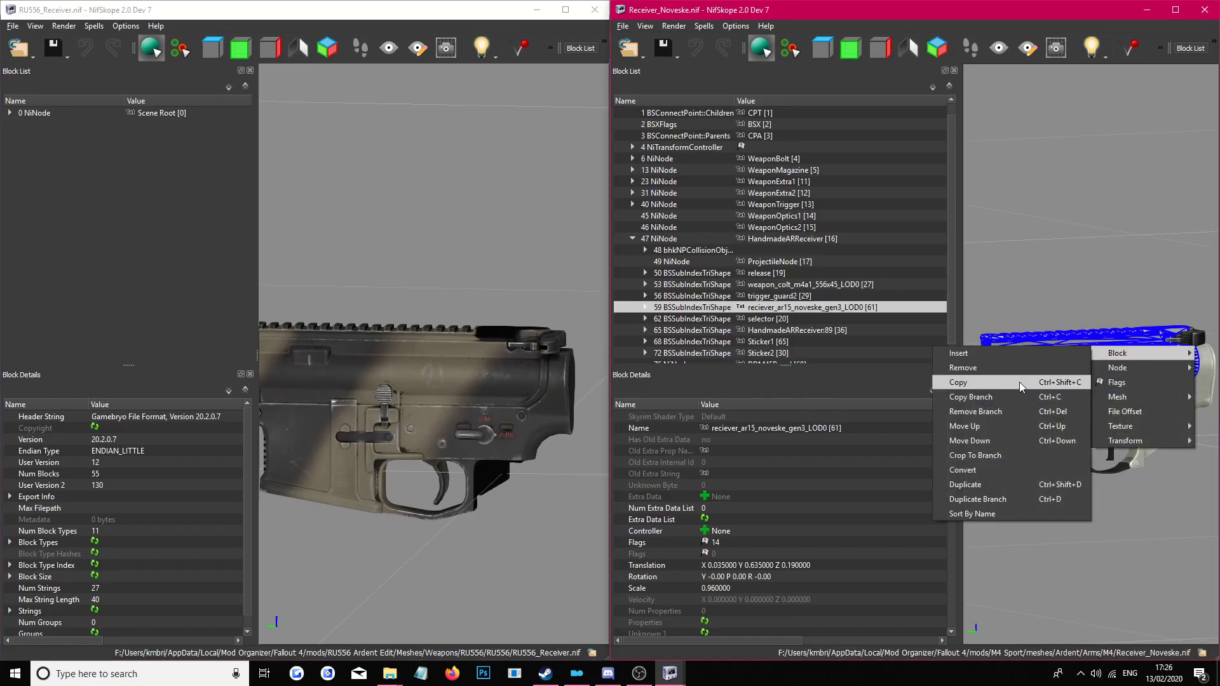
left_click(1007, 398)
Step: Select the upper receiver and weapon_colt_m4a1_556x45_LOD0 lower receiver shapes in Receiver_Noveske.nif to inspect them
left_click(1027, 417)
left_click(1049, 365)
left_click(1036, 401)
left_click(1047, 385)
left_click(1046, 385)
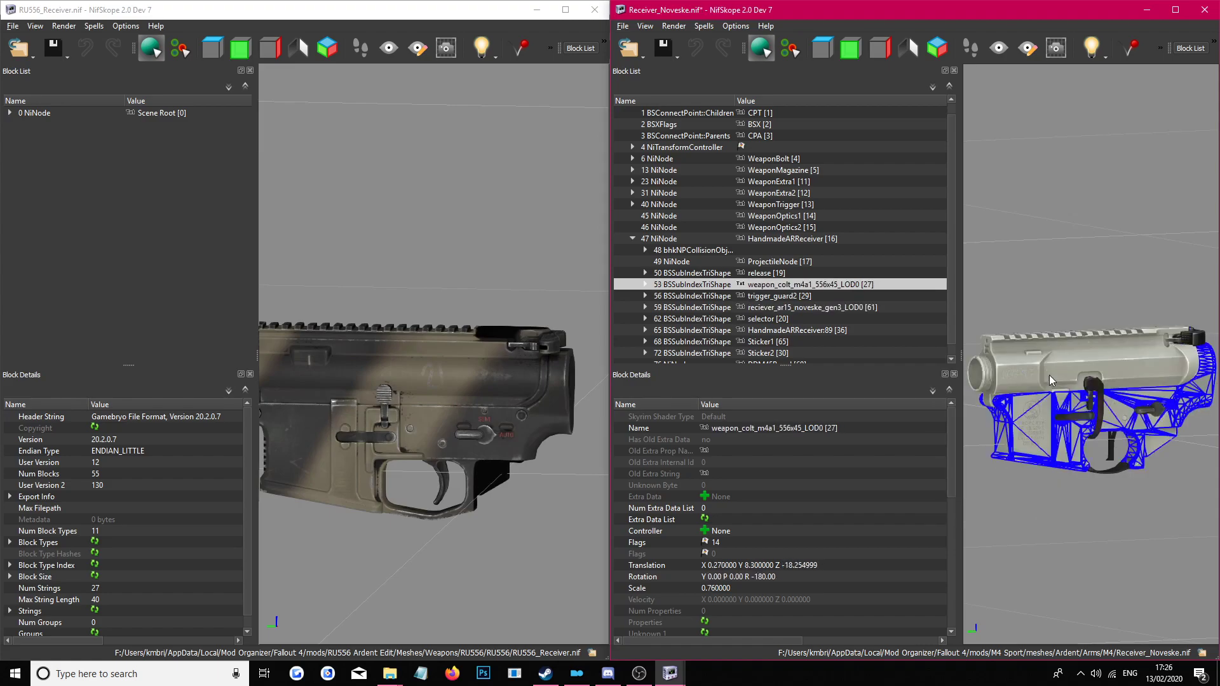
left_click(1051, 375)
Step: Maximize the RU556_Receiver.nif window
left_click(565, 10)
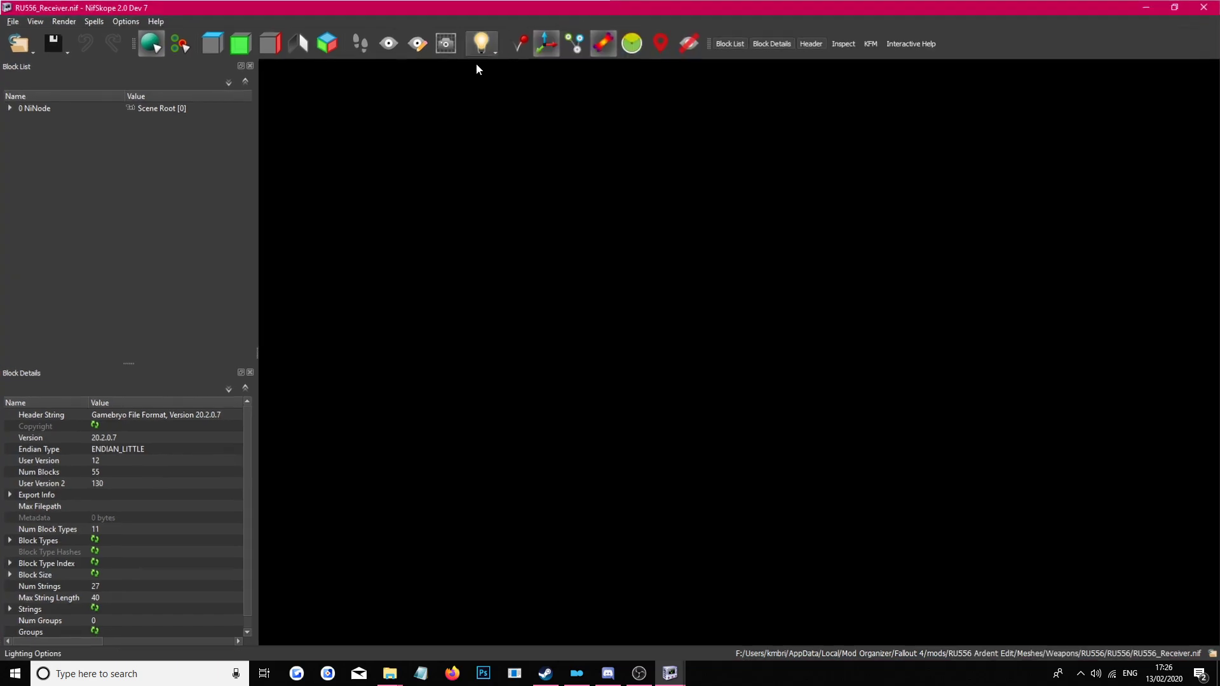
left_click(11, 21)
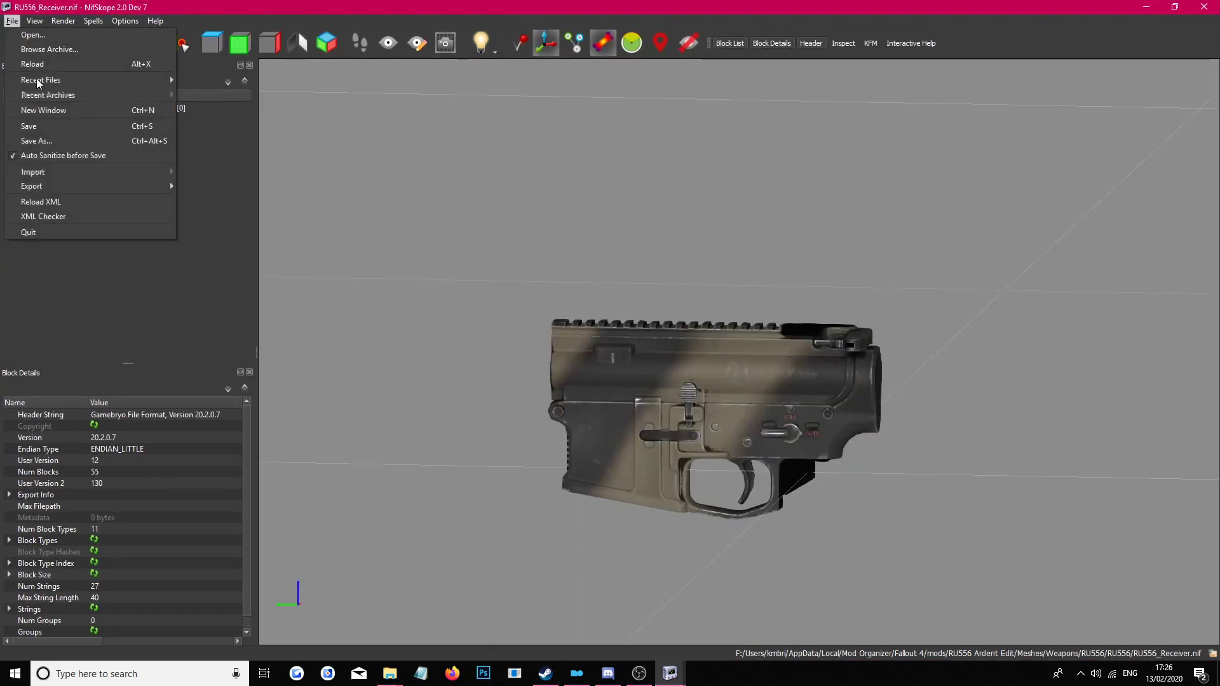
left_click(48, 141)
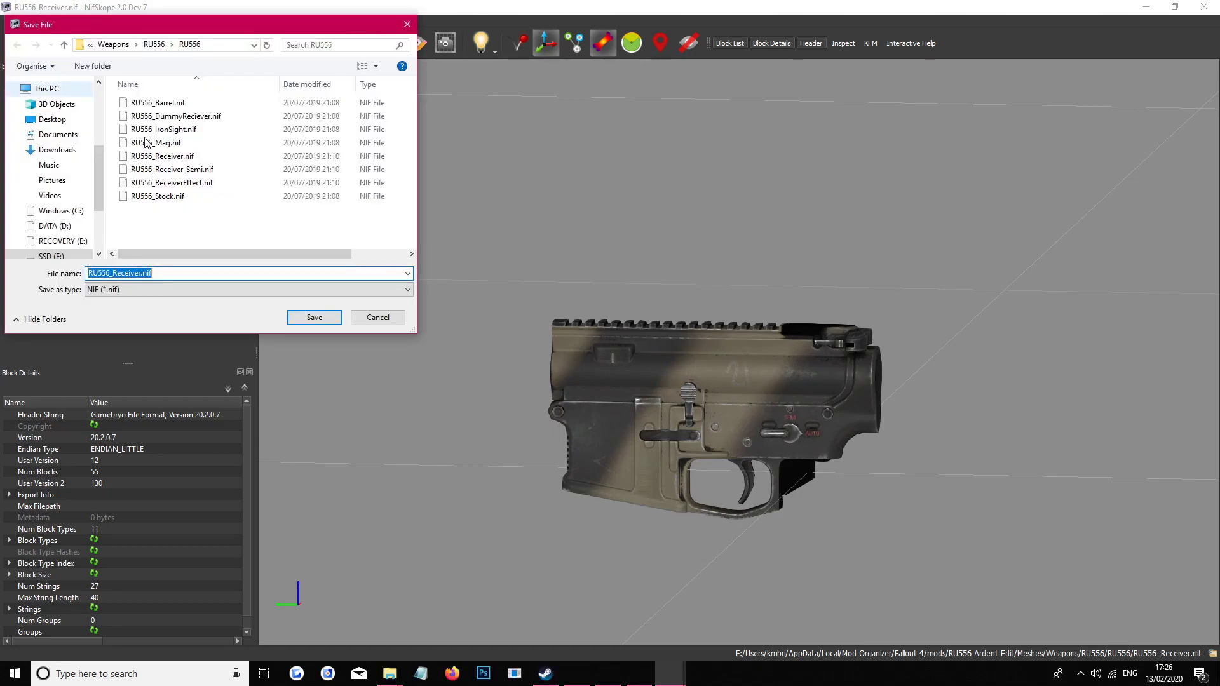
left_click(142, 272)
type("2")
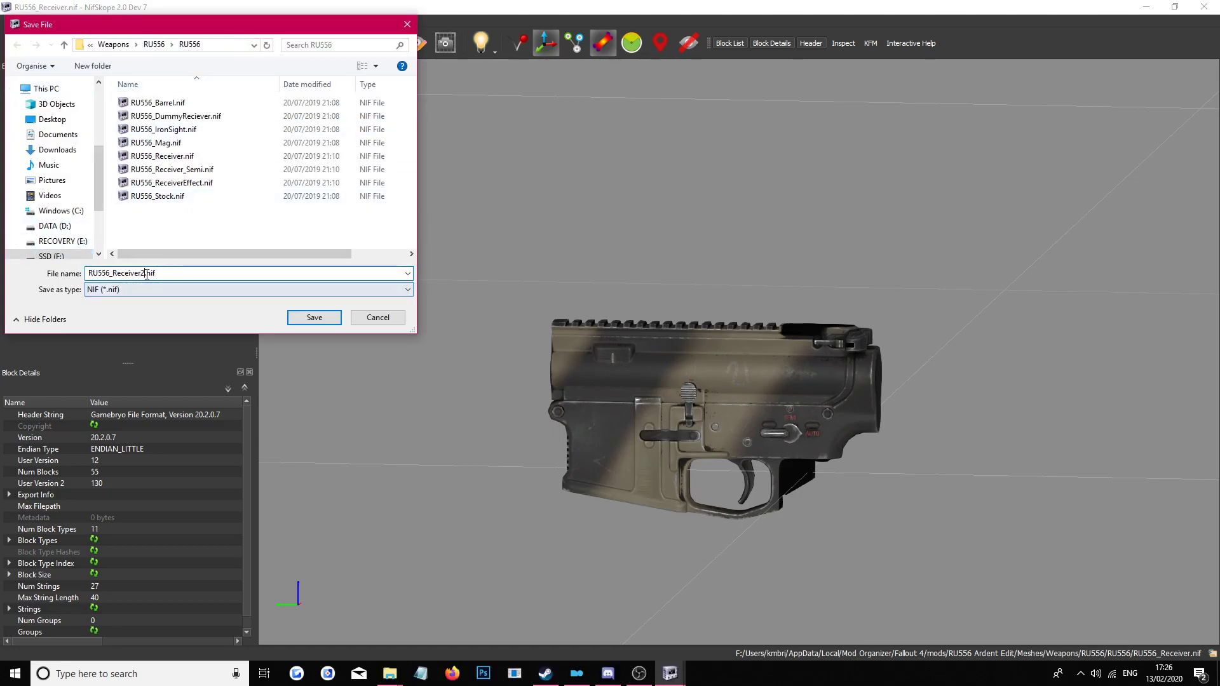
key("shift+Home")
left_click(349, 233)
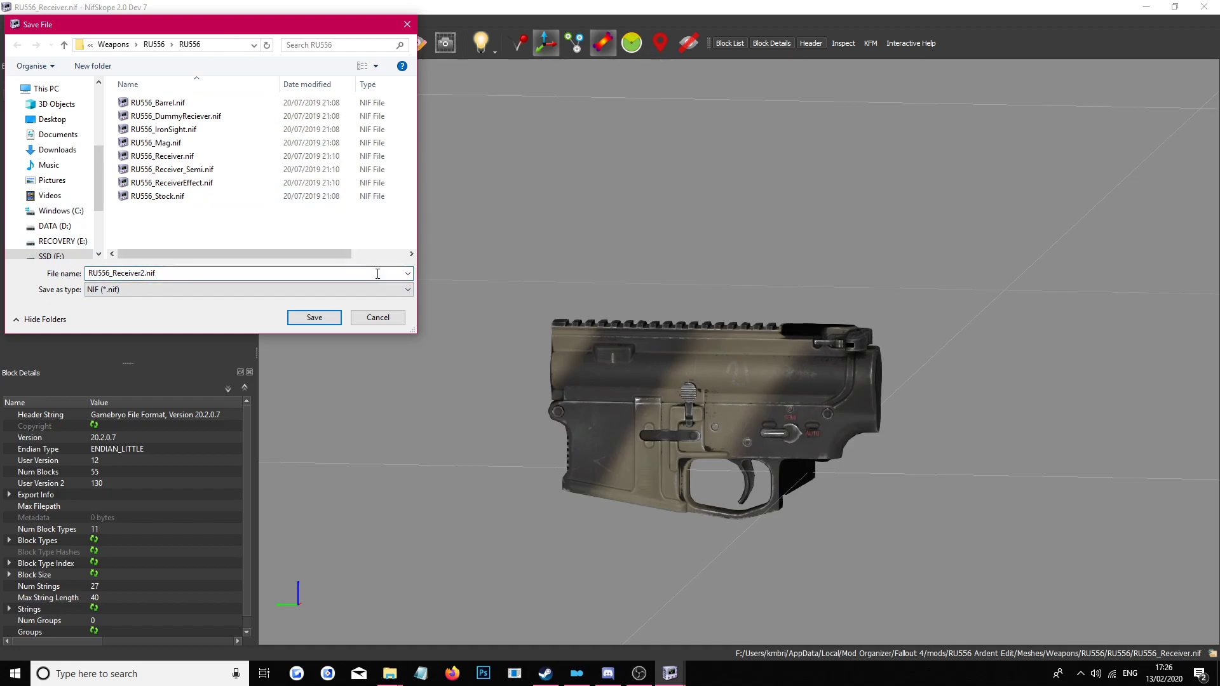
left_click(377, 318)
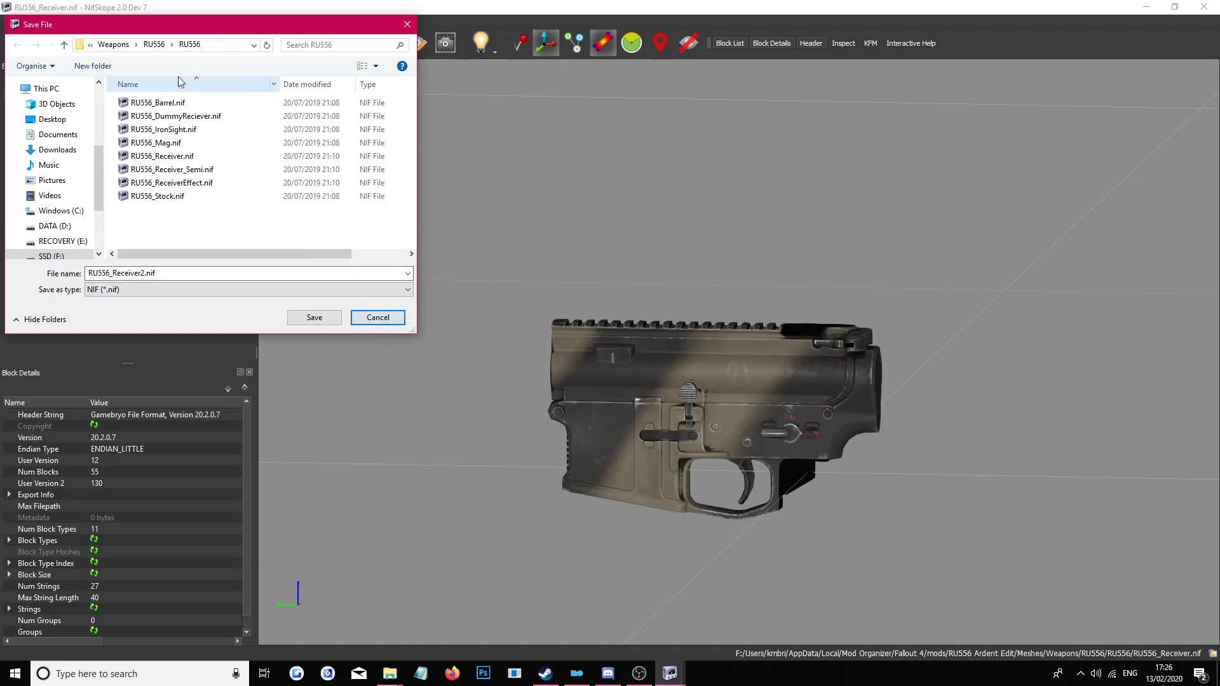
left_click(402, 324)
Step: Expand the Scene Root of RU556_Receiver.nif and look through its child nodes around the receiver model
left_click_drag(724, 273, 765, 257)
left_click(9, 108)
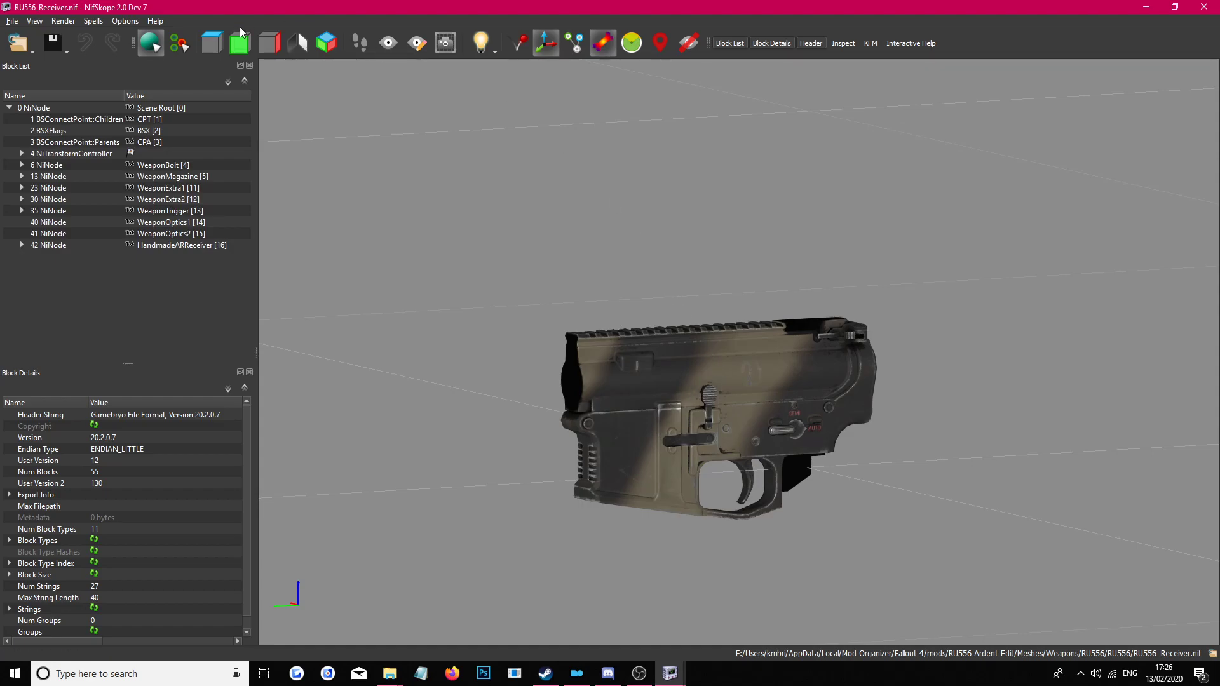
left_click(9, 108)
left_click(10, 108)
left_click(82, 112)
left_click(91, 122)
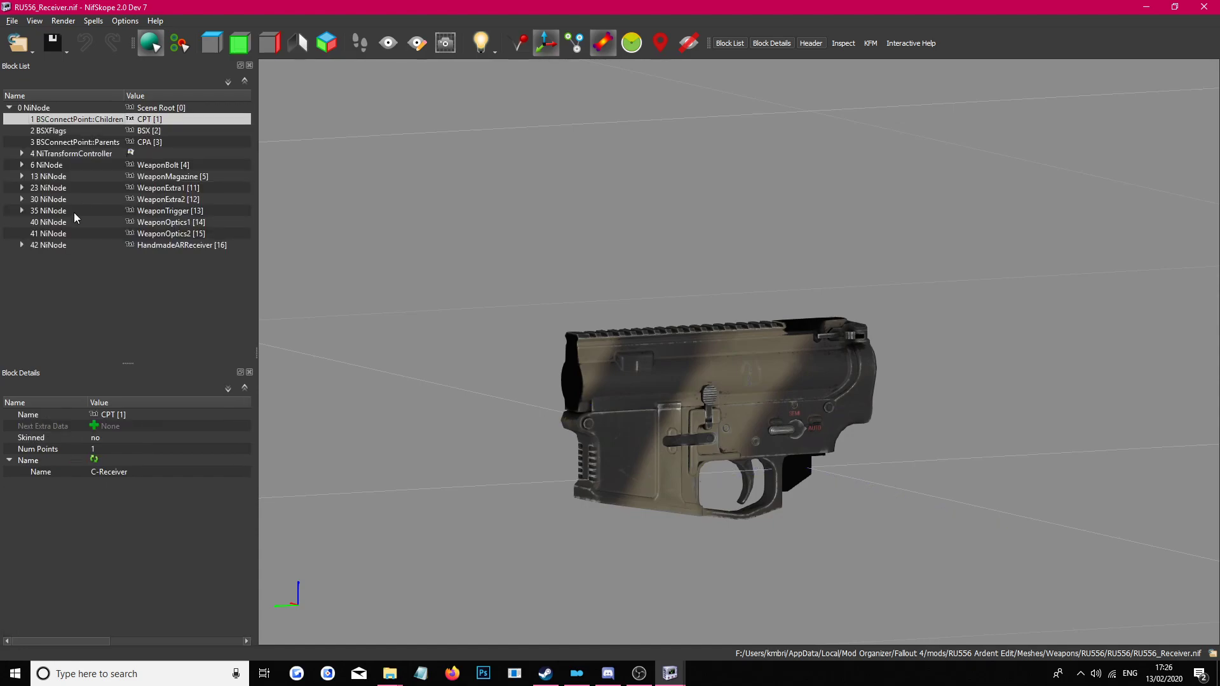
left_click(58, 246)
left_click(44, 109)
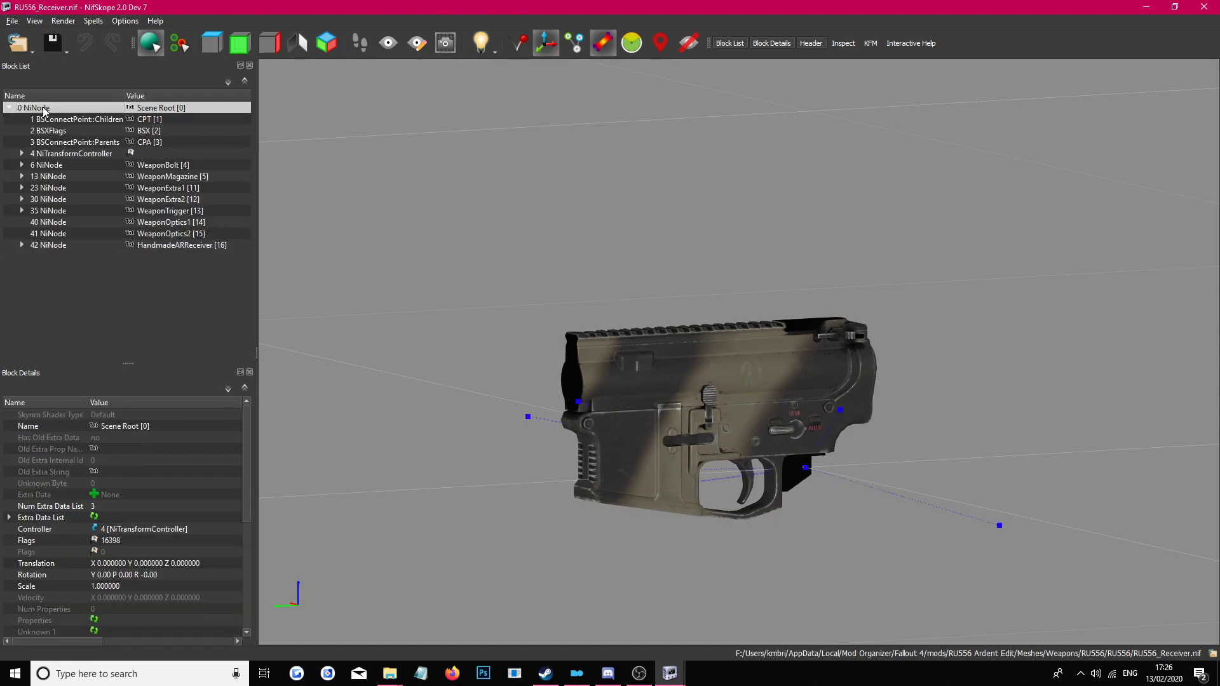
Step: Paste the copied Noveske upper receiver branch at the end of the RU556_Receiver.nif block list
right_click(65, 295)
mouse_move(95, 298)
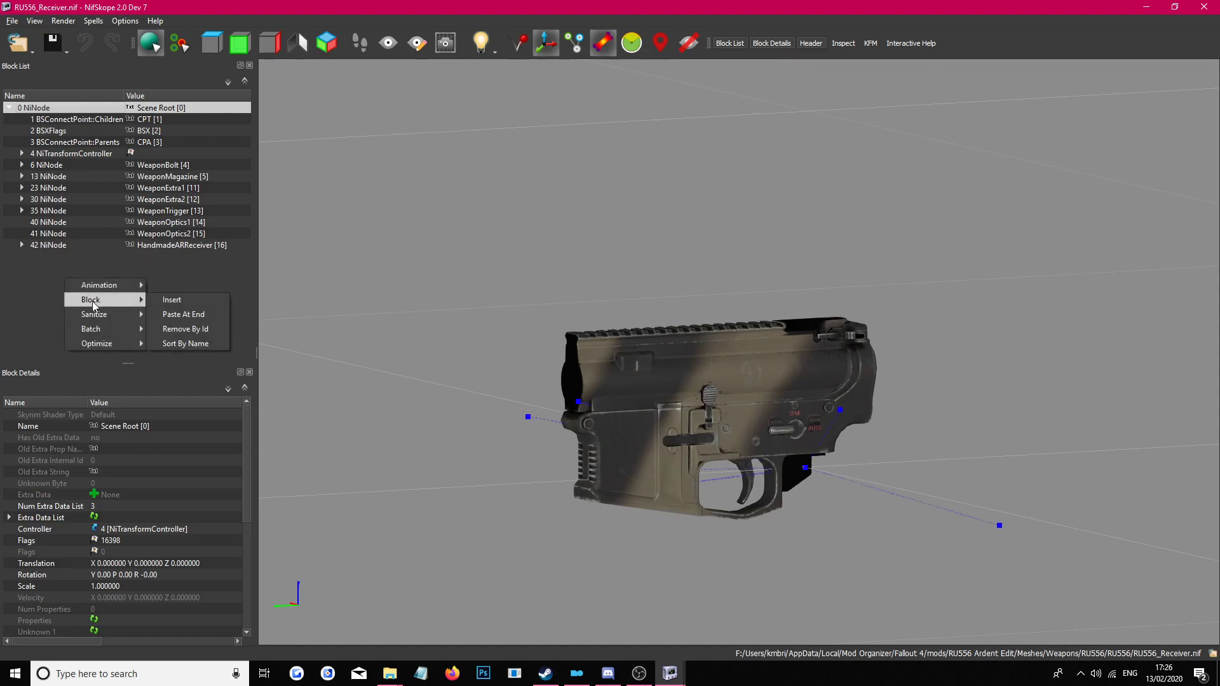
left_click(211, 316)
left_click(42, 110)
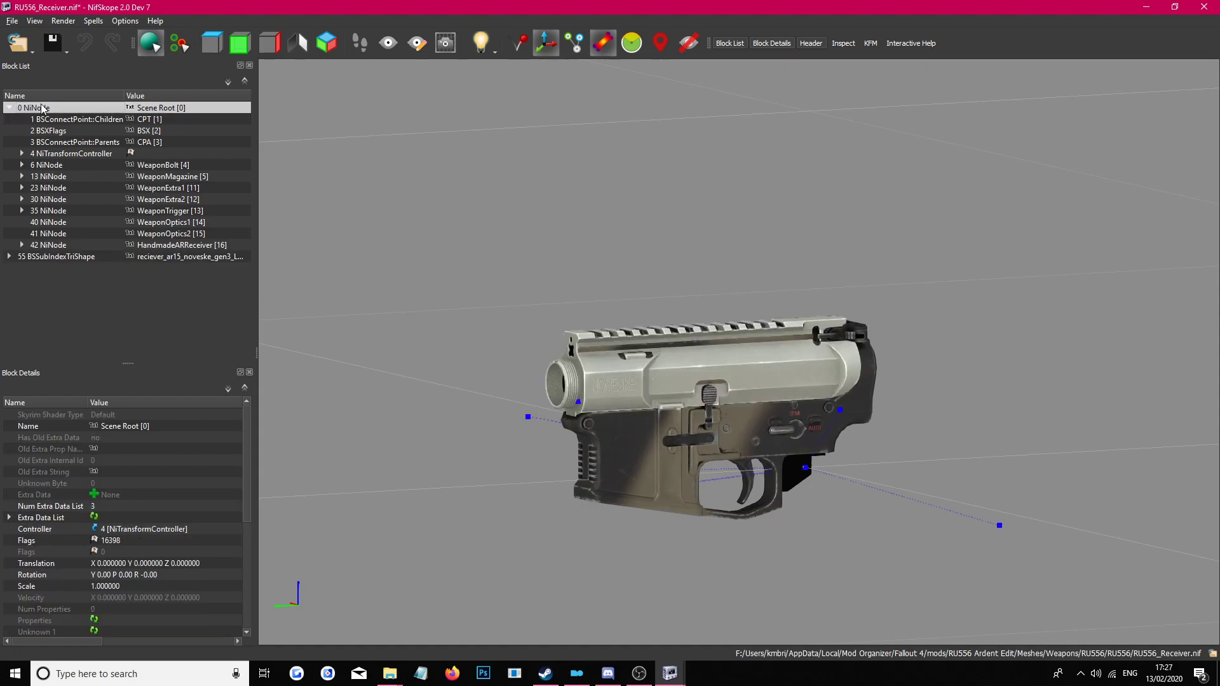
Step: Remove the pasted reciever_ar15_noveske_gen3_LOD0 branch that sits outside the Scene Root, and expand the root's nodes again
left_click(10, 108)
left_click(64, 120)
left_click(66, 109)
left_click(64, 120)
left_click(66, 110)
right_click(64, 119)
mouse_move(95, 113)
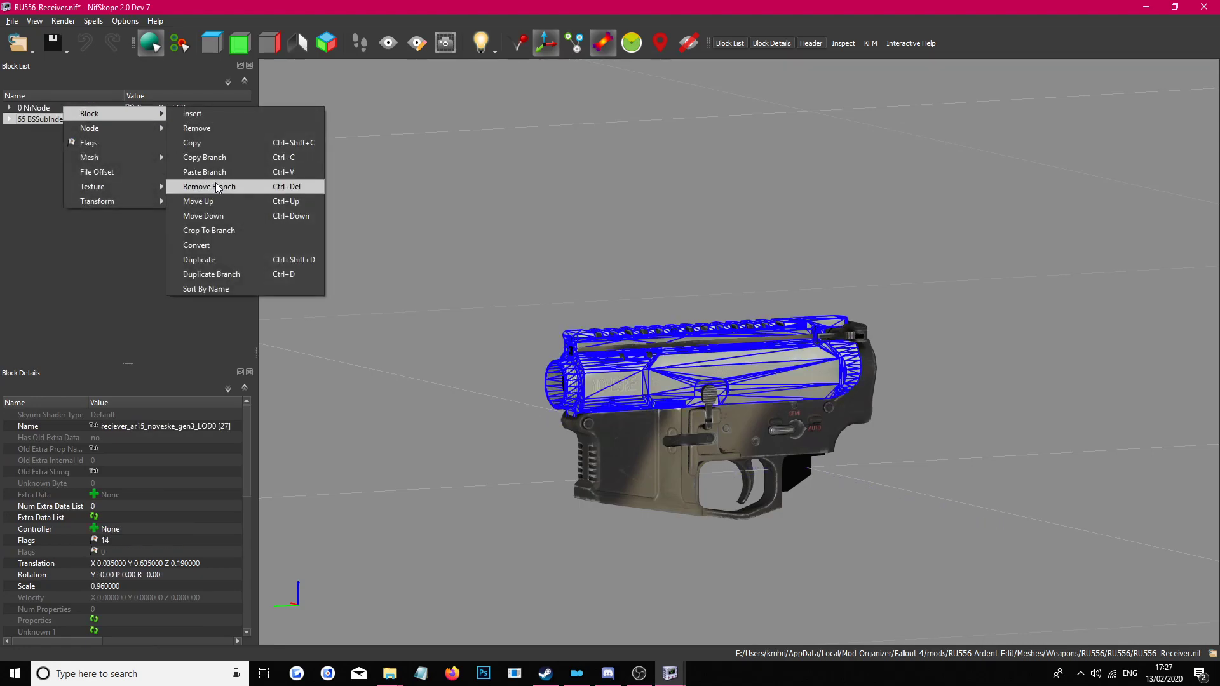
left_click(217, 187)
left_click(10, 109)
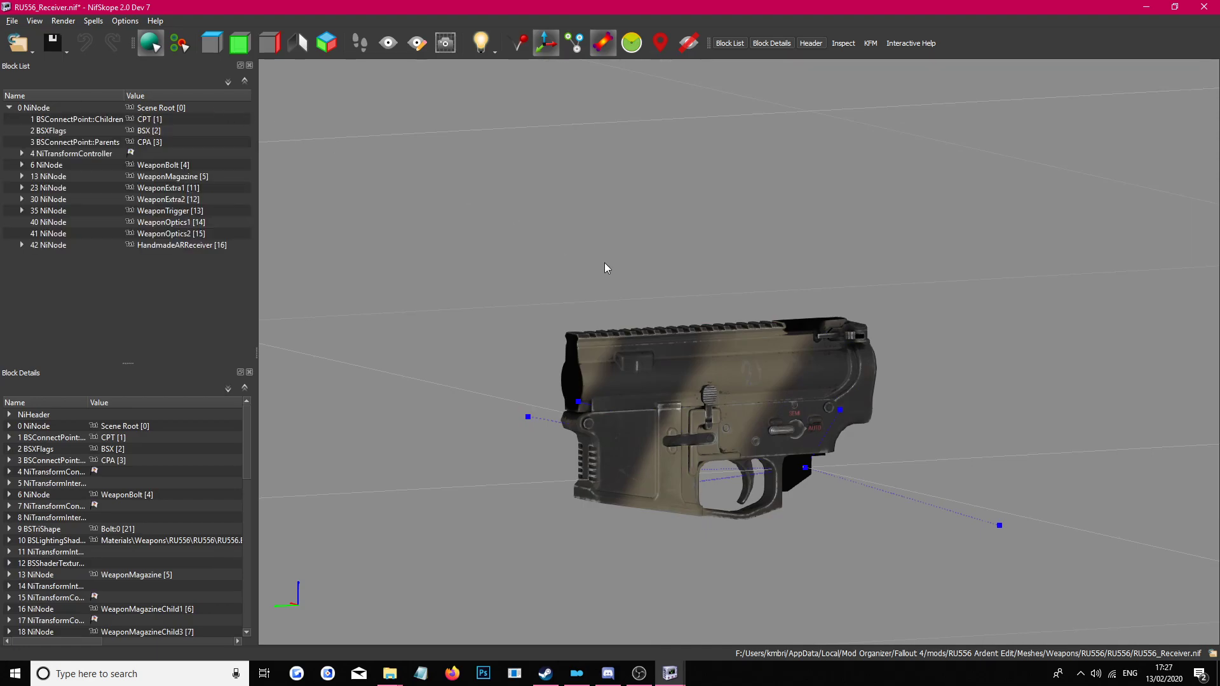
Step: Examine the Receiver:0 shape and the HandmadeARReceiver, bolt, magazine, extra, trigger and optics nodes that drive the animations
left_click(724, 360)
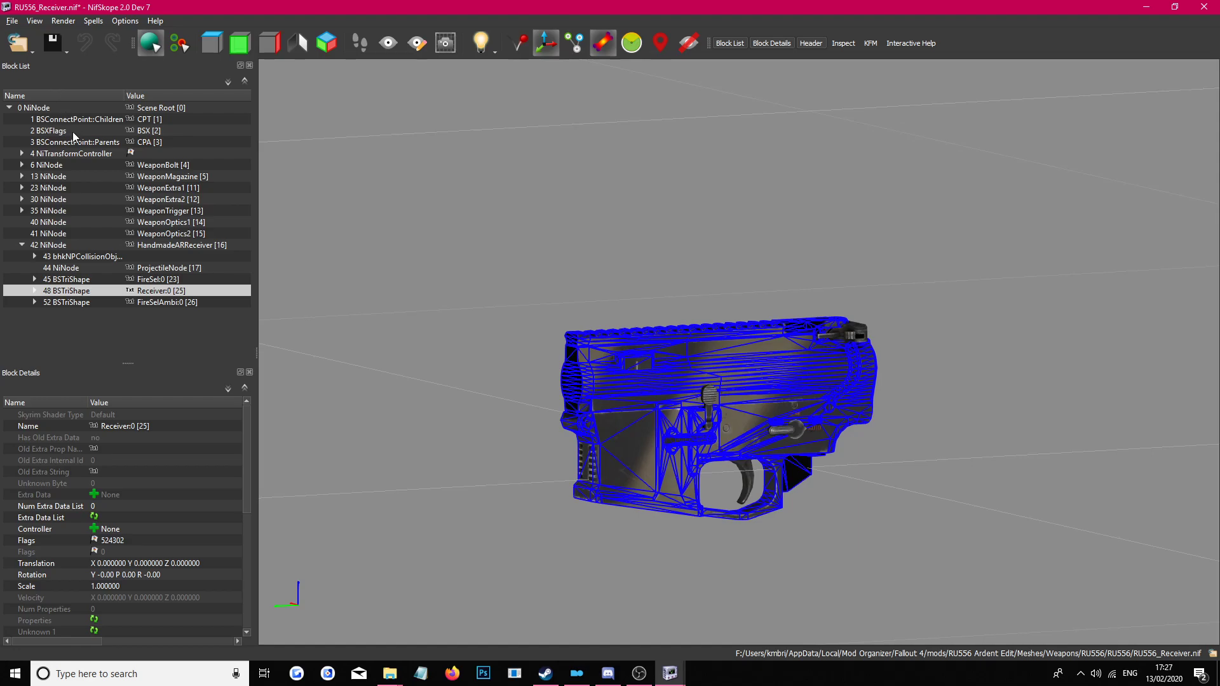
left_click(194, 247)
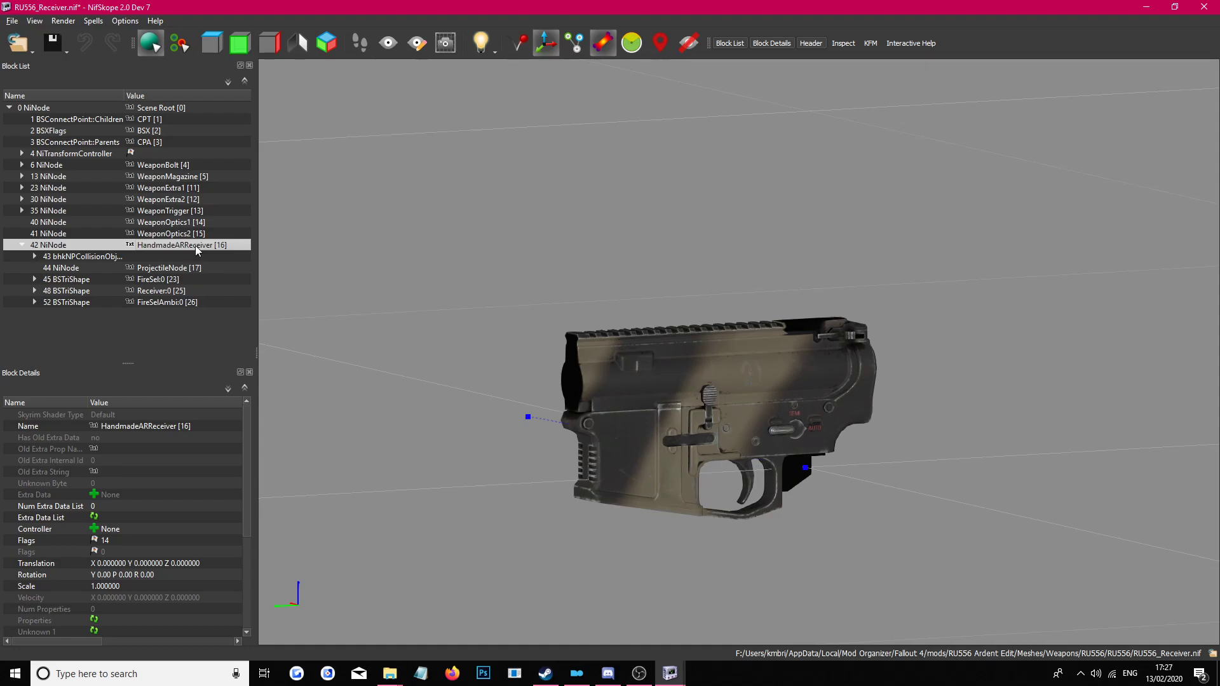
left_click(181, 166)
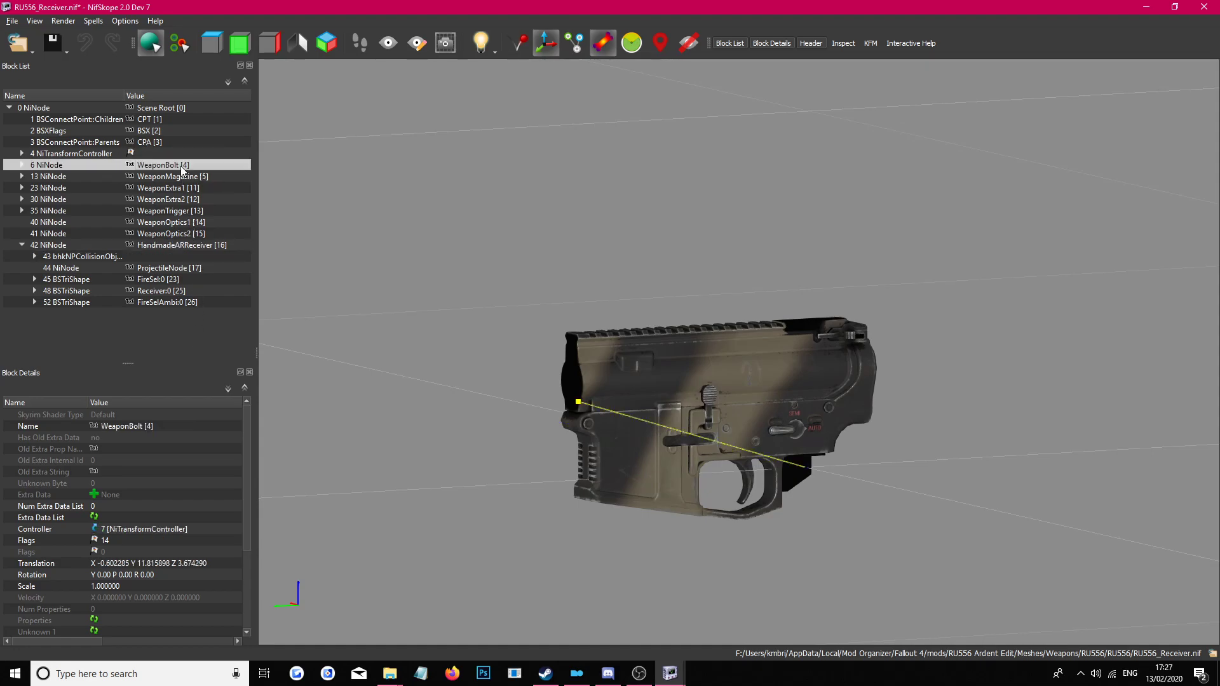
key("Down")
key("Down")
key("Down")
key("Down")
key("Down")
key("Down")
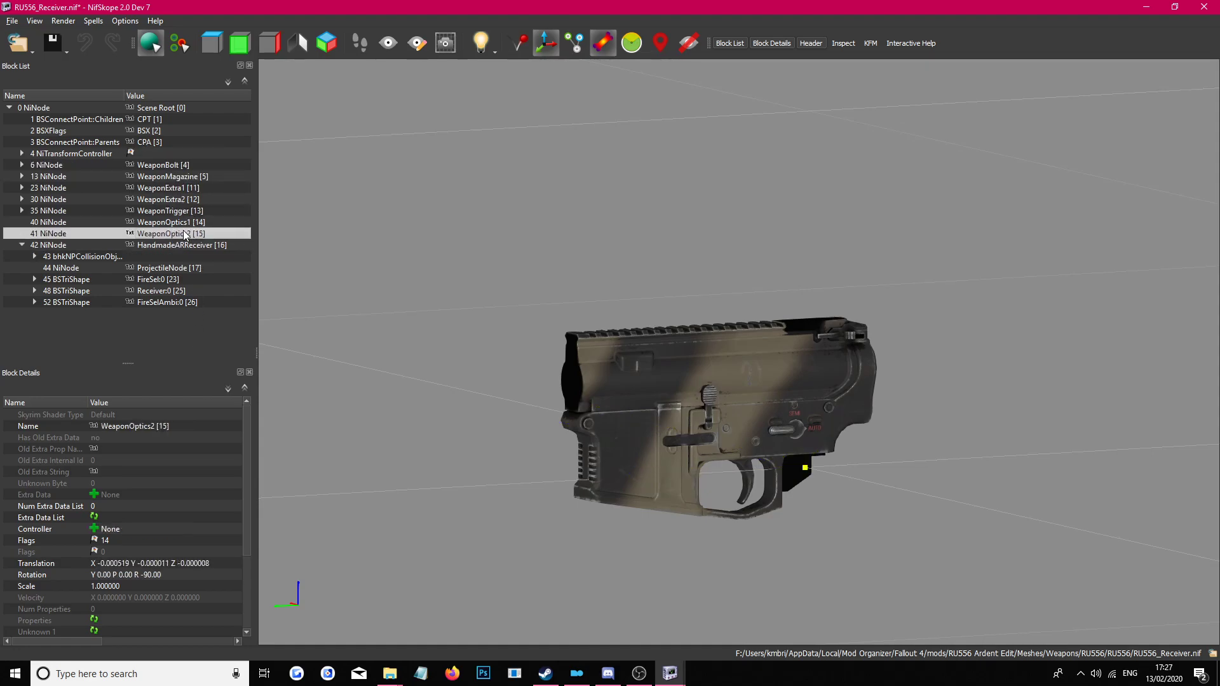
left_click(176, 213)
left_click(177, 222)
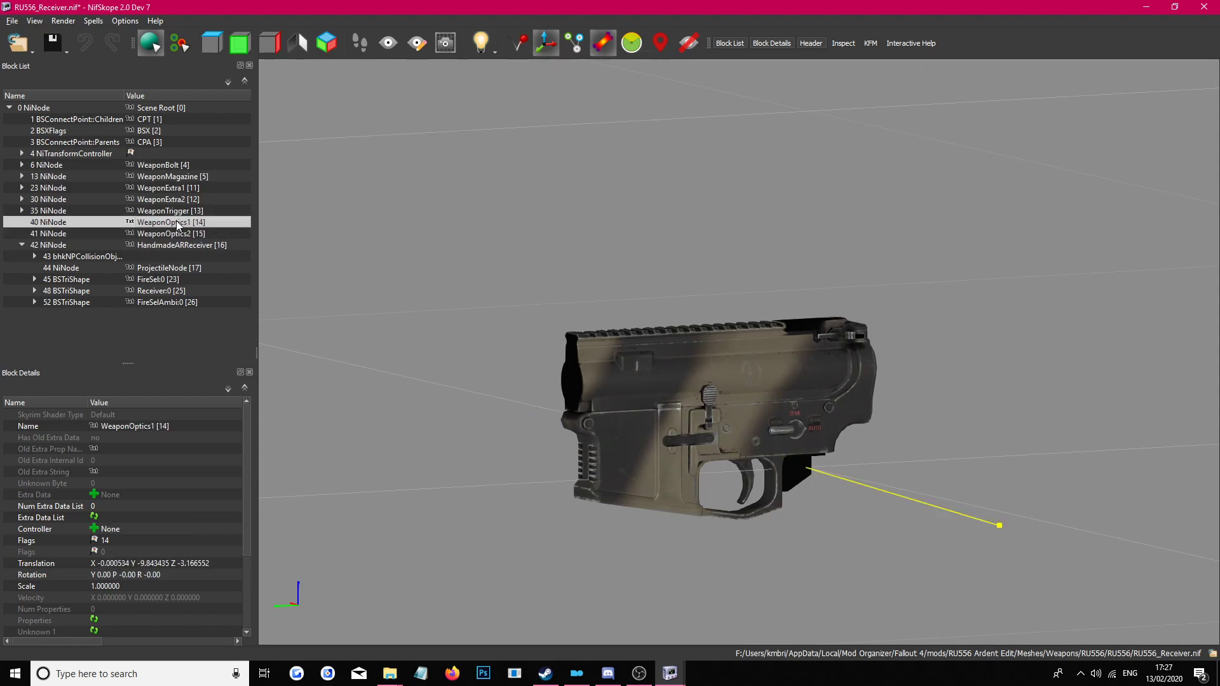
left_click(169, 177)
key("Up")
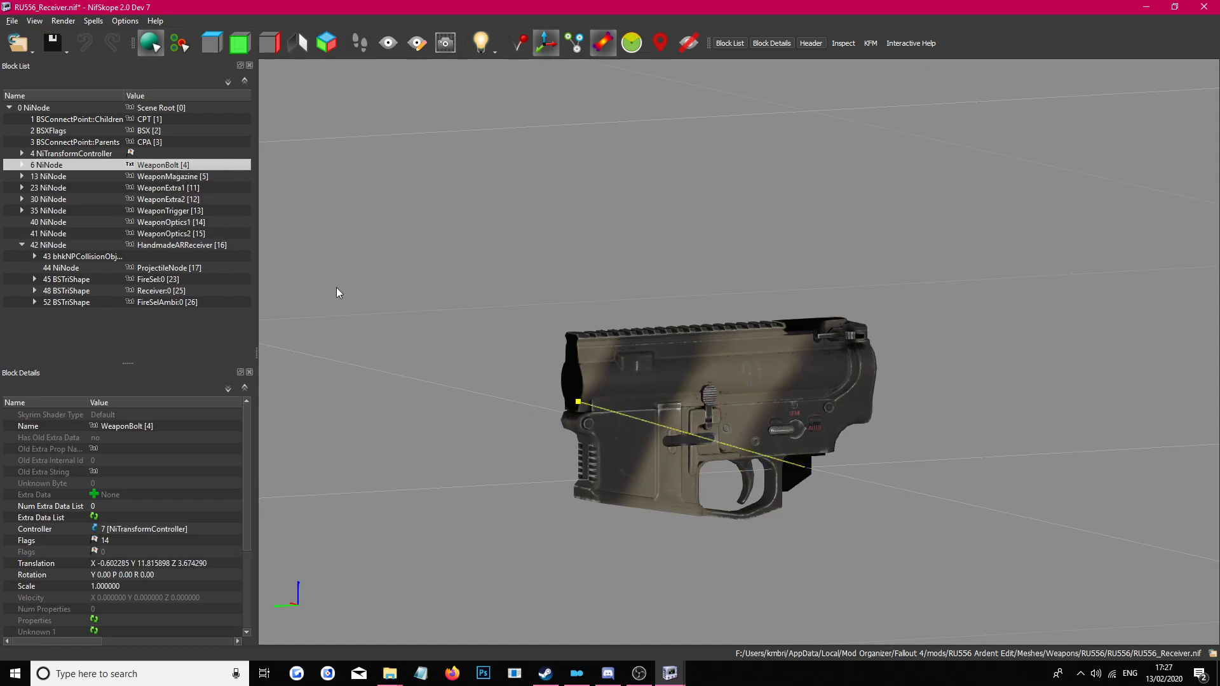
Step: Select the ChargingHandle:0 shape and inspect it from the rear and side of the receiver
left_click(835, 336)
left_click_drag(836, 336, 699, 317)
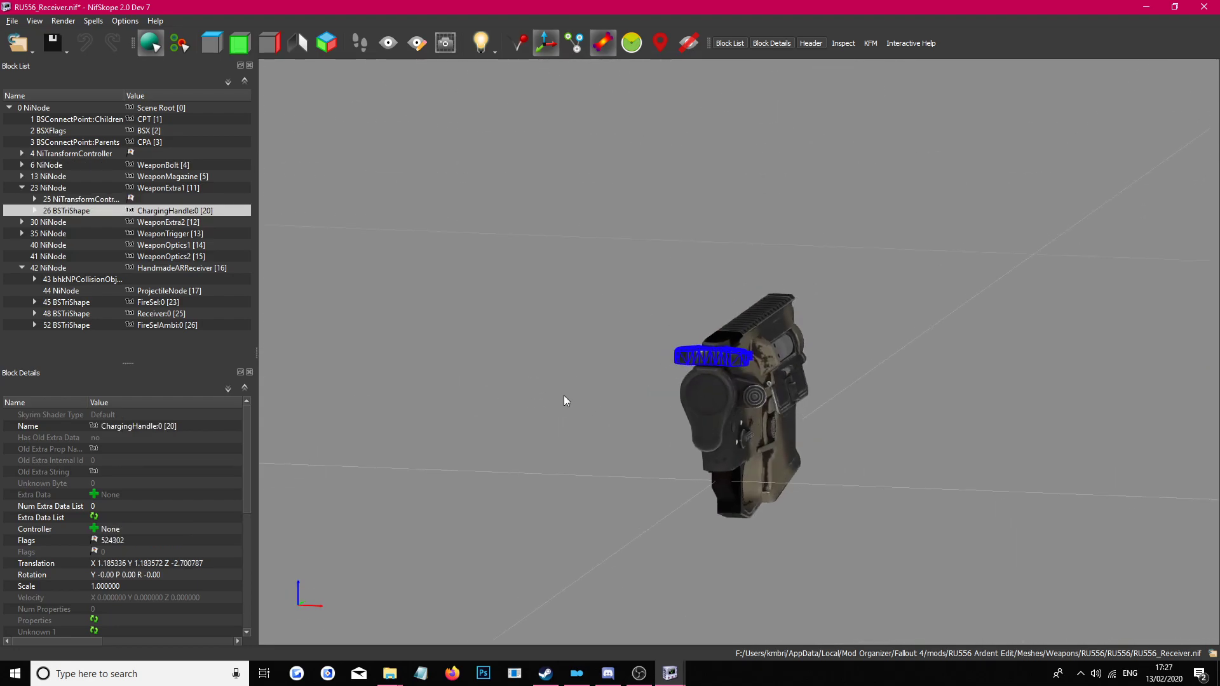
left_click_drag(710, 261, 783, 254)
left_click(642, 261)
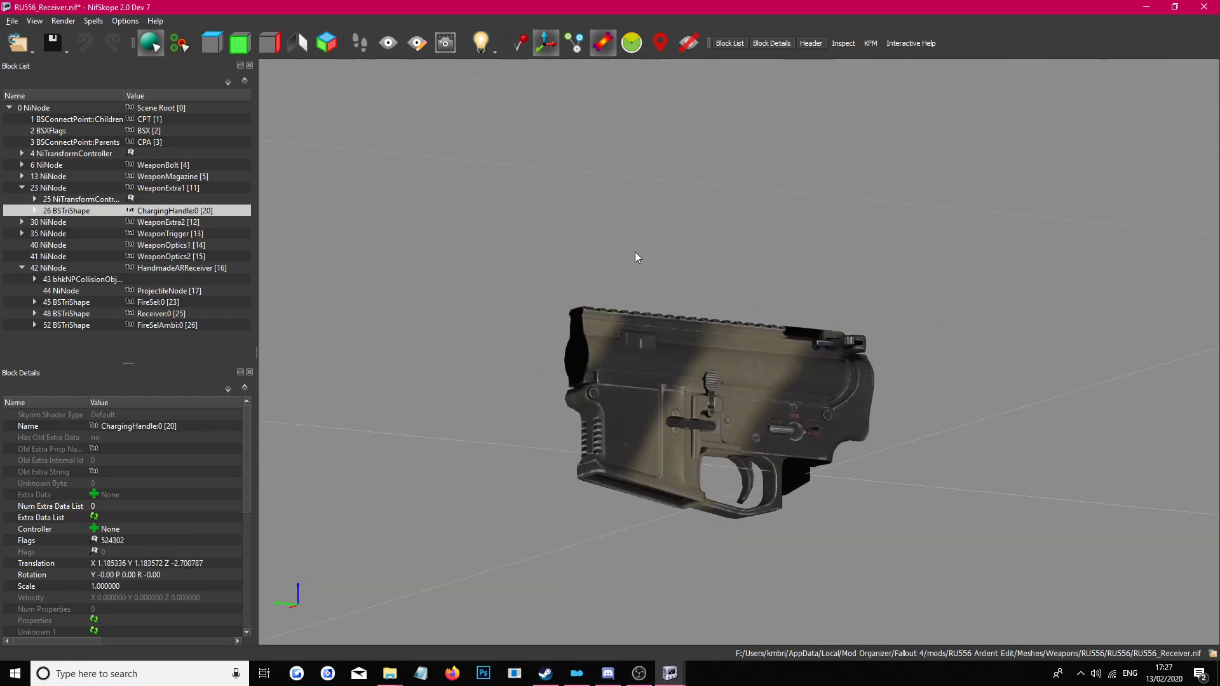
left_click_drag(643, 261, 674, 254)
Step: Paste the copied Noveske upper receiver branch into the HandmadeARReceiver node
right_click(164, 269)
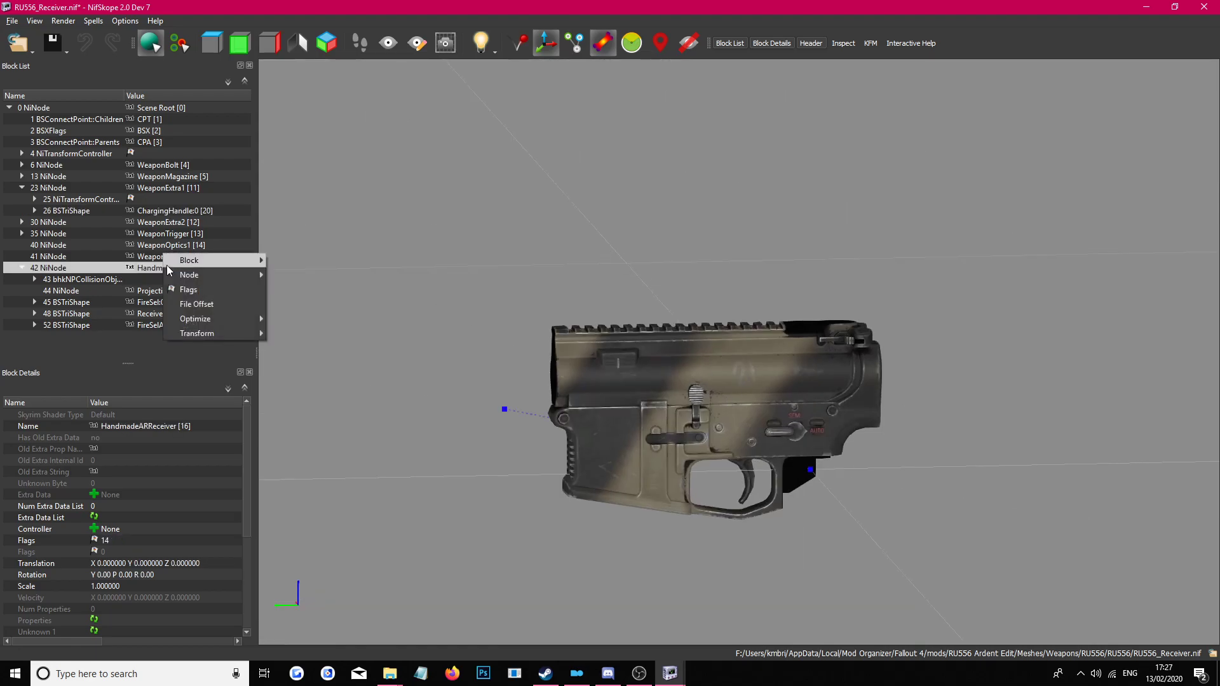
mouse_move(168, 267)
left_click(651, 374)
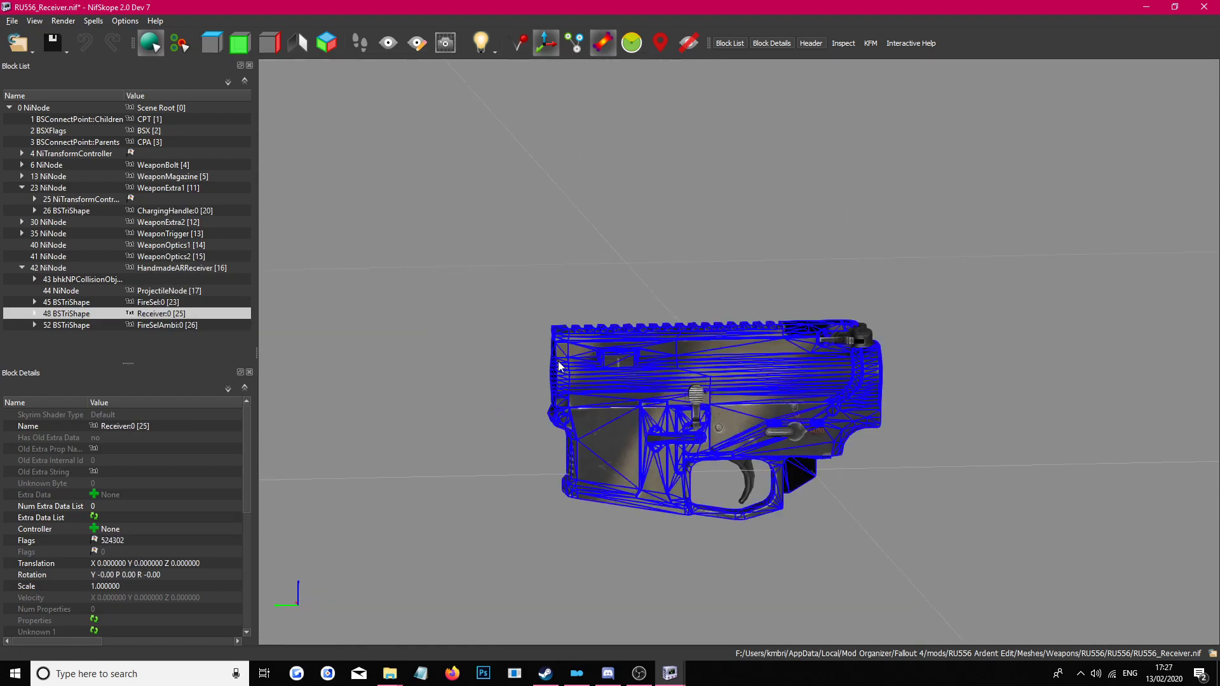
right_click(162, 270)
mouse_move(197, 266)
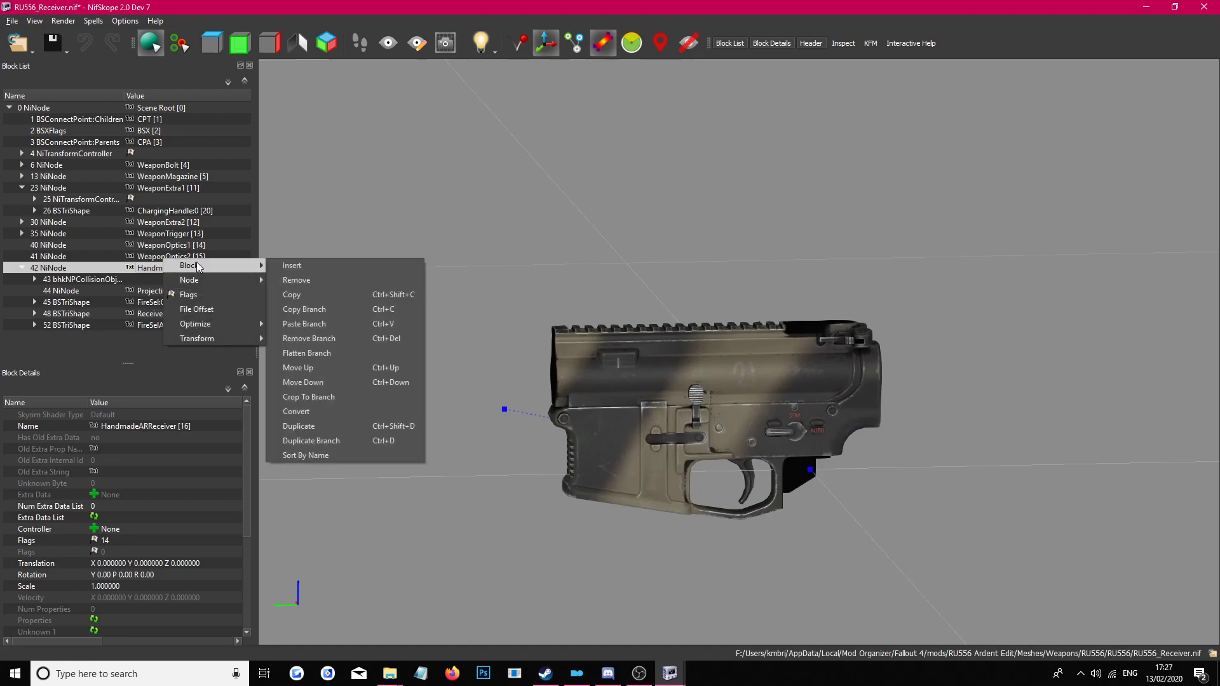
left_click(314, 324)
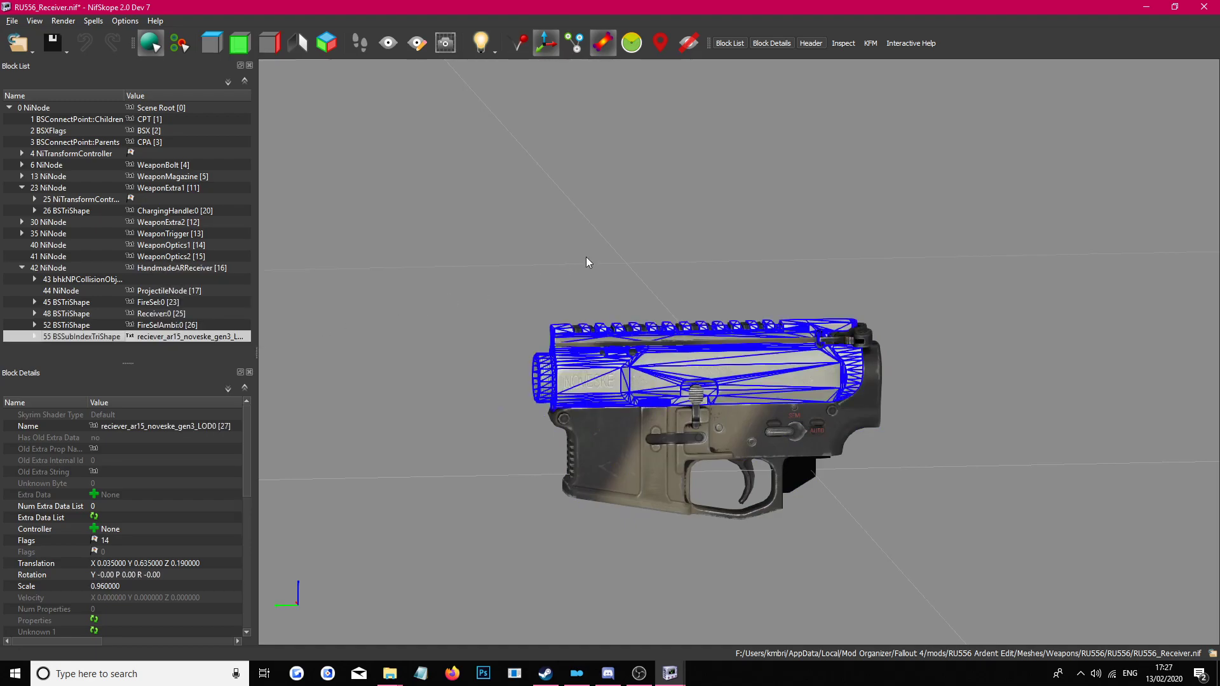
Step: Inspect how the pasted Noveske upper receiver lines up with the RU556 lower receiver
left_click_drag(644, 254, 576, 272)
left_click_drag(564, 313, 597, 297)
scroll(611, 330, "up", 5)
scroll(611, 330, "up", 2)
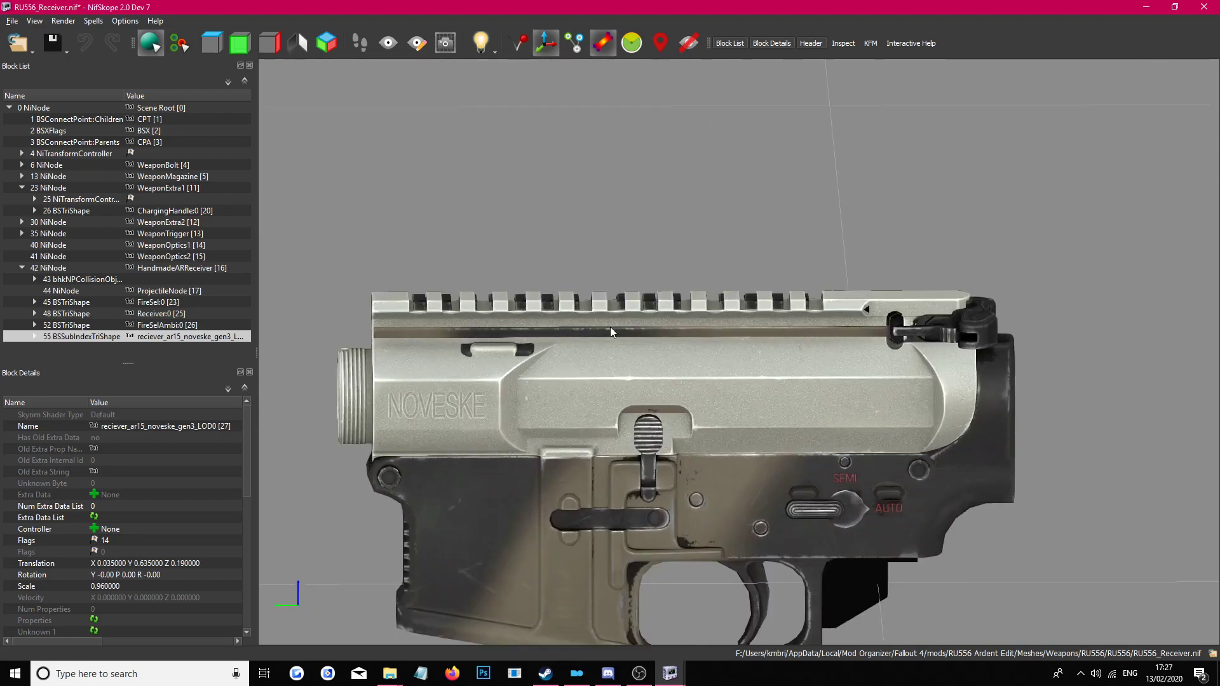
left_click(343, 365)
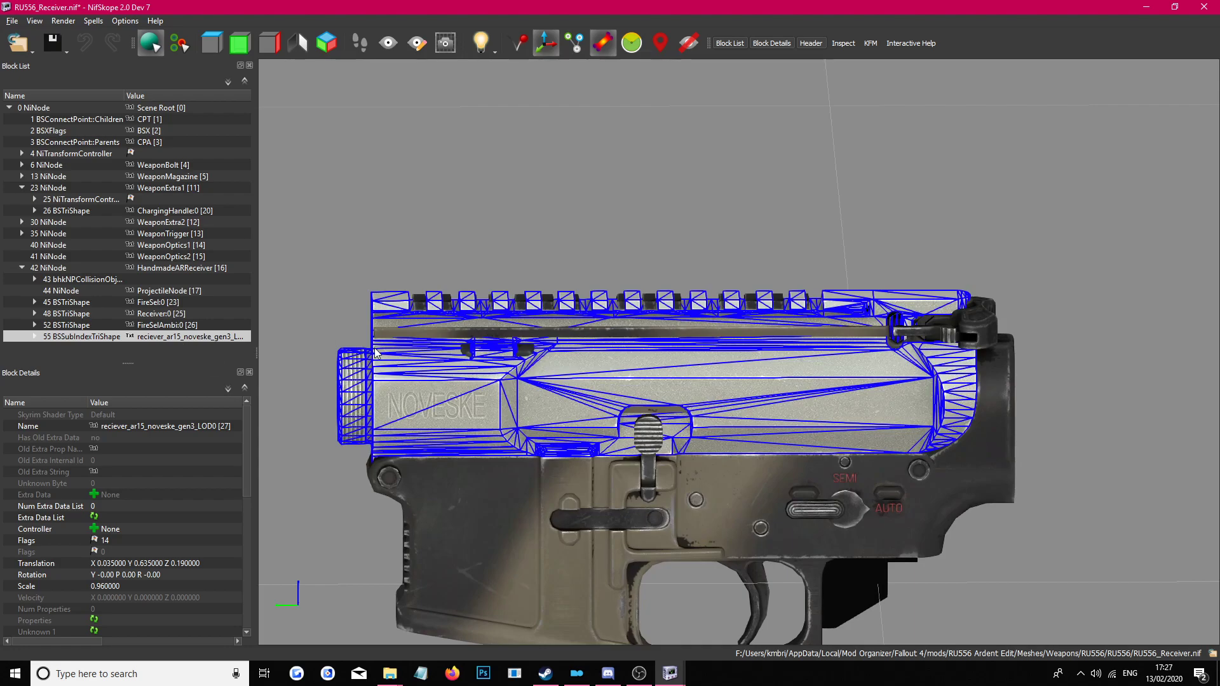
Step: Try to shift the pasted Noveske upper receiver along Y by editing its transform to 1.635, and reject the edit
right_click(176, 327)
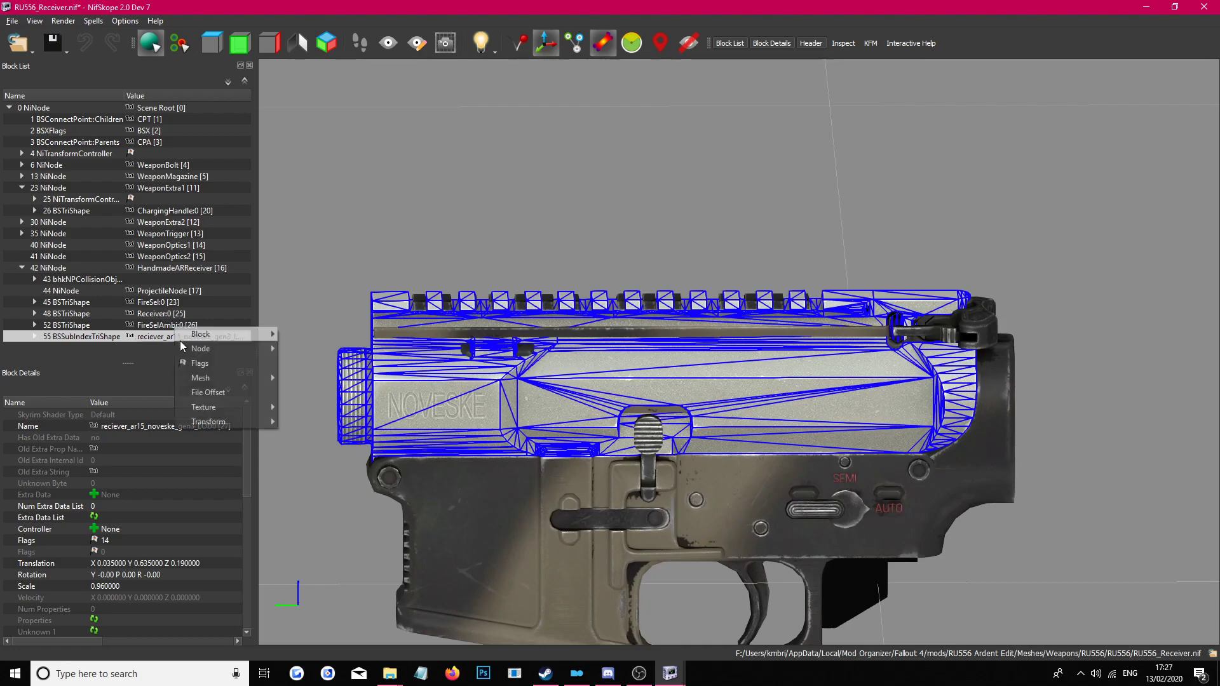
mouse_move(248, 422)
left_click(308, 470)
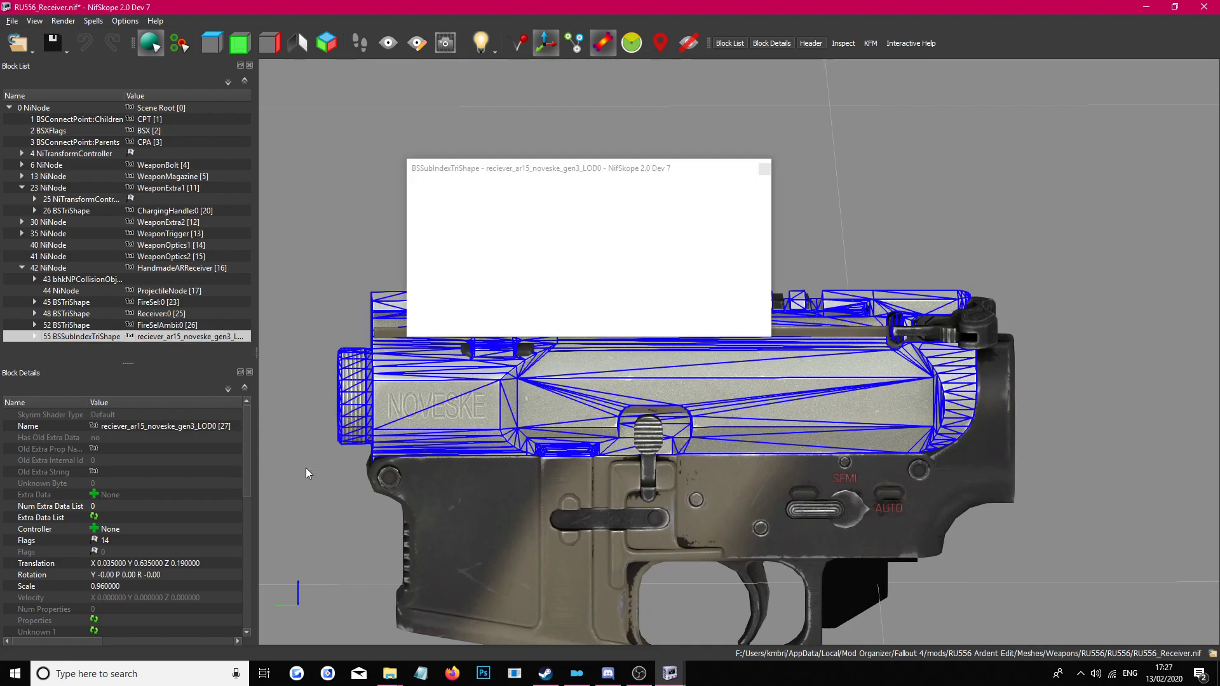
left_click_drag(615, 167, 387, 50)
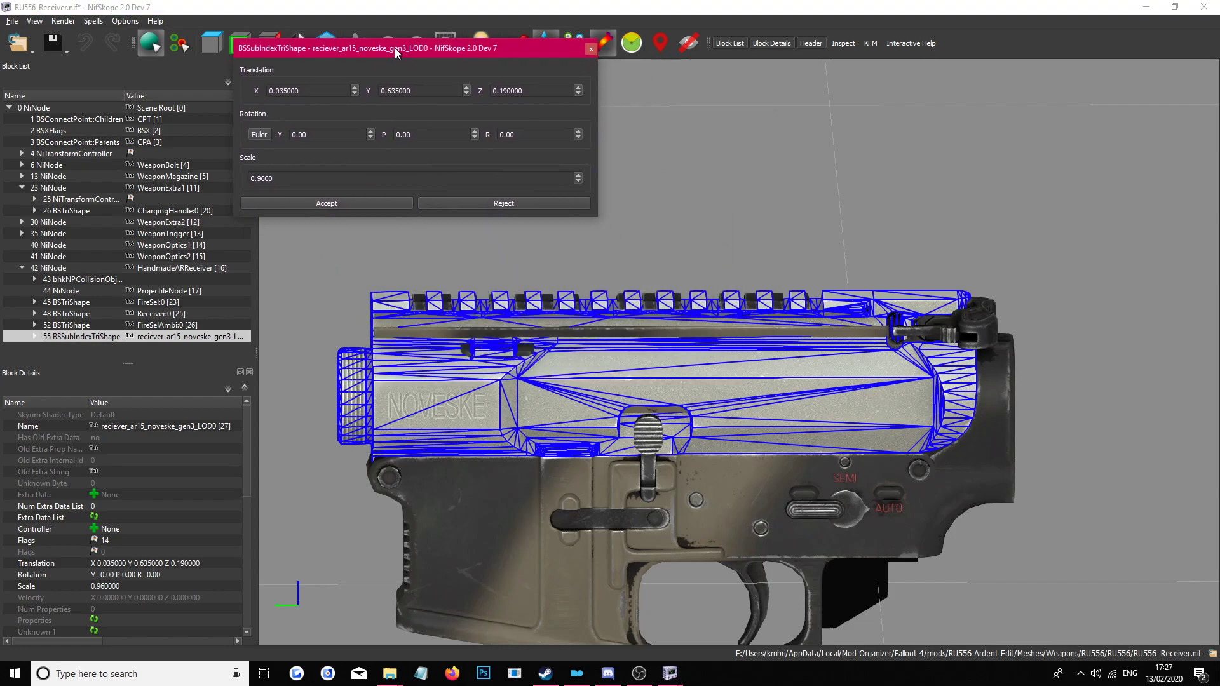
scroll(417, 92, "down", 9)
scroll(417, 93, "up", 8)
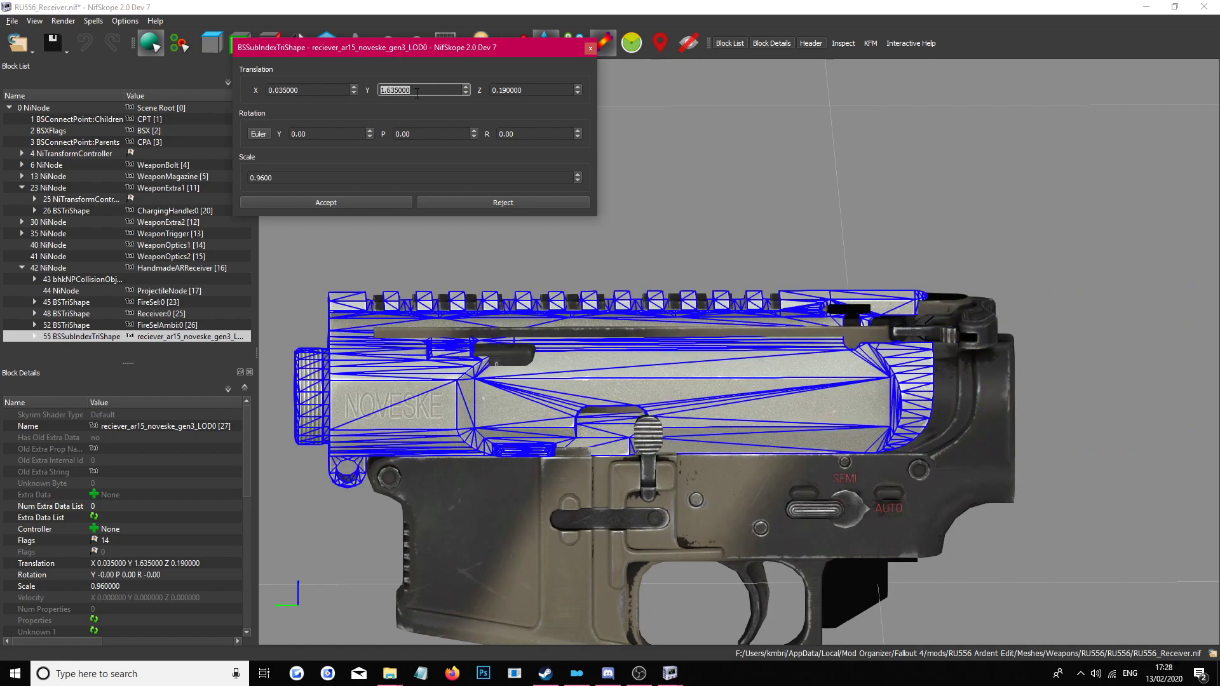
left_click(467, 201)
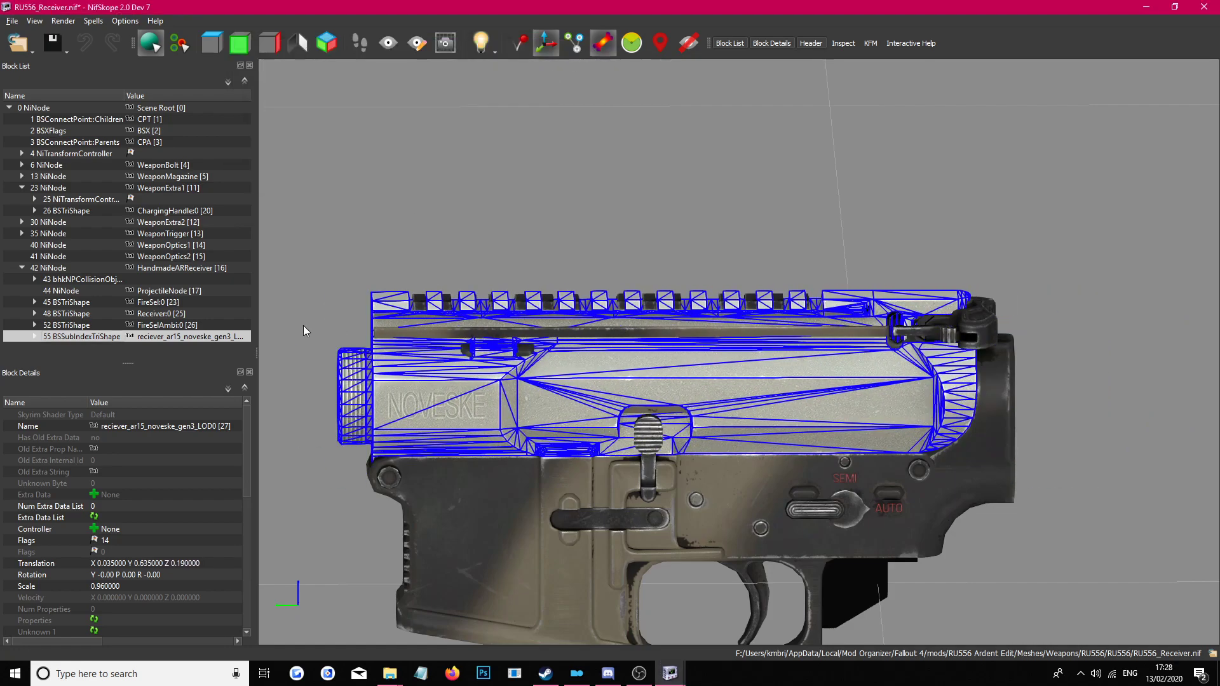
Step: Remove the pasted Noveske upper receiver branch from the HandmadeARReceiver node
right_click(230, 335)
mouse_move(286, 326)
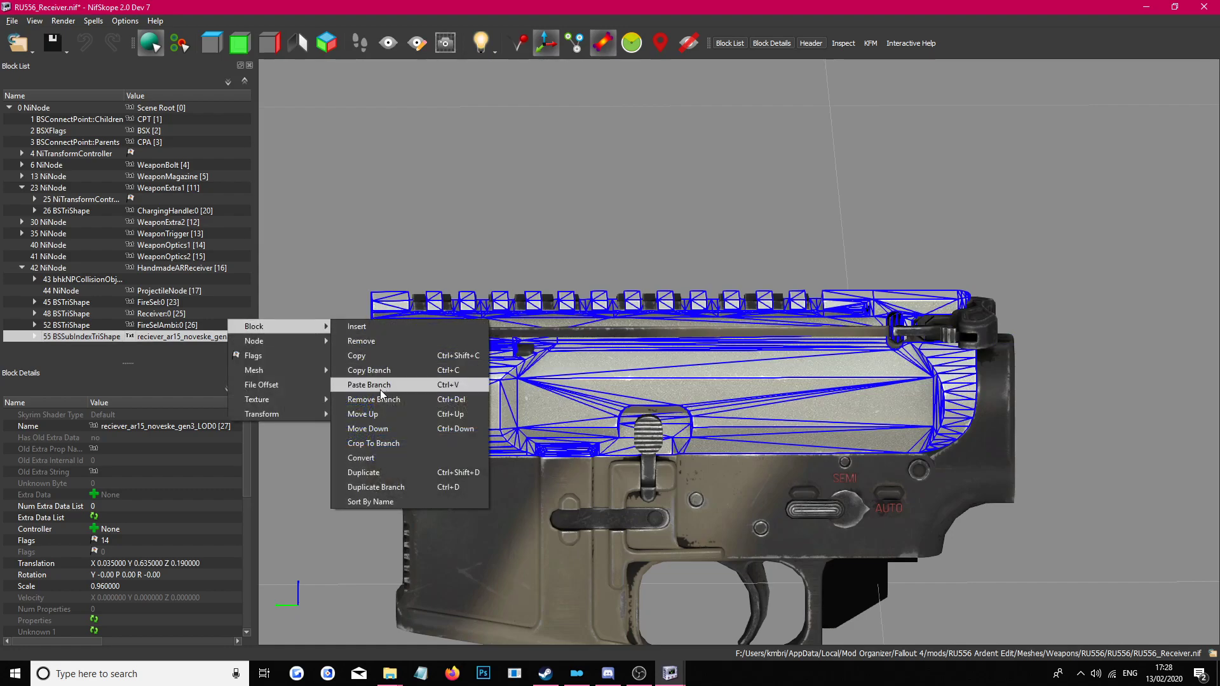
left_click(382, 398)
left_click(670, 674)
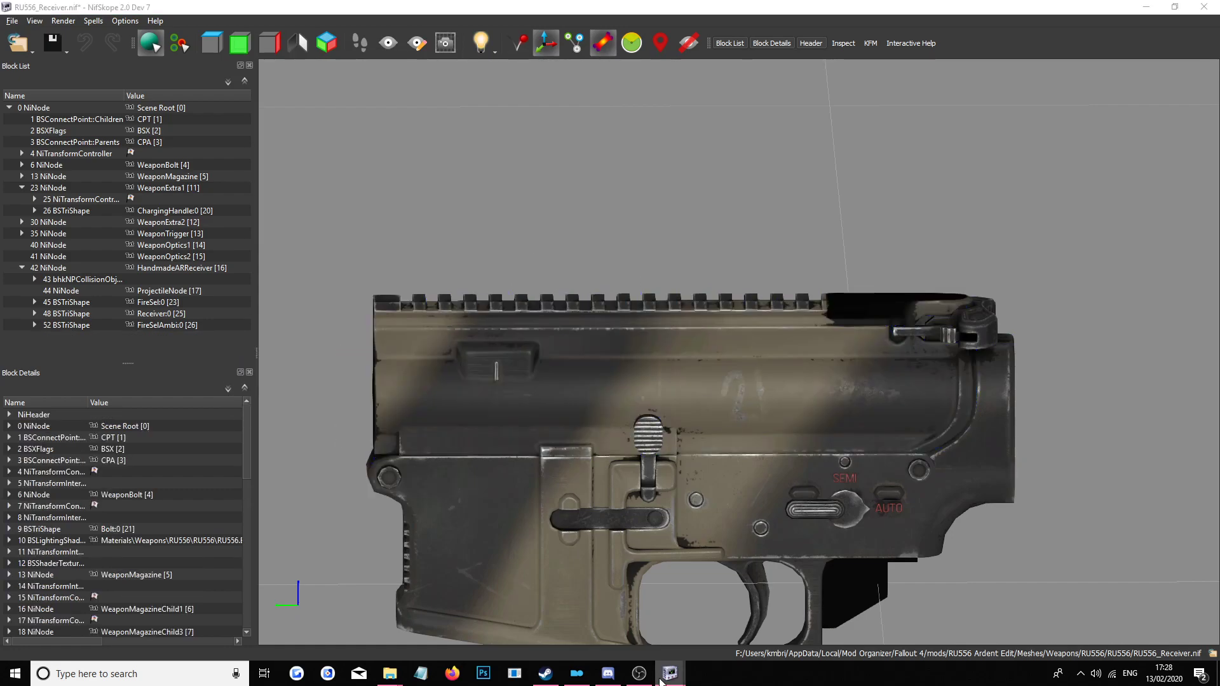
left_click(833, 612)
left_click_drag(1179, 360, 1076, 246)
left_click(463, 200)
scroll(578, 271, "down", 2)
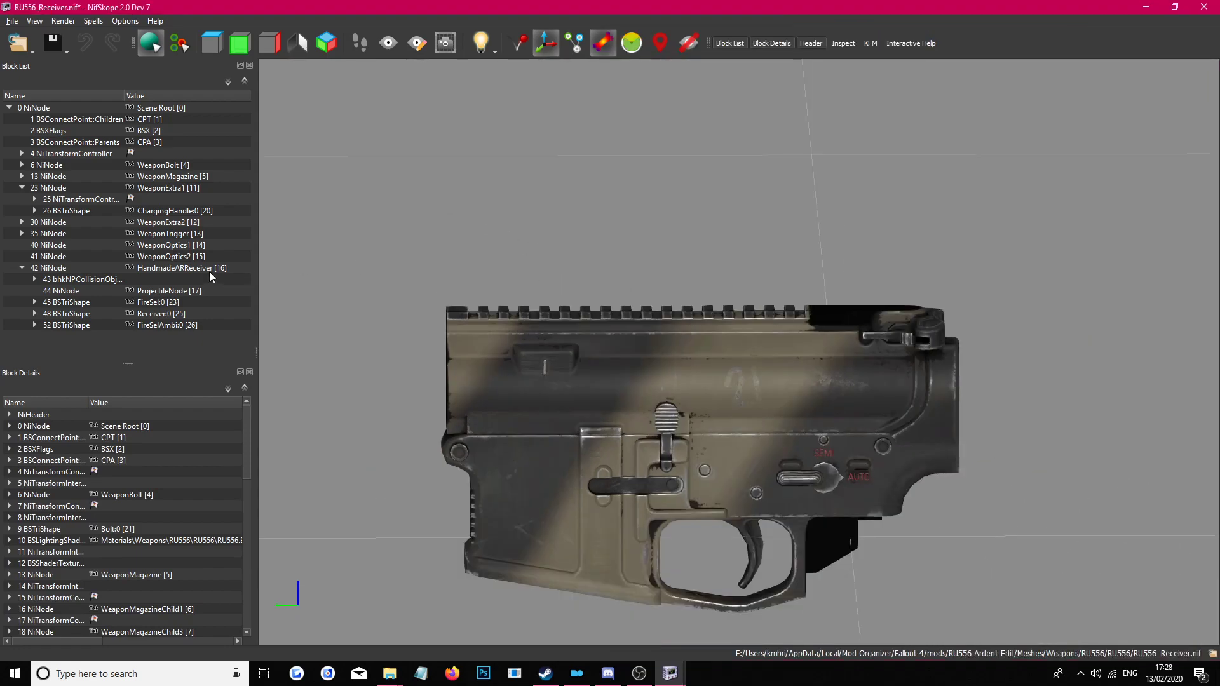
Step: Examine which nodes of the RU556 receiver hold the receiver, trigger, charging handle and bolt meshes
left_click(205, 269)
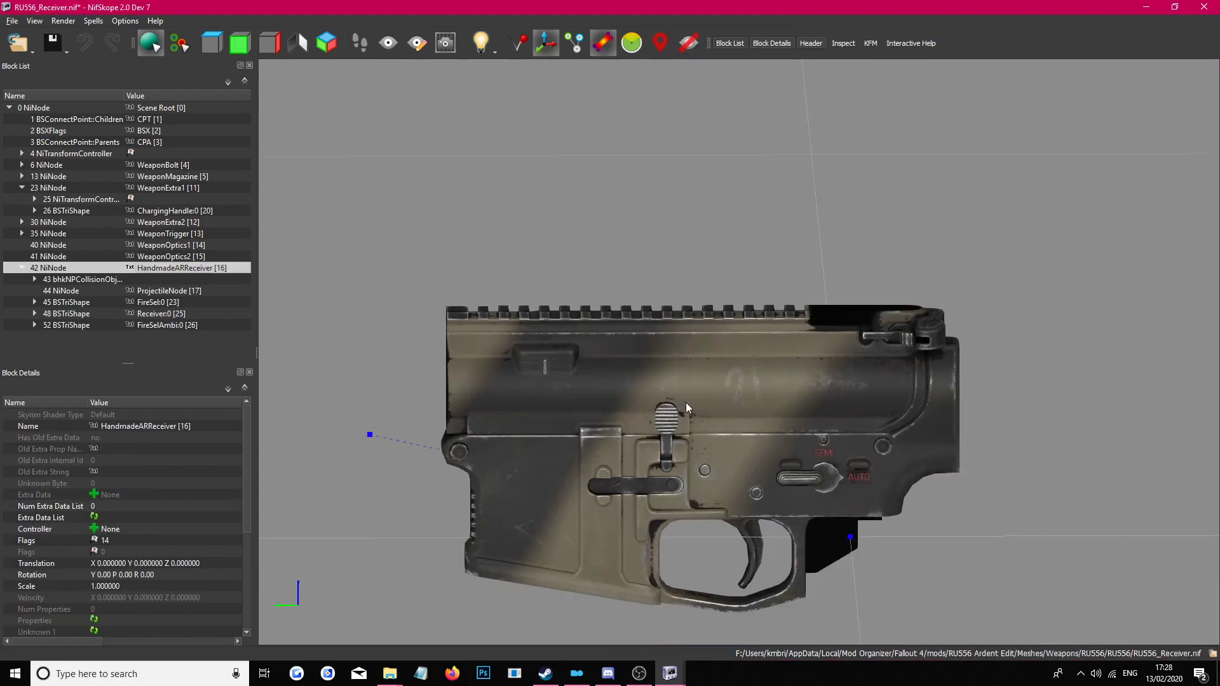
left_click(751, 536)
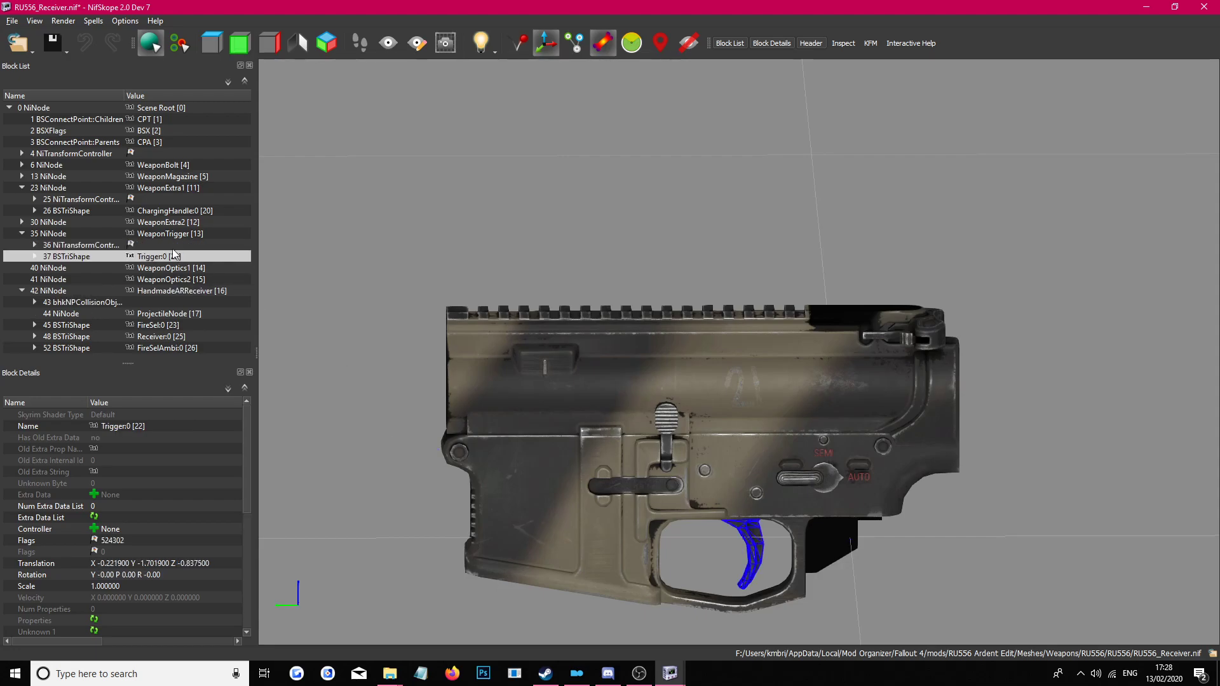
left_click(925, 326)
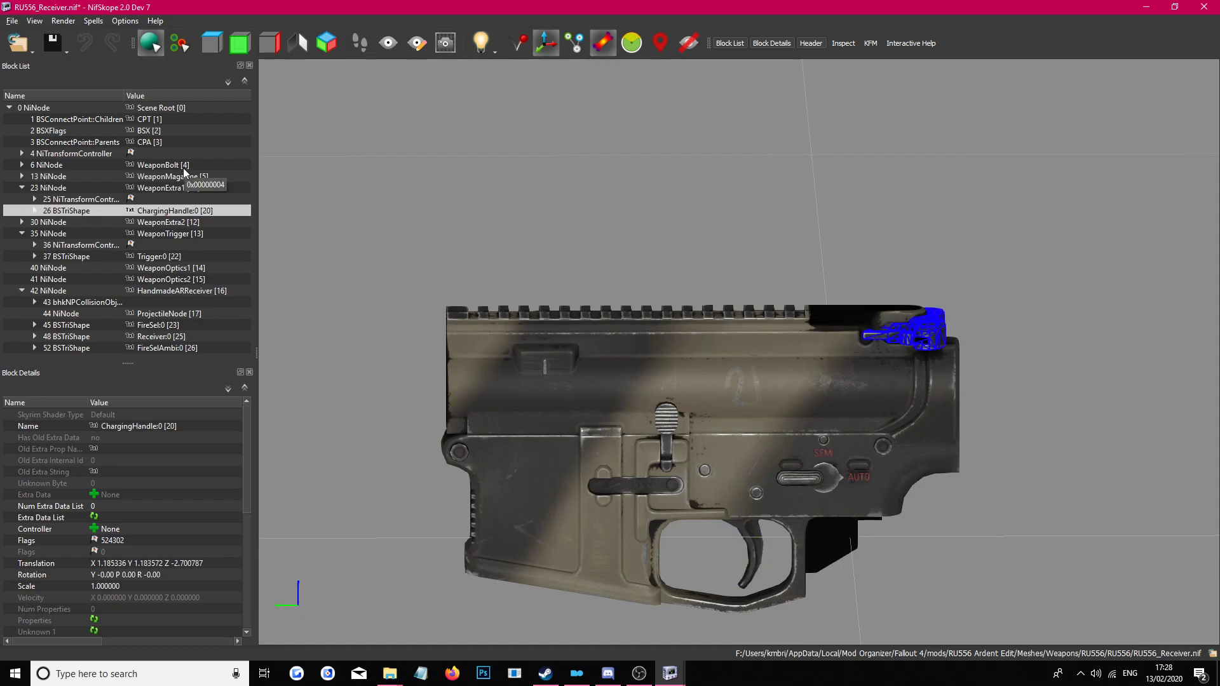
left_click(600, 244)
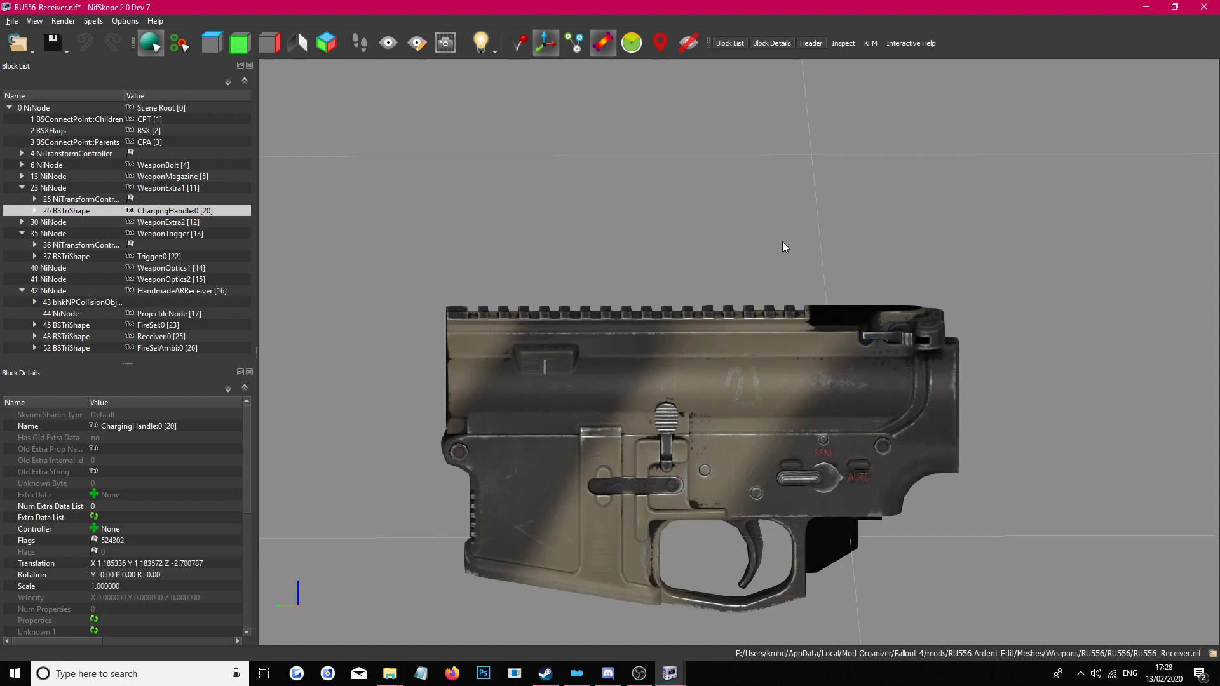
left_click(925, 331)
left_click(33, 166)
left_click(21, 165)
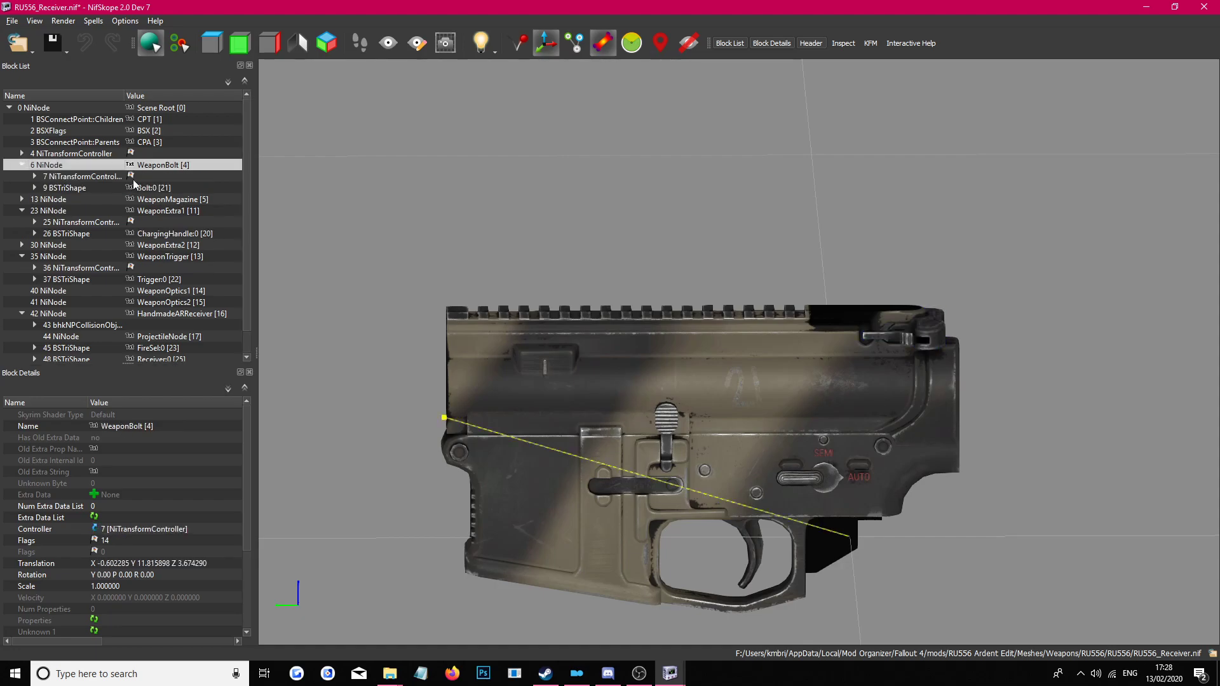
left_click(165, 188)
left_click_drag(696, 265, 489, 254)
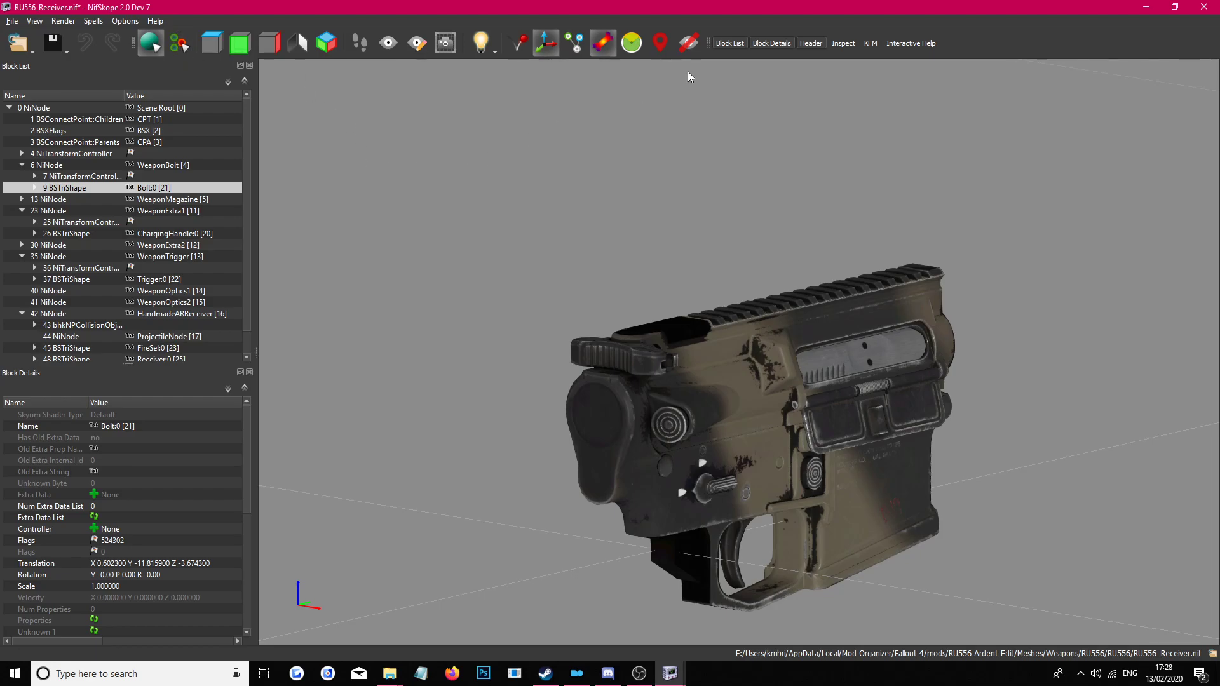
double_click(99, 7)
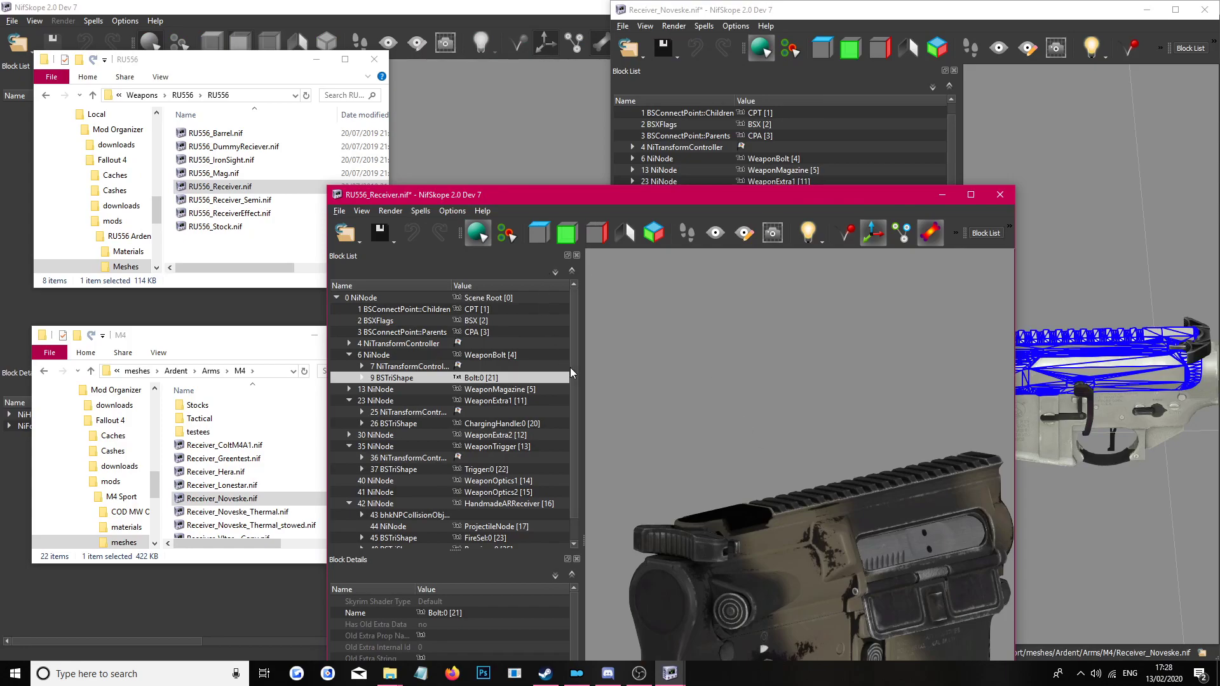
left_click_drag(457, 200, 390, 90)
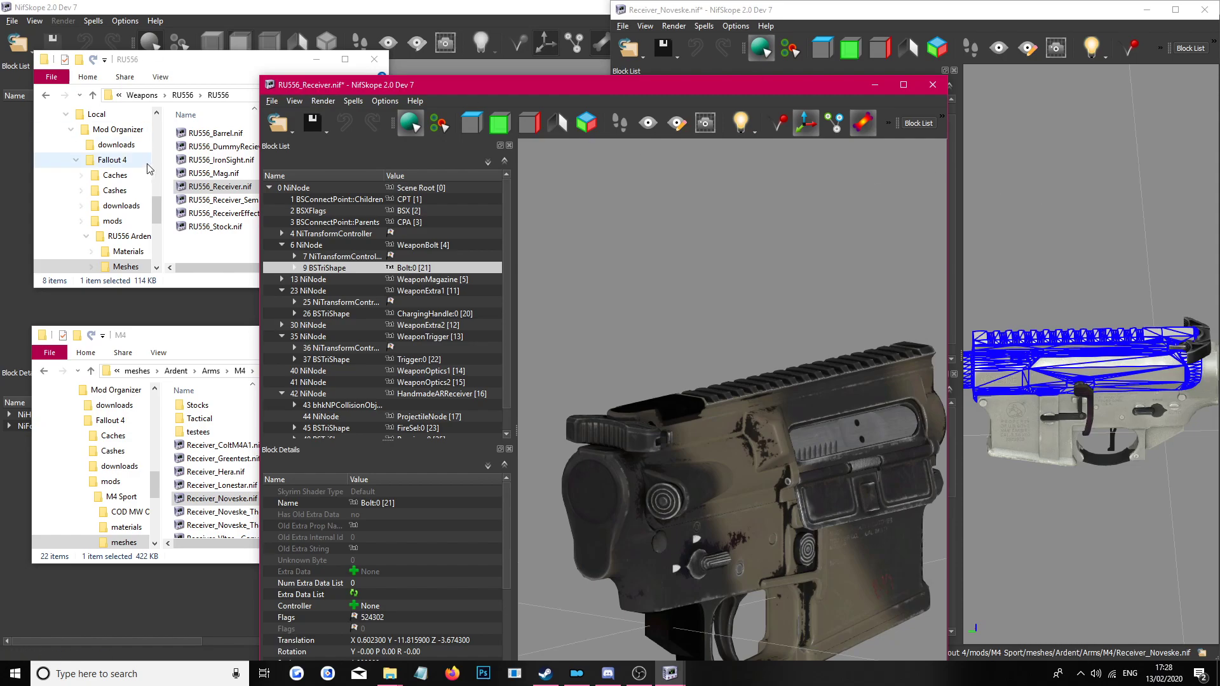
double_click(645, 87)
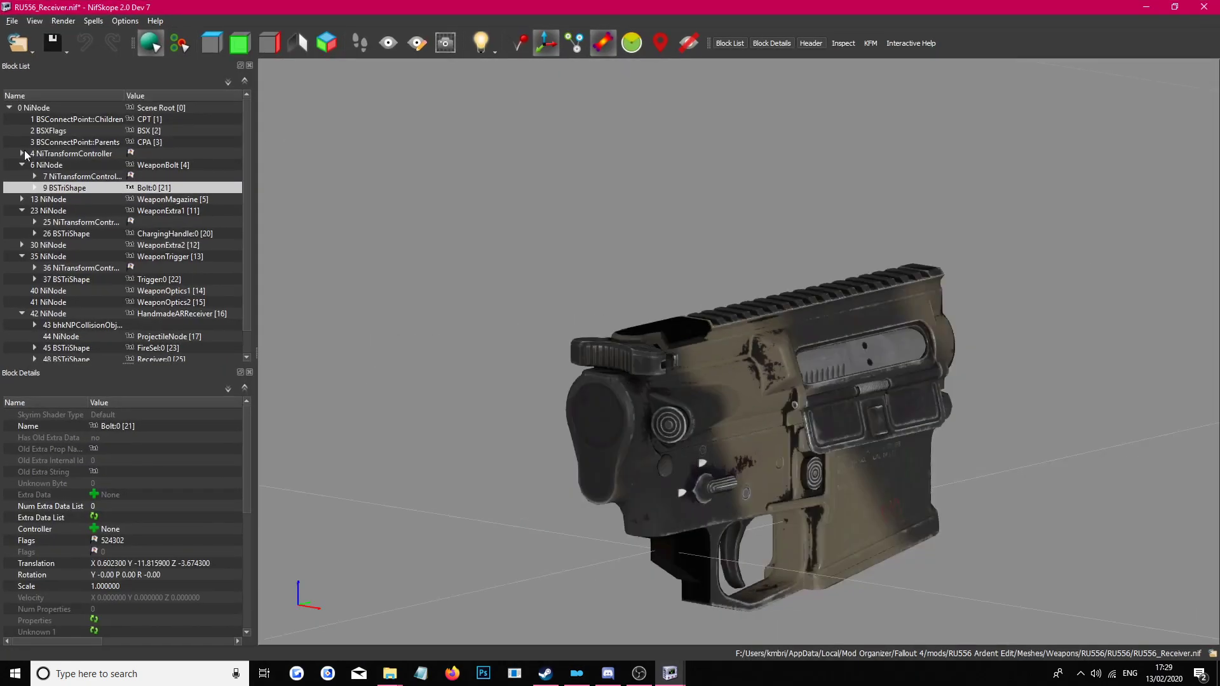
Step: Collapse the expanded weapon nodes and inspect the P-Scope connect point in the receiver's BSConnectPoint::Parents block
left_click(9, 108)
left_click(8, 107)
left_click(22, 188)
left_click(22, 211)
left_click(22, 244)
left_click(65, 142)
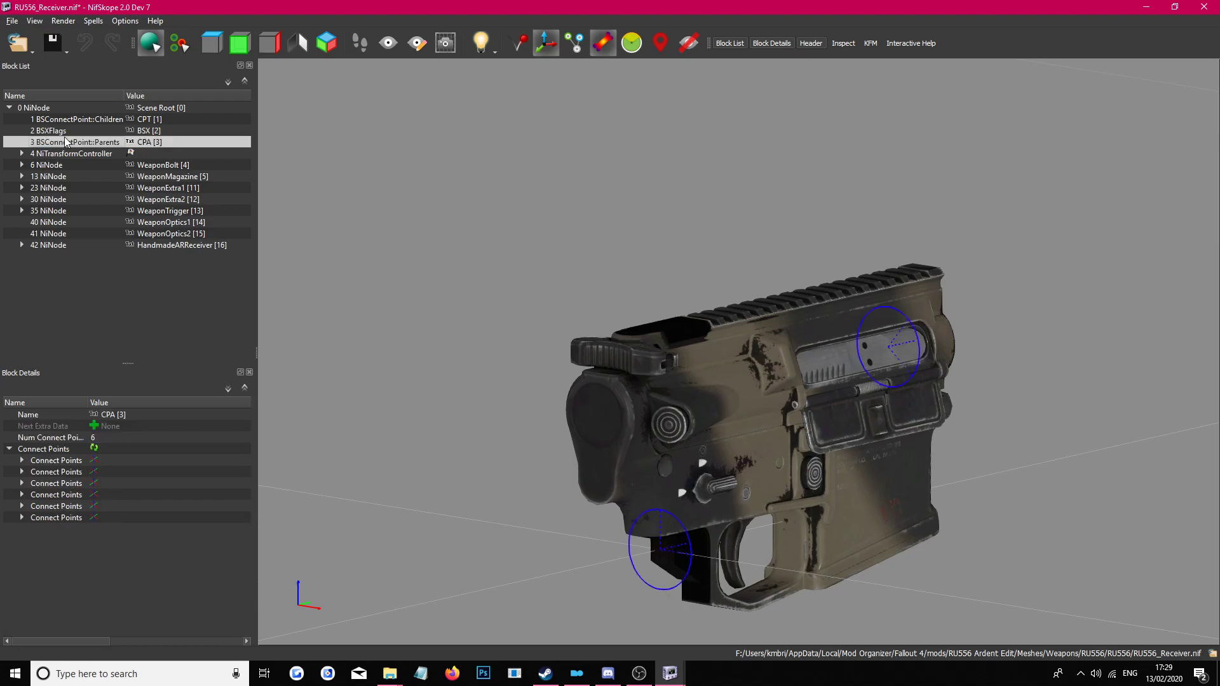
left_click_drag(254, 459, 412, 455)
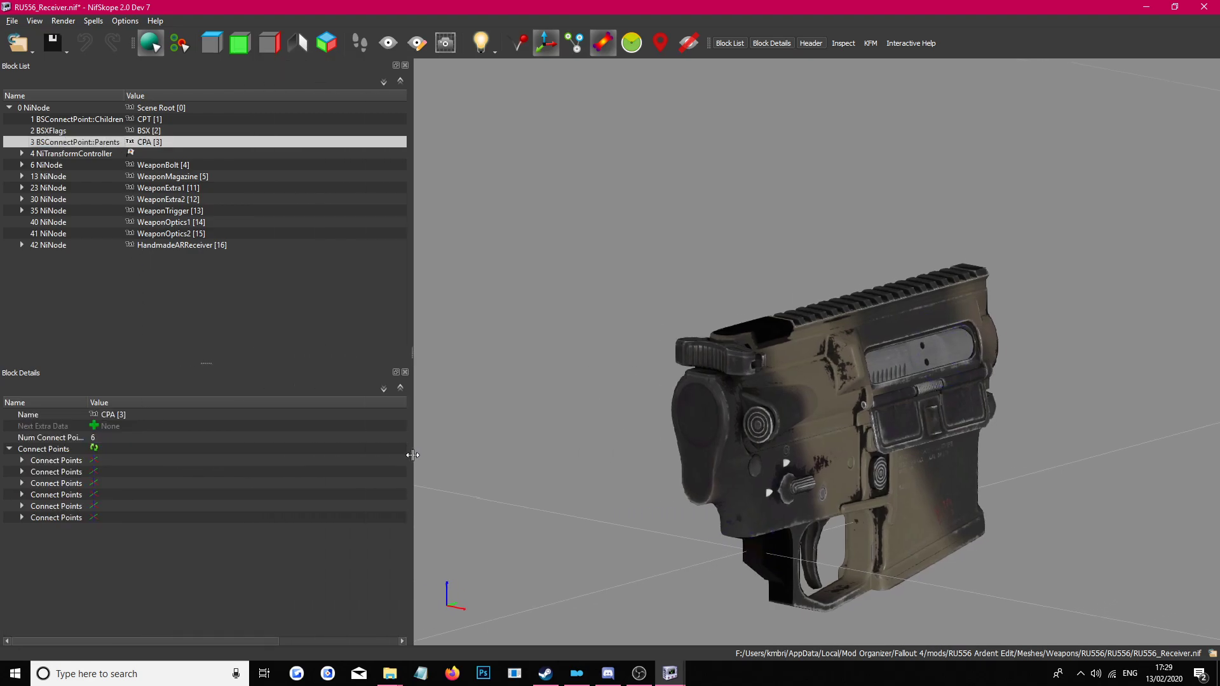
left_click(21, 472)
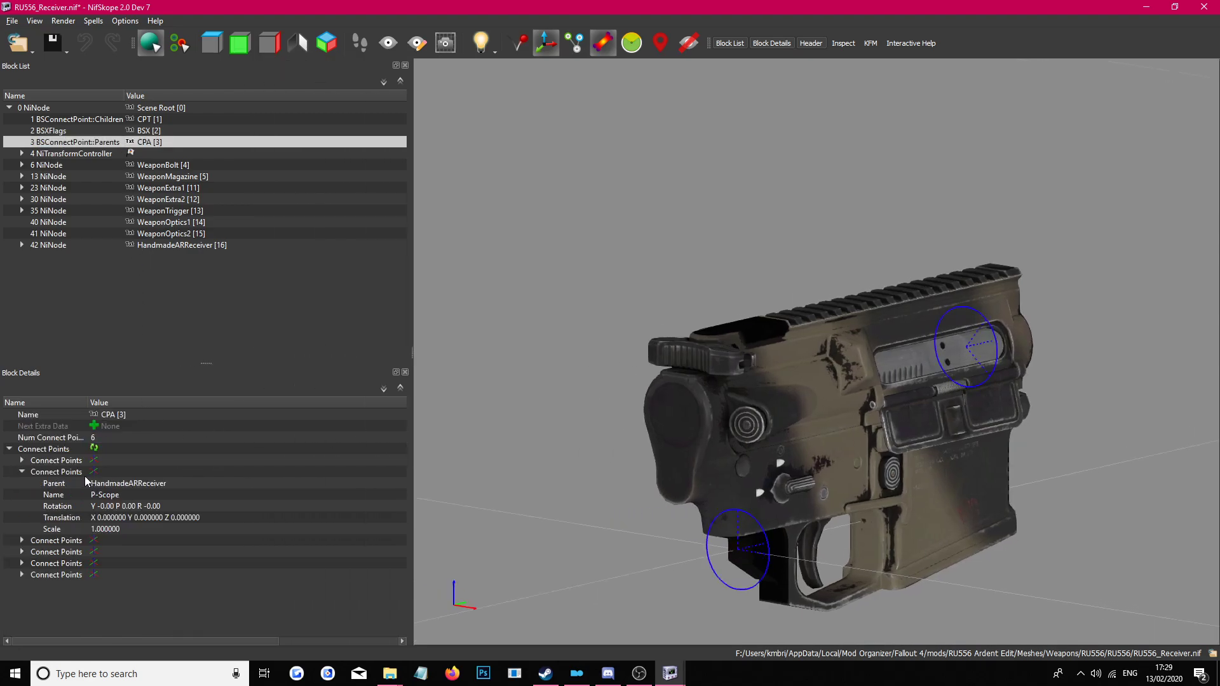
left_click(100, 494)
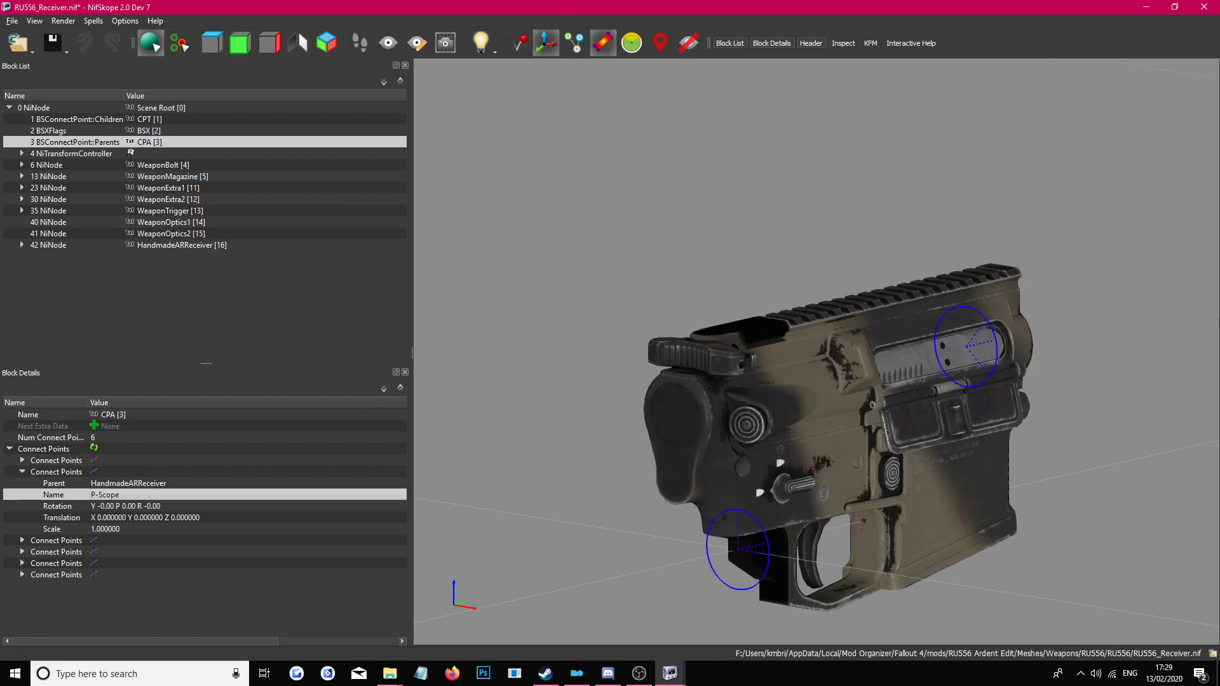
Step: Check the connection name in the BSConnectPoint::Children block against the receiver mesh
left_click(96, 119)
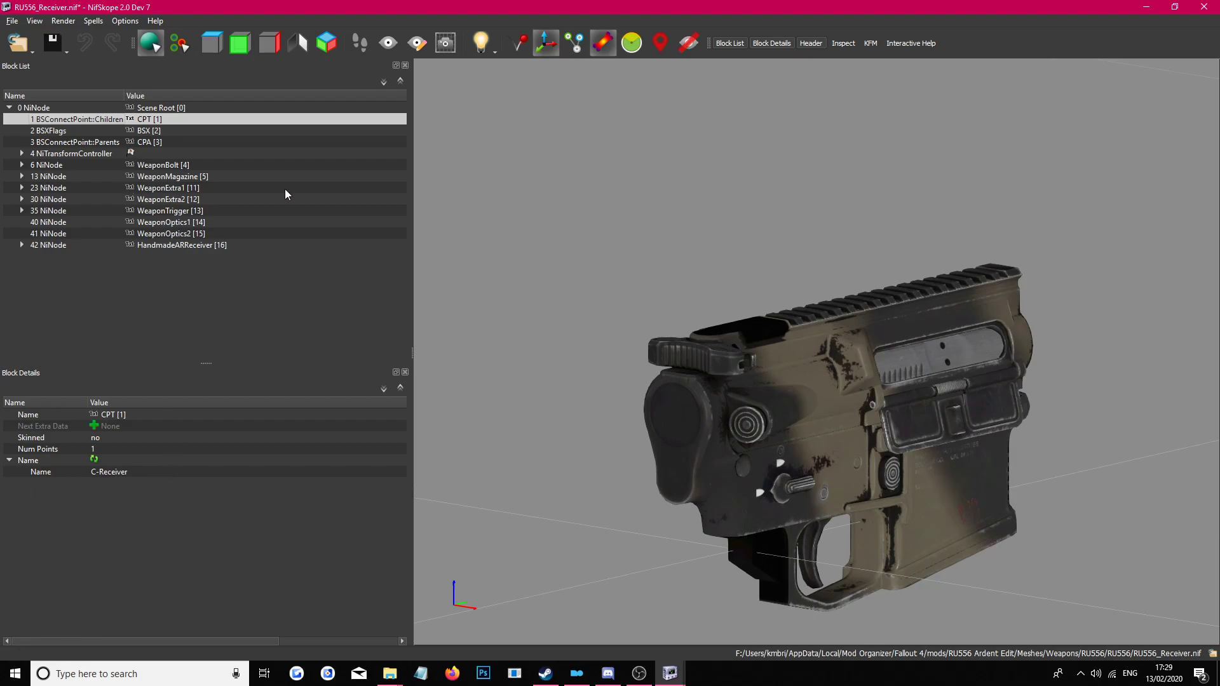
left_click(829, 389)
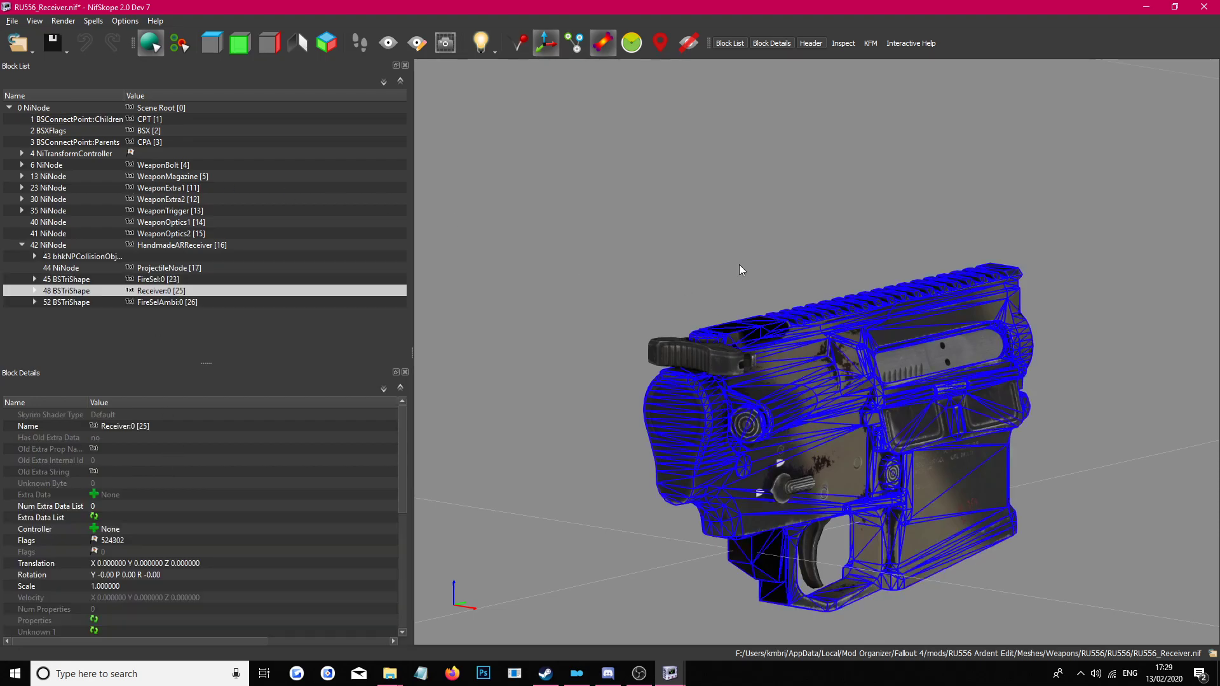
left_click(95, 119)
Step: Expand all connect points in the BSConnectPoint::Parents block and examine their parent nodes and names, including P-Barrel
left_click(106, 142)
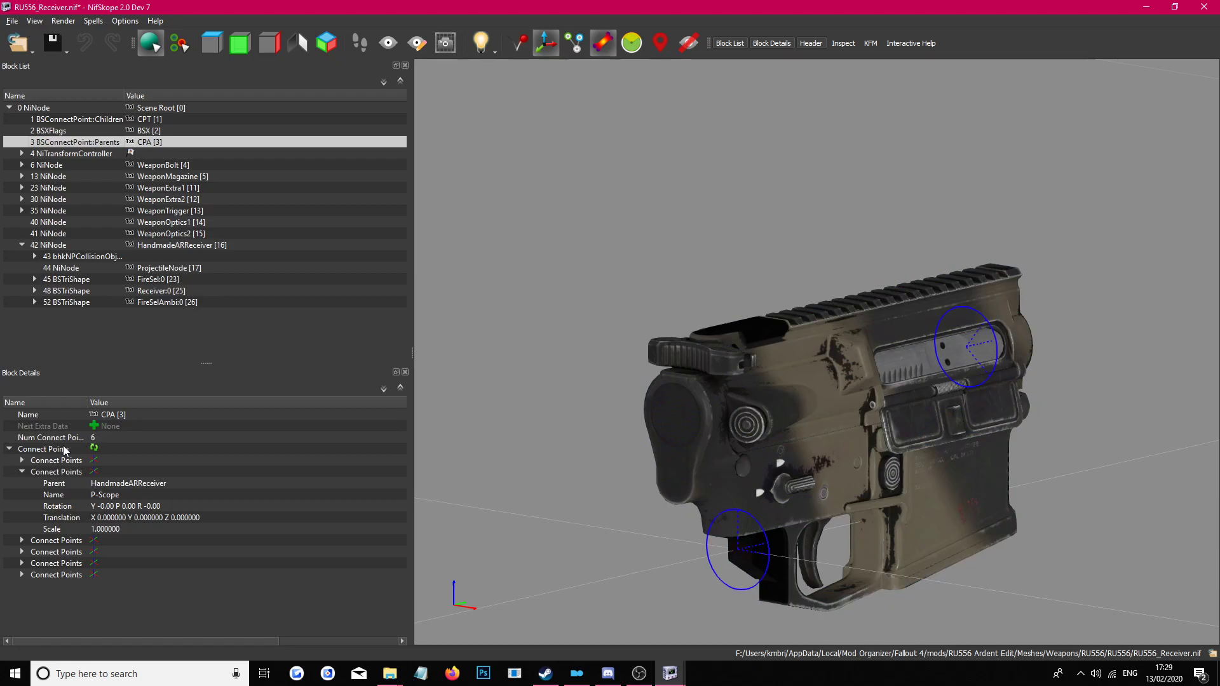
left_click(23, 471)
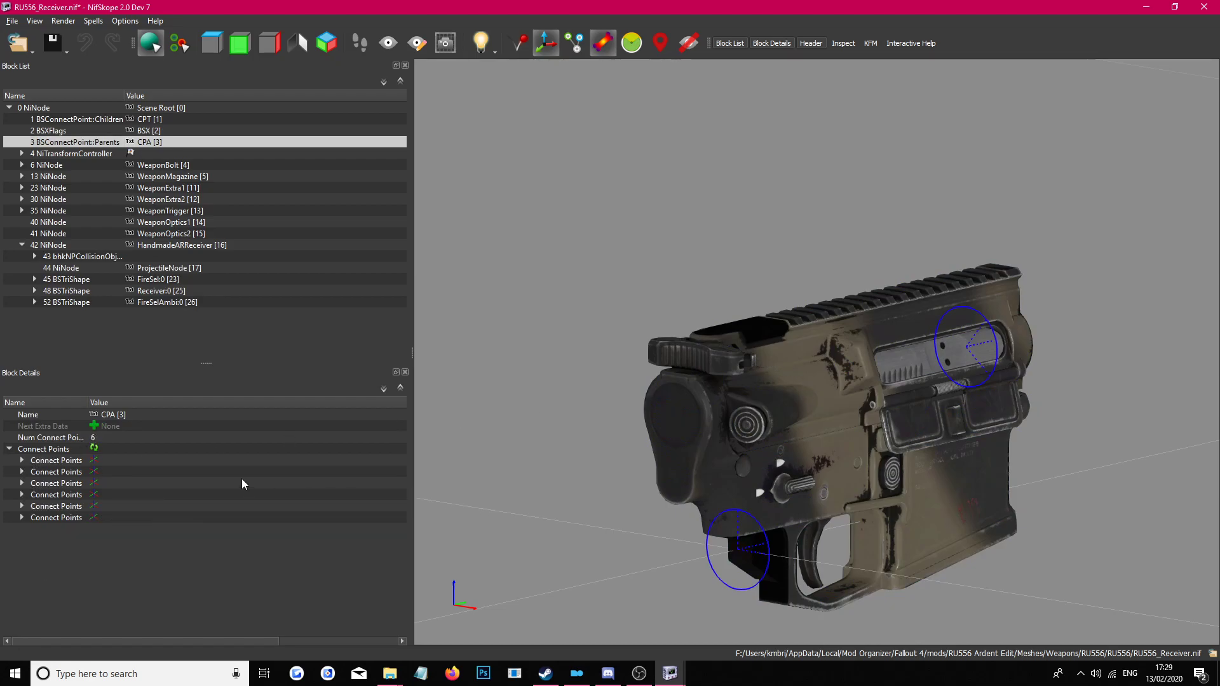
left_click(22, 517)
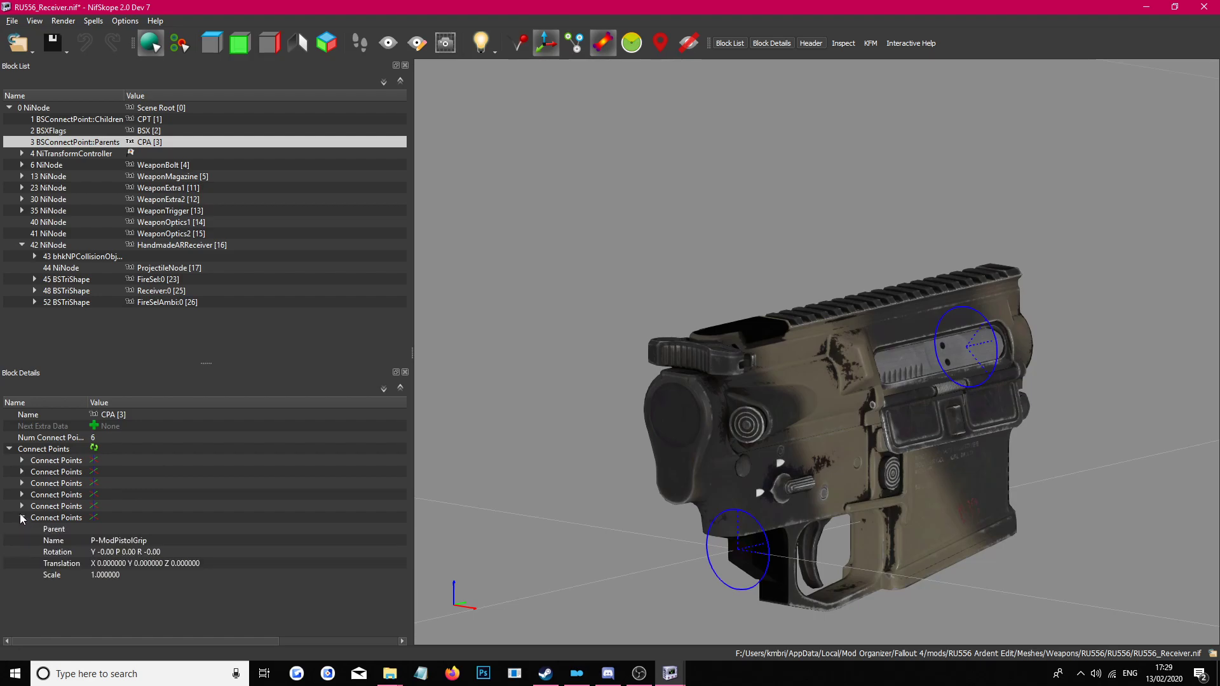
left_click(23, 506)
left_click(22, 494)
left_click(22, 482)
left_click(22, 471)
left_click(22, 460)
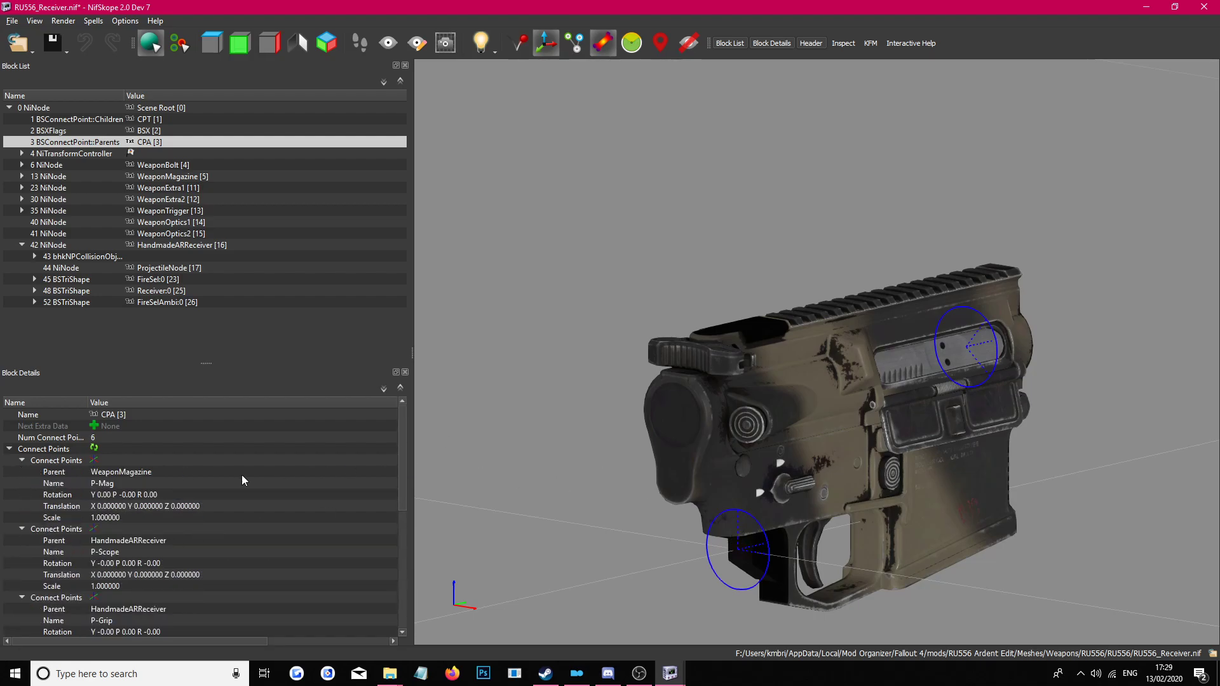
scroll(177, 486, "down", 3)
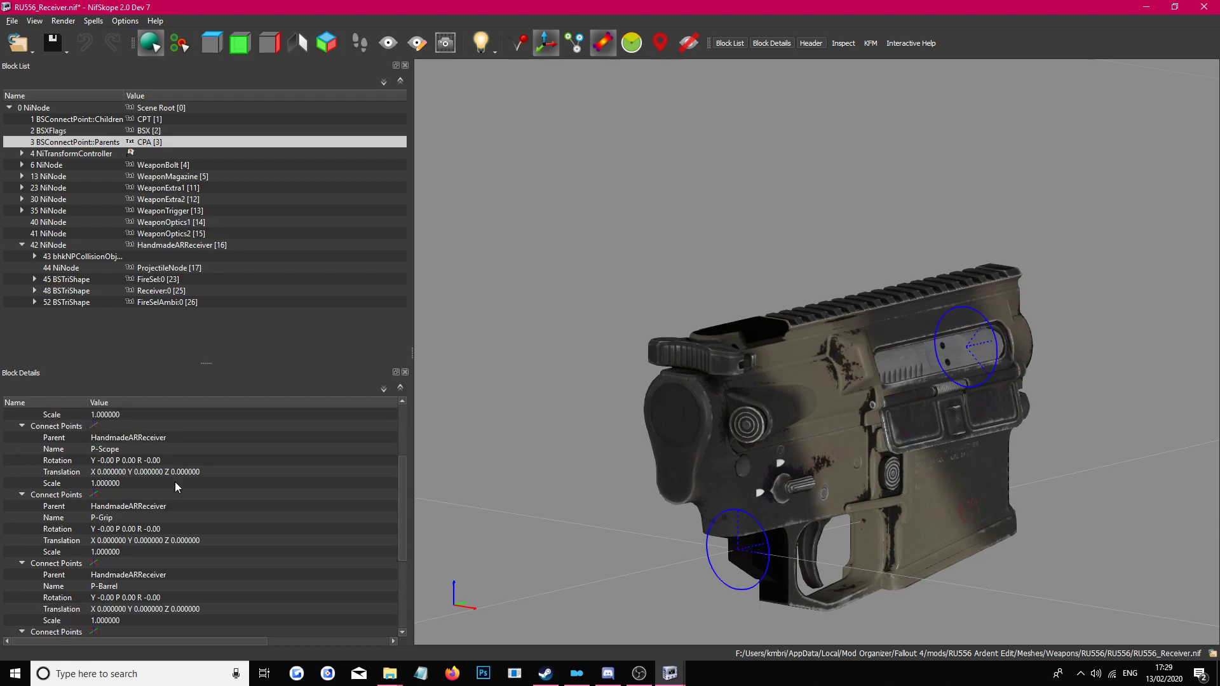
left_click(116, 575)
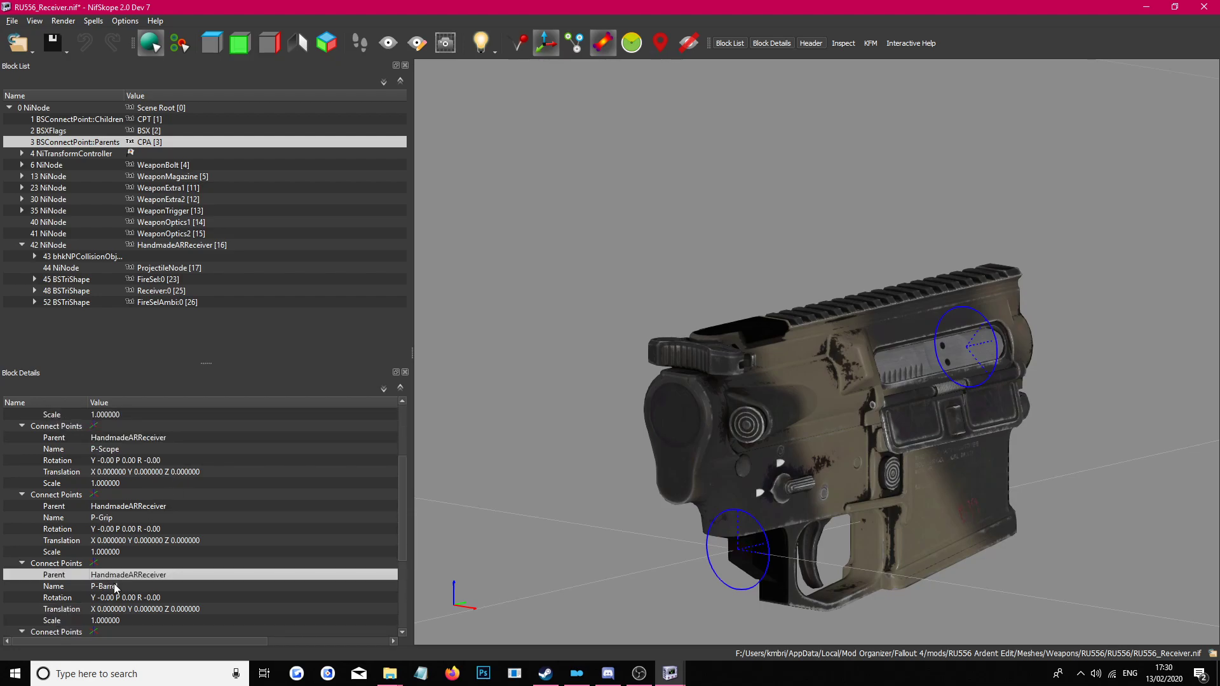
left_click(113, 586)
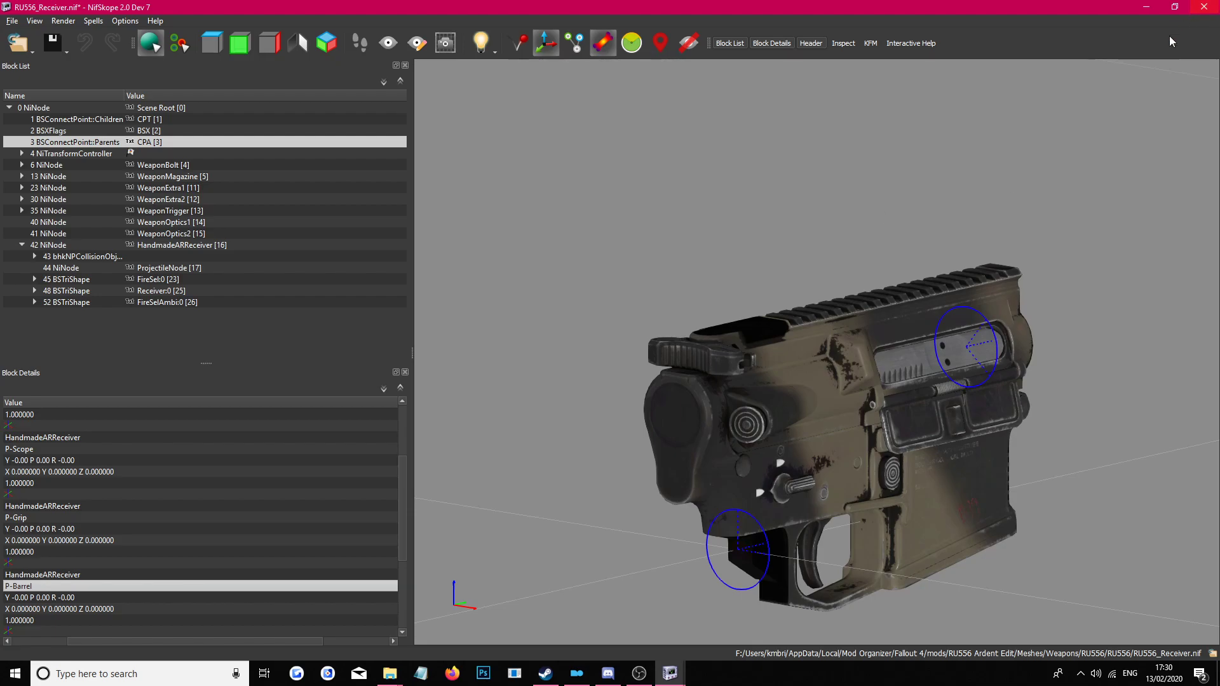
Step: Look over the side of the RU556 receiver mesh and close RU556_Receiver.nif without saving
left_click_drag(885, 207, 941, 212)
left_click(936, 344)
middle_click_drag(935, 337, 705, 63)
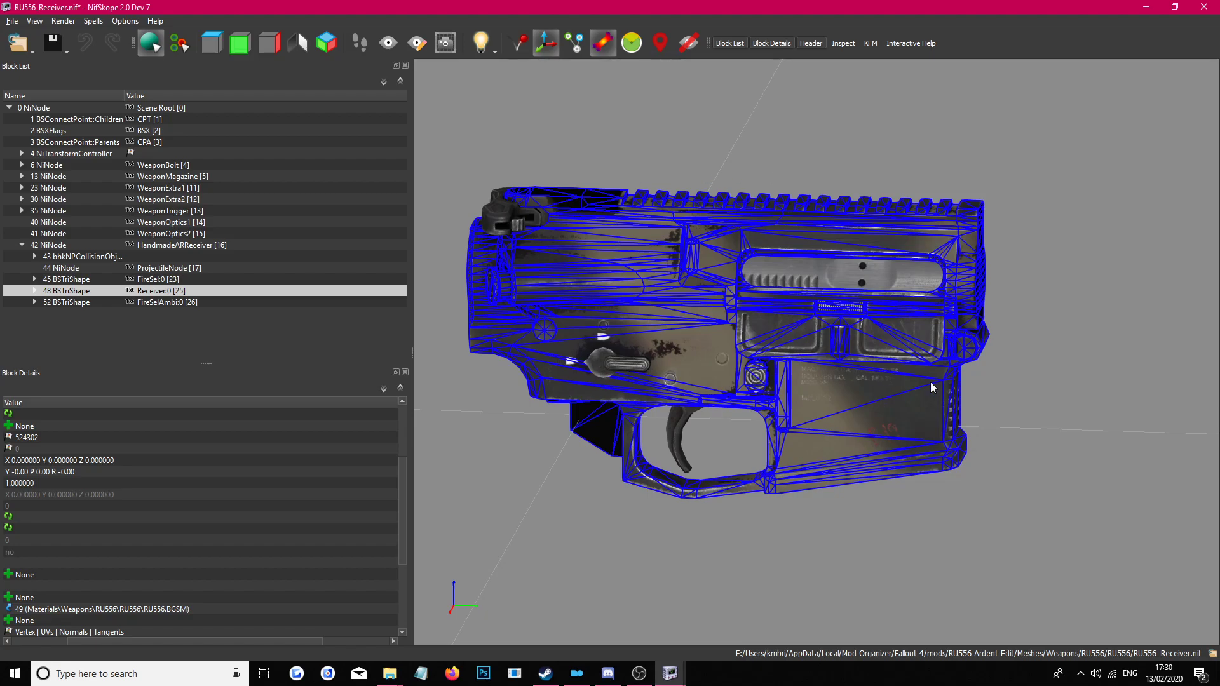
middle_click_drag(1019, 334, 886, 327)
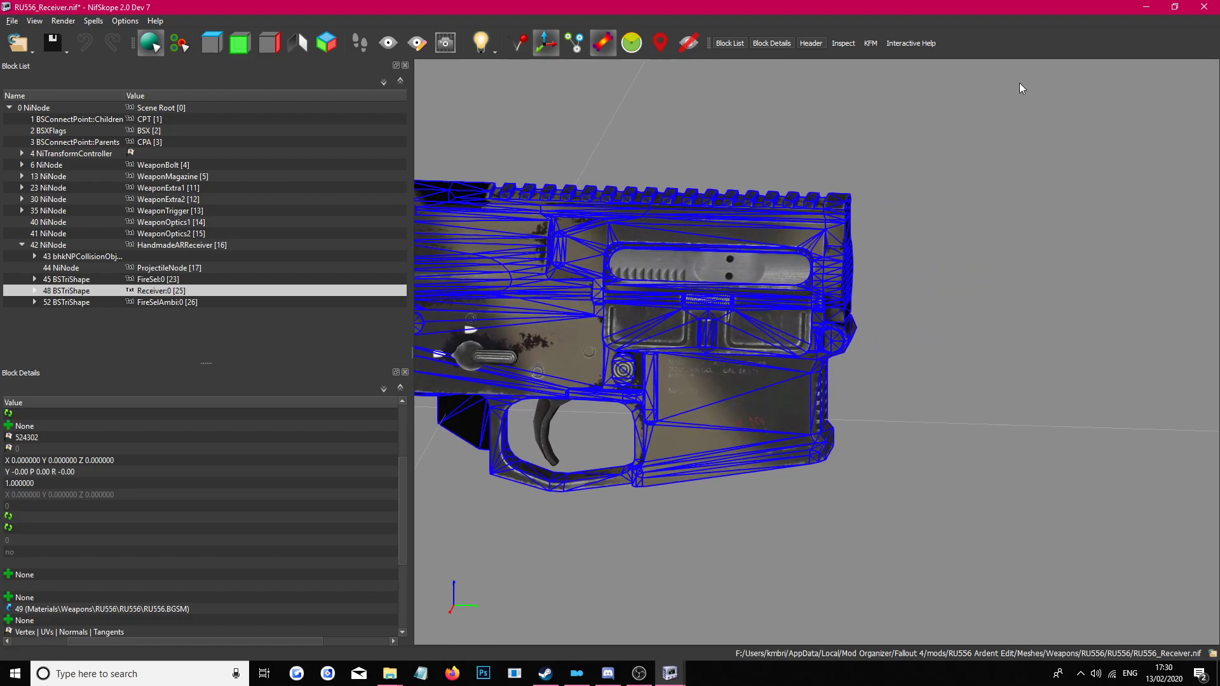
left_click(1210, 8)
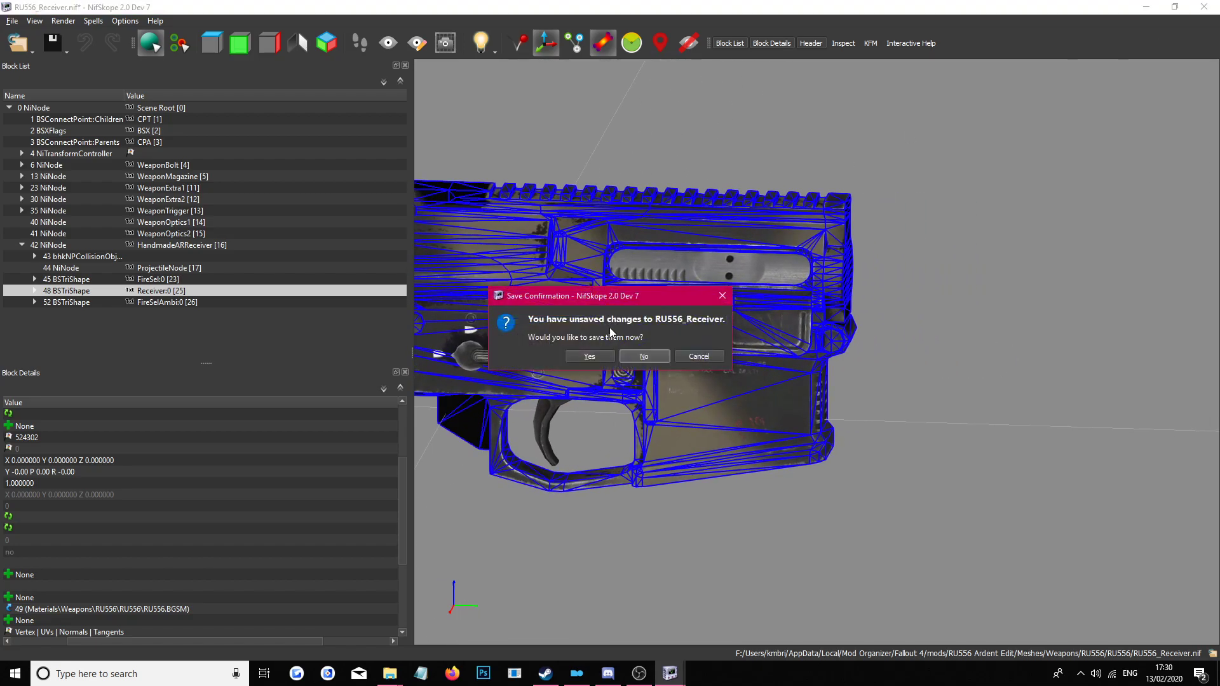
left_click(638, 356)
Step: Open RU556_Grip_Tango.nif from the RU556 Attachments folder and select its grip mesh
left_click(182, 95)
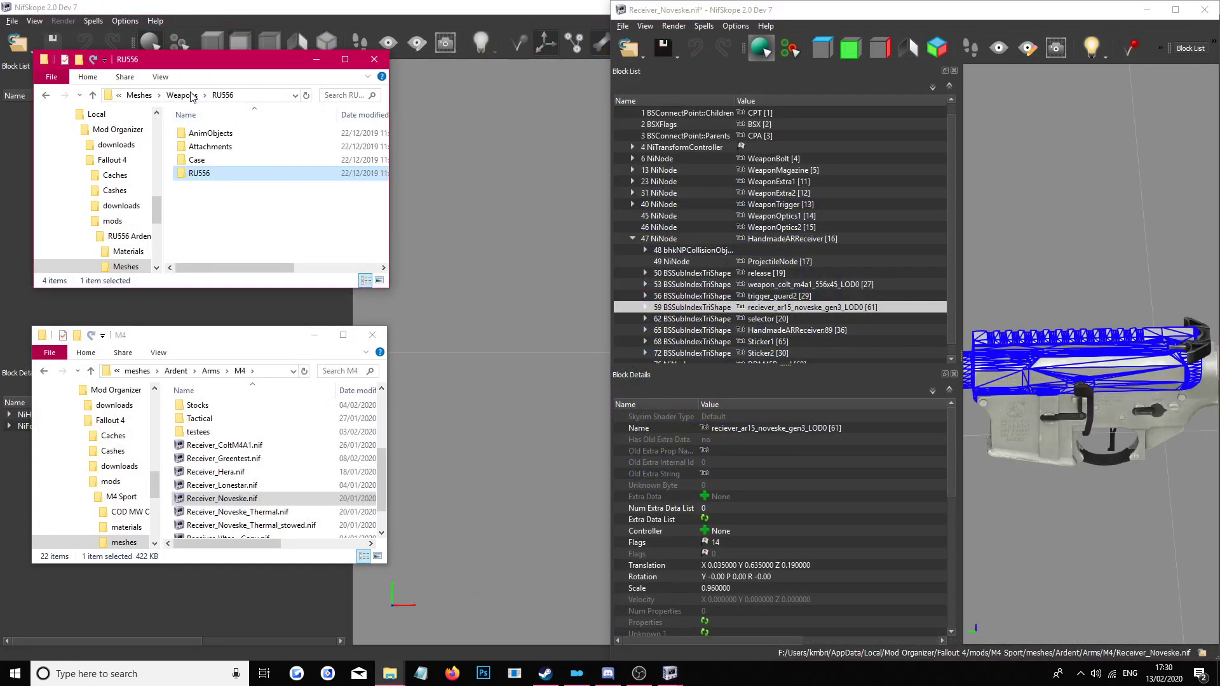
double_click(210, 146)
scroll(259, 180, "down", 10)
scroll(259, 180, "up", 5)
double_click(259, 196)
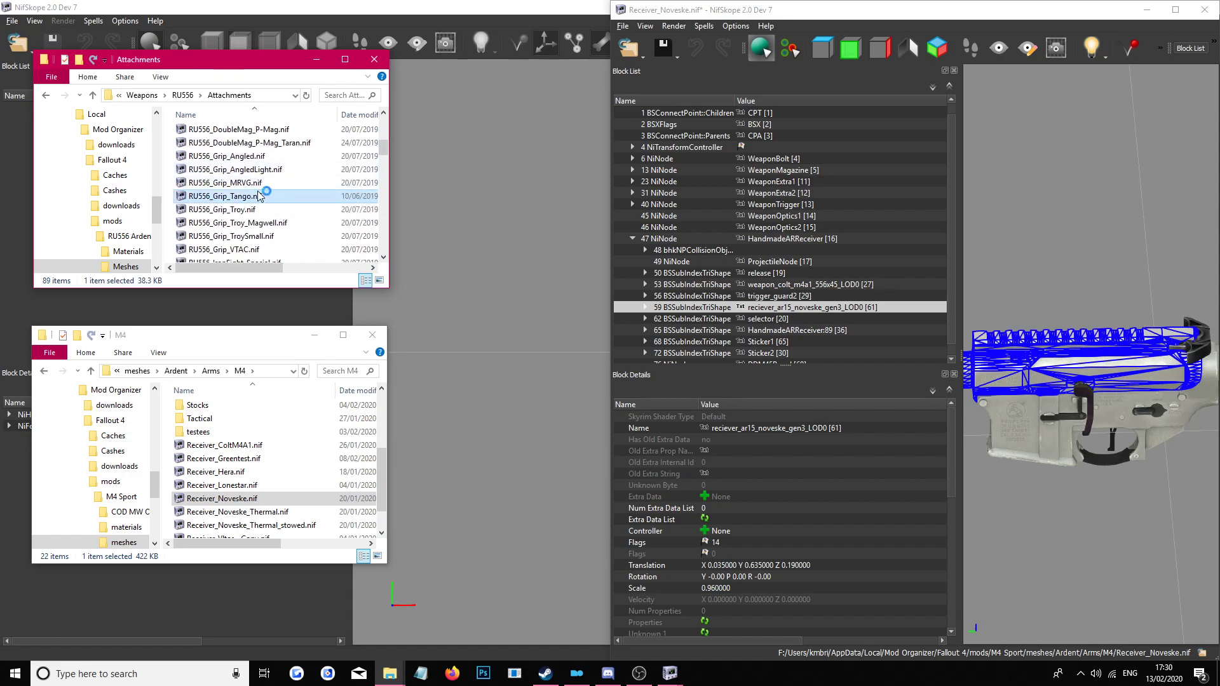
left_click_drag(804, 319, 742, 274)
scroll(788, 286, "down", 10)
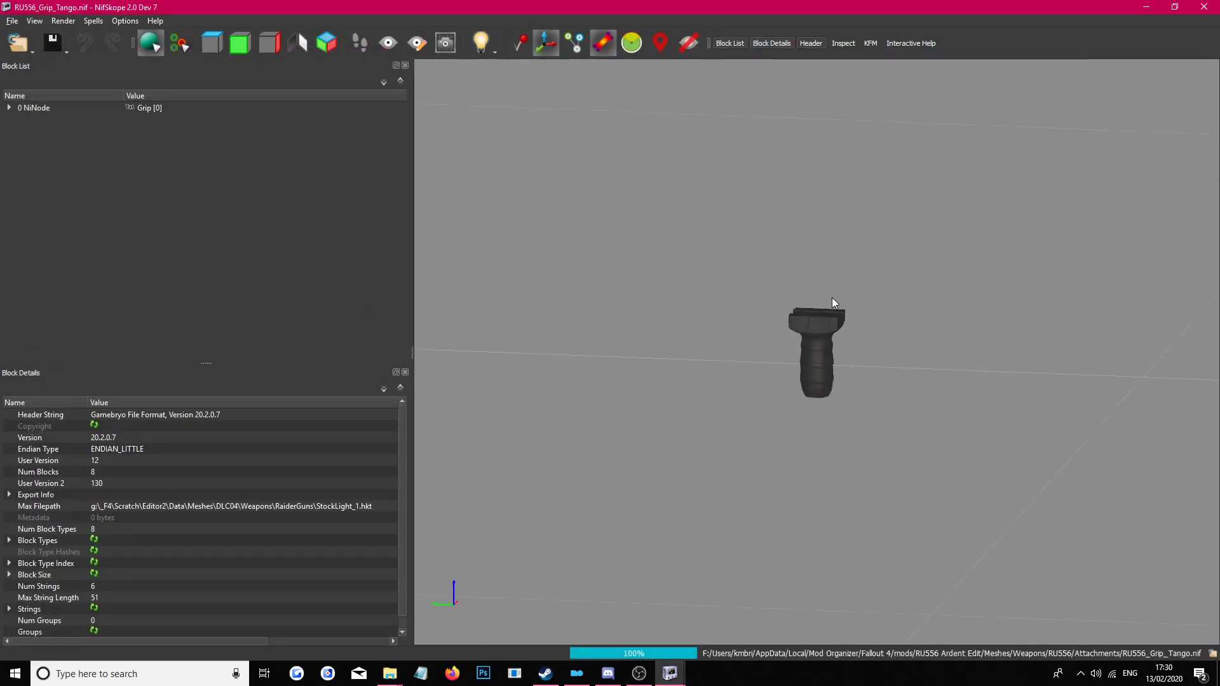
left_click(821, 352)
scroll(885, 305, "up", 3)
left_click_drag(886, 305, 779, 307)
Step: Open foregrip_pillau.nif from the M4 mod's Foregrips folder
mouse_move(389, 670)
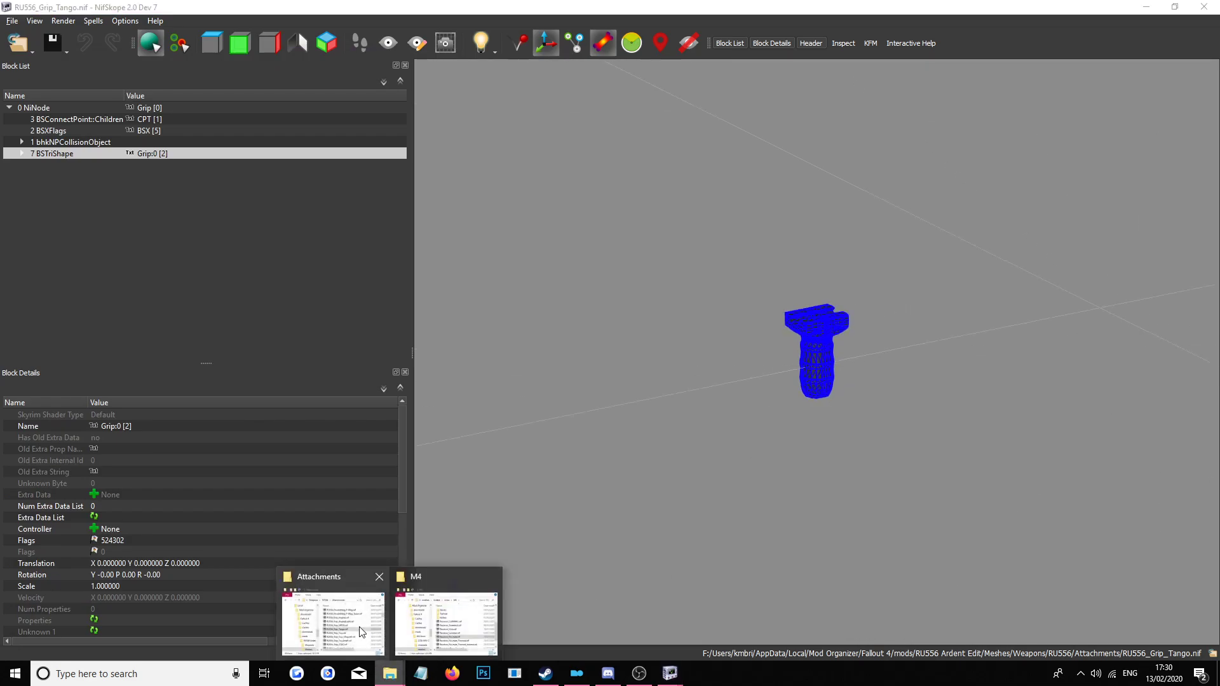
left_click(448, 613)
scroll(243, 450, "up", 3)
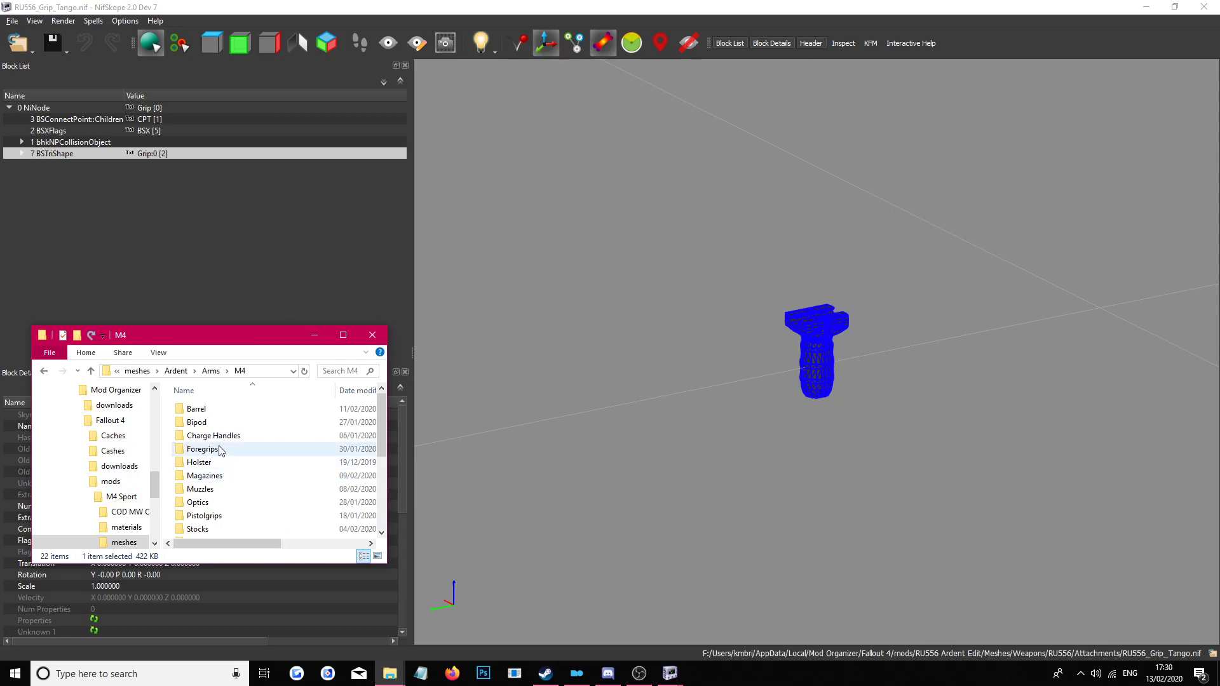
double_click(221, 450)
scroll(262, 481, "down", 1)
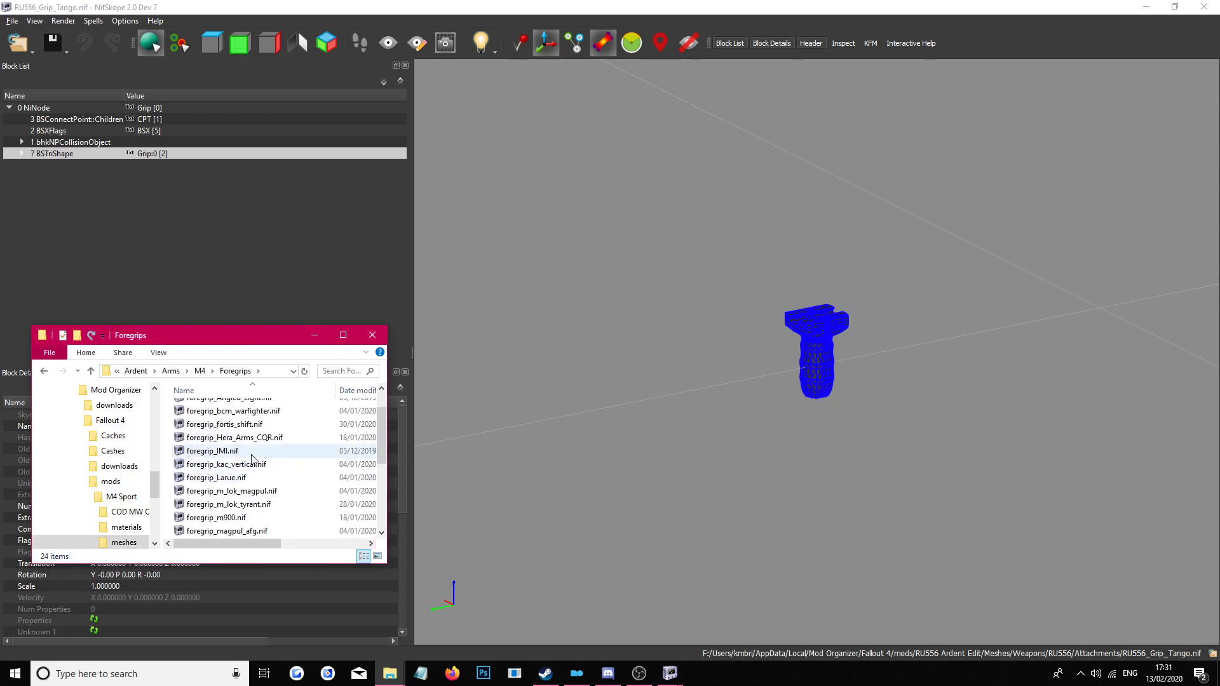
scroll(261, 494, "down", 2)
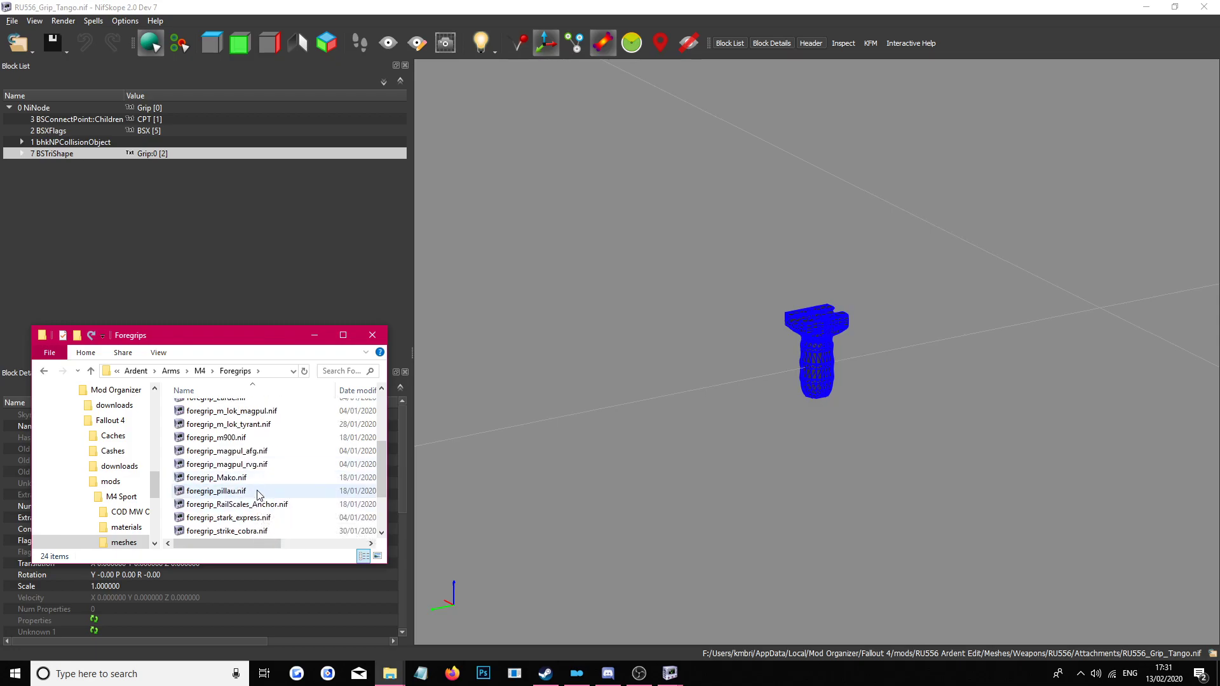
double_click(216, 491)
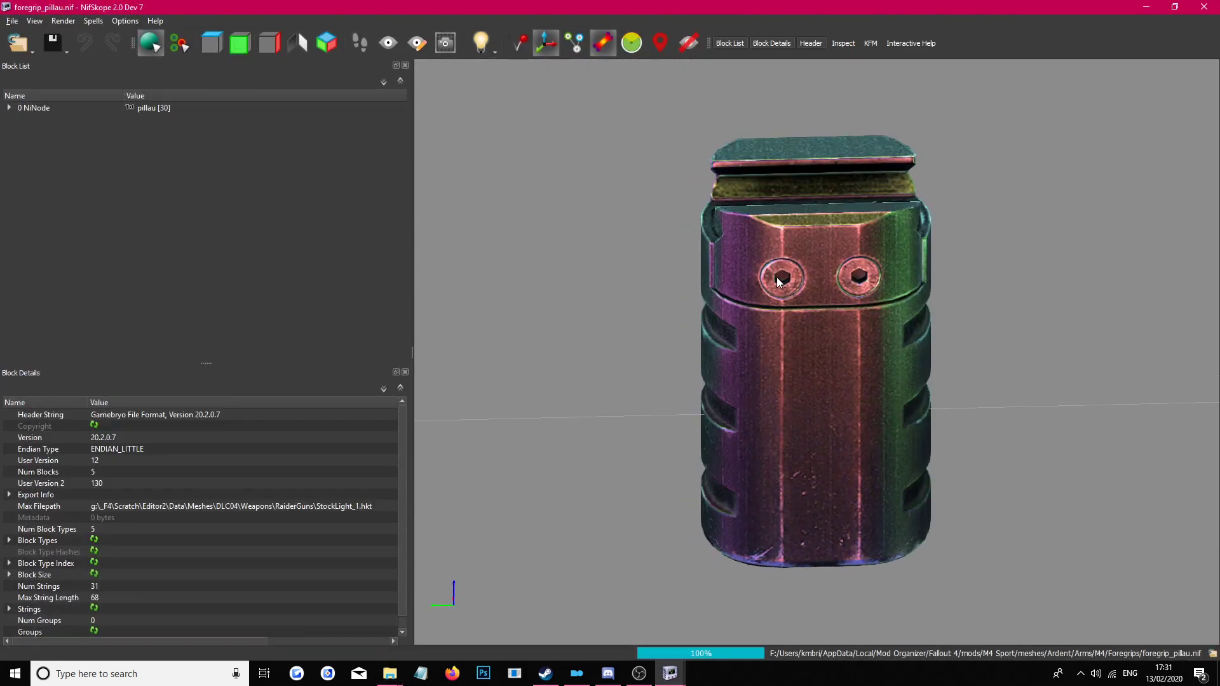
Step: Copy the pillau foregrip mesh branch and return to the grip mesh in RU556_Grip_Tango.nif
right_click(776, 277)
mouse_move(872, 279)
left_click(932, 330)
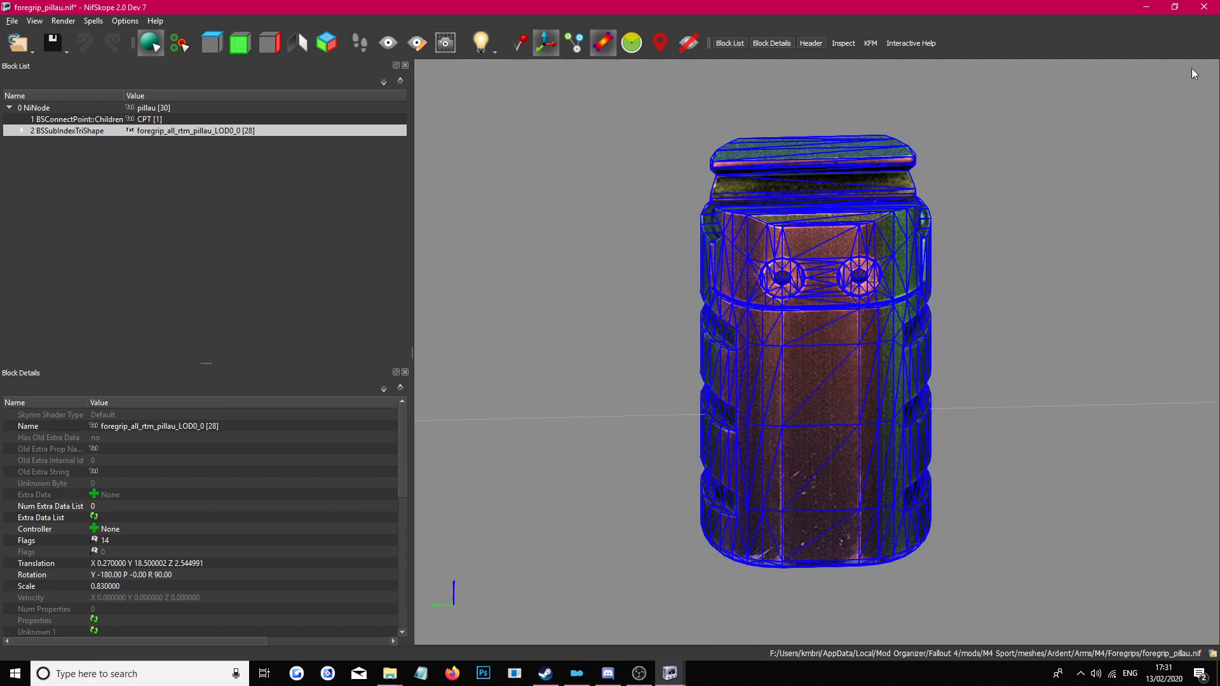
left_click(1146, 7)
left_click(803, 320)
left_click_drag(710, 284, 683, 286)
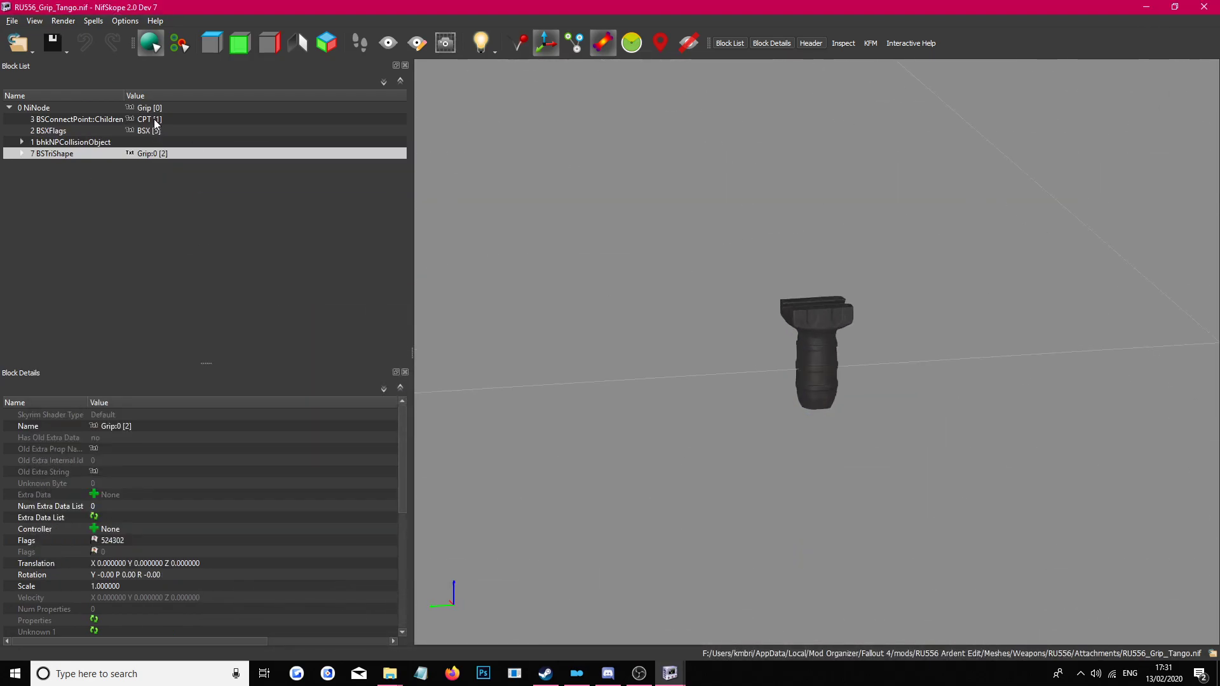
Step: Paste the copied pillau foregrip branch onto the root Grip node of RU556_Grip_Tango.nif
right_click(568, 218)
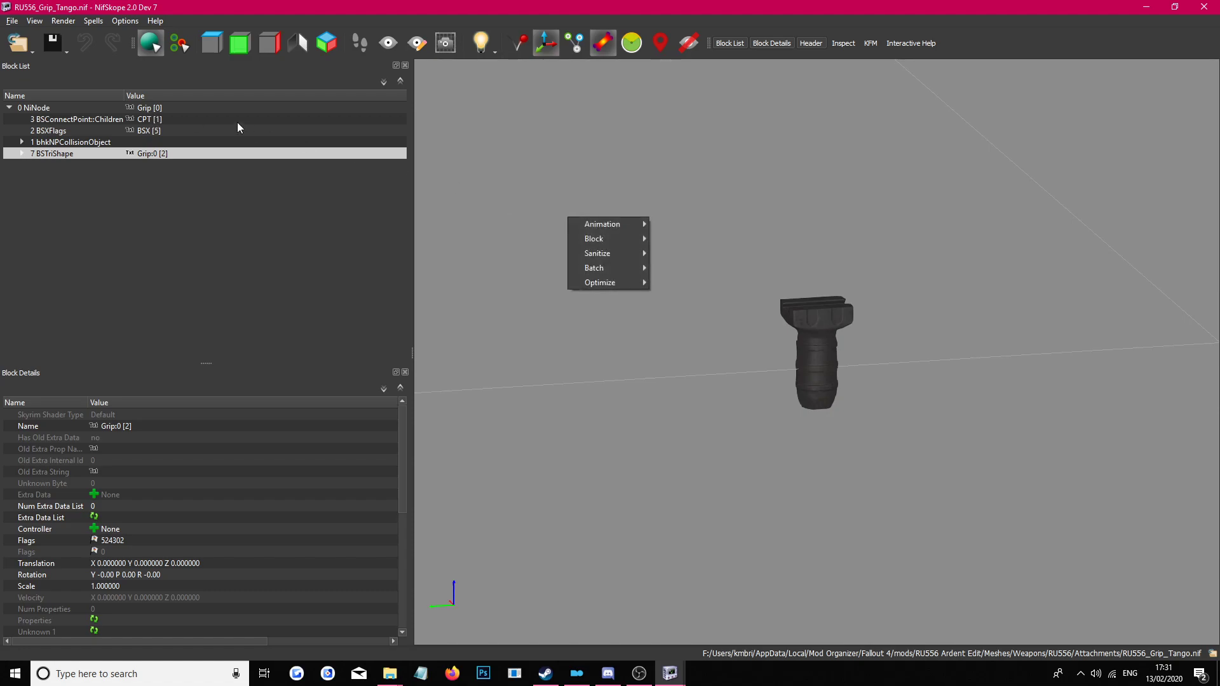
left_click(188, 108)
right_click(188, 107)
mouse_move(258, 99)
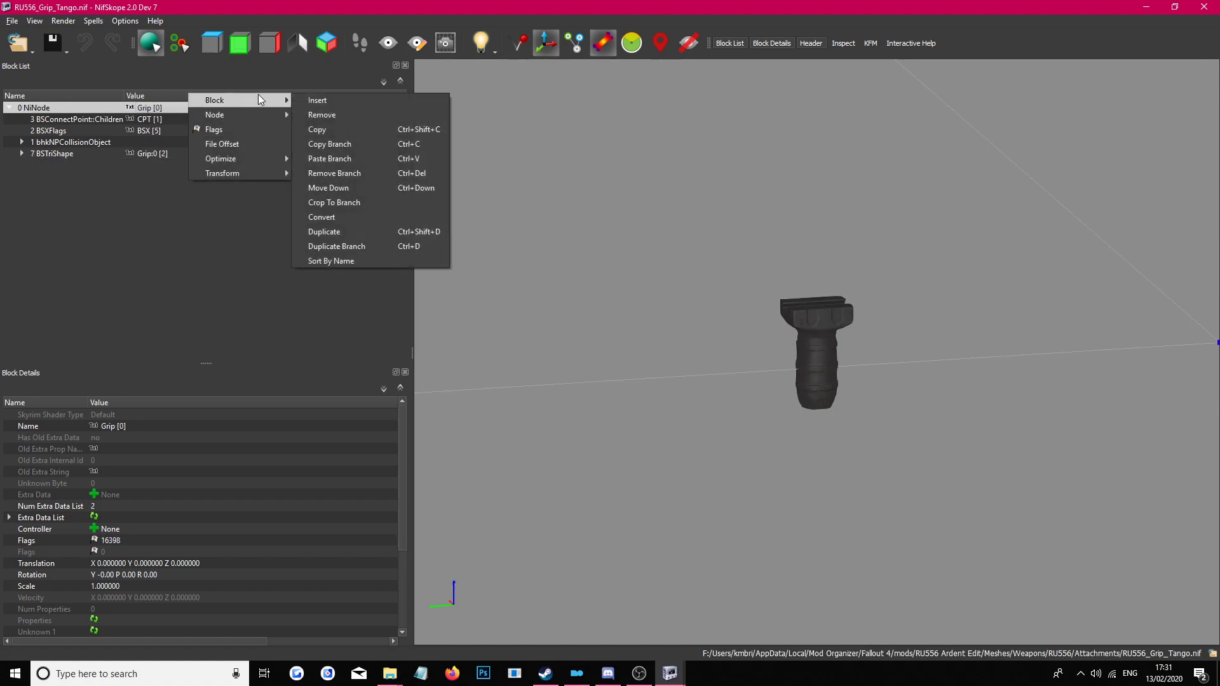
left_click(349, 158)
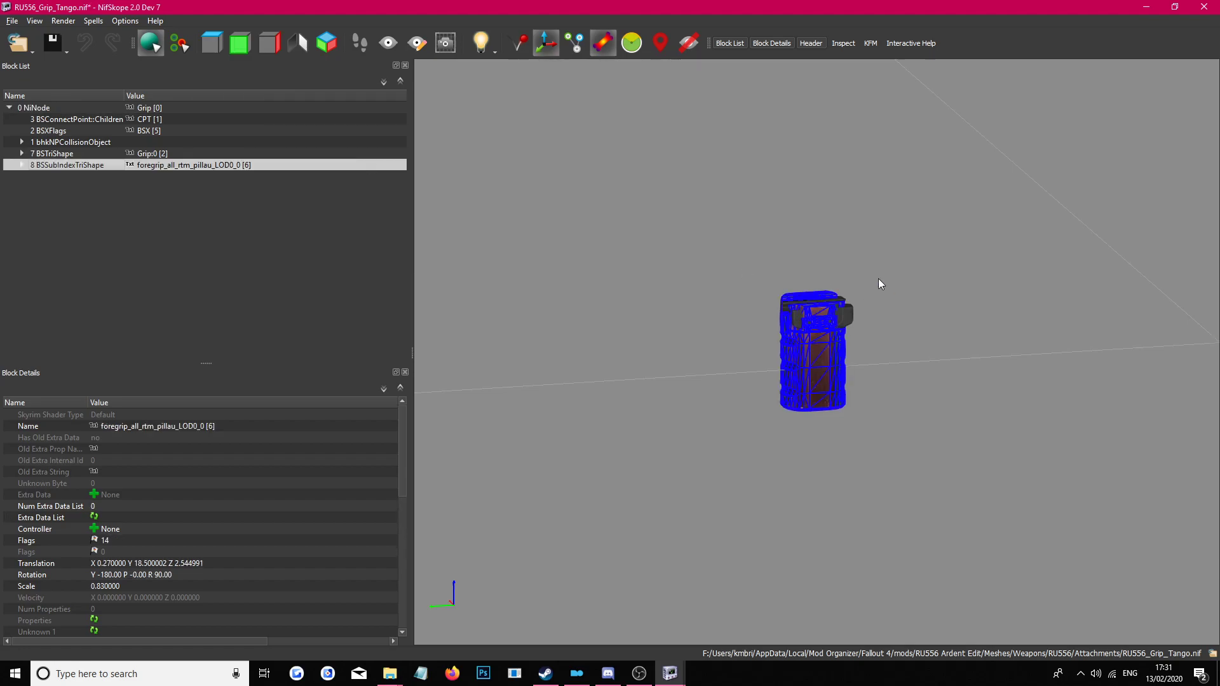
left_click(171, 105)
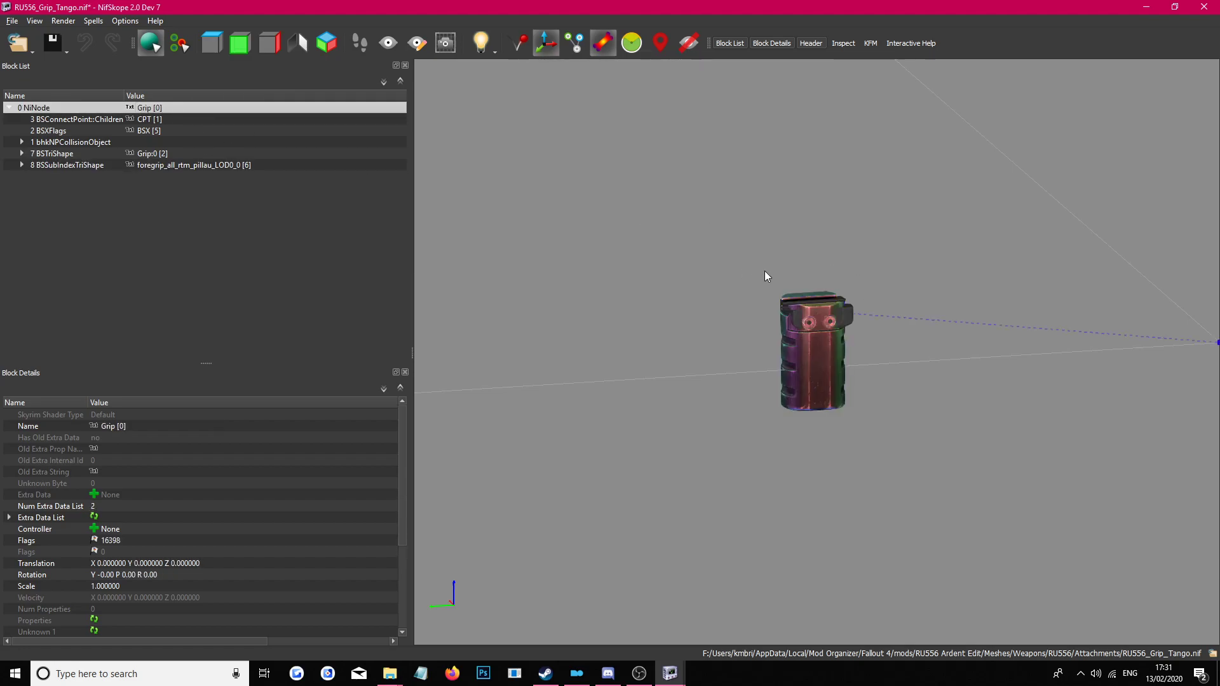
Step: Examine how the pasted pillau foregrip lines up with the original grip mesh from front and back
left_click(848, 315)
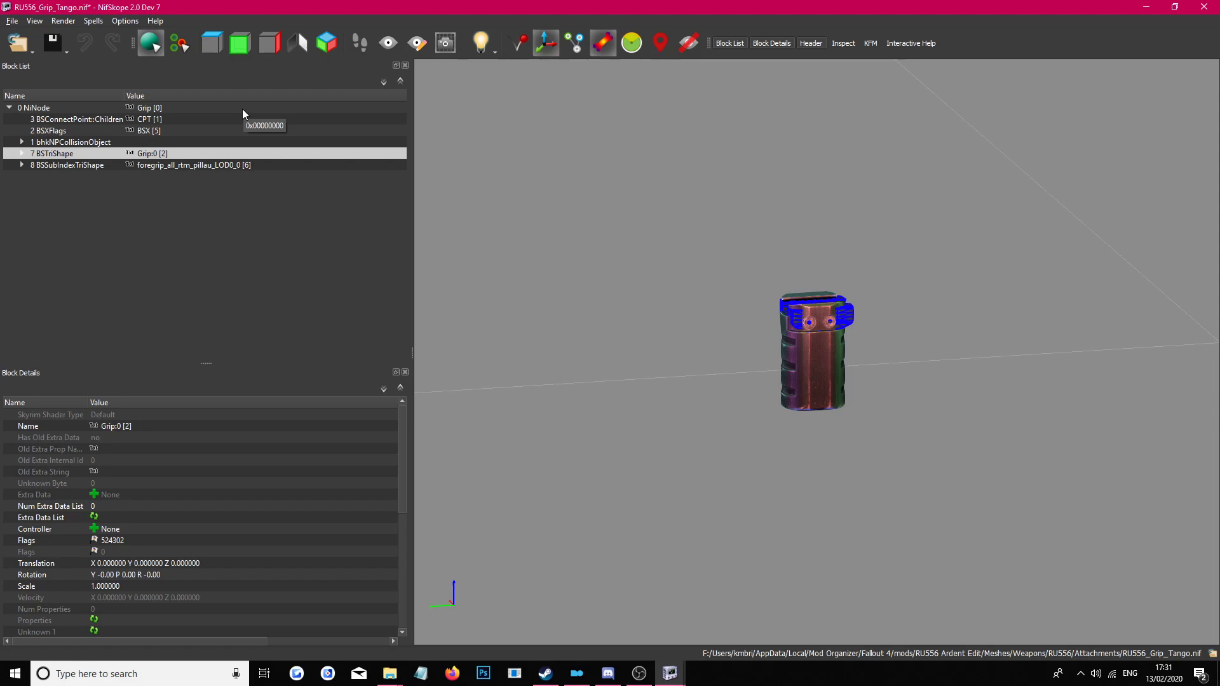
scroll(827, 367, "up", 5)
mouse_move(1046, 323)
left_mouse_down()
mouse_move(1031, 315)
mouse_move(1050, 334)
left_mouse_up()
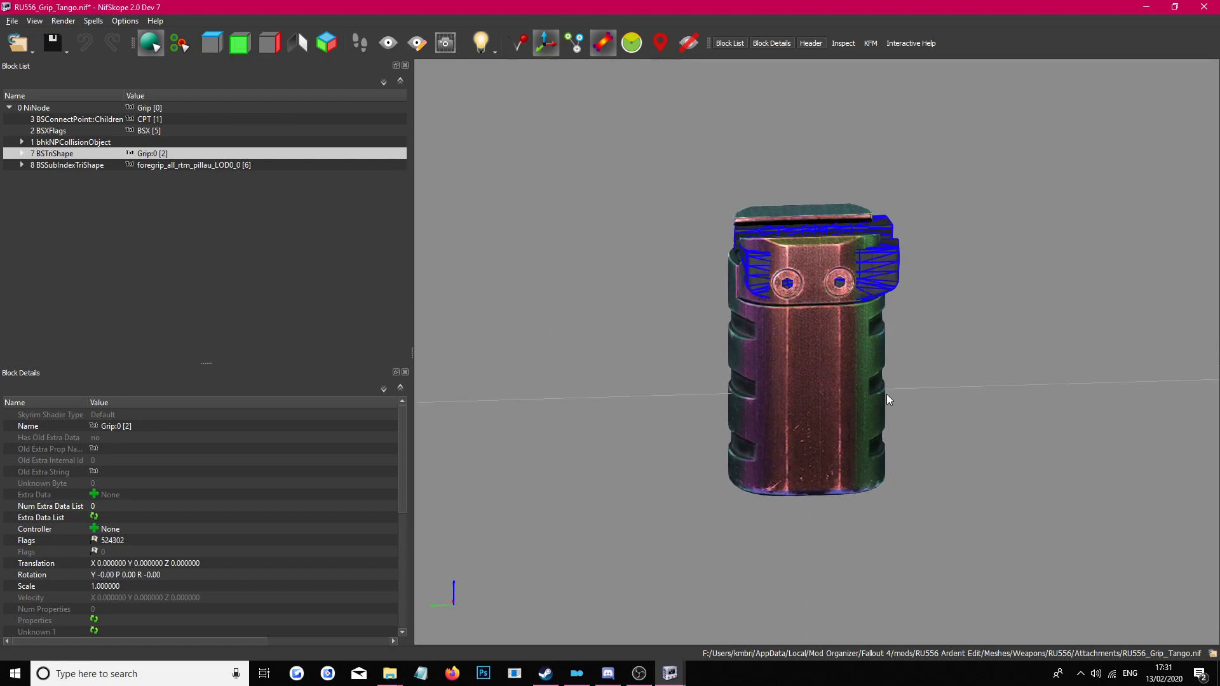
left_click(769, 366)
left_click_drag(768, 366, 803, 307)
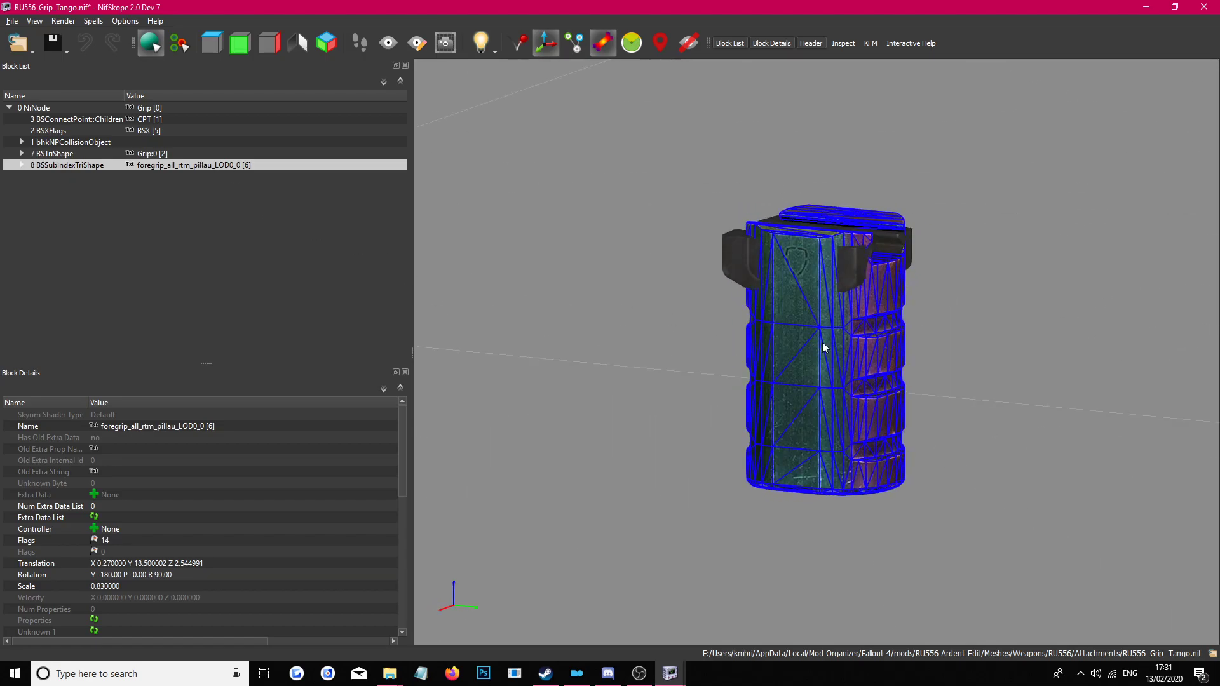
Step: Edit the pasted foregrip's transform, trying a Y translation of 18.4, and accept it with Y at 18.3
right_click(204, 164)
mouse_move(257, 241)
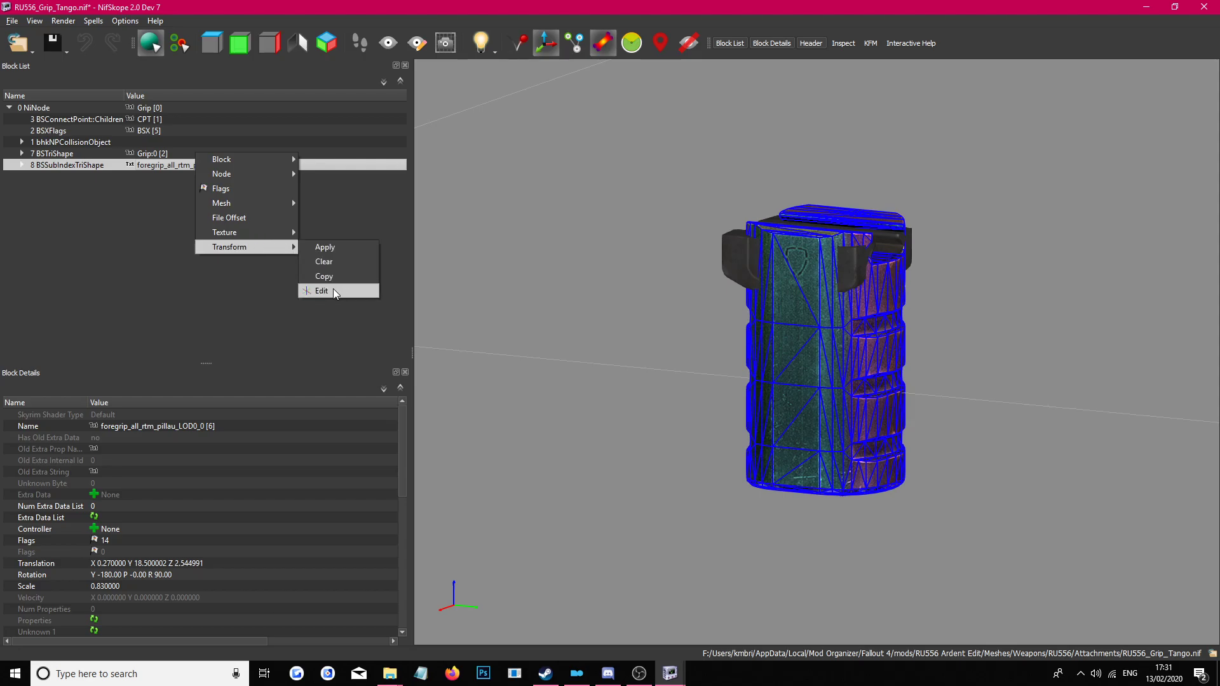
left_click(335, 288)
left_click_drag(665, 171, 492, 151)
left_click_drag(715, 230, 623, 223)
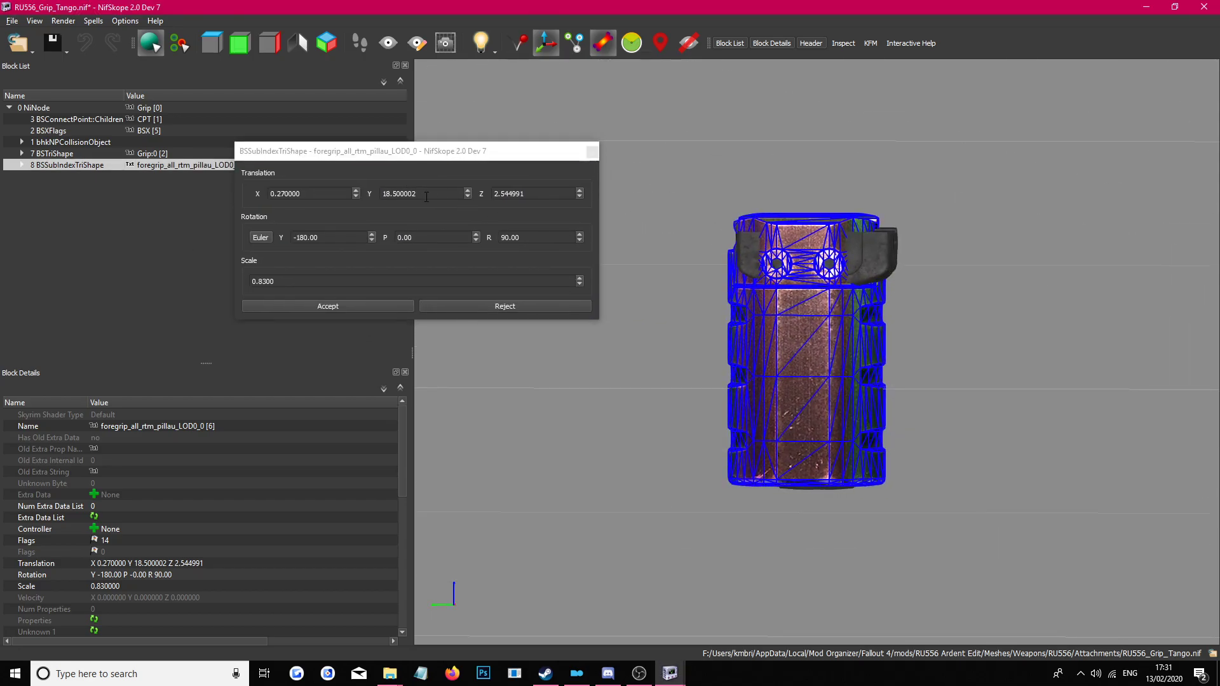
right_click(180, 165)
mouse_move(277, 248)
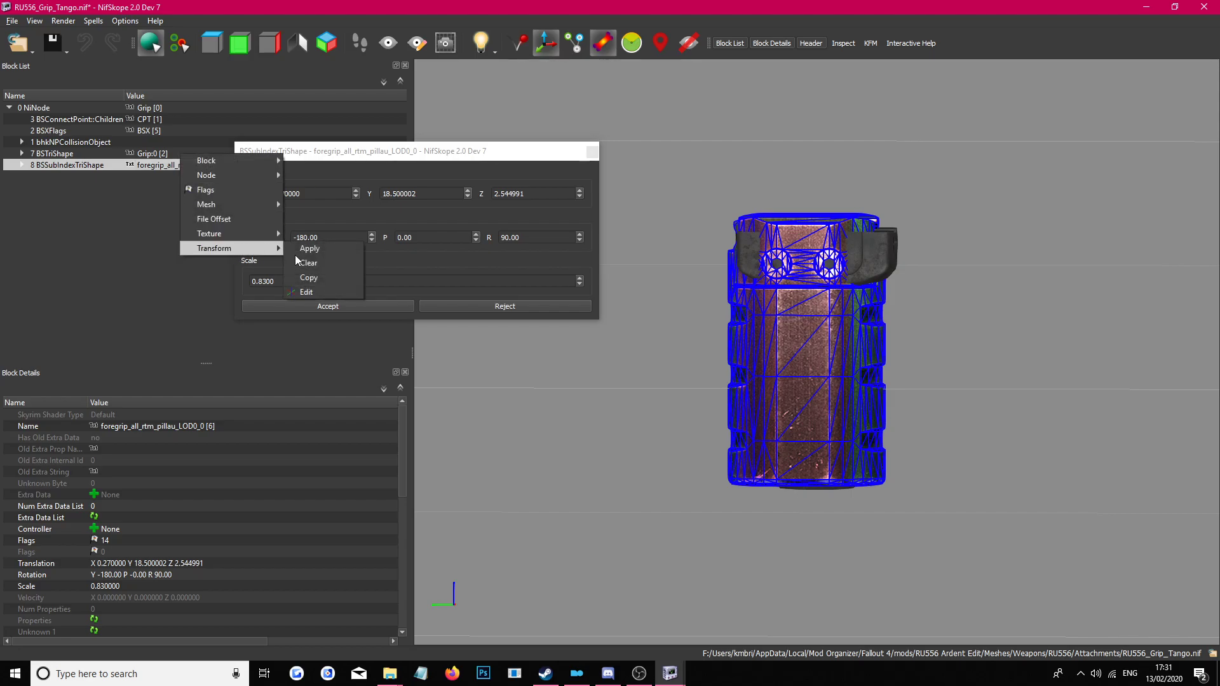
left_click(498, 179)
left_click(396, 193)
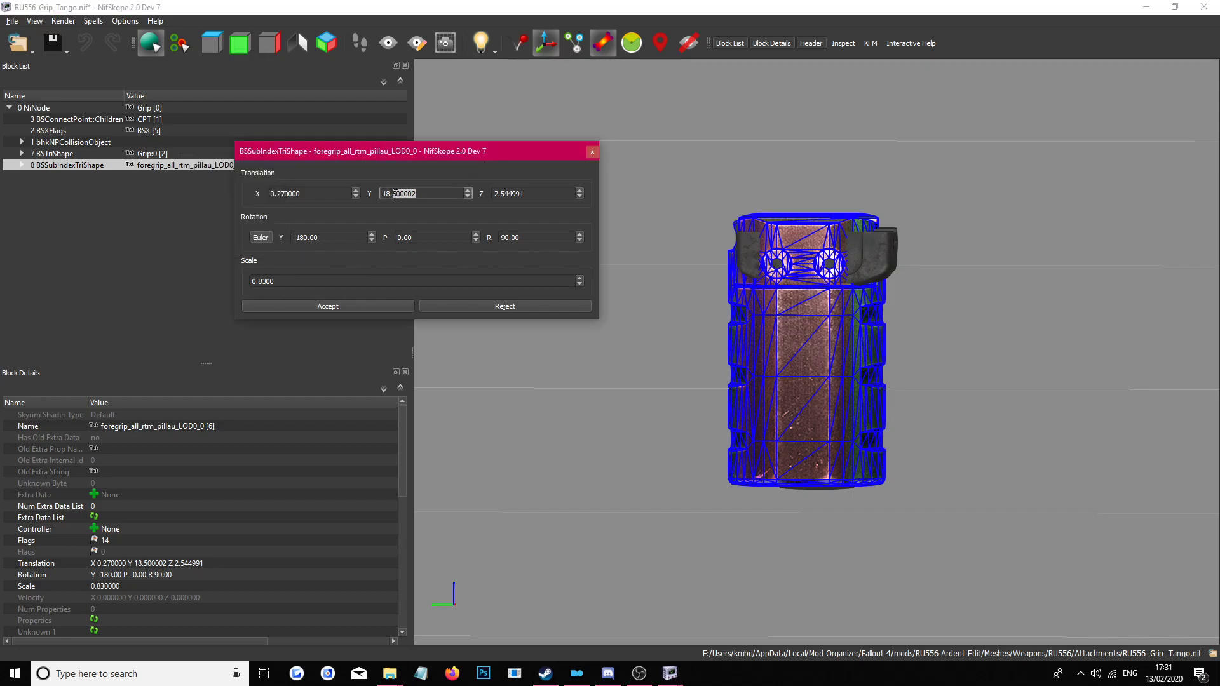
type("4")
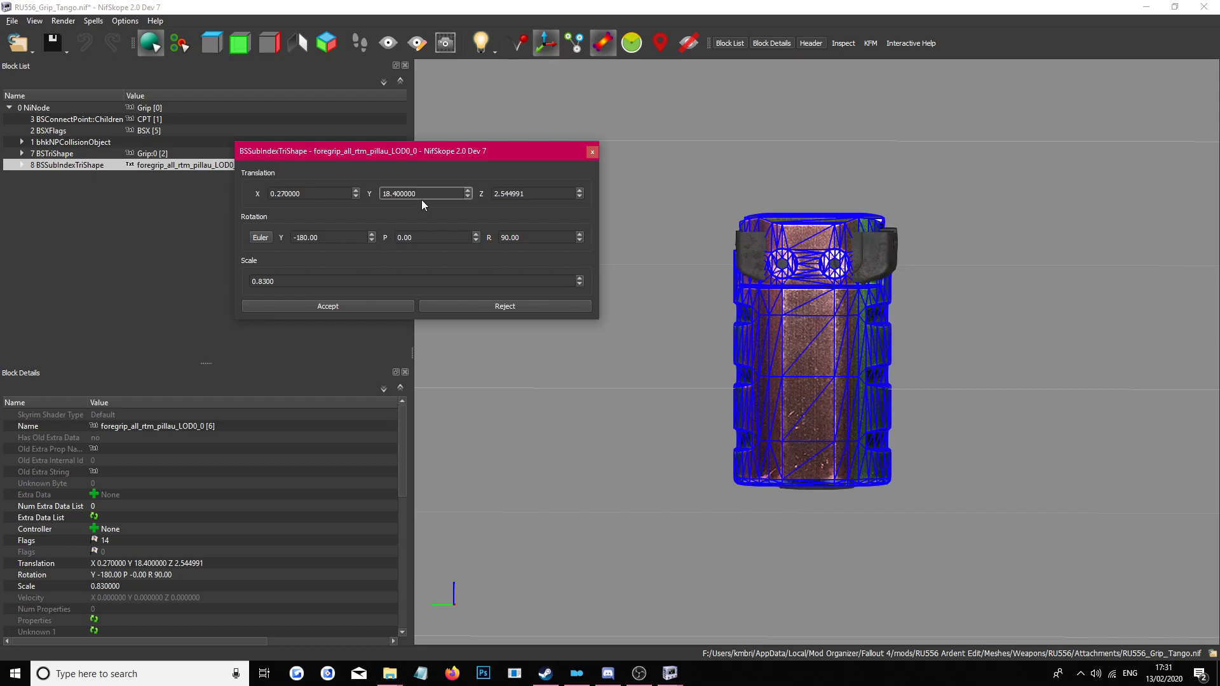
left_click_drag(417, 194, 393, 195)
type("3")
left_click_drag(635, 181, 1075, 173)
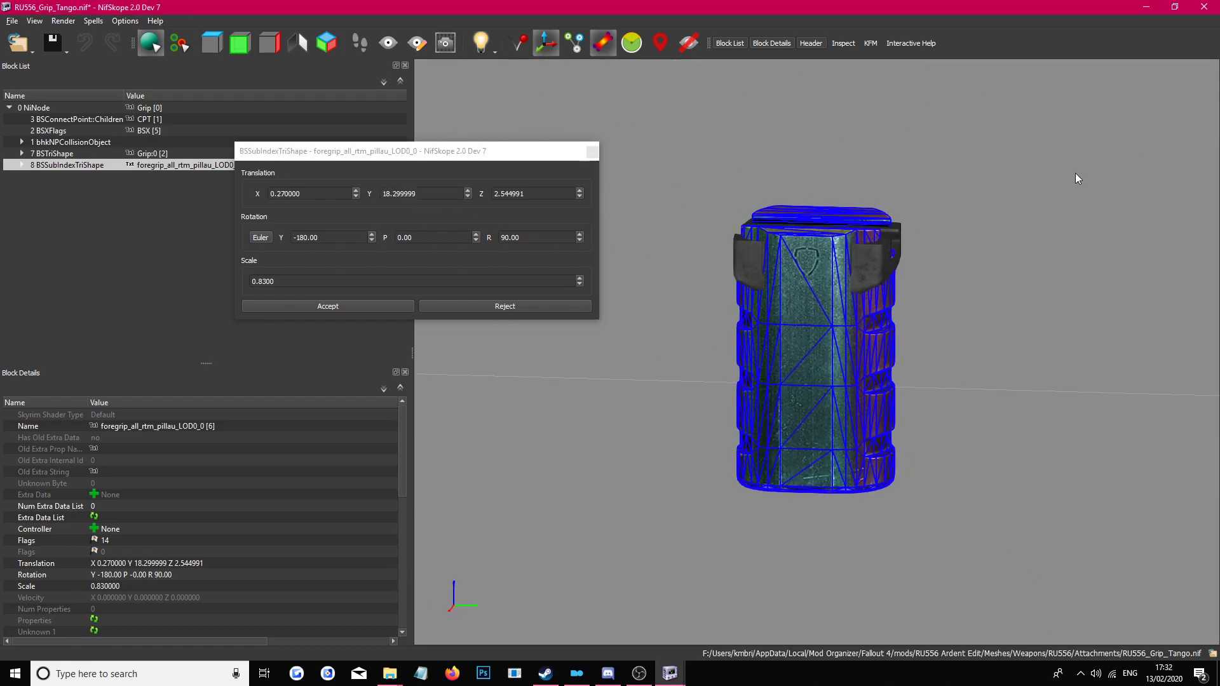
left_click(327, 306)
Step: Remove the original Grip:0 mesh branch, keeping only the pasted pillau foregrip
right_click(159, 153)
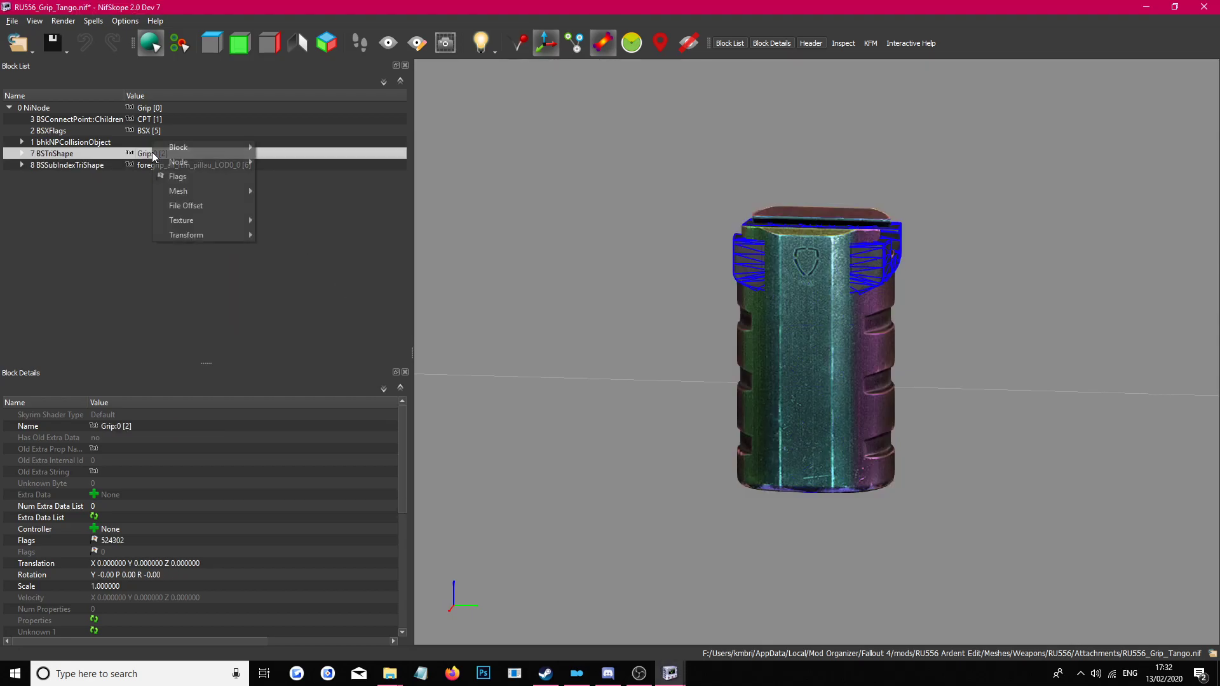
mouse_move(205, 146)
left_click(319, 220)
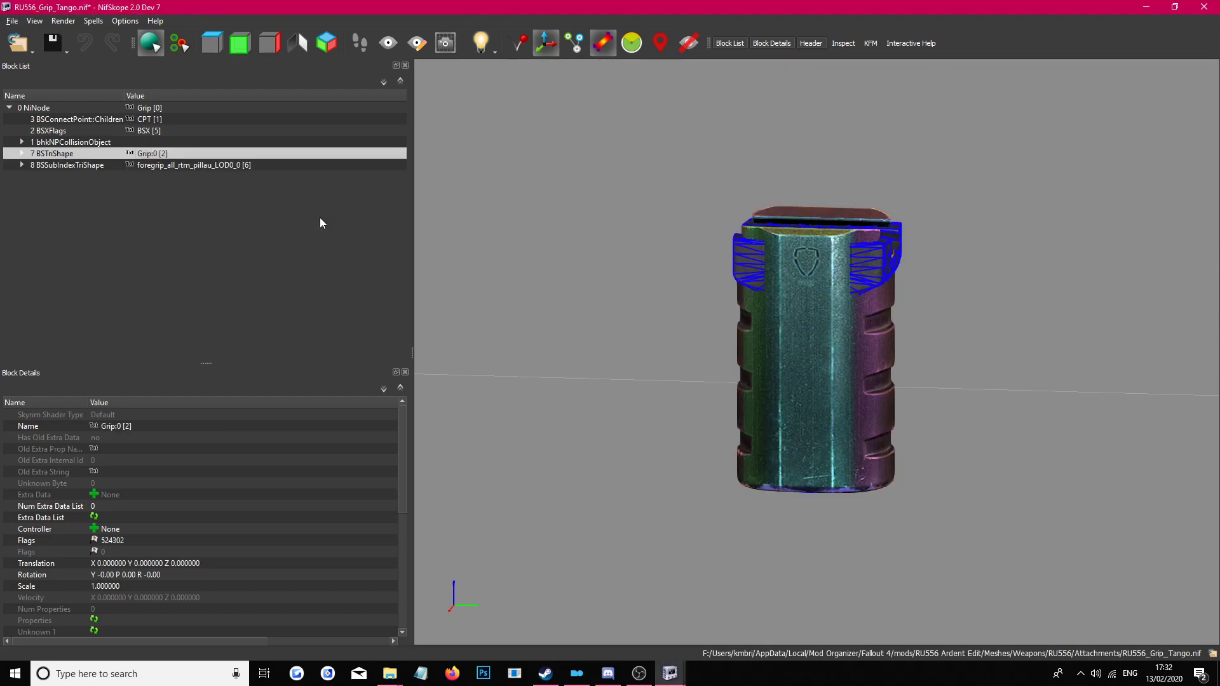
left_click_drag(580, 202, 737, 183)
left_click(11, 21)
left_click(54, 140)
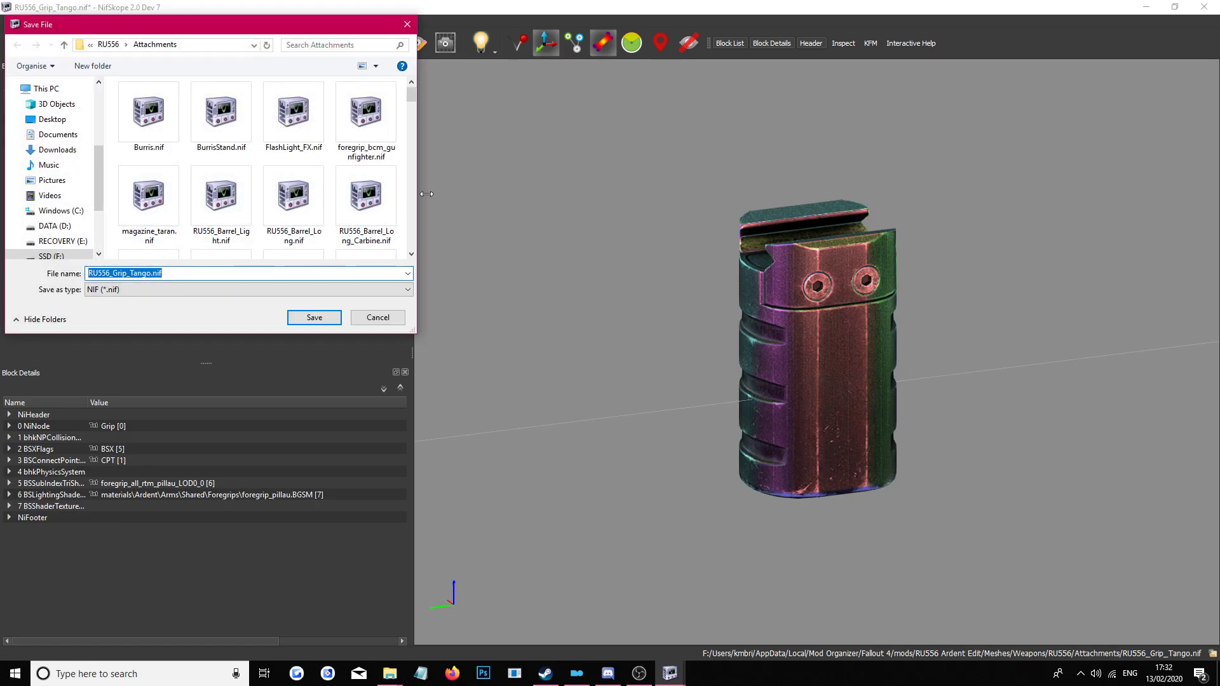
left_click(378, 318)
left_click(818, 284)
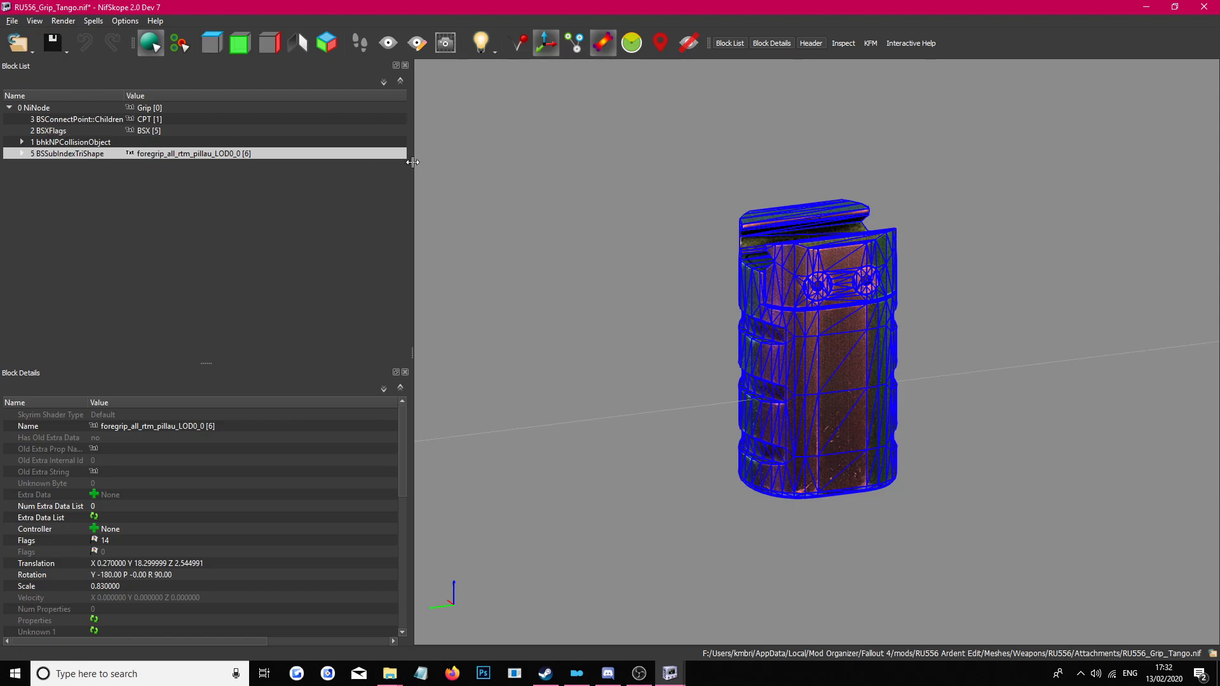
left_click(707, 211)
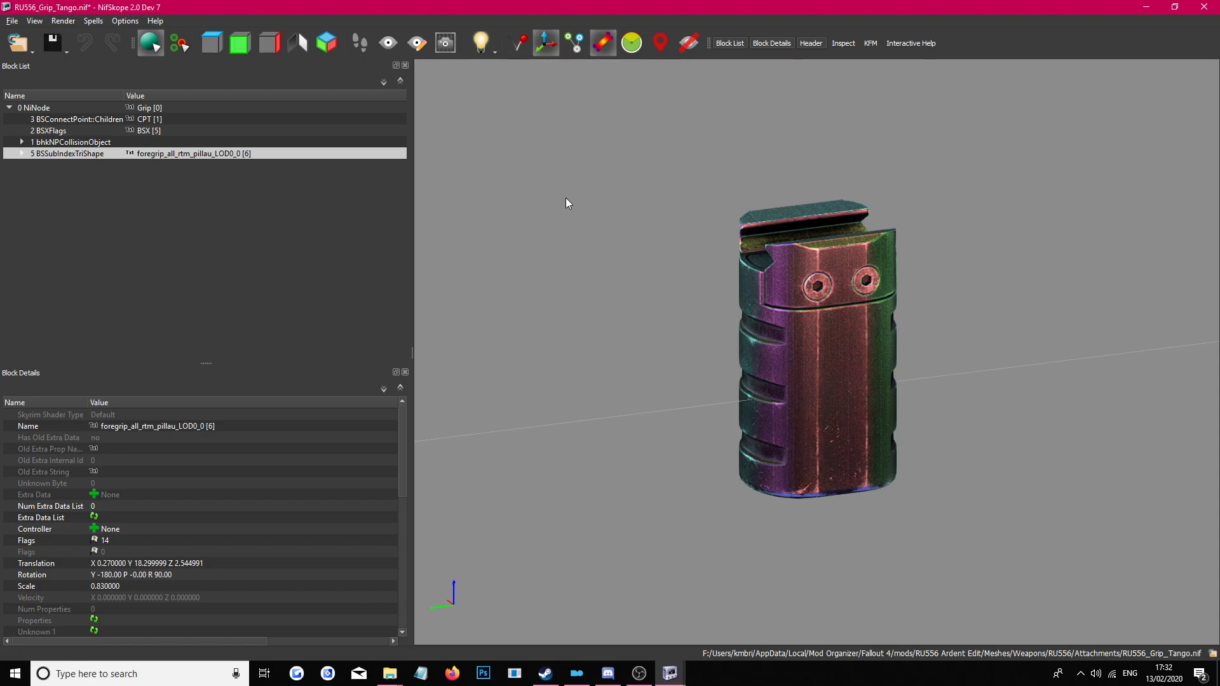
Step: Close RU556_Grip_Tango.nif without saving, and close the Attachments and Foregrips folders
left_click(1204, 7)
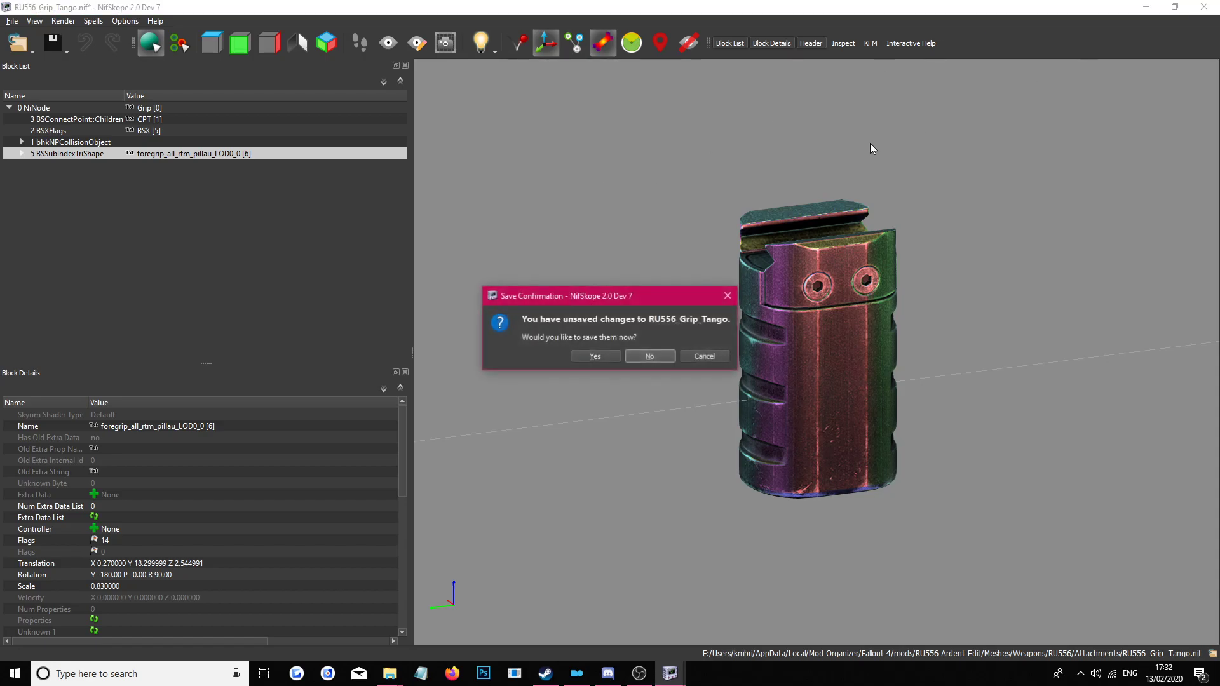
left_click(644, 358)
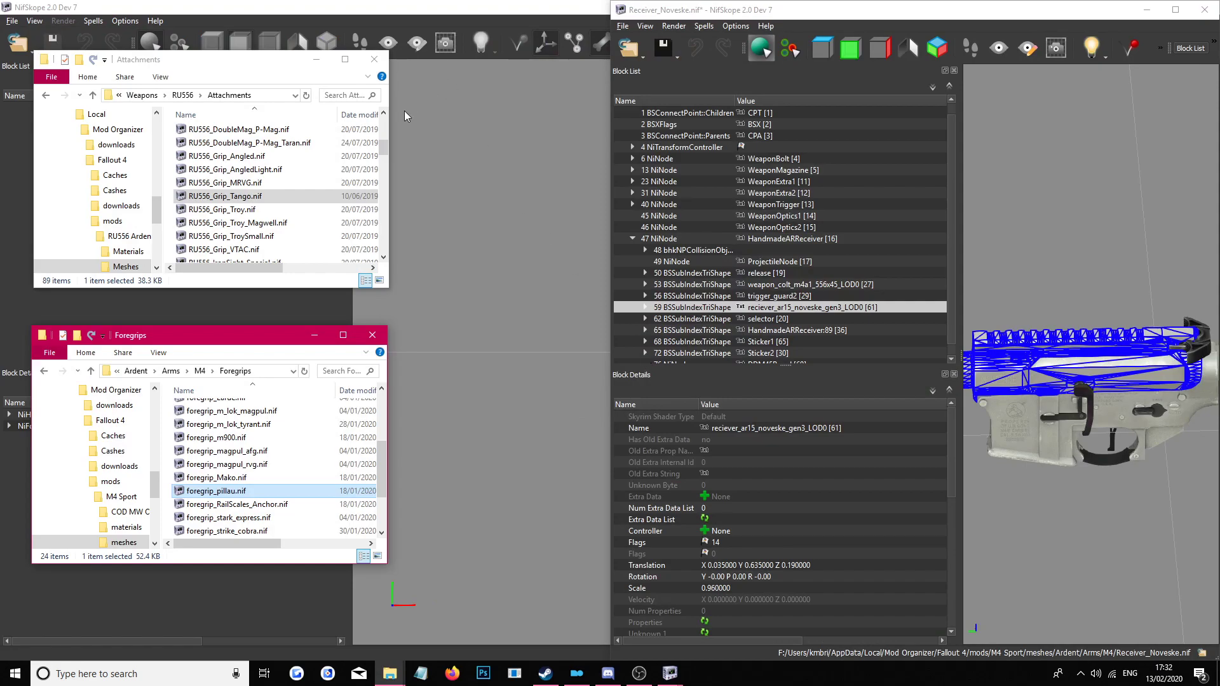
left_click(374, 59)
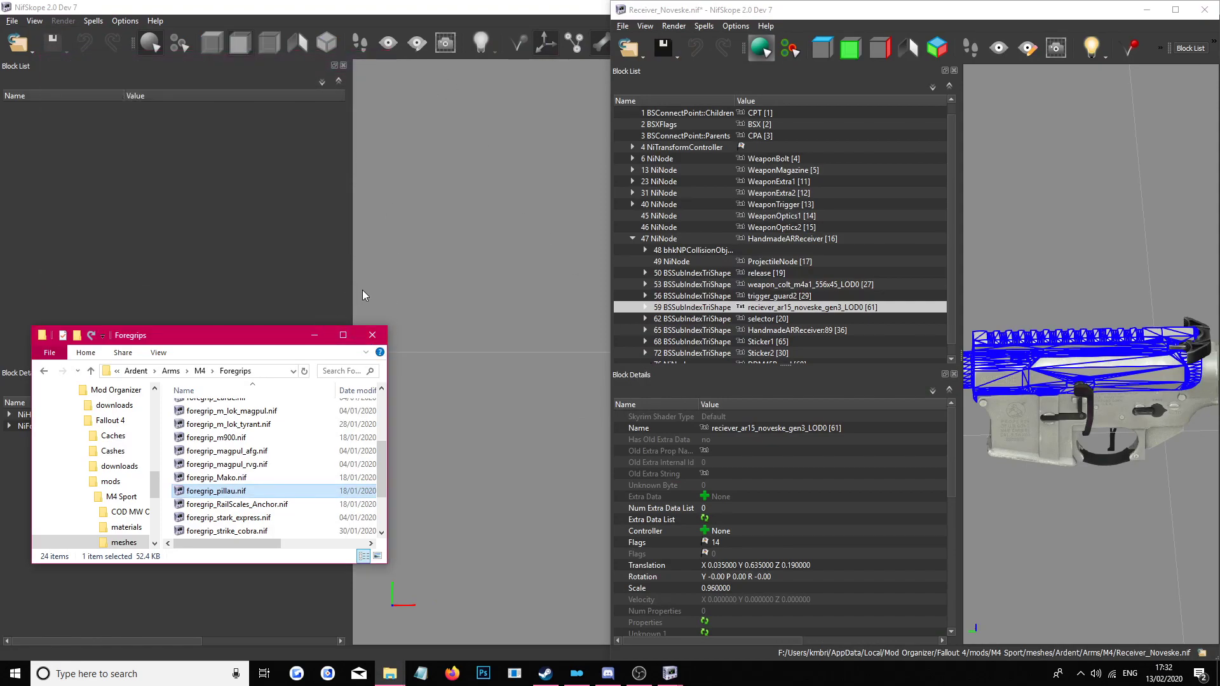
left_click(372, 335)
Step: Close the remaining NifSkope windows, discarding the changes to Receiver_Noveske.nif, and minimize Mod Organizer
double_click(545, 8)
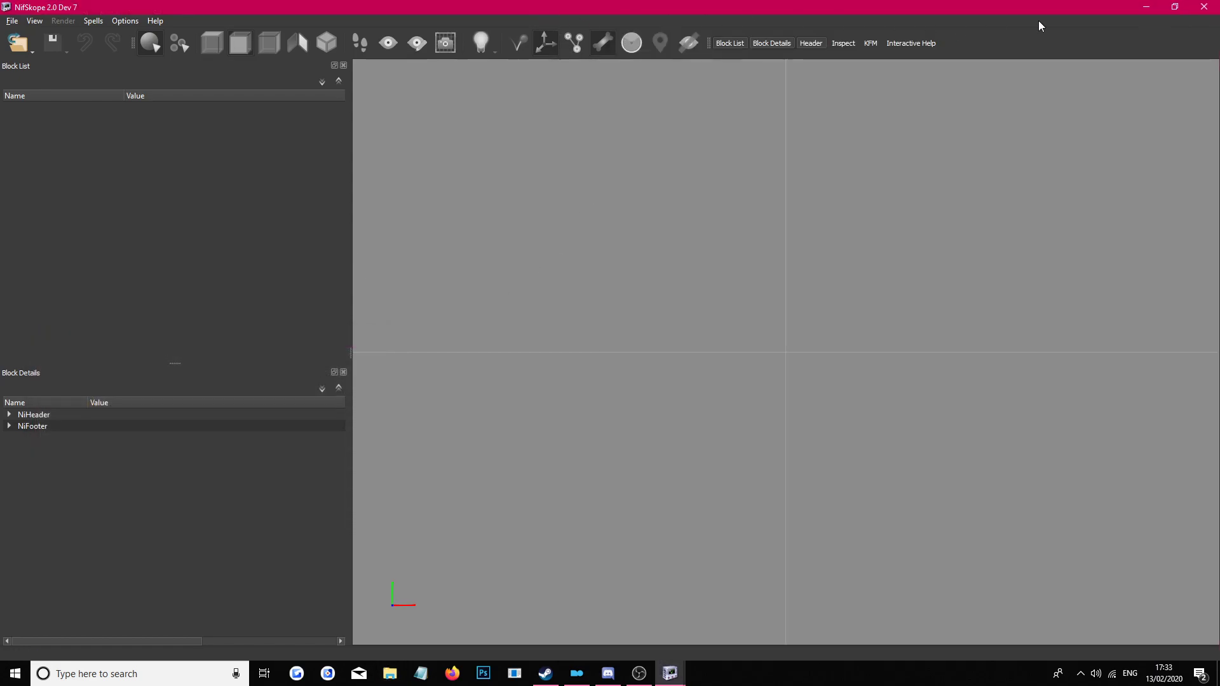
left_click(1203, 7)
left_click(1204, 10)
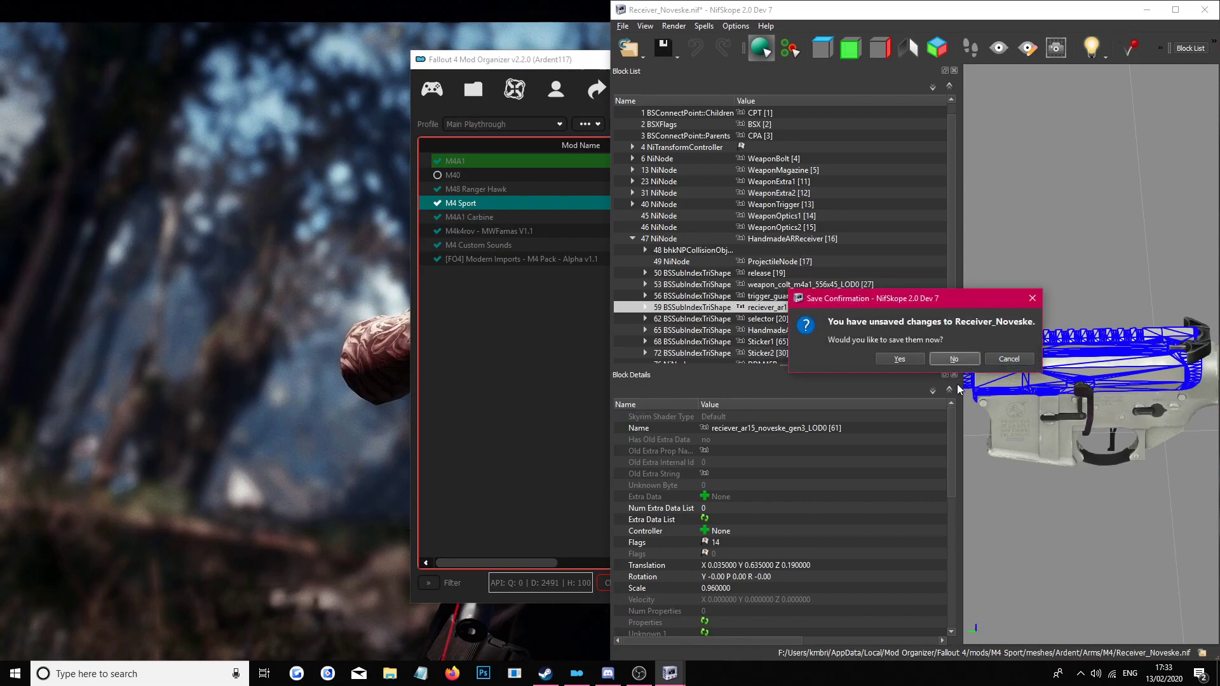
left_click(953, 359)
left_click(757, 383)
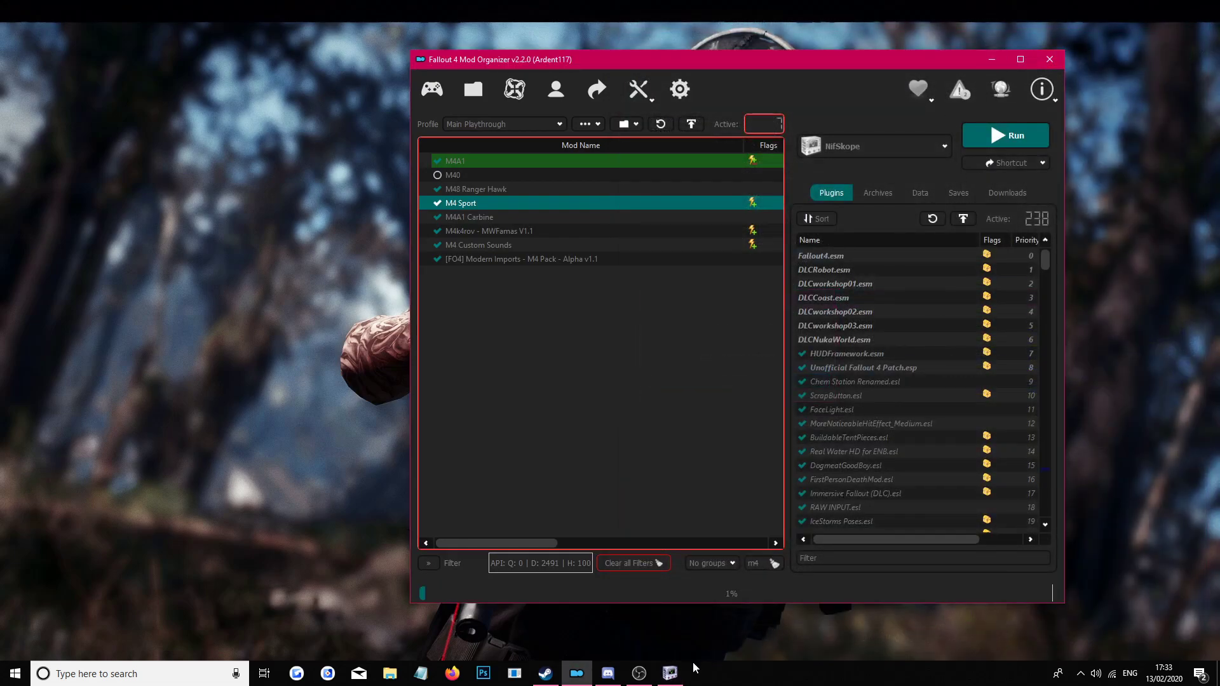
left_click(669, 672)
left_click(1210, 5)
left_click(638, 356)
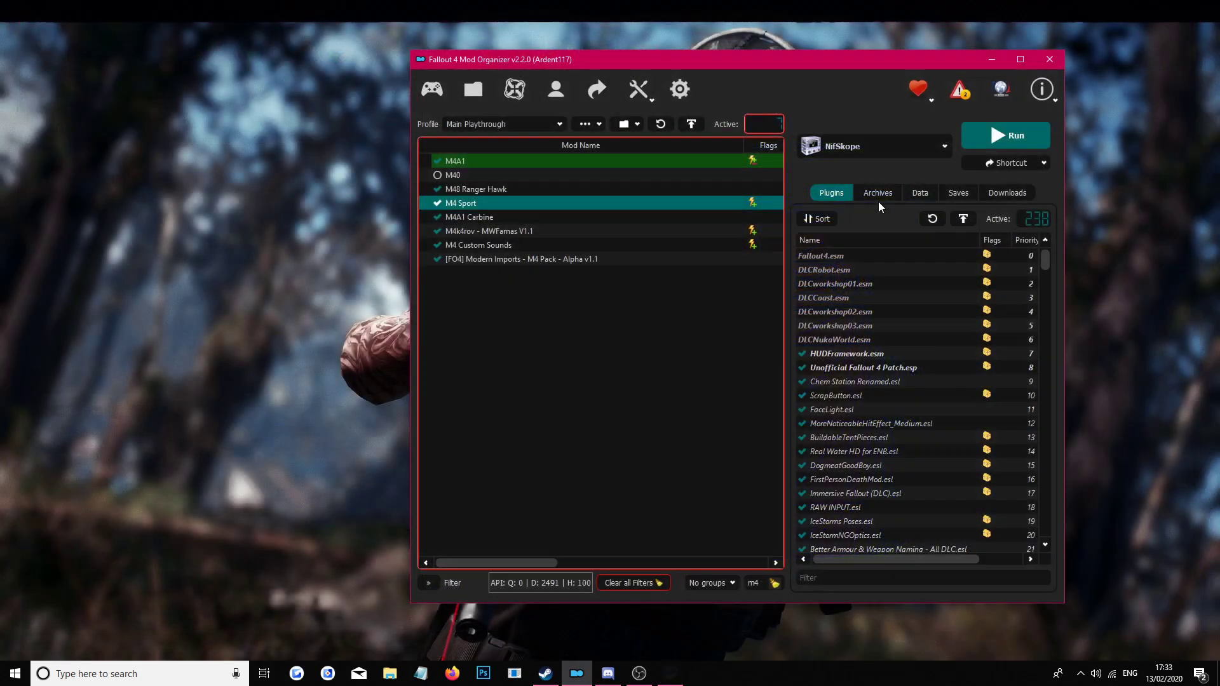
left_click(991, 59)
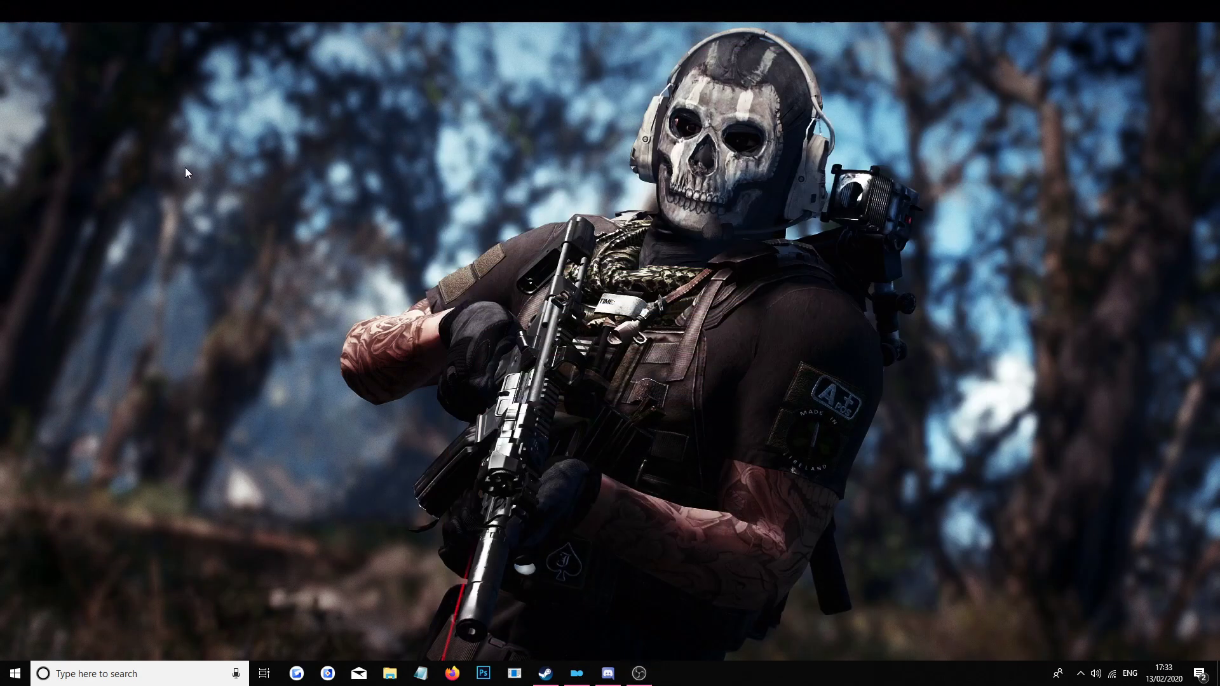
Step: Switch to a new Notepad document and write "1st way:" followed by "Animation Keyword swap in F04edit"
left_click(421, 673)
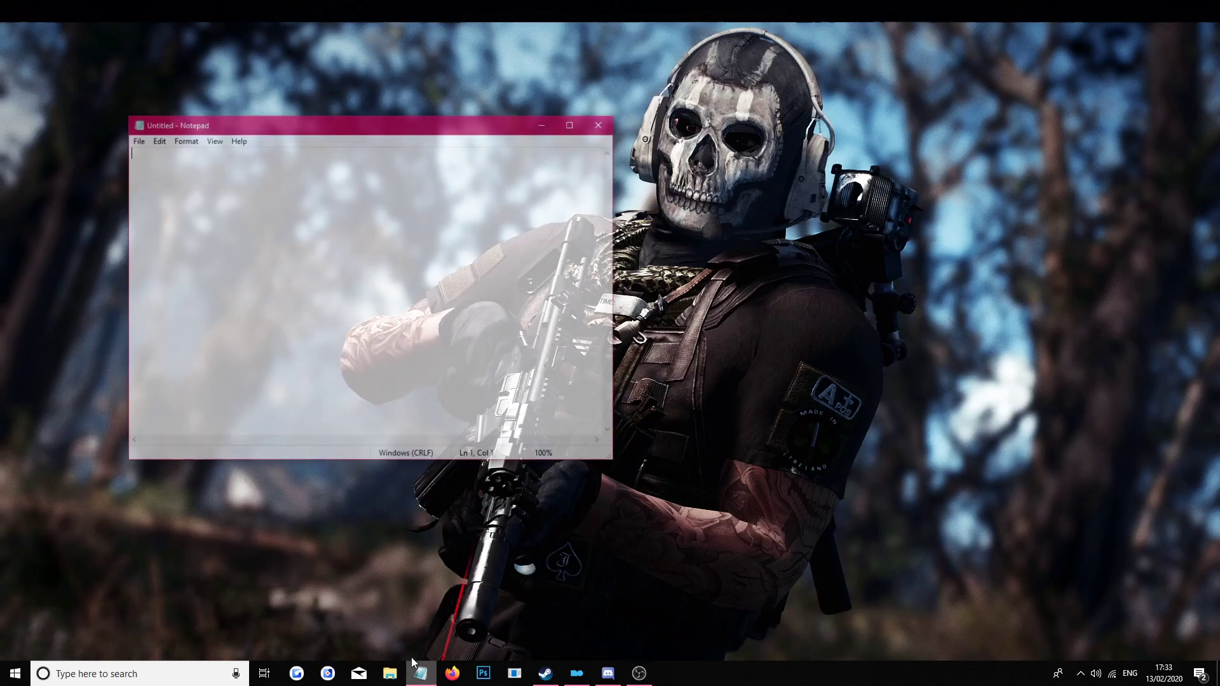
type("1st way:")
key("Return")
key("Return")
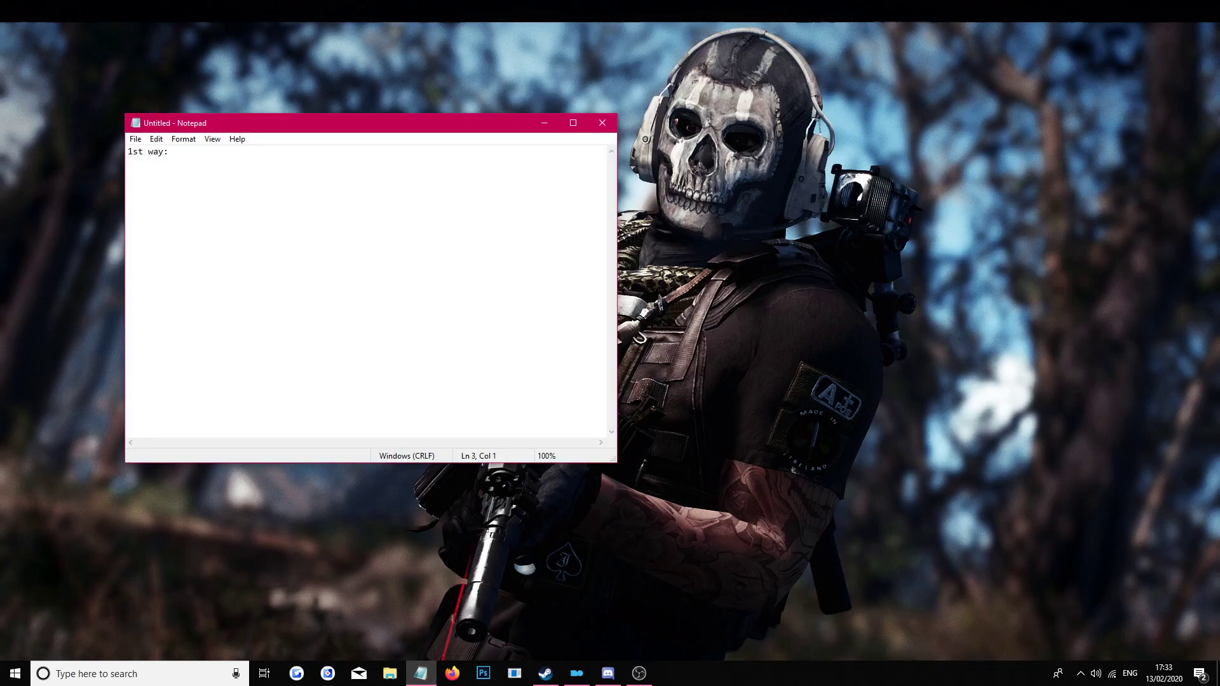
type("Animation Keyword swap in F04edit")
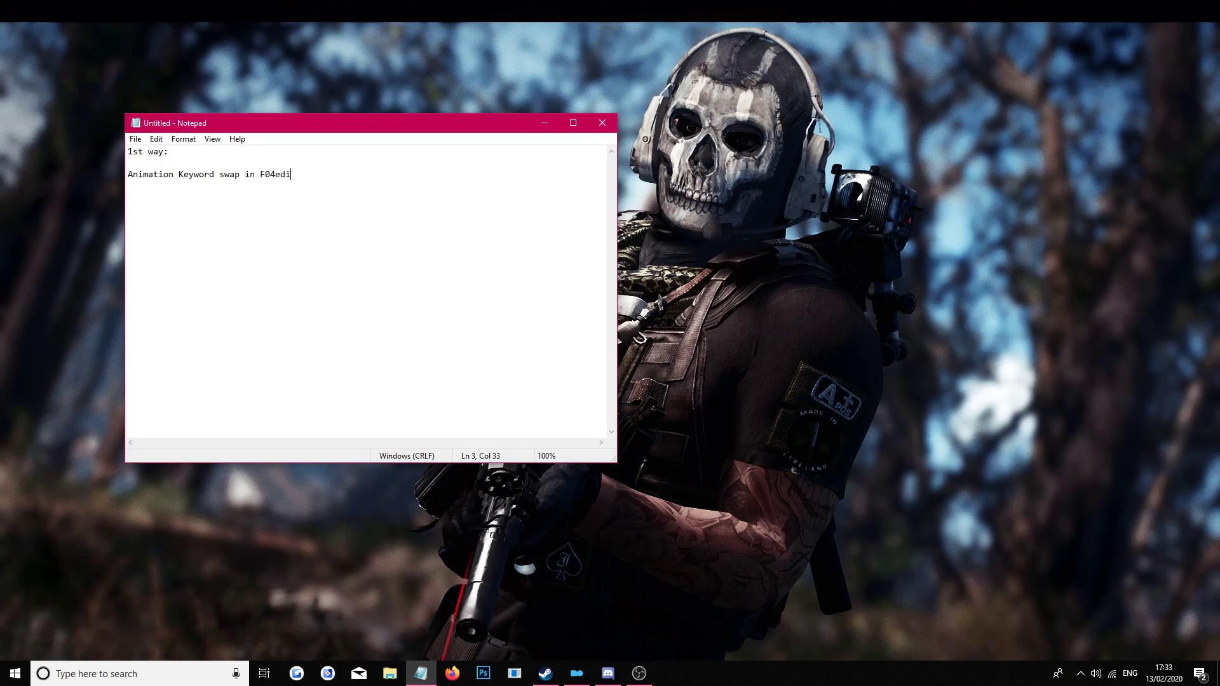
Step: Add the heading "2nd way:" with the entry "Directly replacing animation files" beneath it
key("Return")
key("Return")
type("2nd way:")
key("Return")
key("Return")
type("Directly replaced")
key("BackSpace")
key("BackSpace")
type("ing animation files")
Step: Add the heading "3rd way:" with the entry "Rebuild the gun on the original gun (anim source) meshes"
key("Return")
type("3rd way:")
key("Return")
key("Return")
type("Rebuild the gun on the original ")
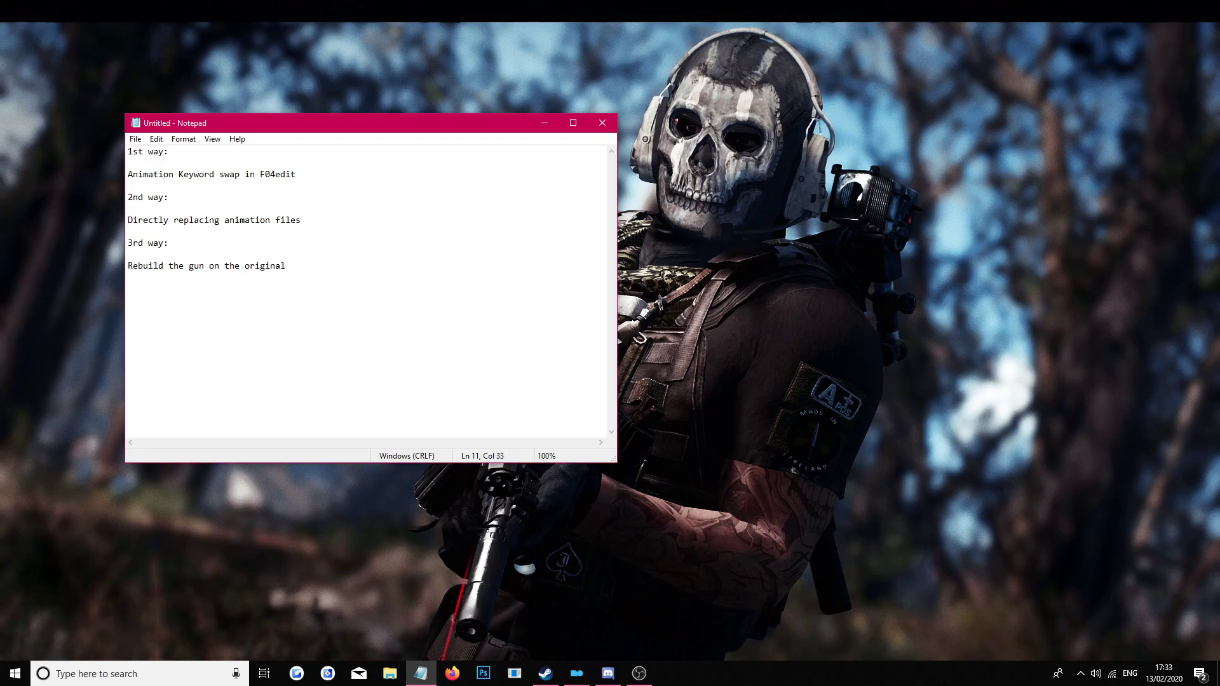
type("gun (anim source) meshes")
Step: Insert blank lines after the first and second way entries to make room for notes
left_click(308, 185)
key("Return")
key("Return")
key("Return")
left_click(330, 263)
key("Return")
key("Return")
key("Return")
key("Return")
Step: Add "Pros:" and "Cons:" lines under the first way and list its pros as "Quick, Easy"
left_click(152, 200)
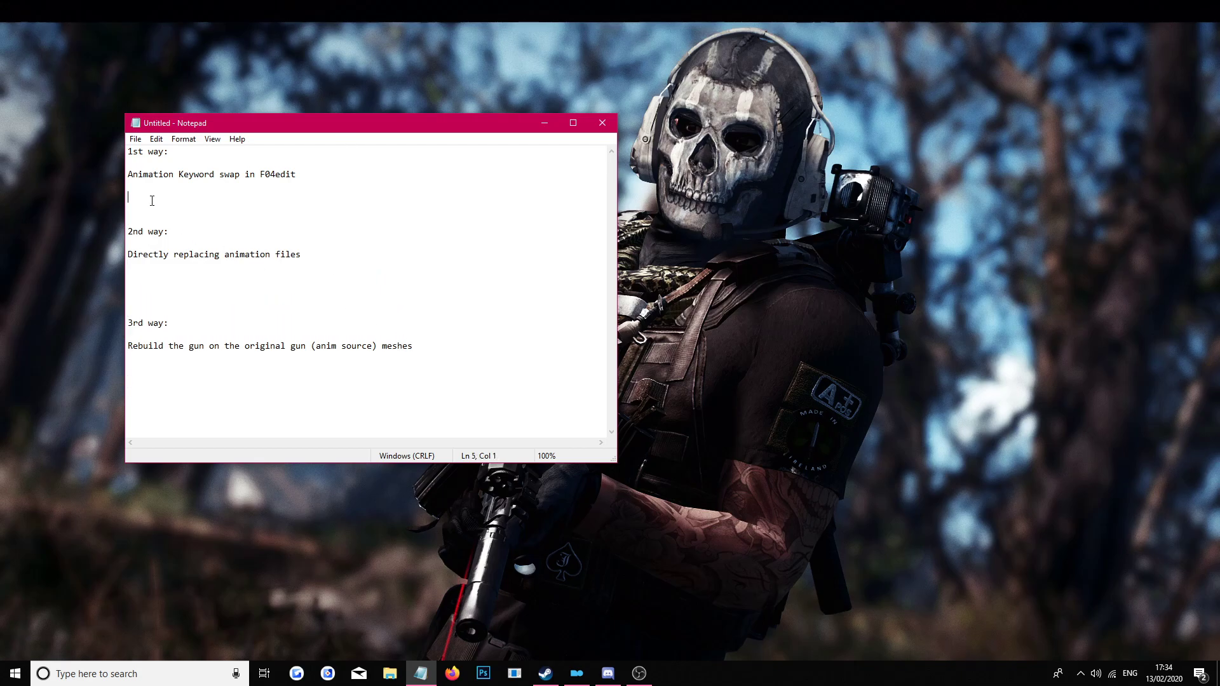
type("Pros:")
key("Return")
type("Cons:")
left_click(226, 200)
type("Quick, EWas")
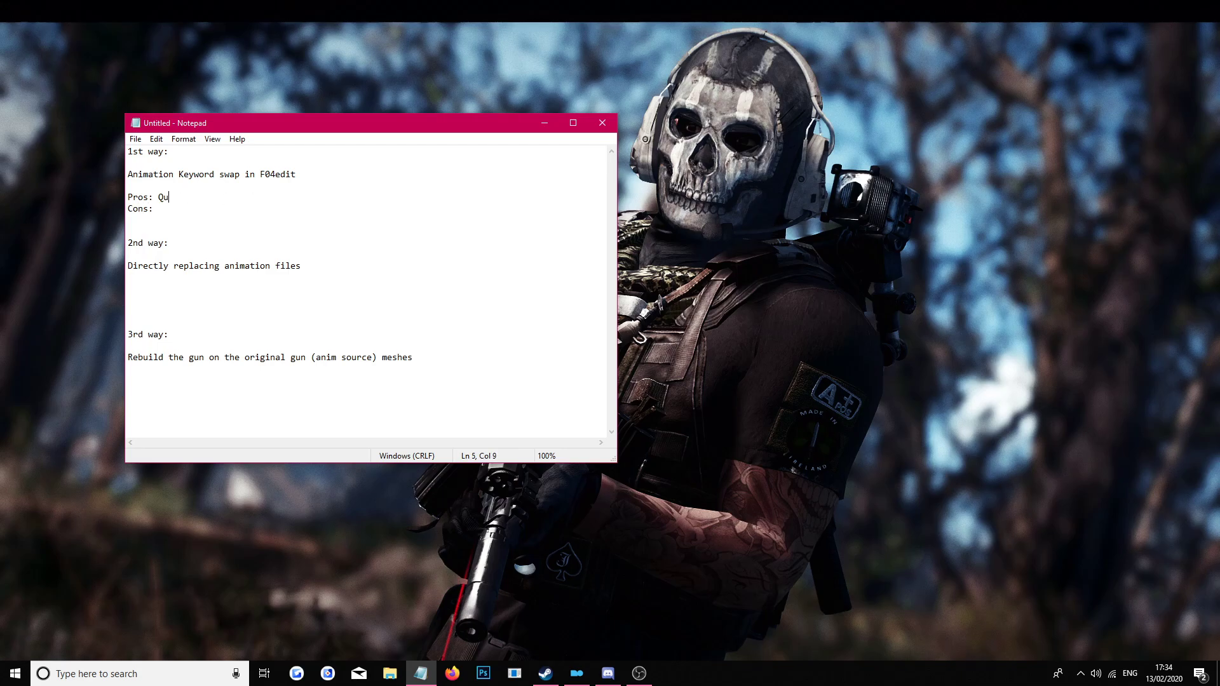
key("BackSpace")
key("BackSpace")
key("BackSpace")
type("asy")
Step: List the first way's cons as "Requires the same animation base, requires having the master installed"
key("Down")
type("Requires the same animation base,")
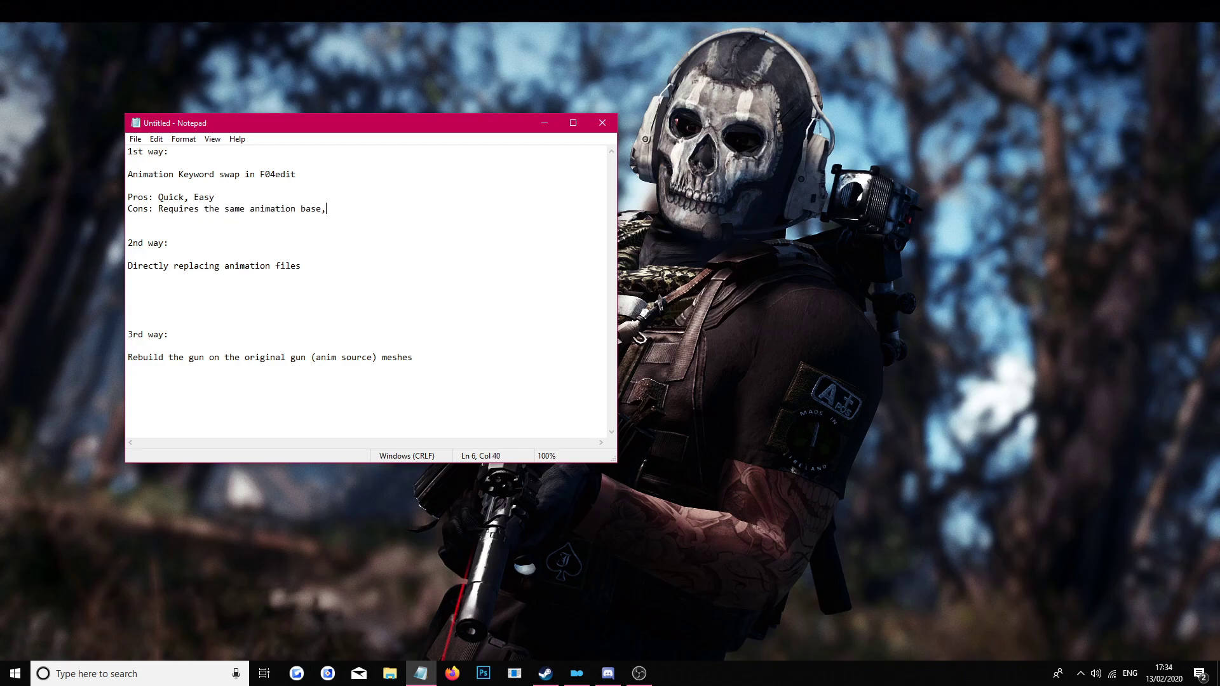
type(" requires having the master installed,")
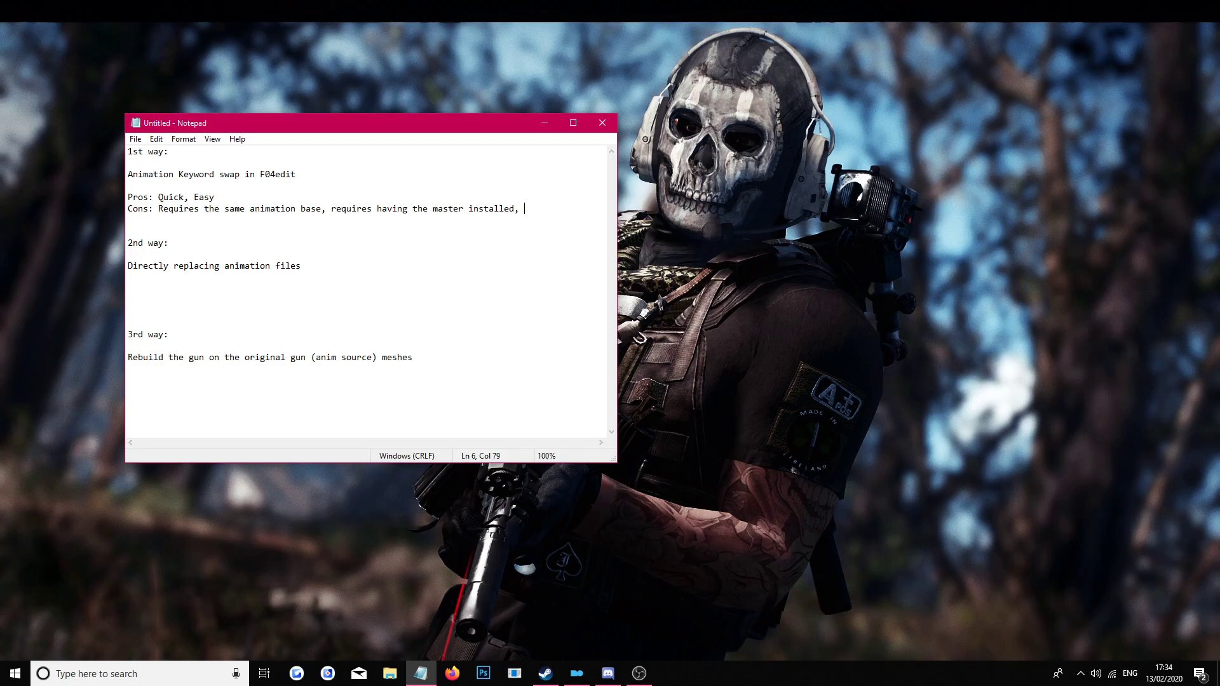
key("BackSpace")
left_click(323, 208)
Step: Copy the first way's pros and its "Requires the same animation base" con under the second way, adding ", folder management" to the cons
left_click(331, 266)
key("Return")
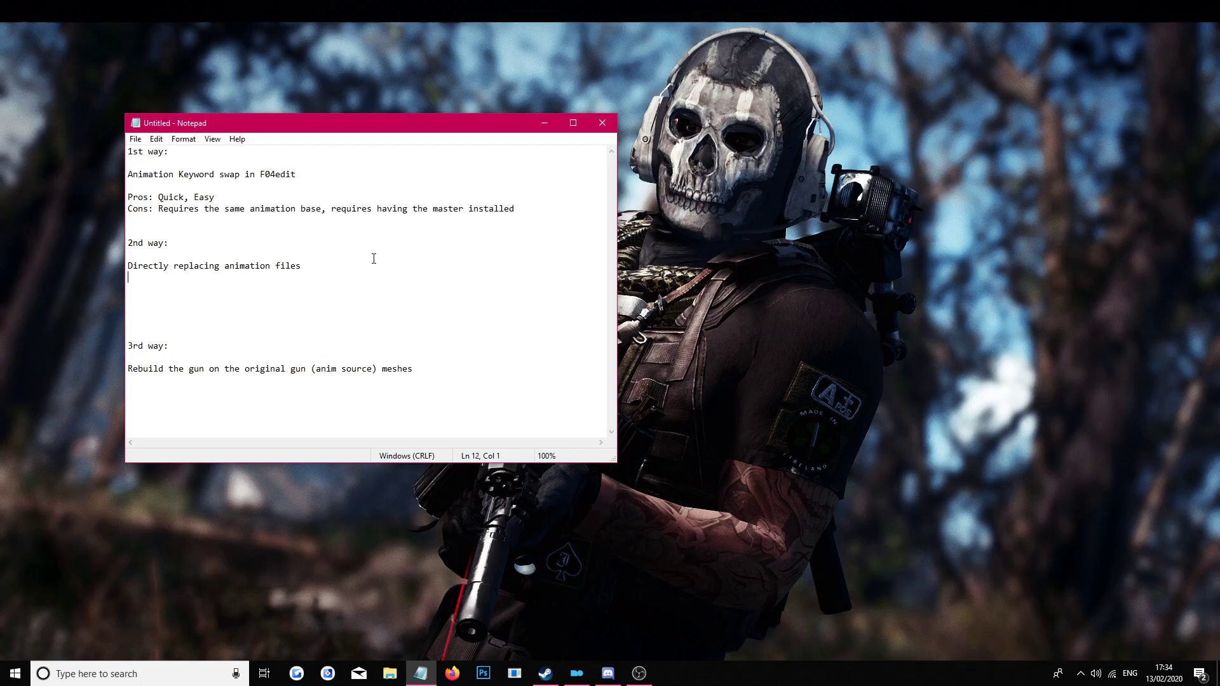
left_click_drag(328, 210, 179, 209)
left_click(321, 208)
key("shift+Home")
key("shift+Up")
key("ctrl+c")
left_click(166, 289)
key("ctrl+v")
type(", folder")
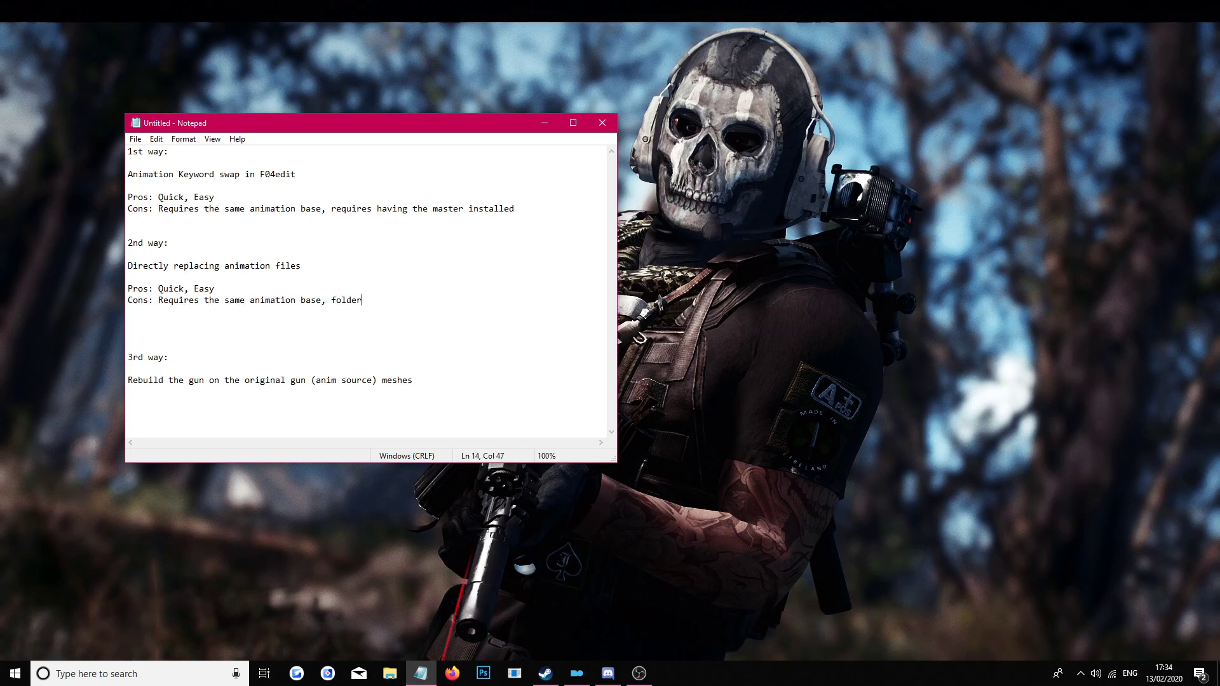
type(" management")
Step: Paste the copied pros and cons lines under the third way and clear their contents, leaving only the "Pros:" and "Cons:" labels
left_click(462, 371)
left_click(479, 374)
key("Return")
key("Return")
key("ctrl+v")
left_click_drag(215, 403, 244, 420)
key("BackSpace")
left_click(322, 414)
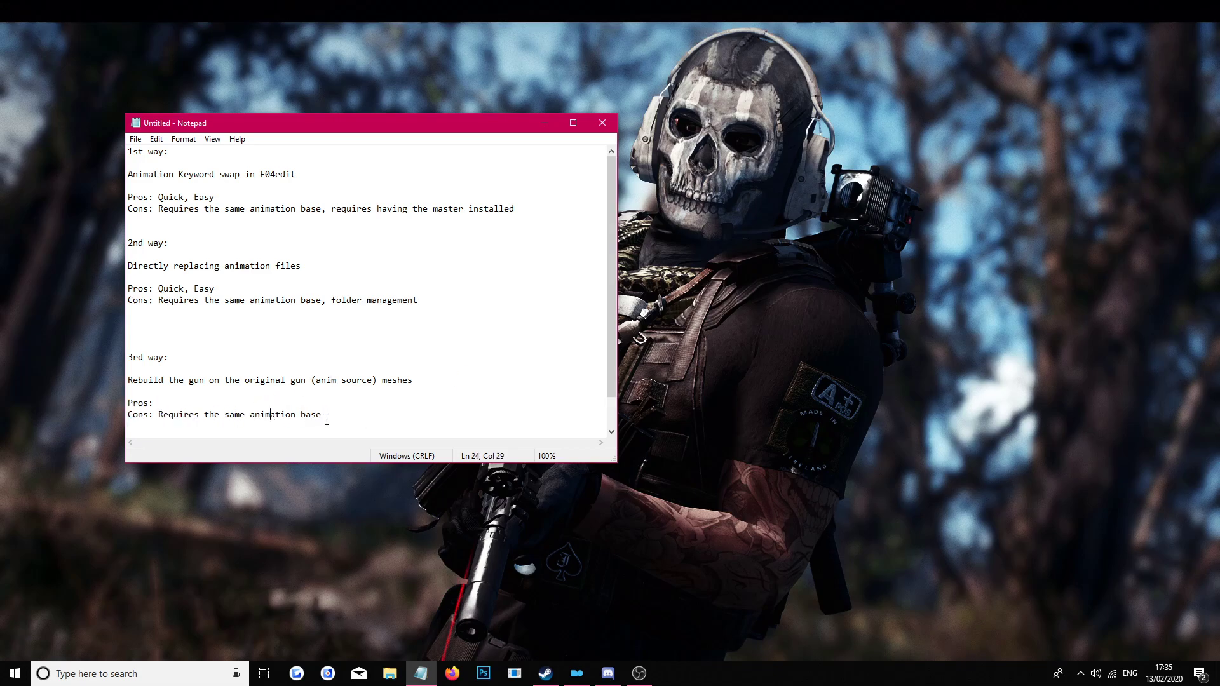
left_click_drag(322, 414, 158, 417)
key("BackSpace")
Step: List the third way's pros as "Best end effect for weapons not on the same animation base"
left_click(159, 403)
type("Be")
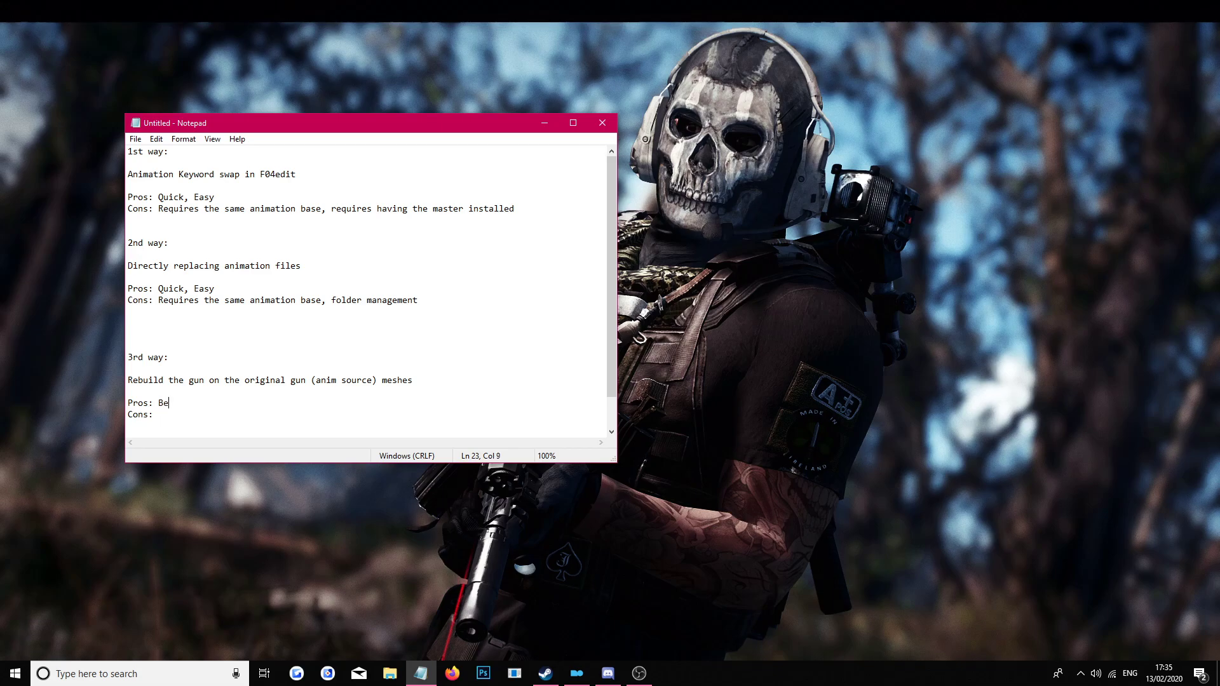
type("st end effect for weapons on")
key("BackSpace")
key("BackSpace")
type("not on the same animations")
key("BackSpace")
type("base")
Step: List the third way's cons as "takes a long time."
left_click(198, 420)
type("tak")
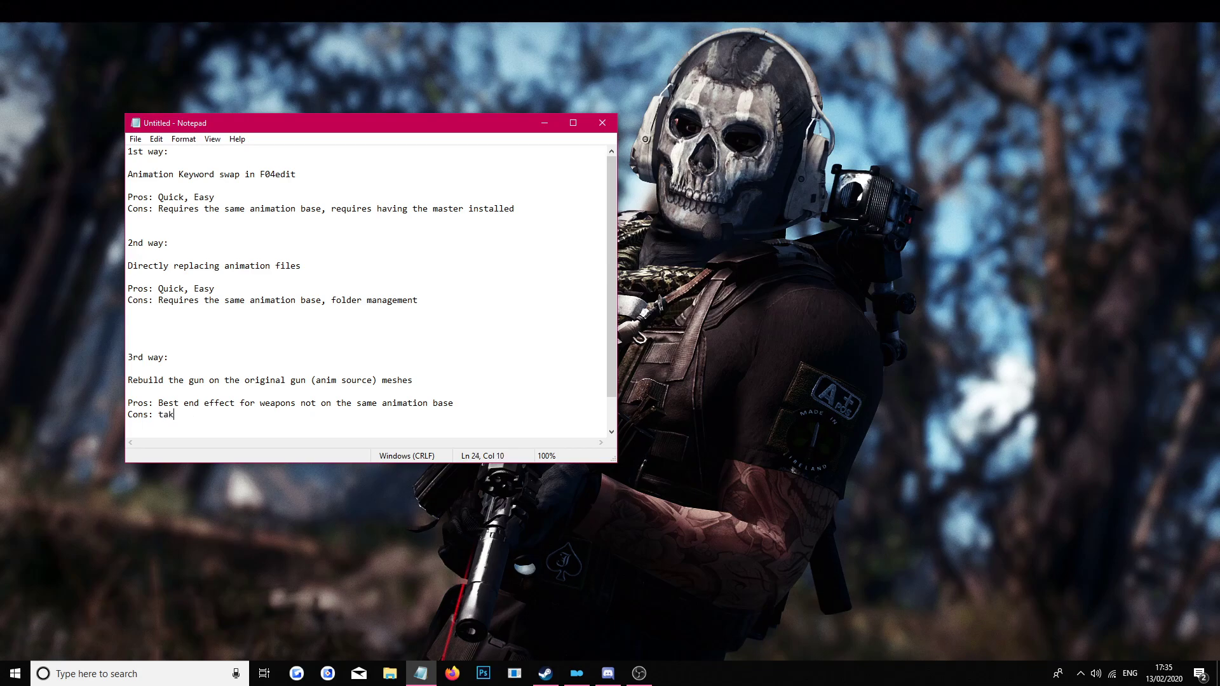
type("es a long time.")
Step: Close the untitled note and discard its changes
left_click(602, 123)
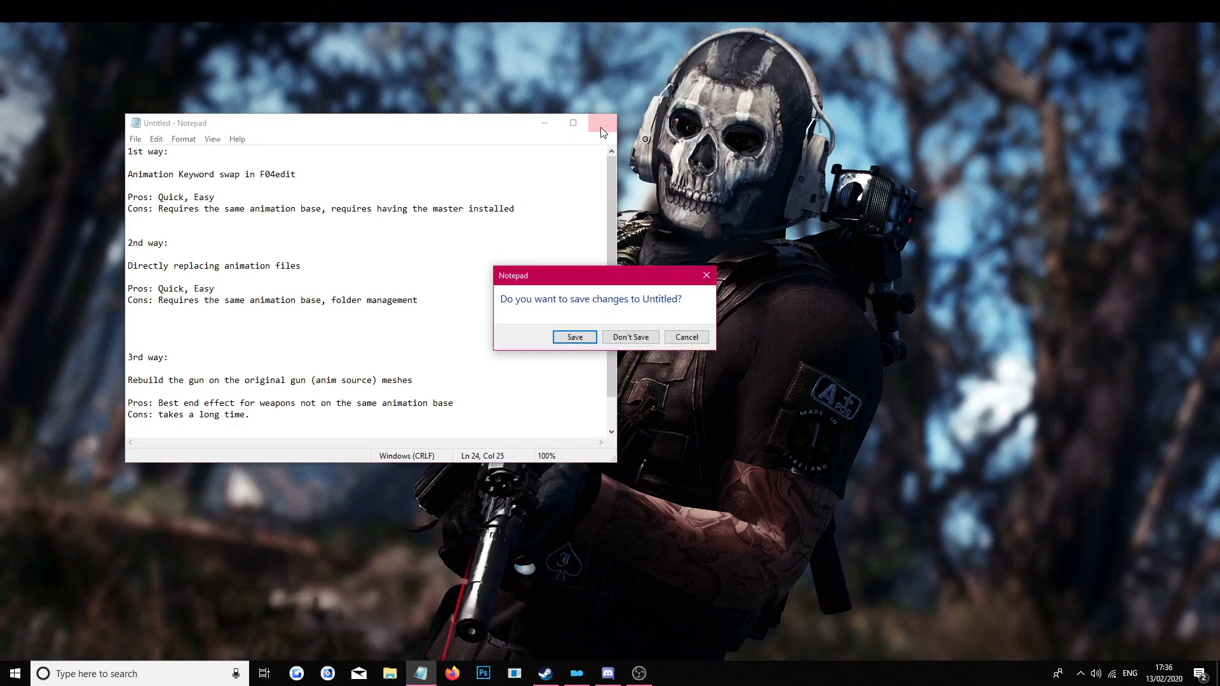
left_click(646, 330)
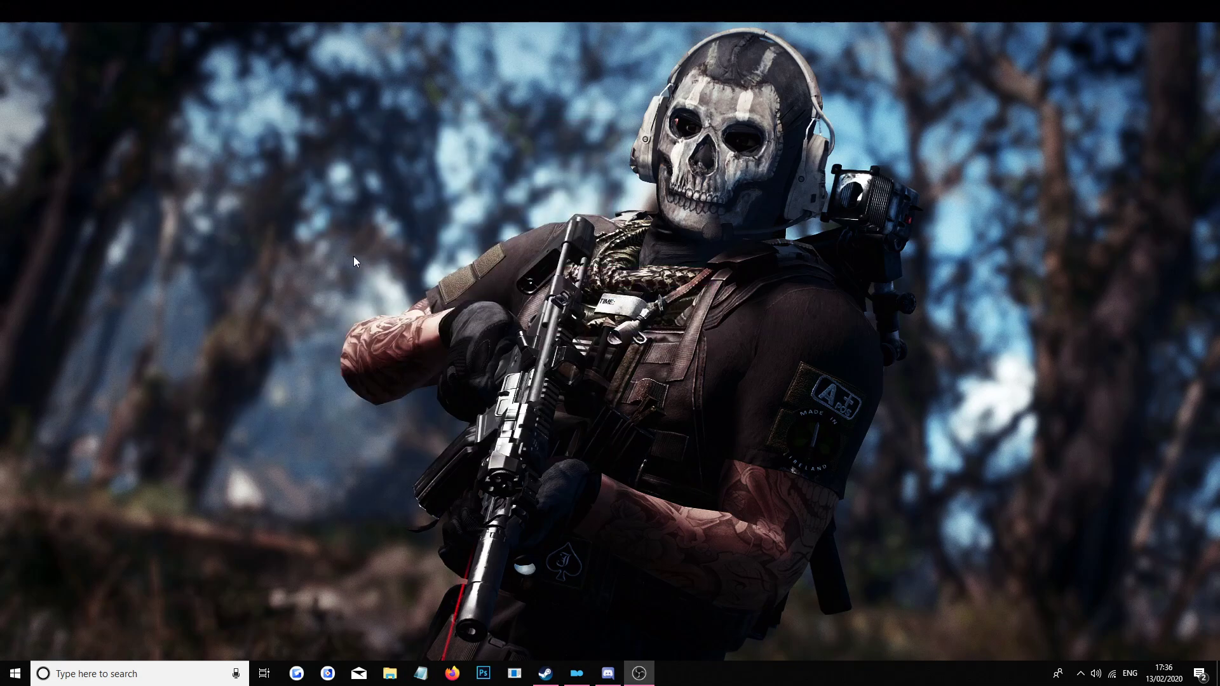